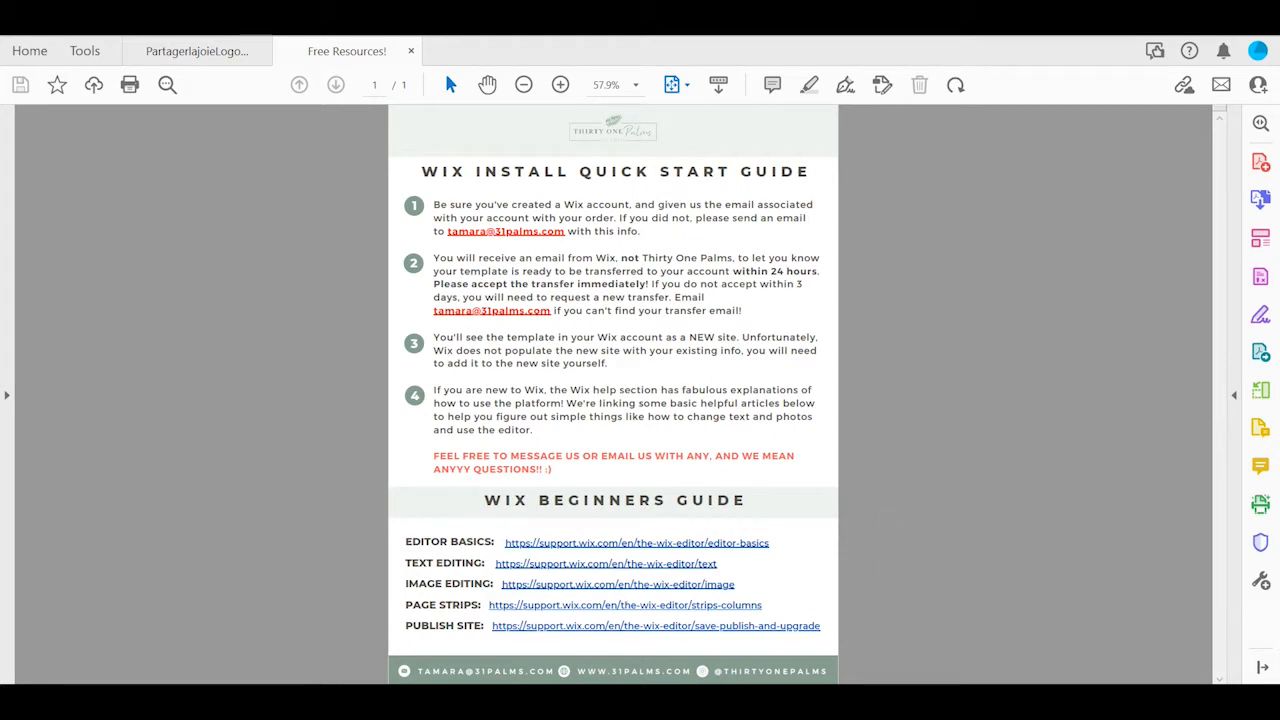
Switch to the Wix site list in the browser and open the Website Copy site in the editor.
left_click(549, 640)
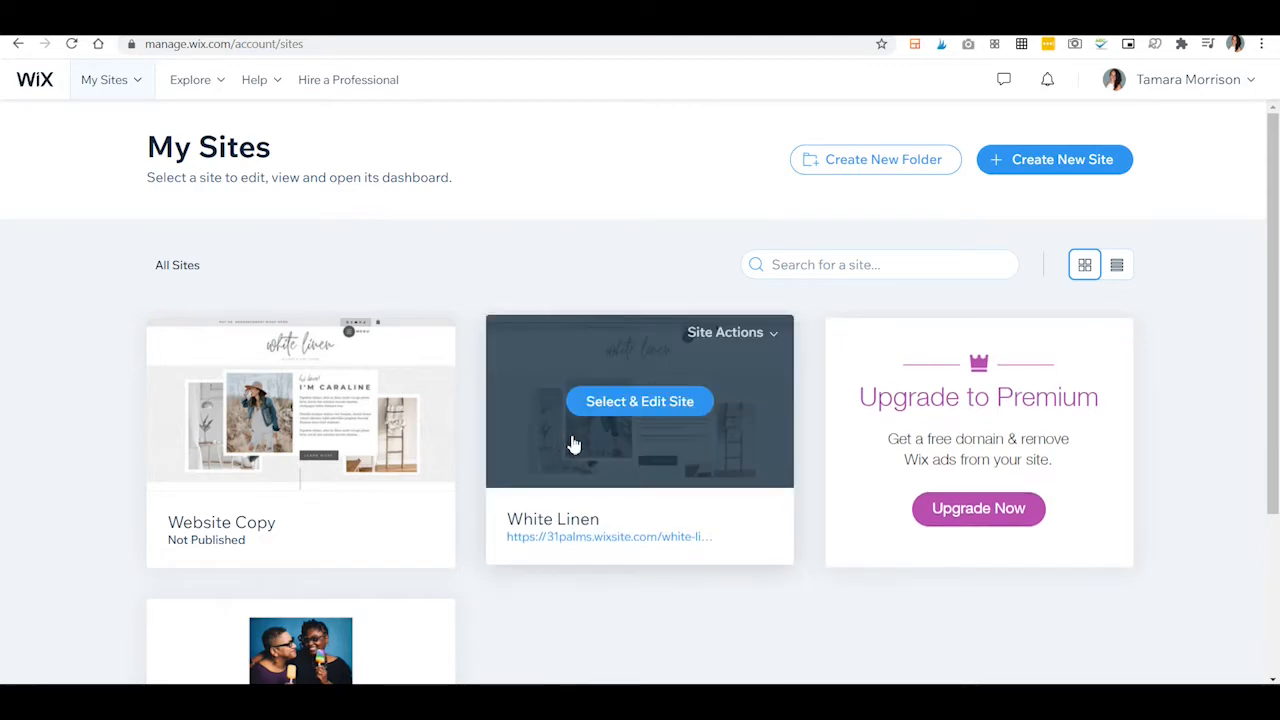
scroll(531, 486, "down", 2)
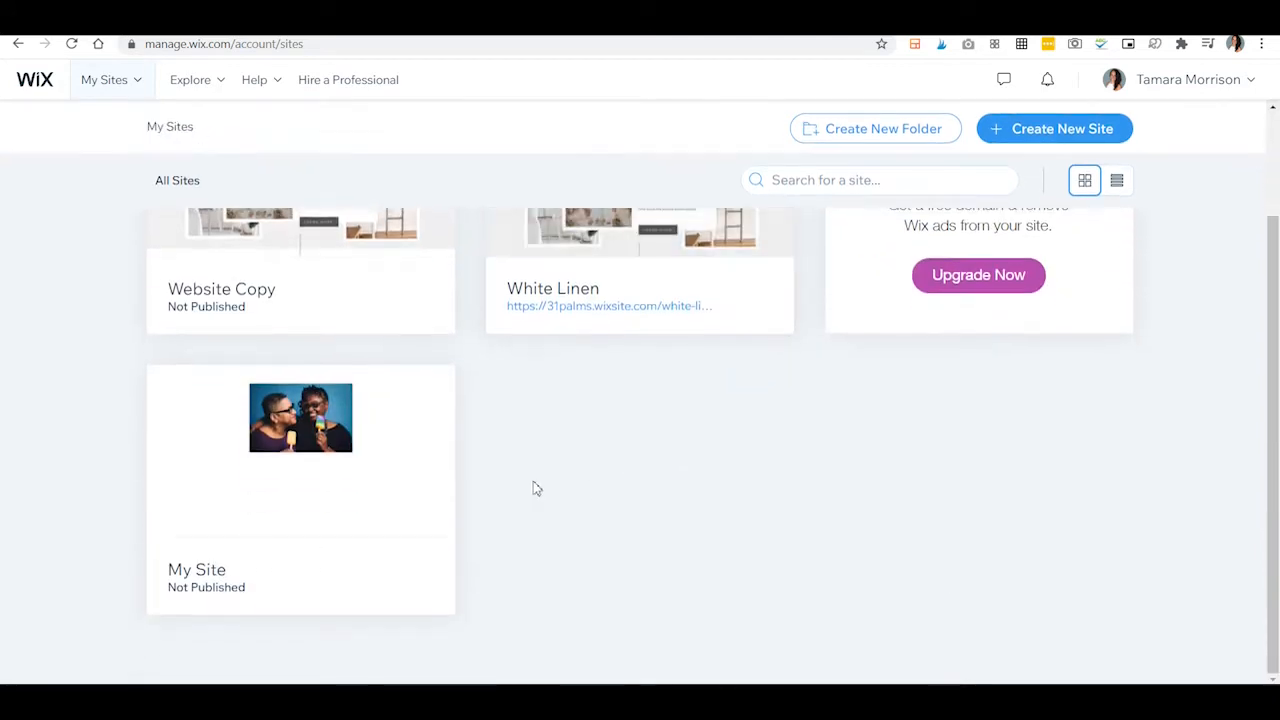
scroll(700, 509, "up", 2)
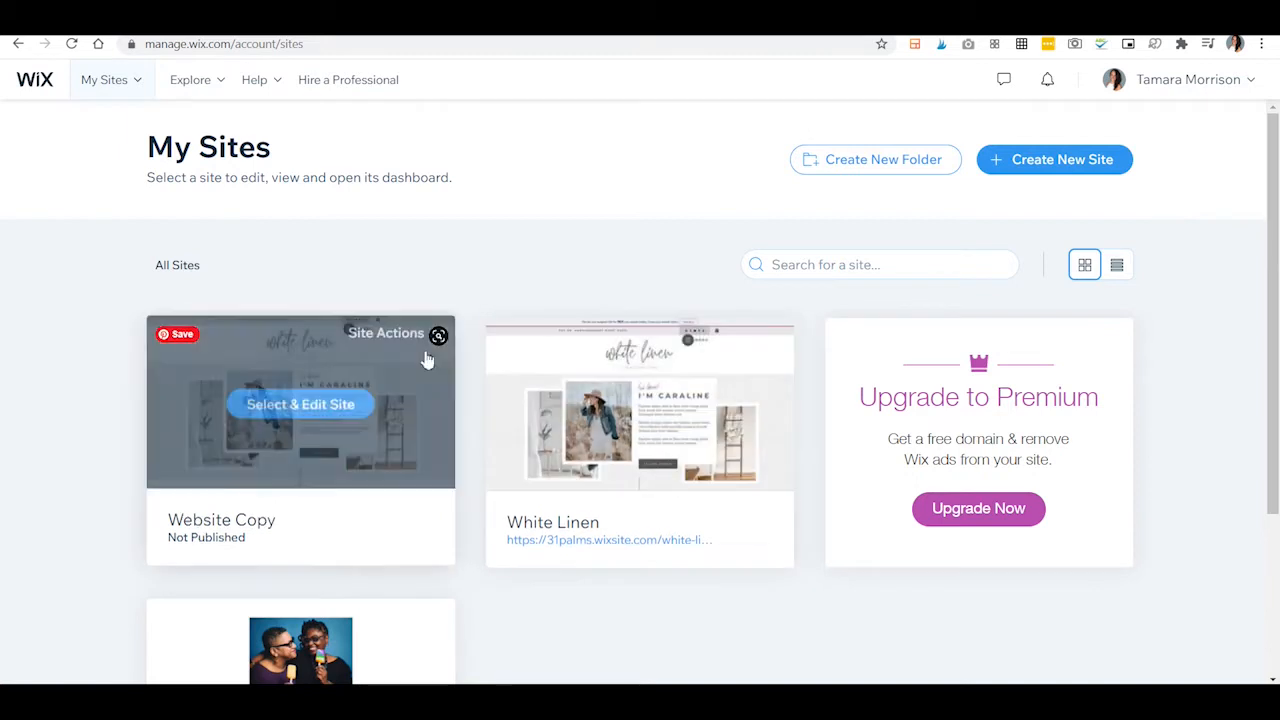
left_click(341, 401)
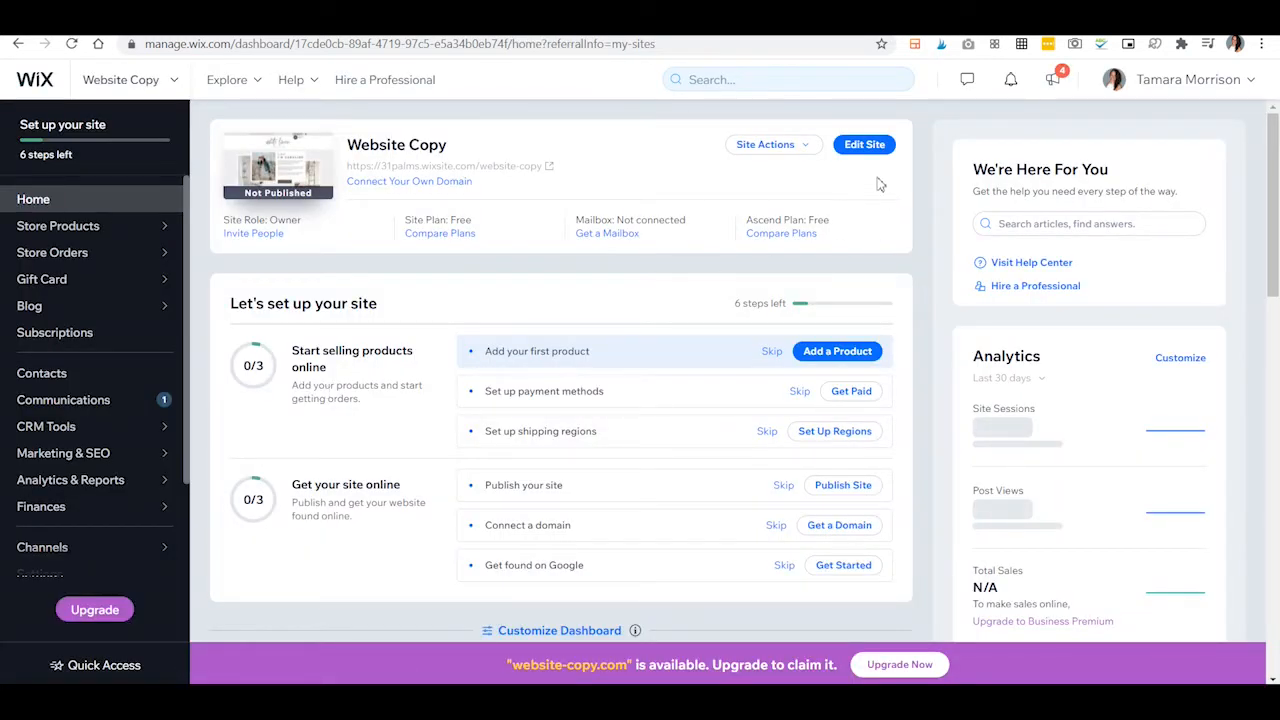
left_click(866, 146)
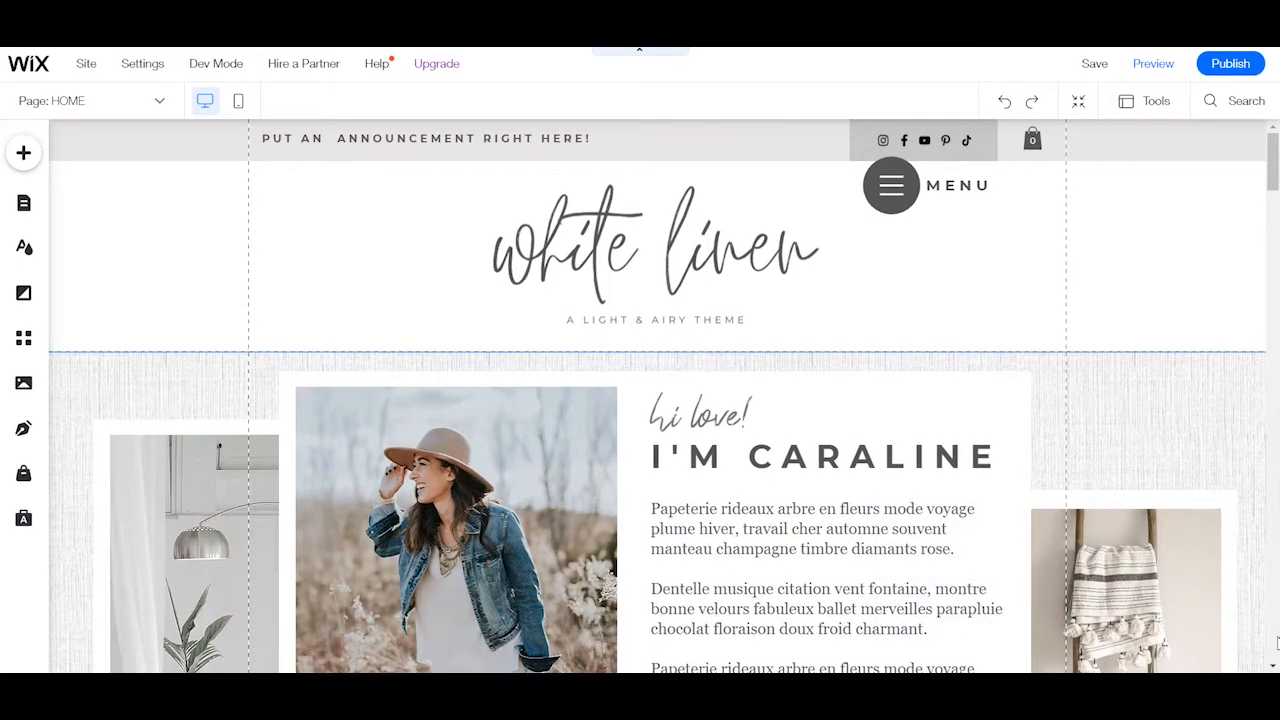
Examine the home page down to the free download section, selecting its heading and cover image, and return to the header.
scroll(743, 483, "down", 2)
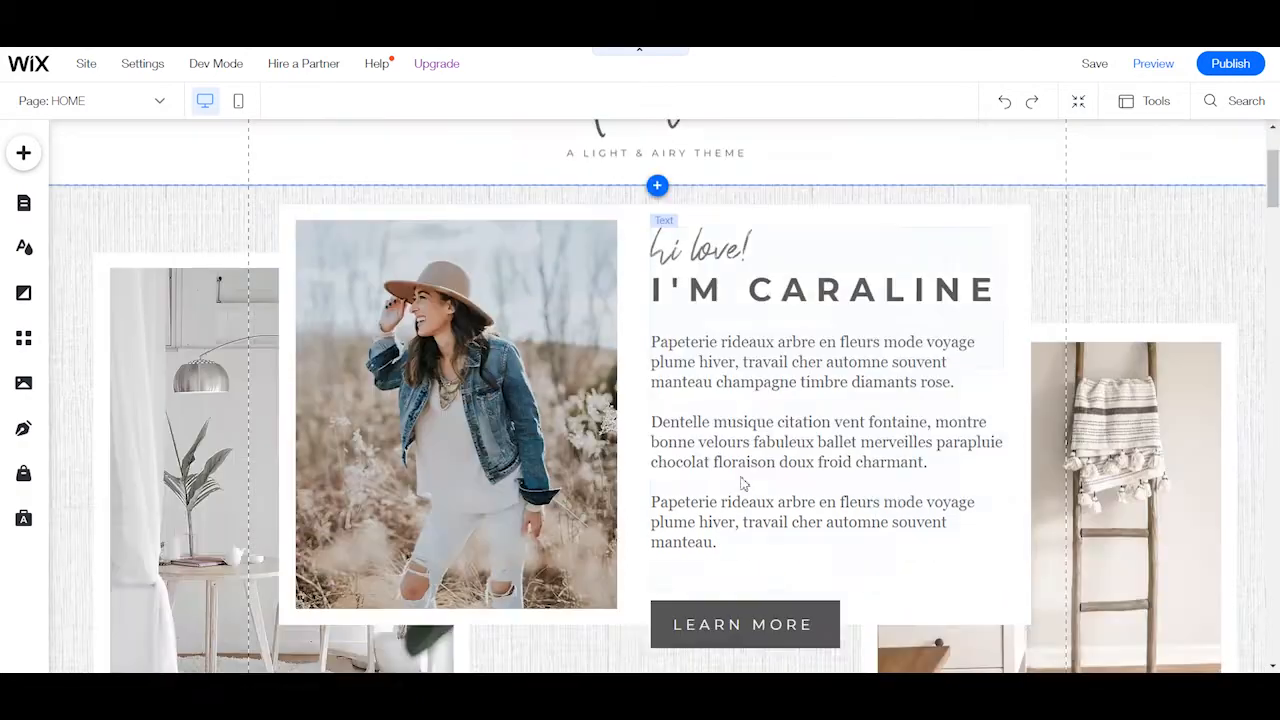
scroll(1128, 286, "down", 4)
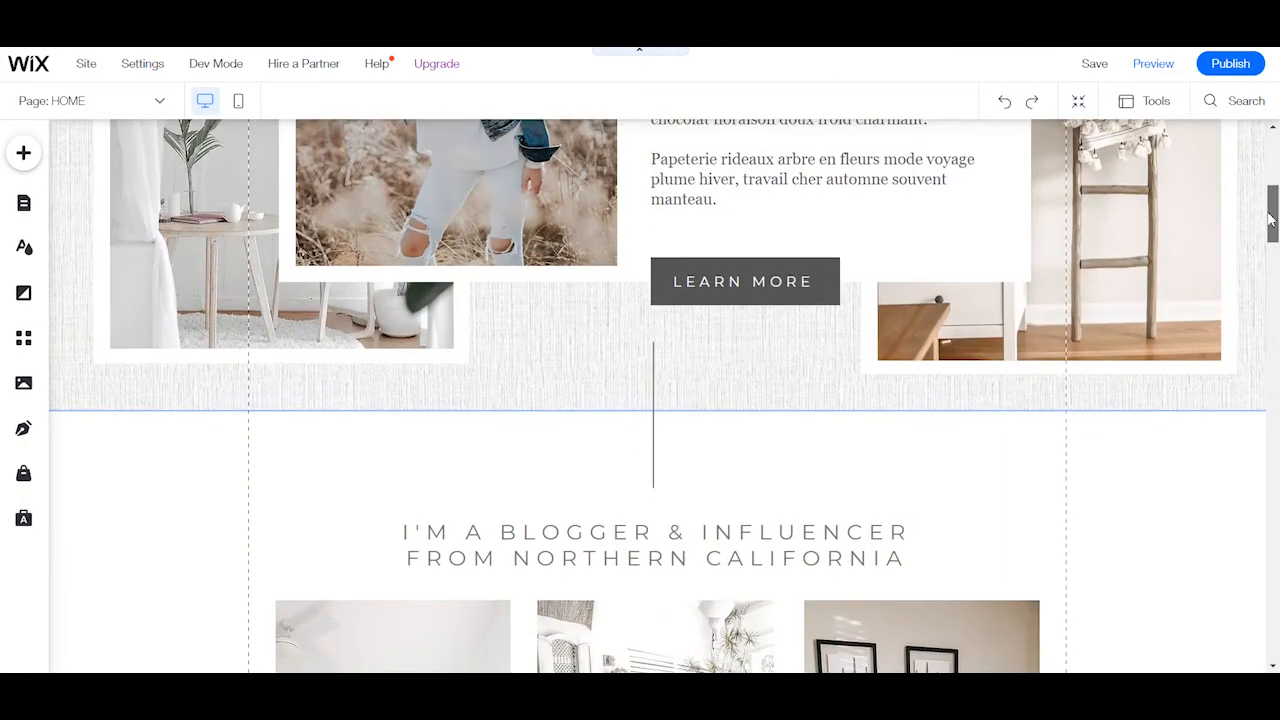
left_click_drag(1270, 218, 1270, 330)
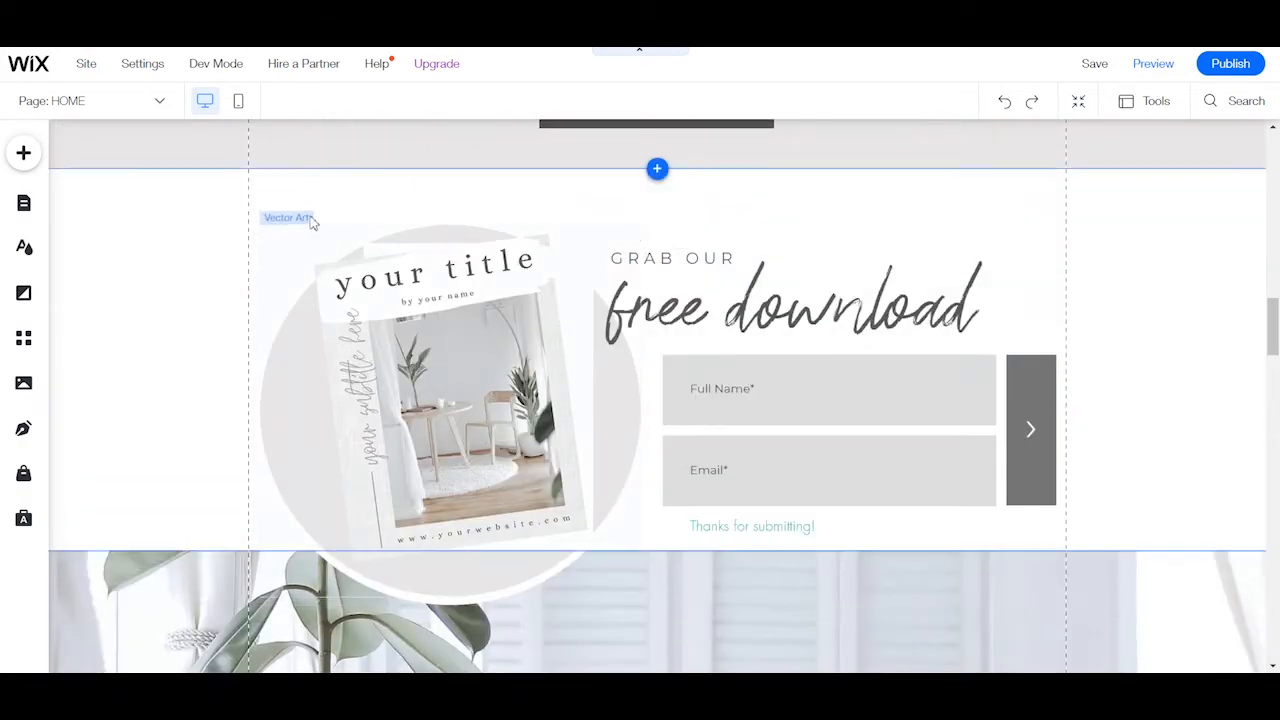
left_click(782, 318)
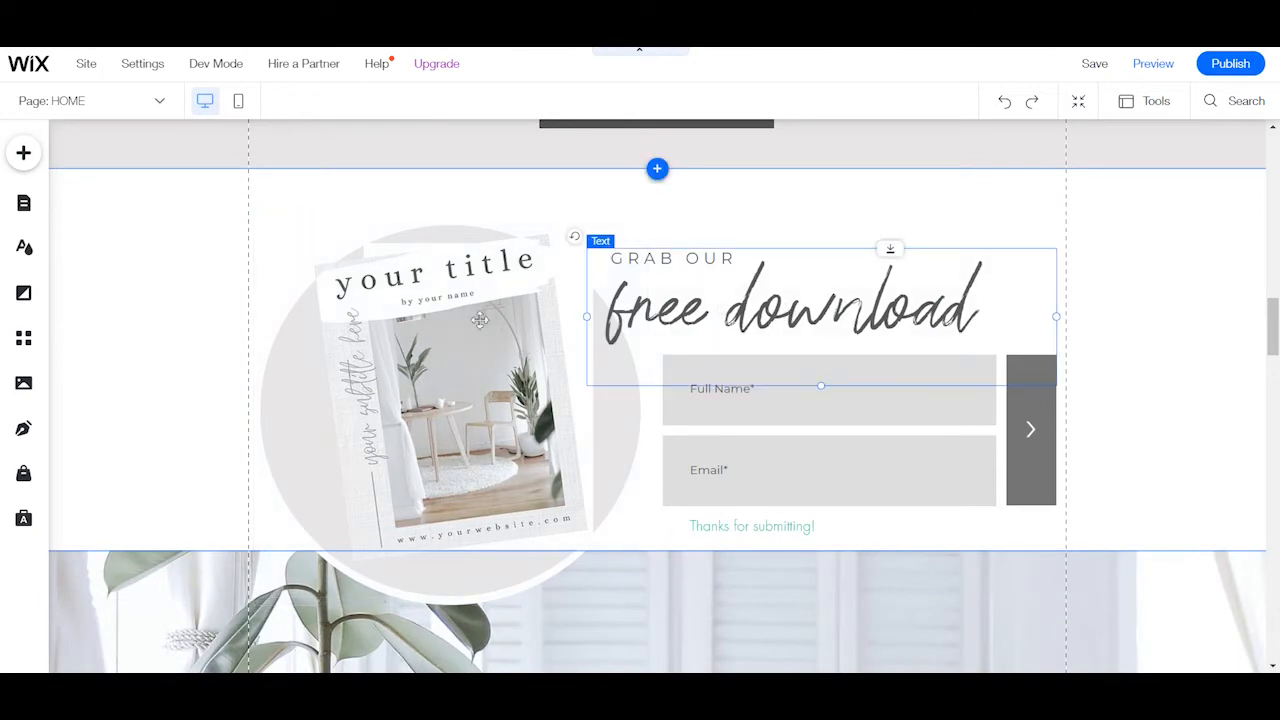
left_click(480, 320)
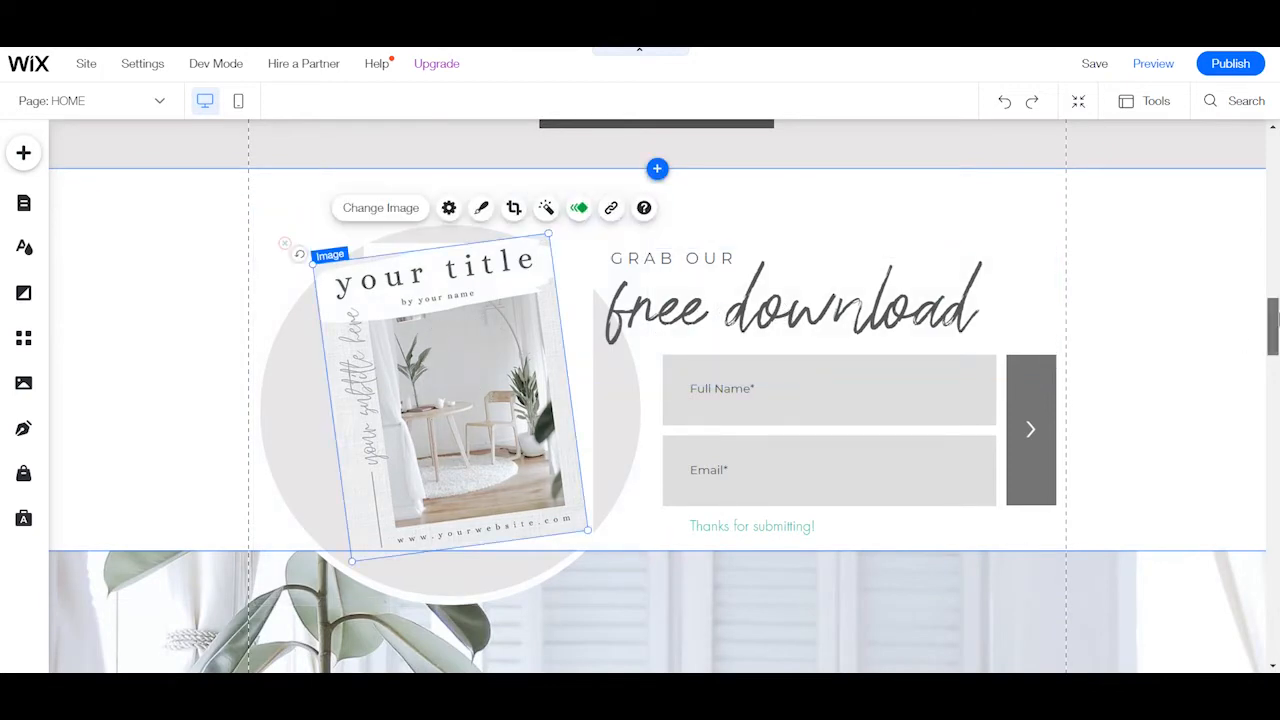
left_click_drag(1274, 318, 1276, 120)
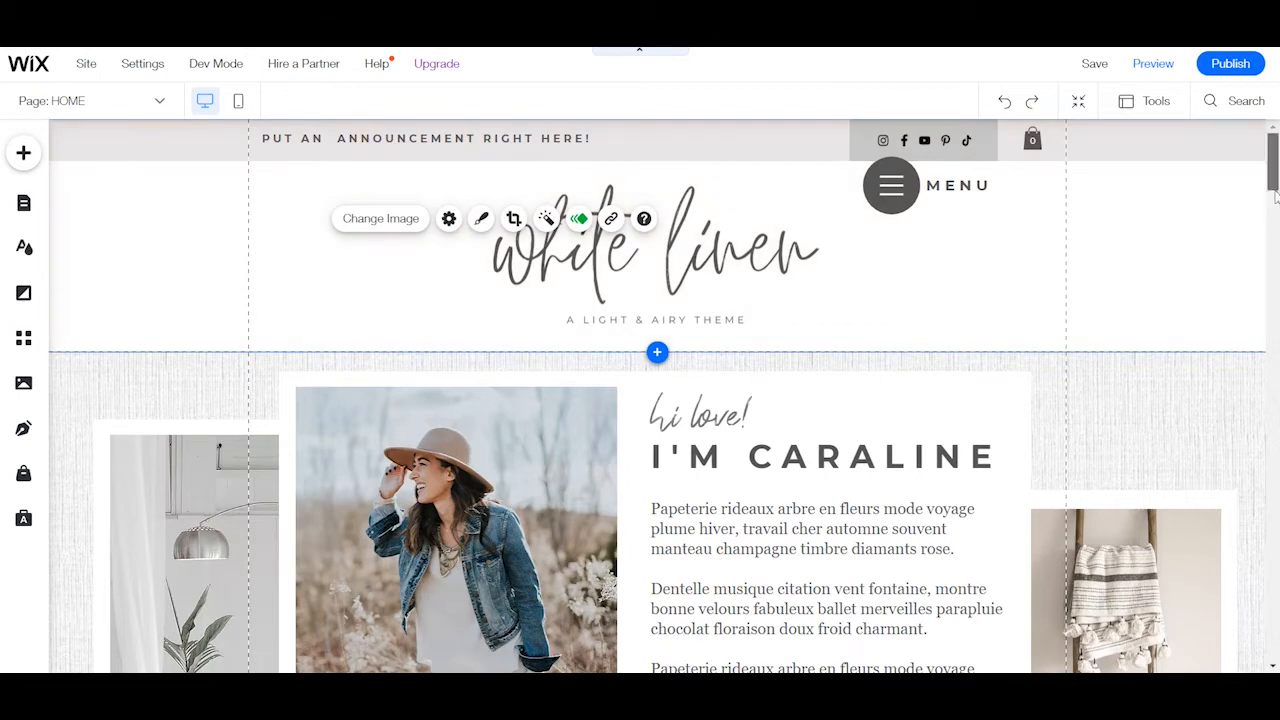
scroll(1275, 195, "down", 2)
scroll(1276, 183, "up", 2)
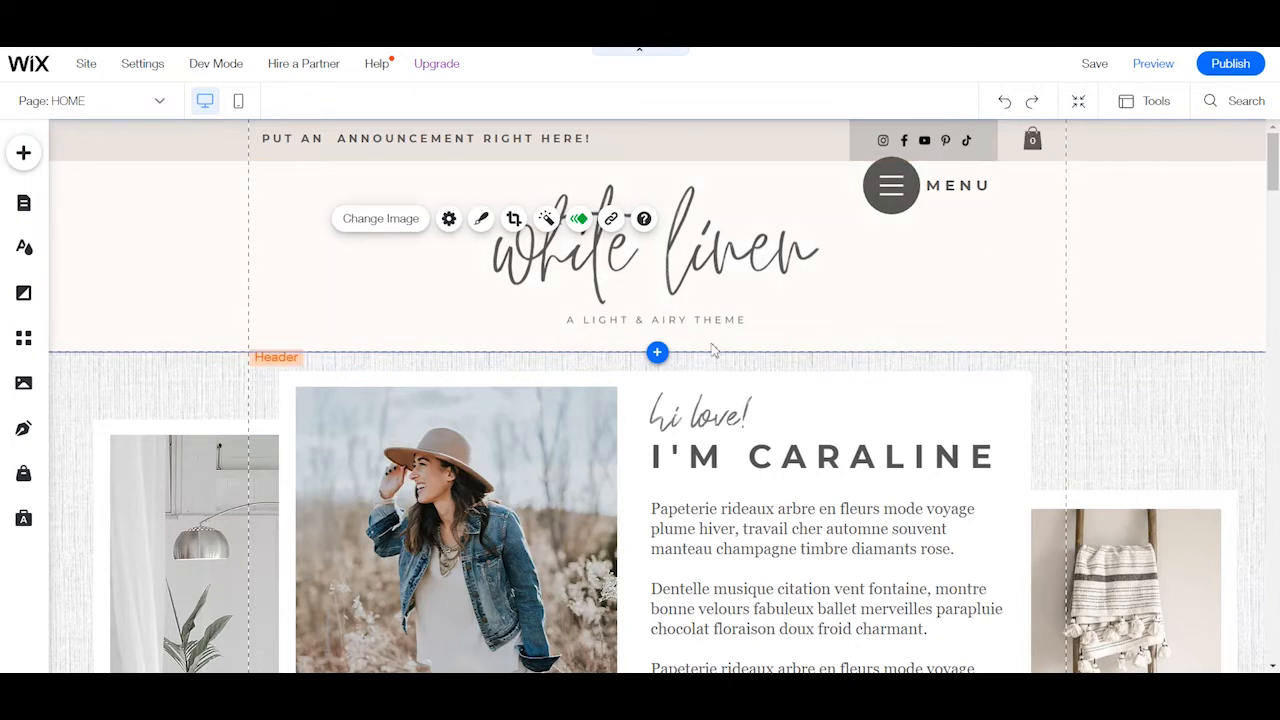
Select the intro strip below the header and examine the home page's sections down to the footer and back up.
left_click(268, 358)
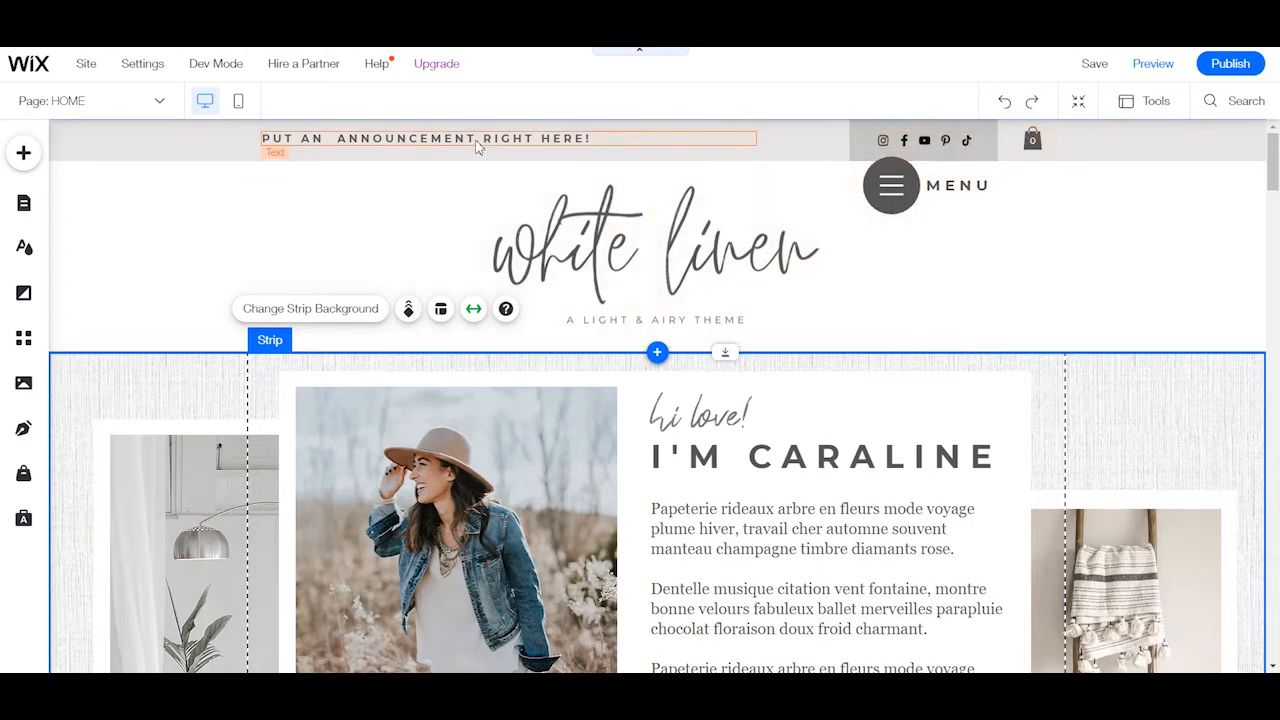
scroll(1046, 296, "down", 5)
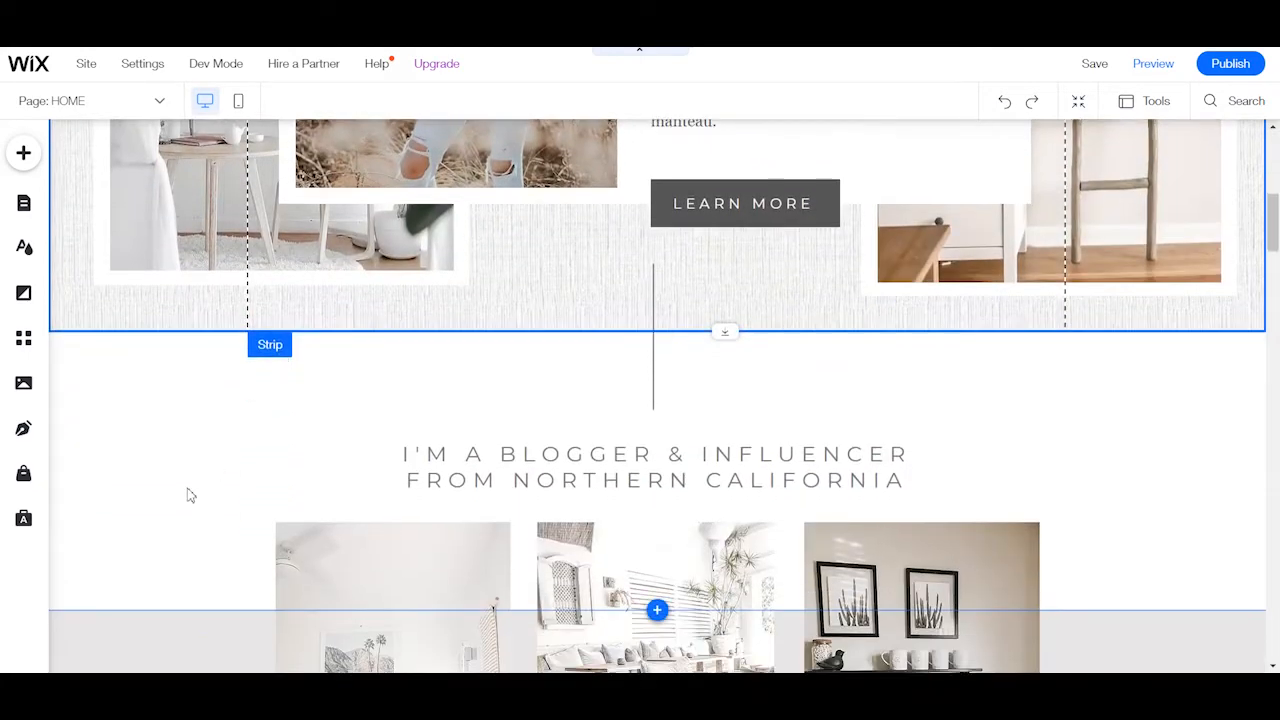
scroll(230, 440, "down", 3)
scroll(268, 388, "down", 5)
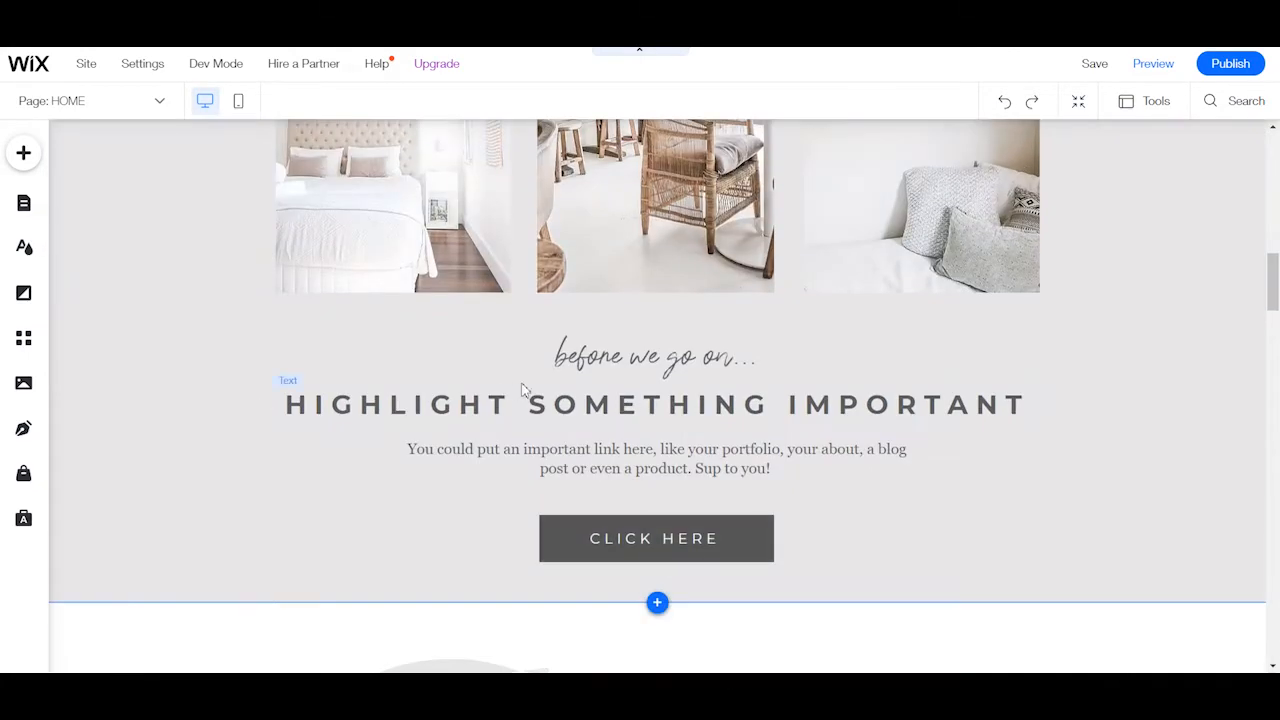
scroll(289, 434, "down", 15)
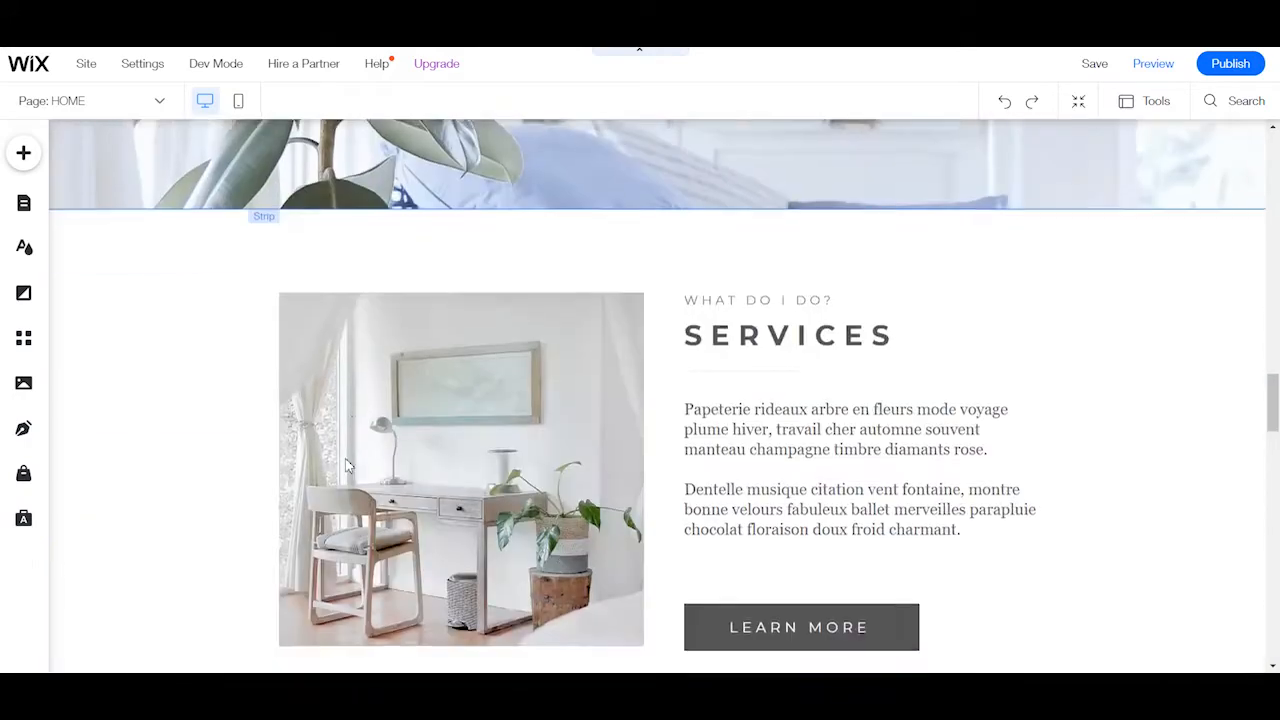
scroll(345, 468, "down", 15)
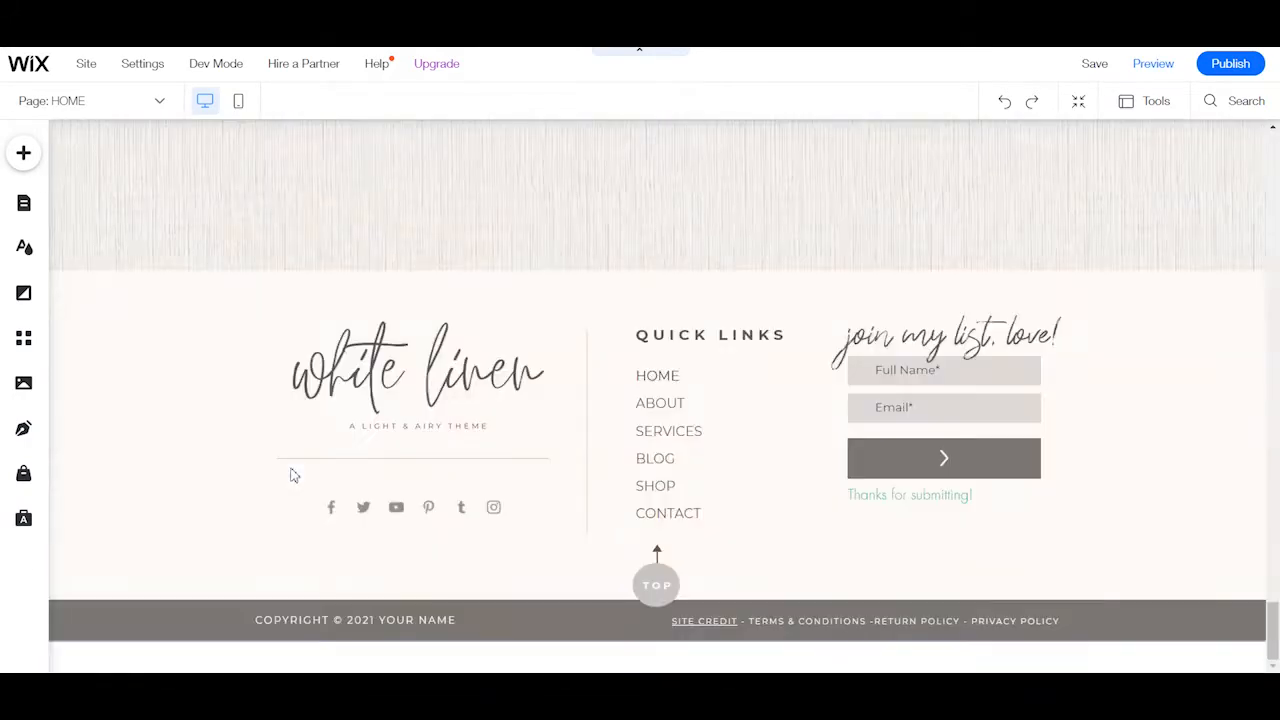
scroll(434, 423, "up", 5)
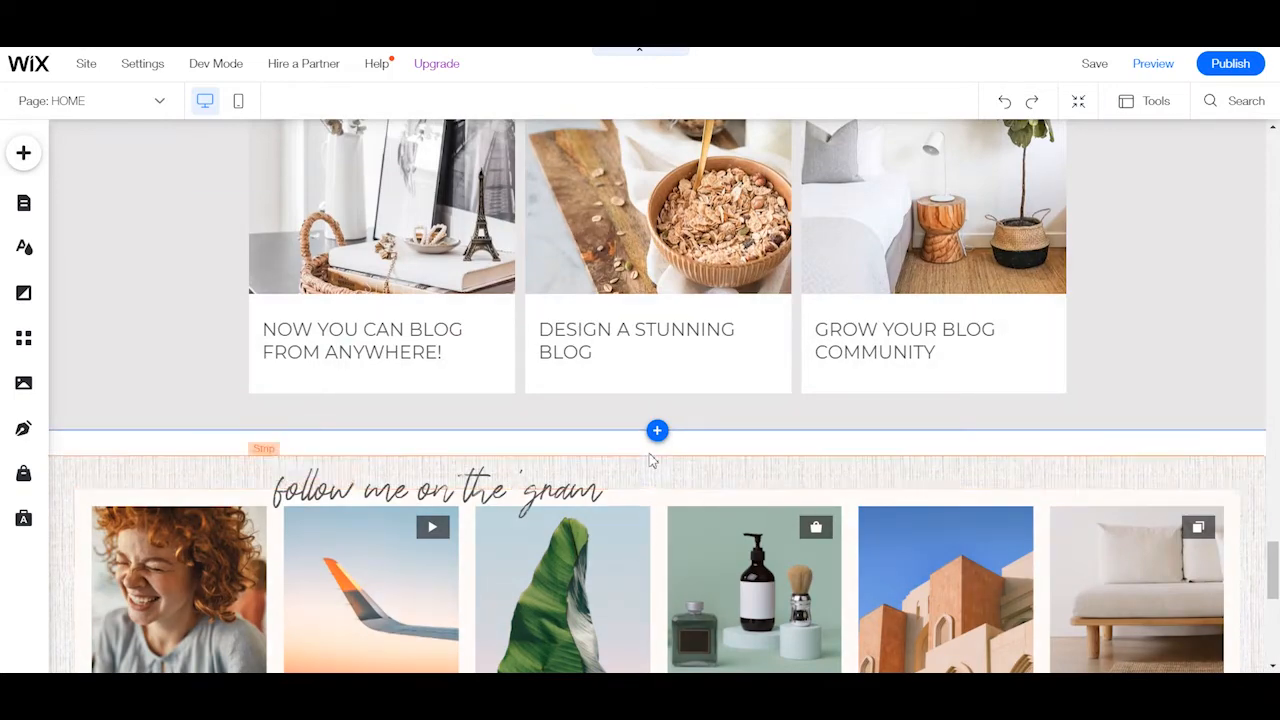
scroll(654, 457, "up", 5)
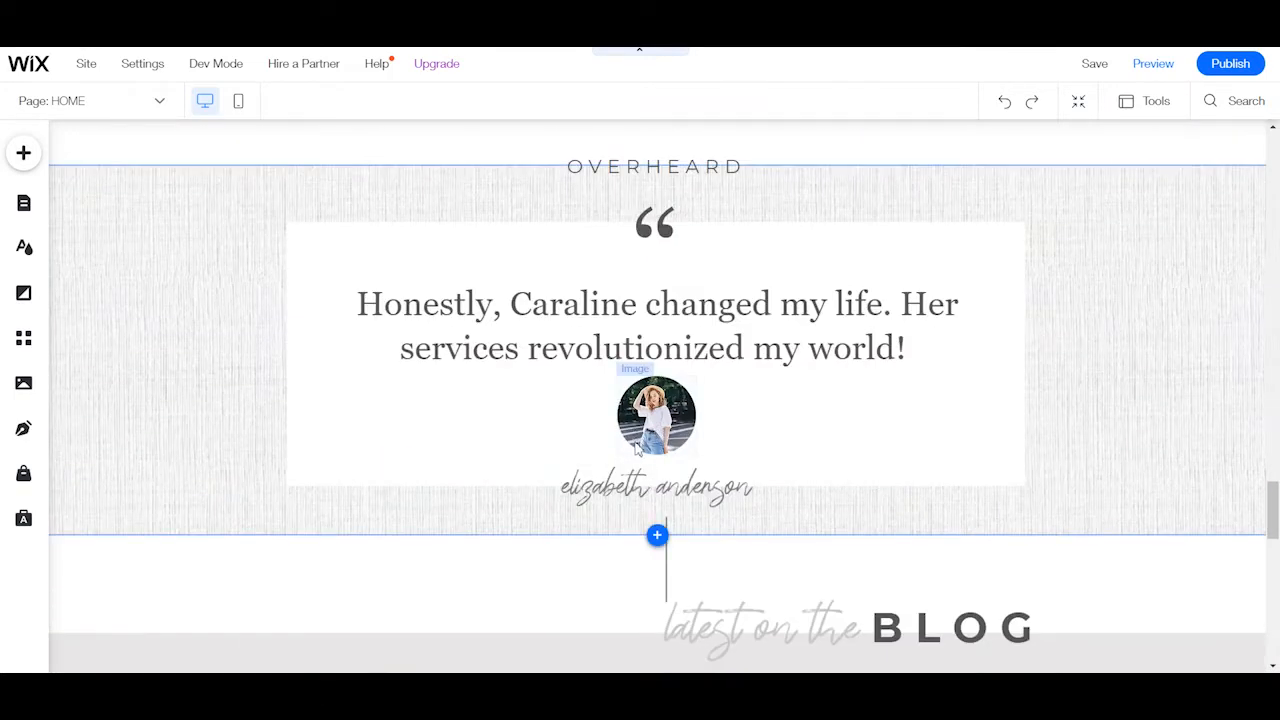
scroll(777, 437, "up", 8)
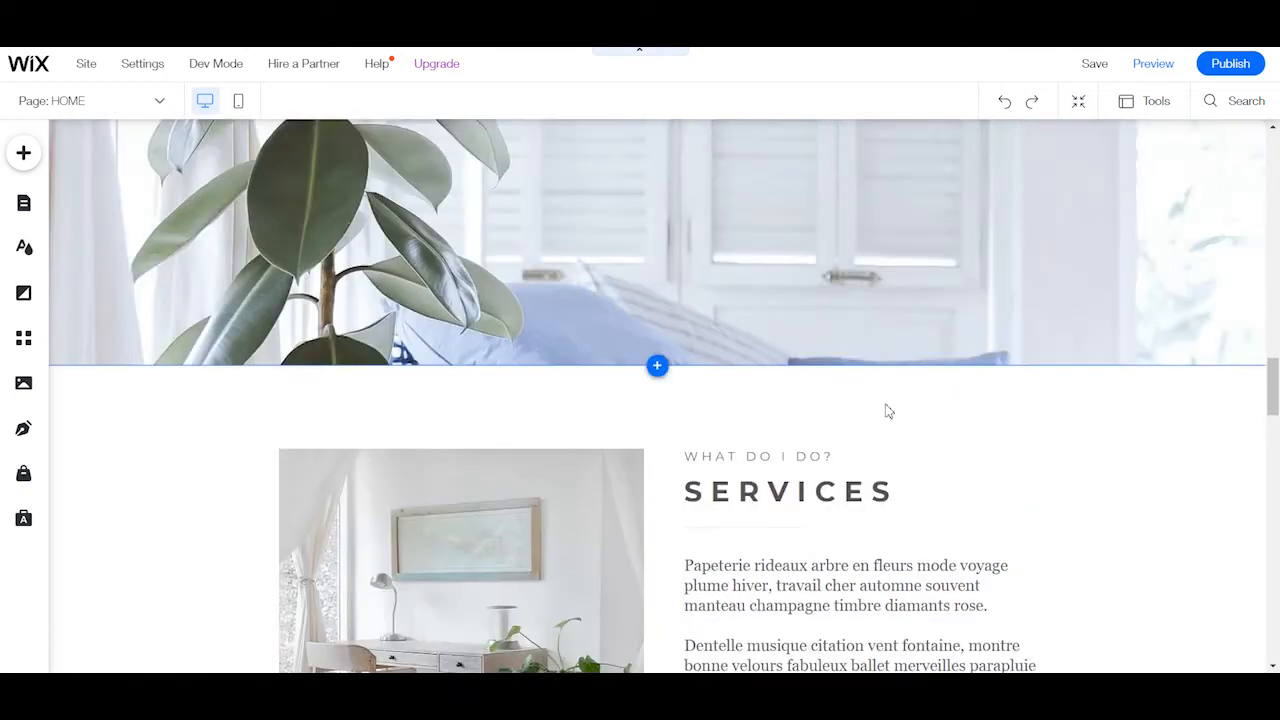
scroll(888, 411, "up", 10)
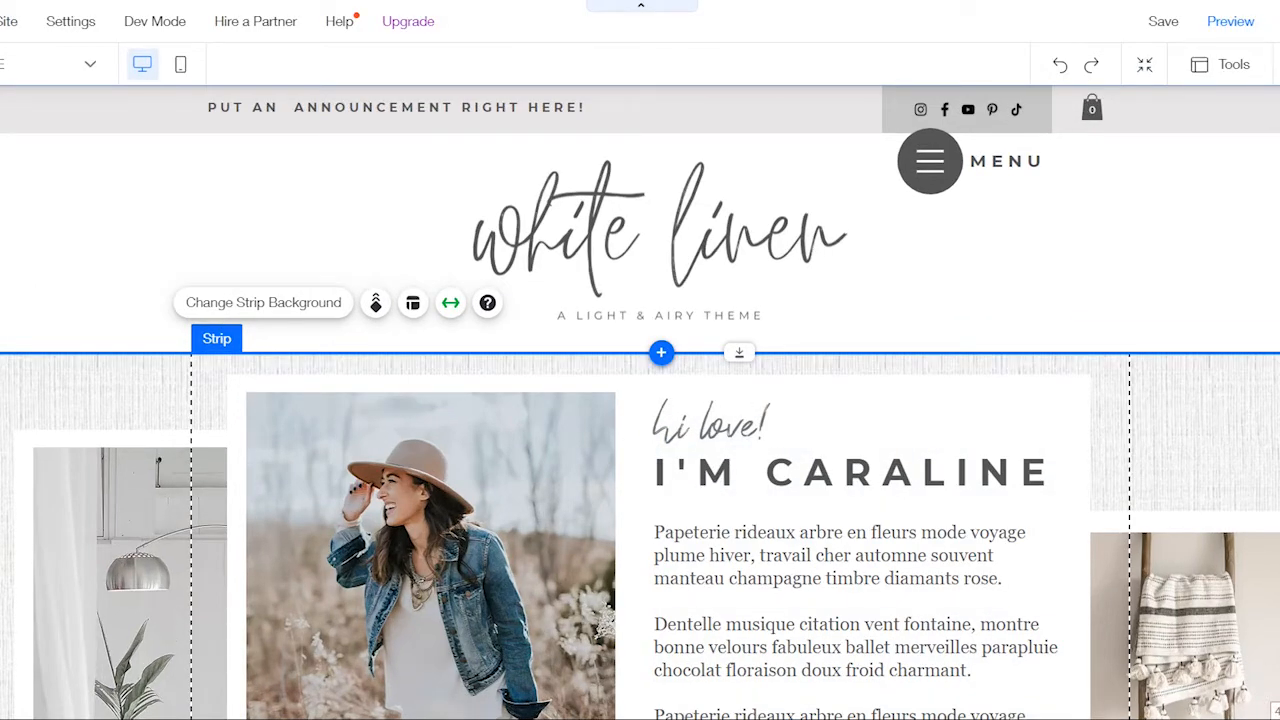
scroll(1214, 695, "down", 2)
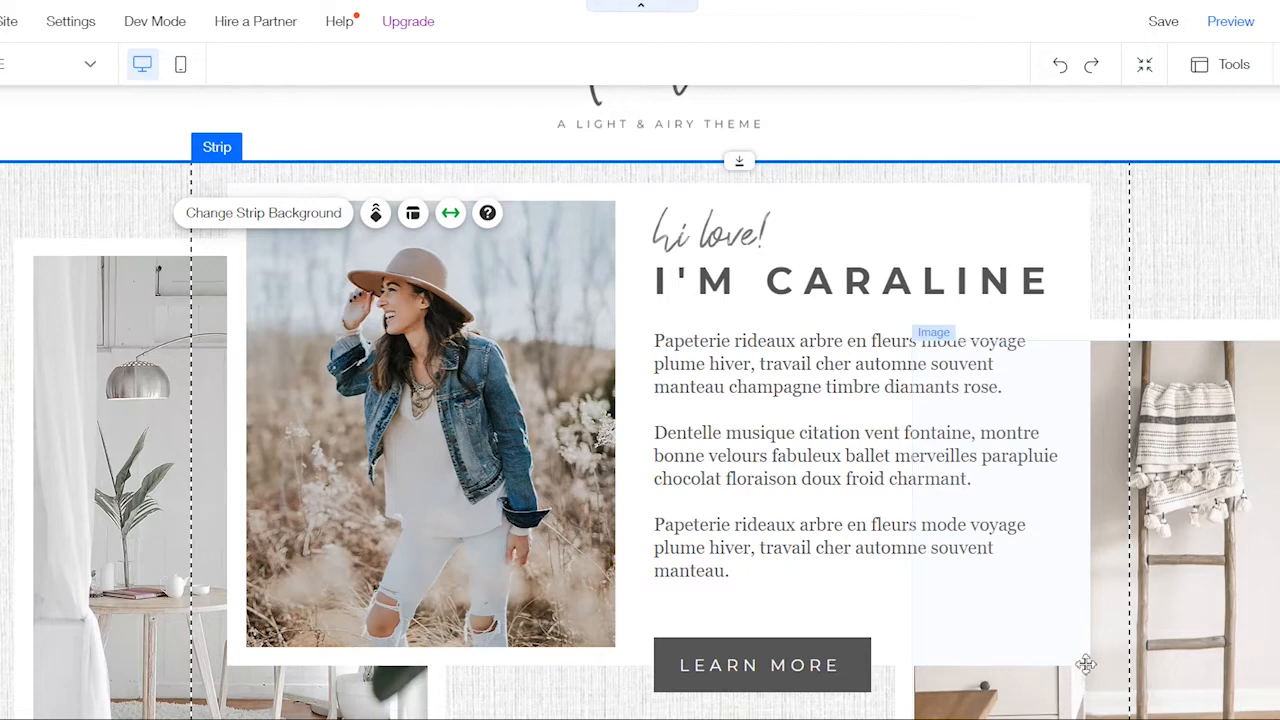
scroll(1257, 362, "up", 2)
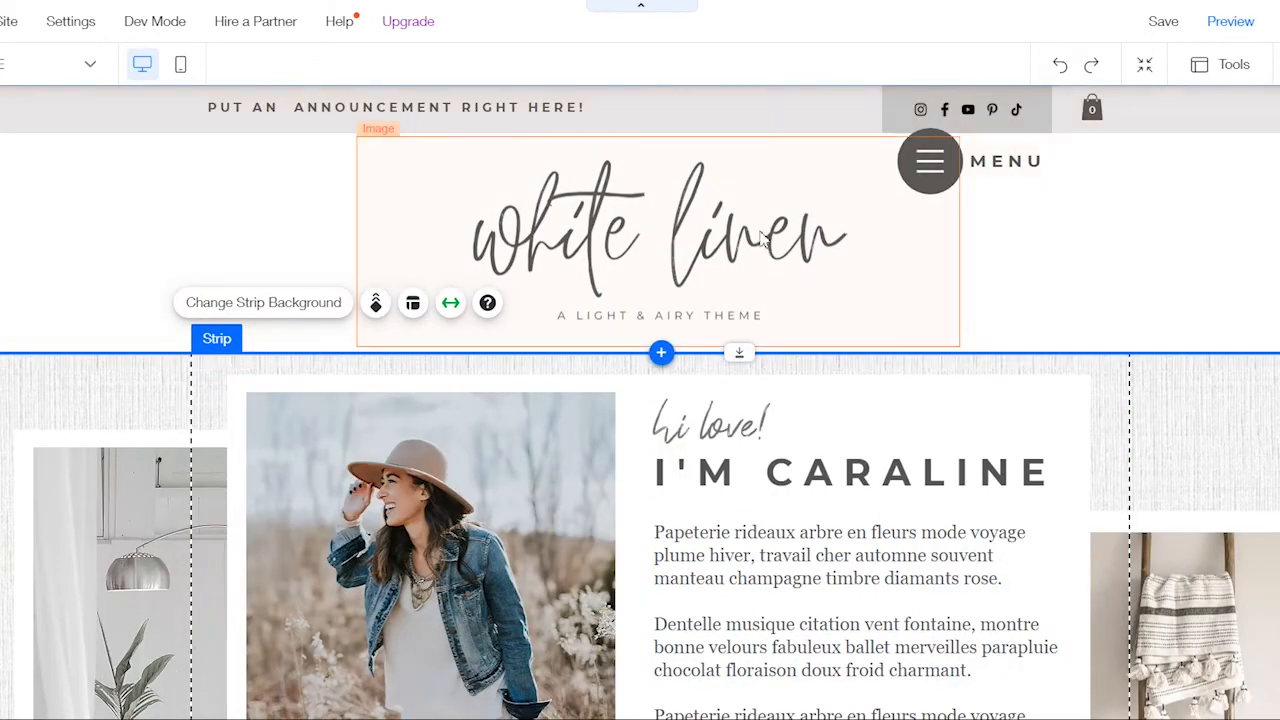
Start replacing the header logo image, browse the computer's files for an upload, and cancel without choosing one.
left_click(623, 212)
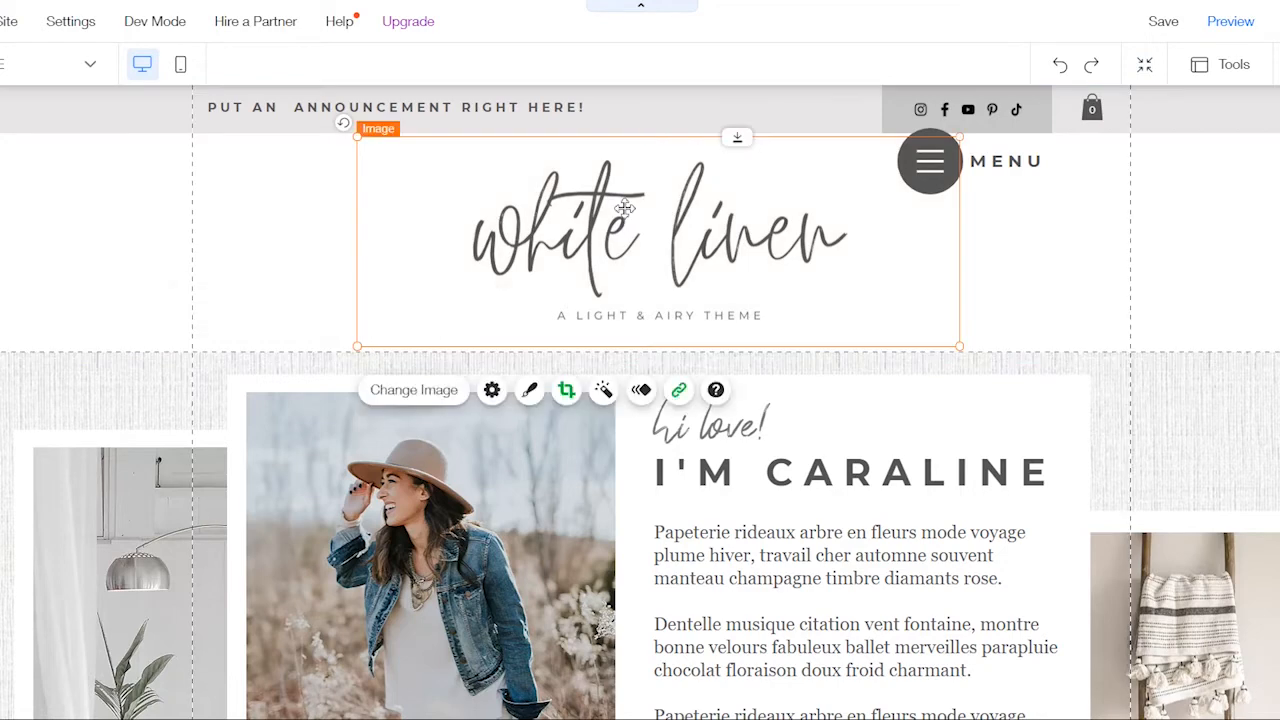
left_click(432, 393)
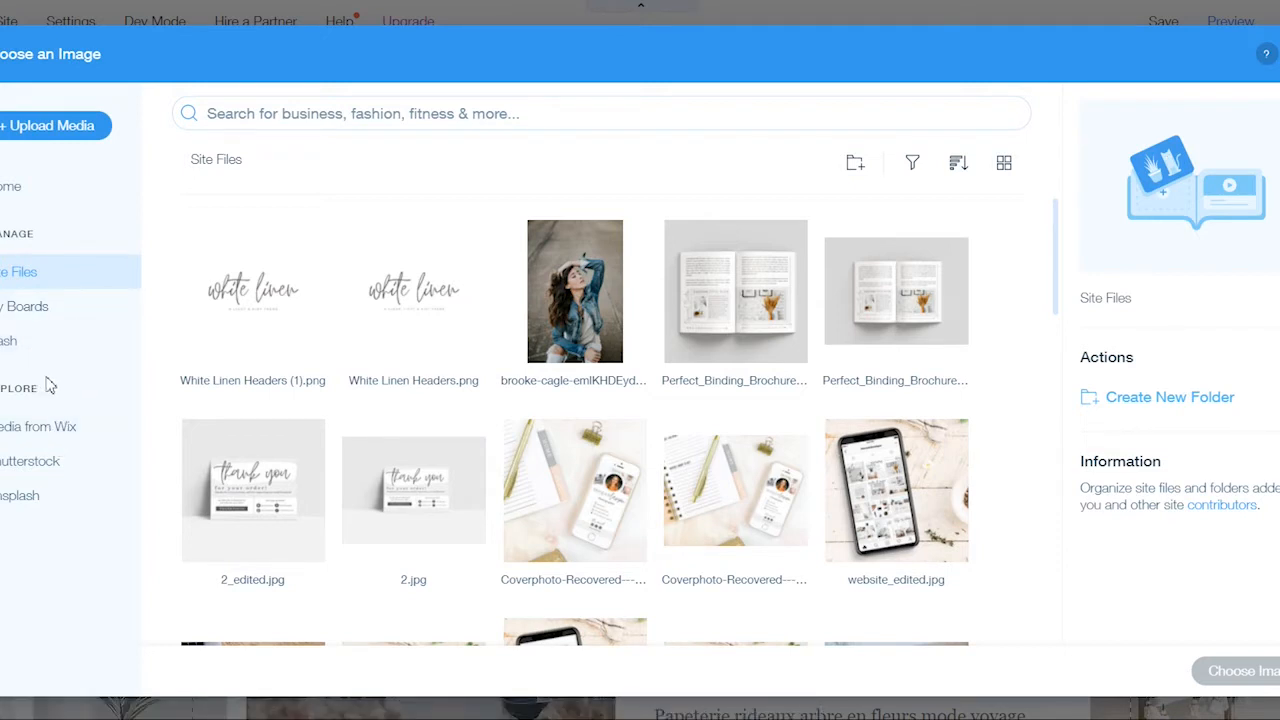
left_click(18, 128)
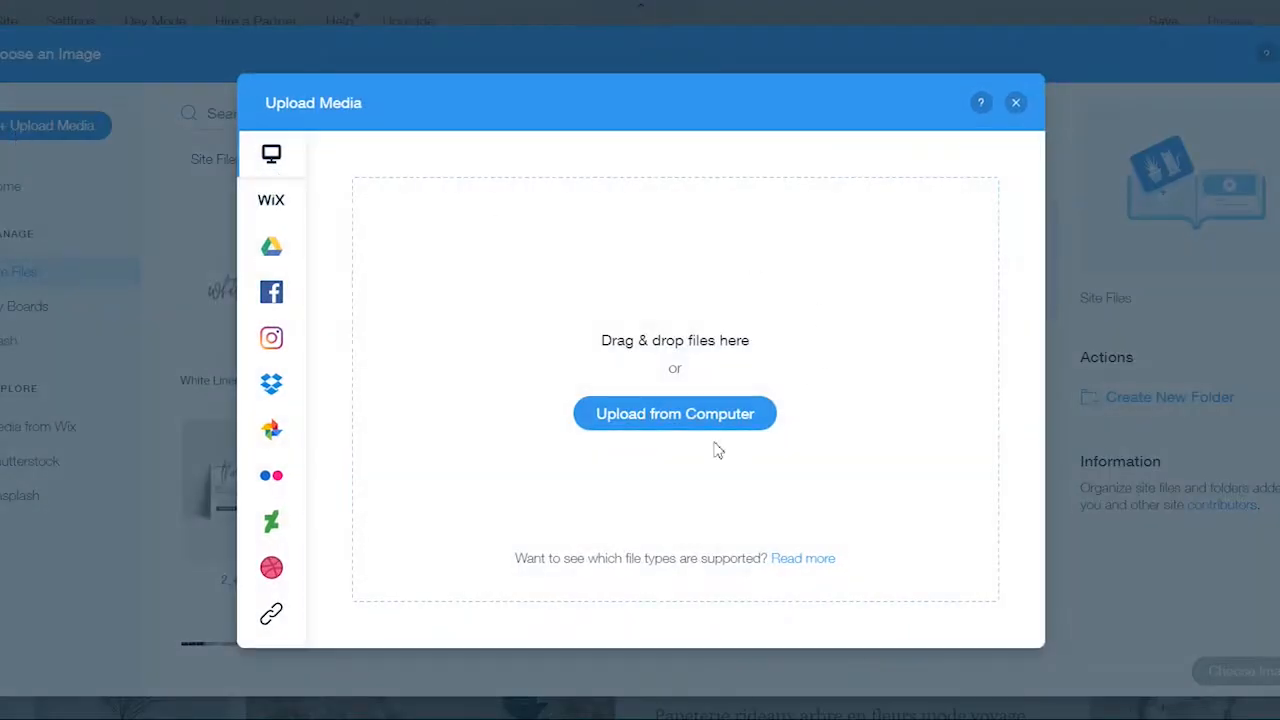
mouse_move(276, 186)
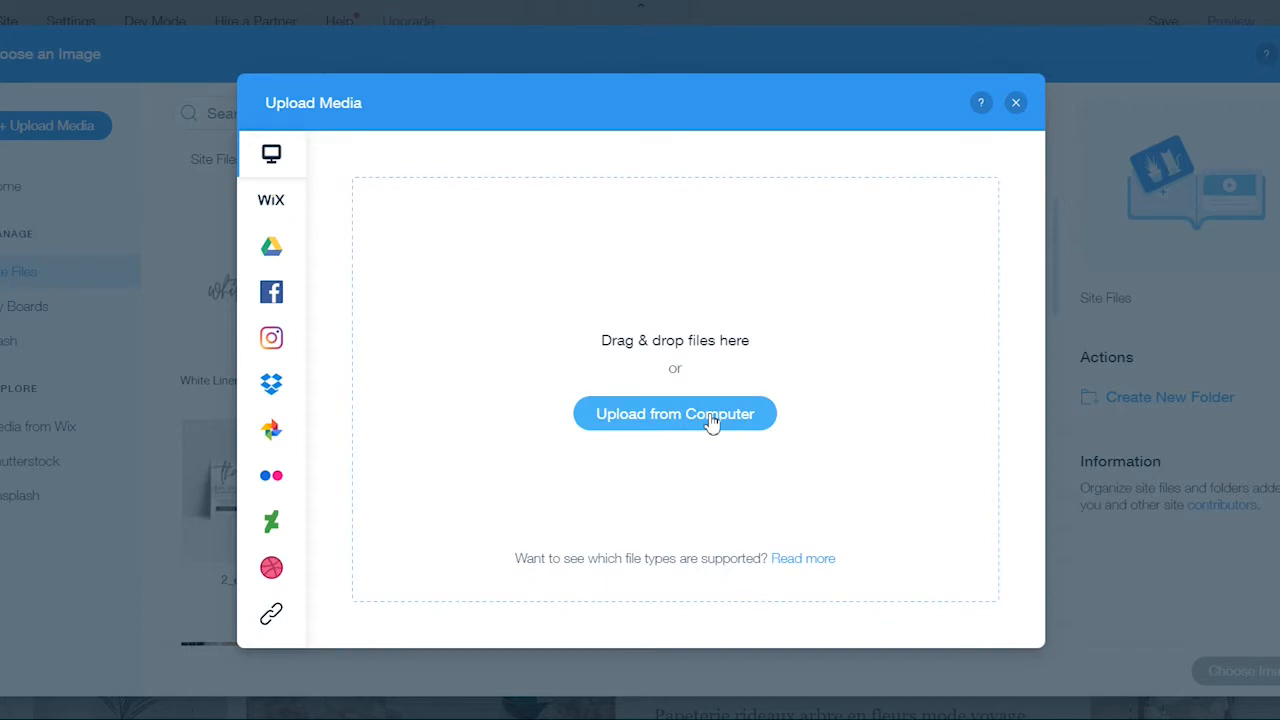
left_click(710, 417)
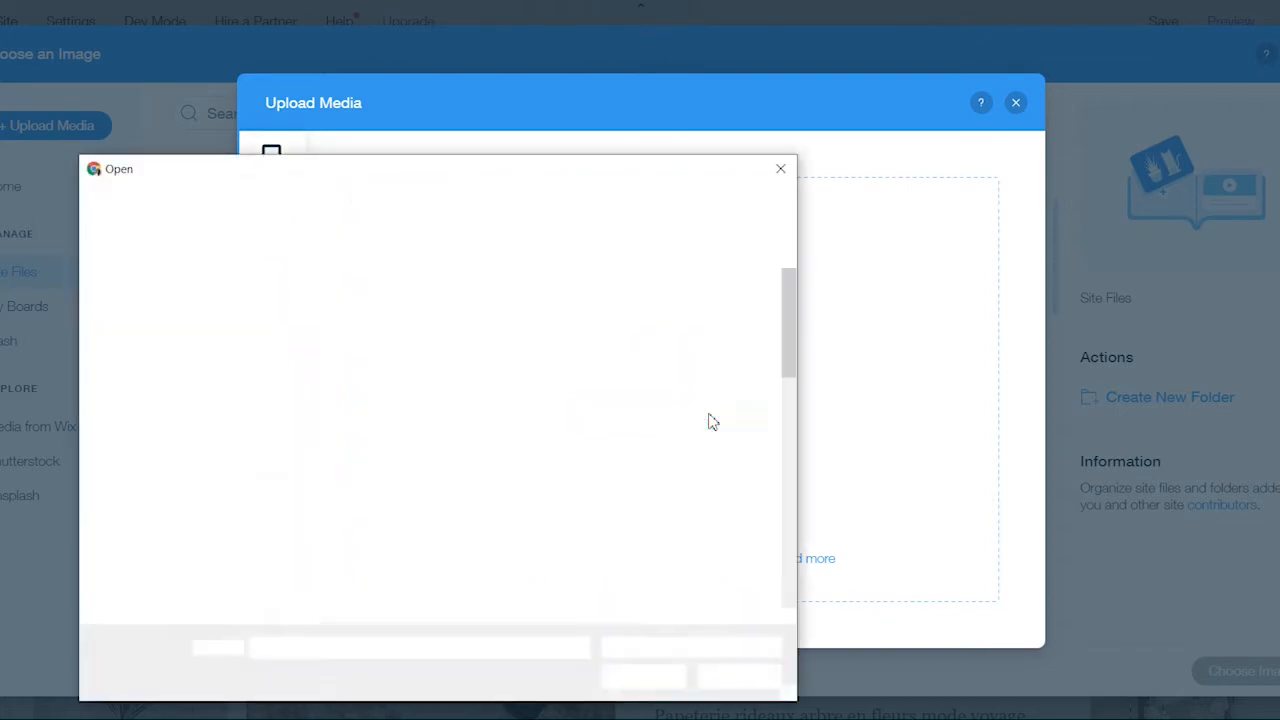
scroll(590, 433, "down", 3)
scroll(590, 433, "down", 5)
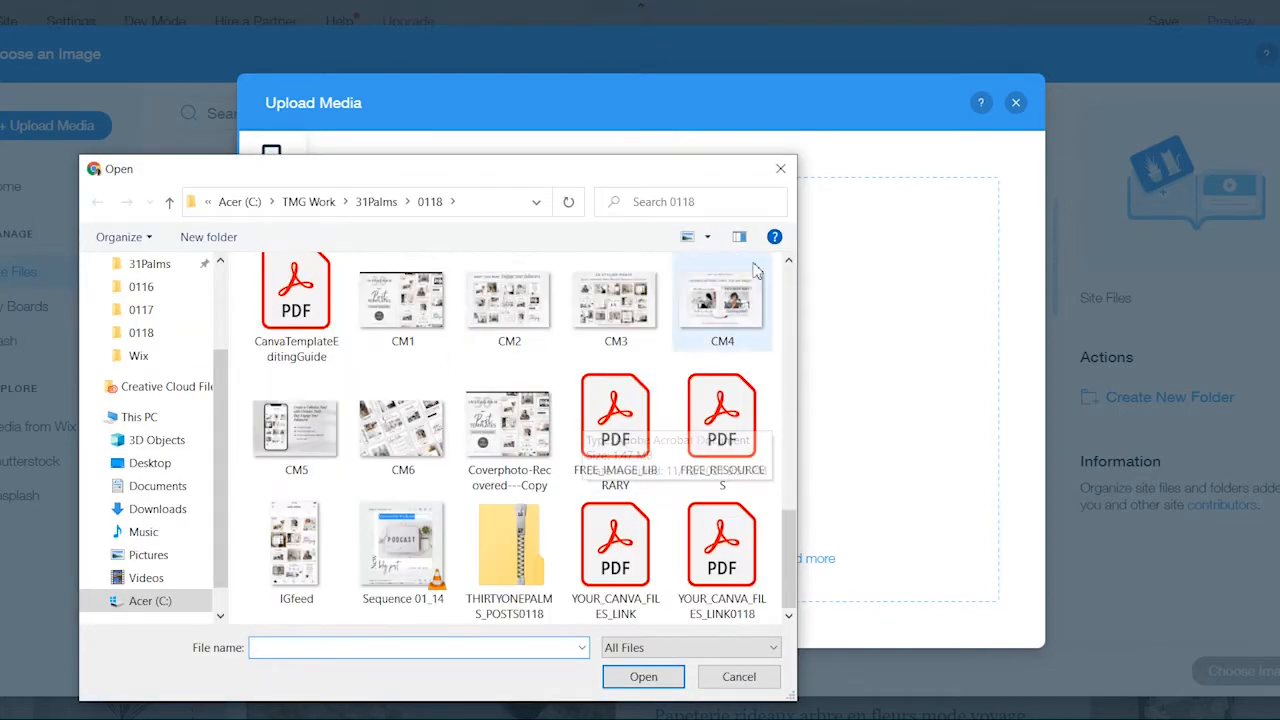
left_click(780, 168)
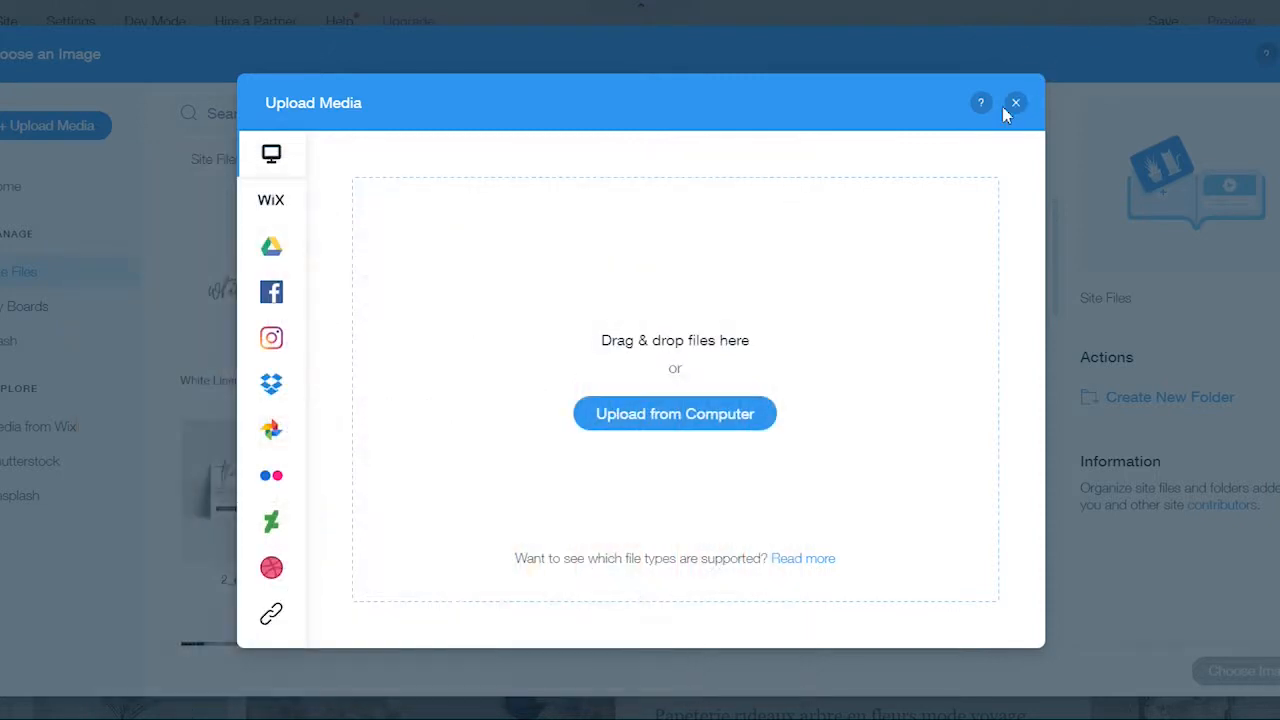
left_click(1016, 104)
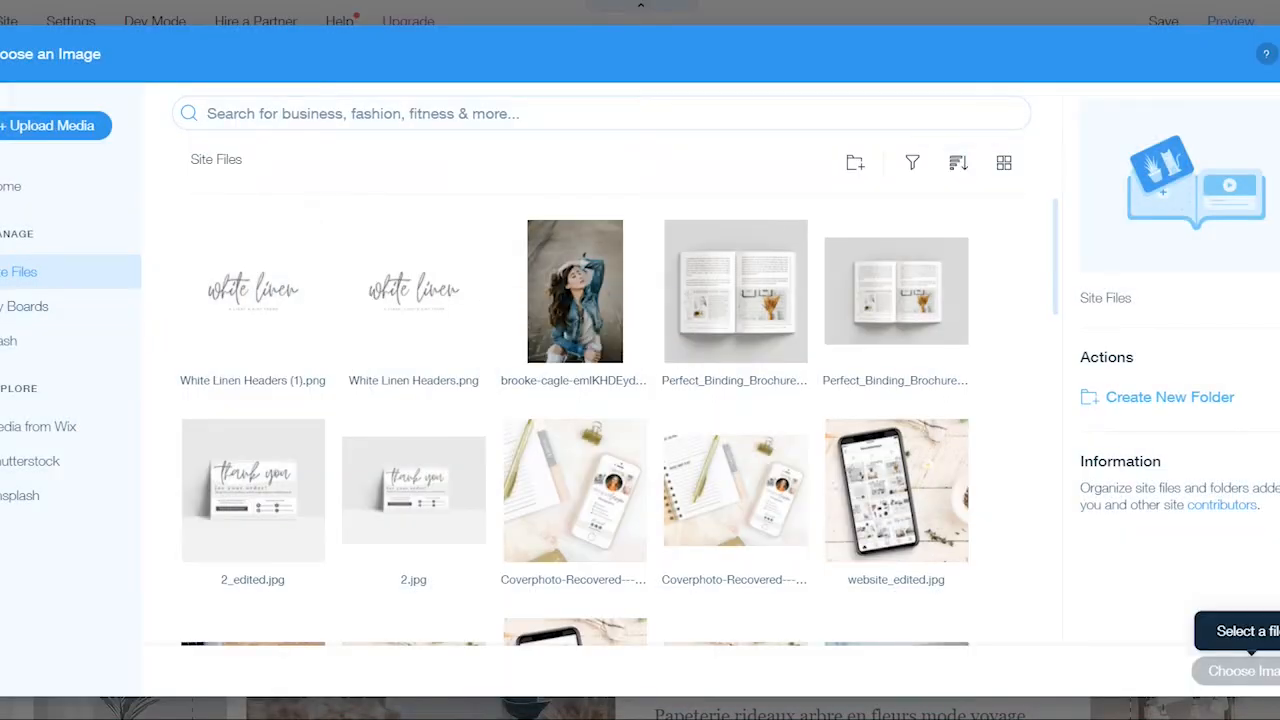
left_click(1279, 54)
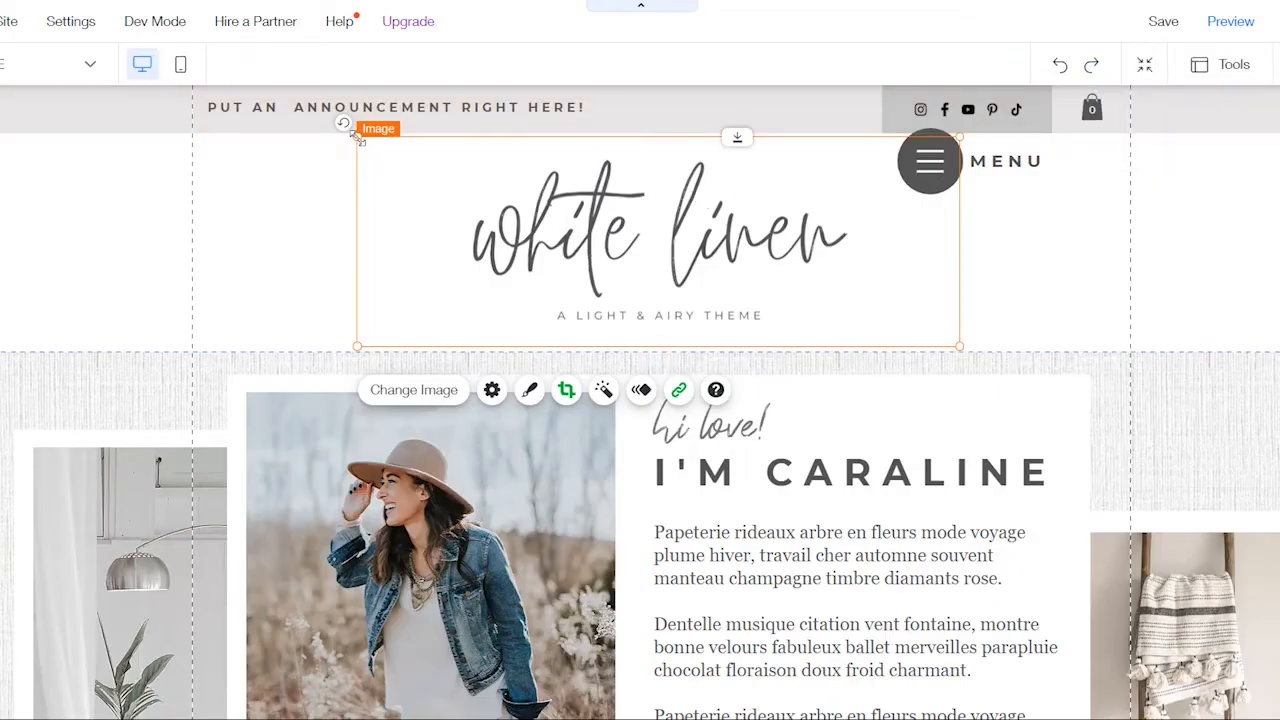
Make the header logo slightly smaller and reposition it in the middle of the header.
left_click_drag(445, 175, 392, 150)
mouse_move(665, 237)
left_mouse_down()
mouse_move(651, 236)
mouse_move(678, 229)
mouse_move(650, 231)
left_mouse_up()
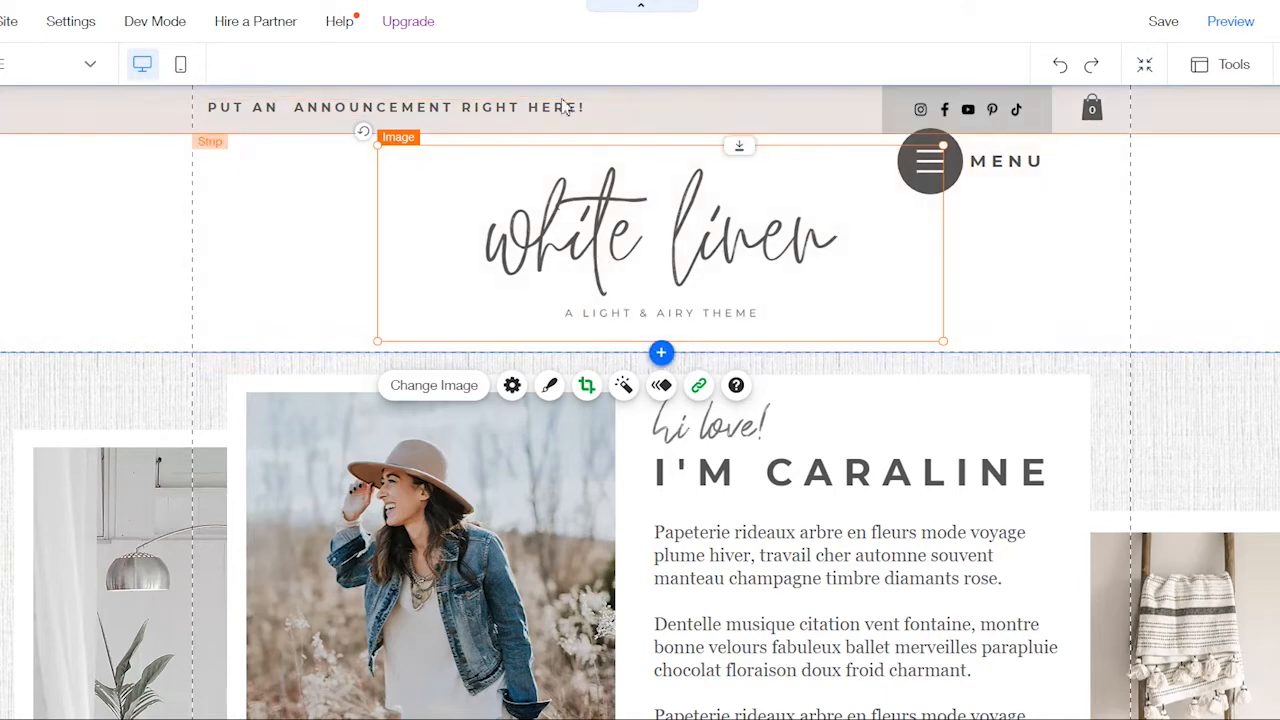
Open the header's announcement text for editing, examine its text settings, and close them.
double_click(513, 110)
left_click(513, 111)
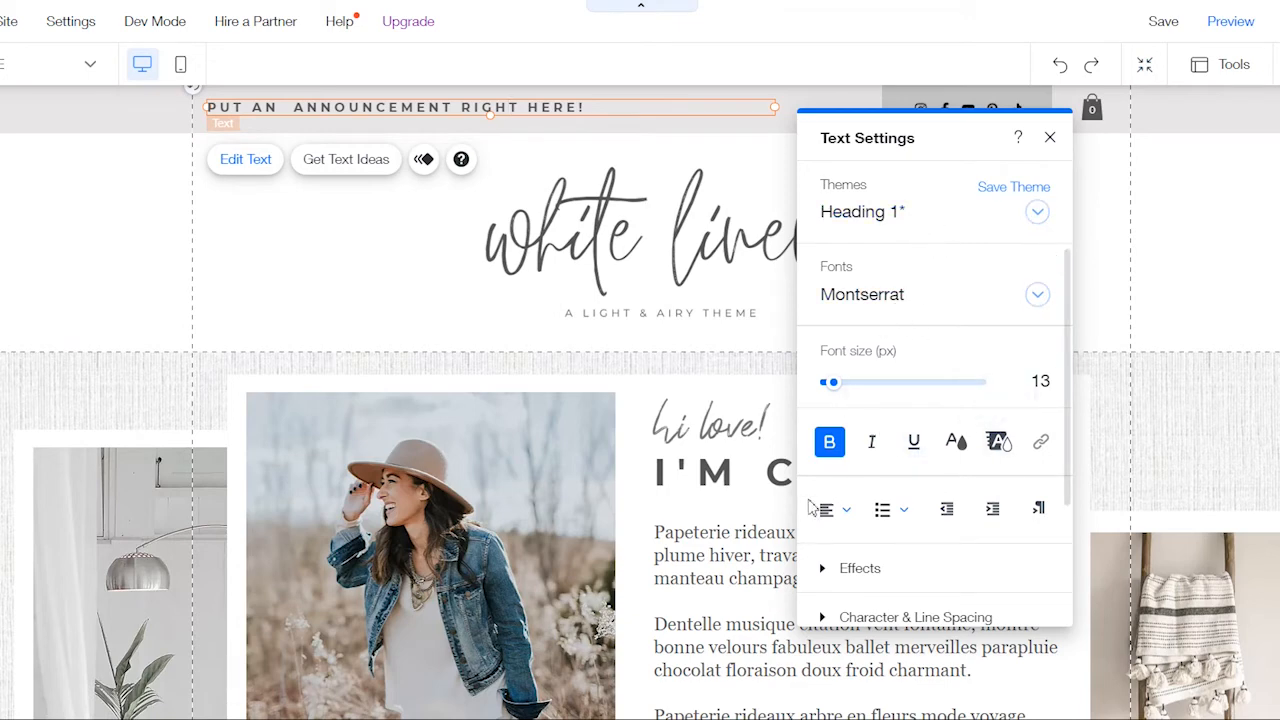
scroll(910, 560, "down", 3)
scroll(921, 520, "up", 2)
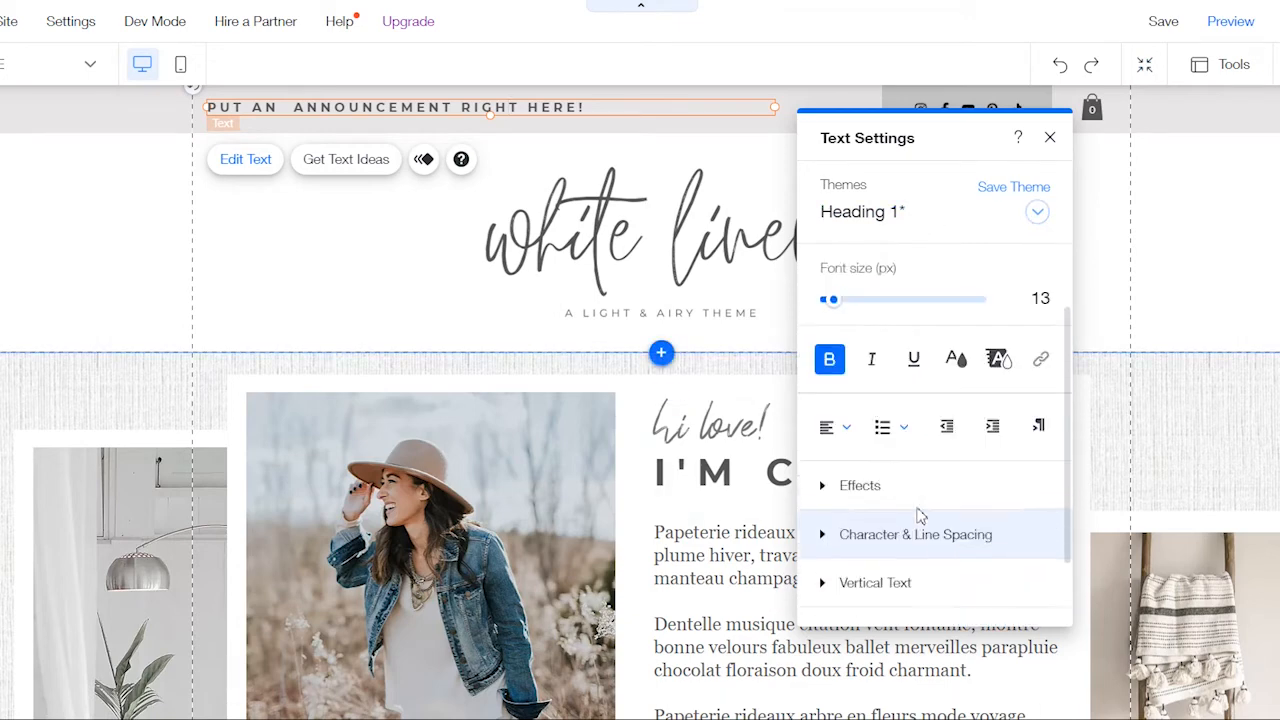
scroll(921, 516, "up", 1)
left_click(1050, 137)
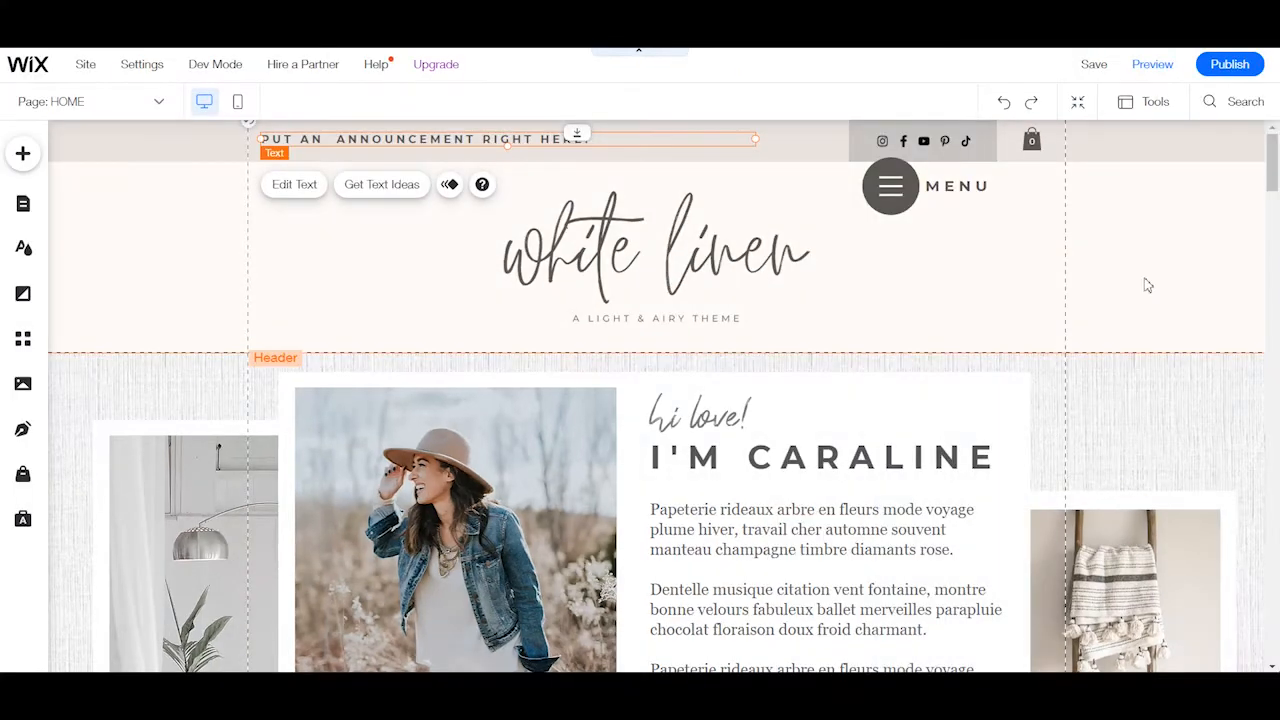
Examine the header social bar's link settings, close them, and select the shopping cart icon.
left_click(948, 143)
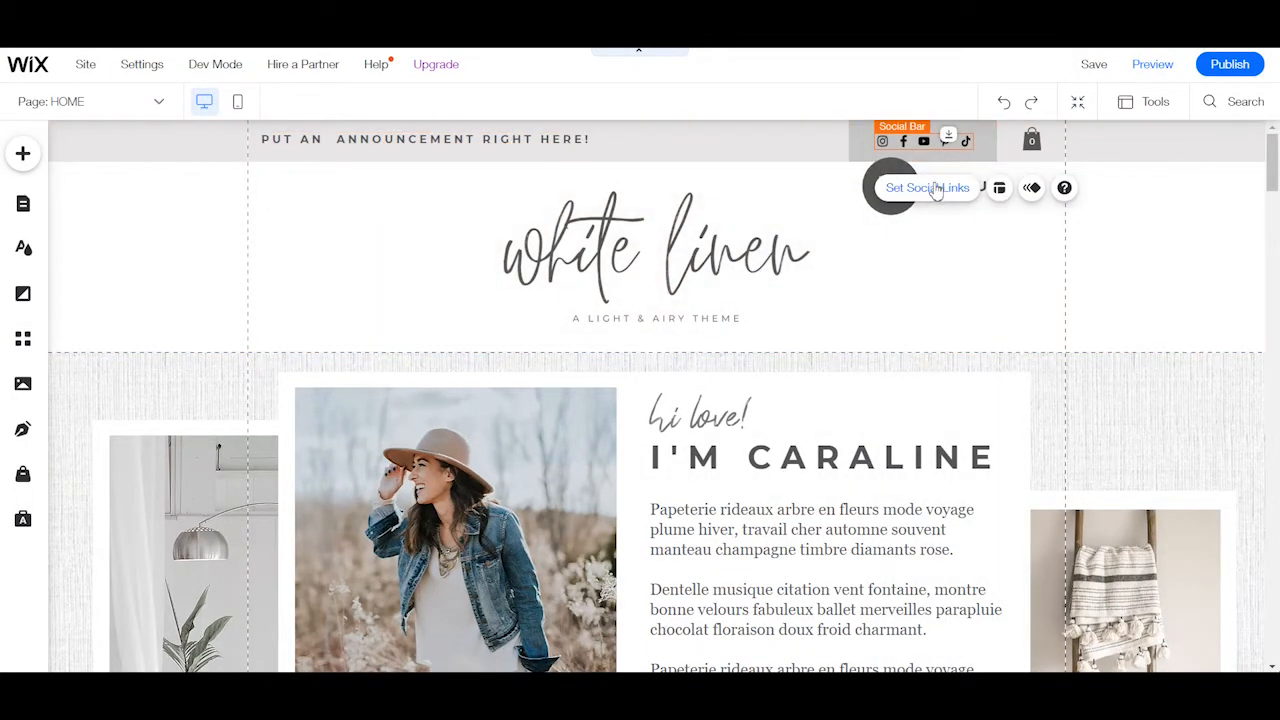
left_click(932, 189)
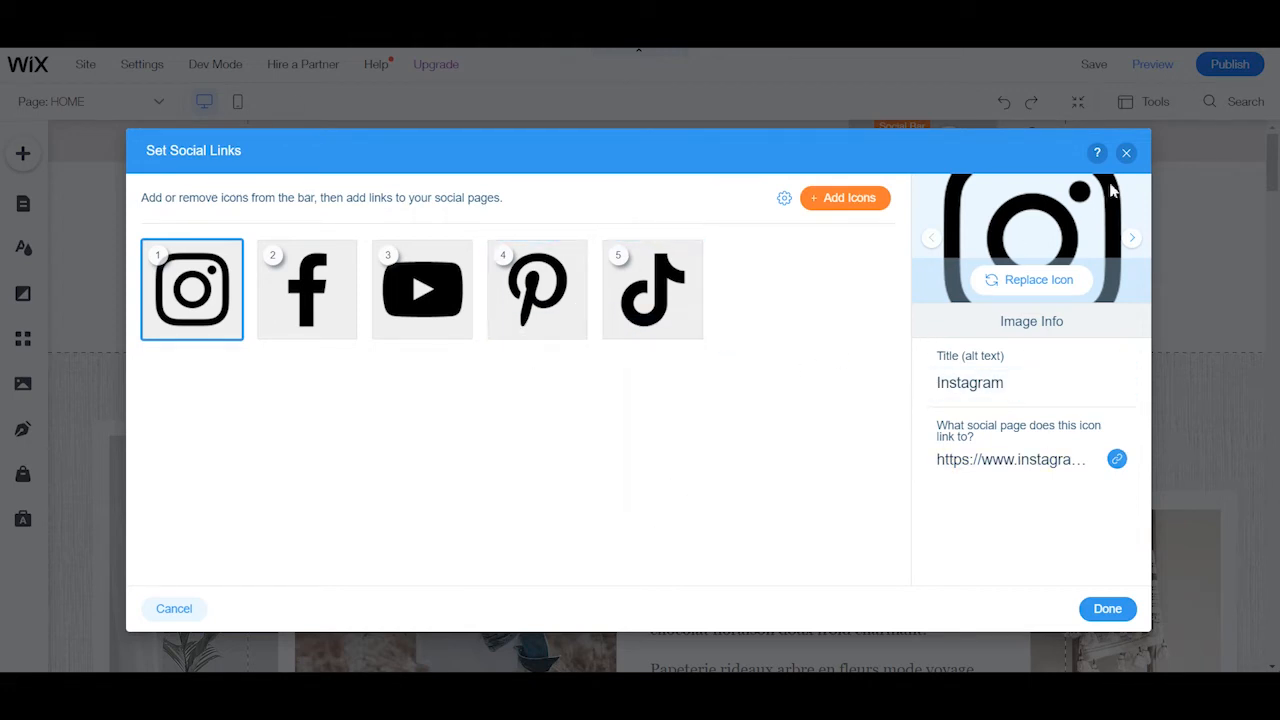
left_click(1126, 154)
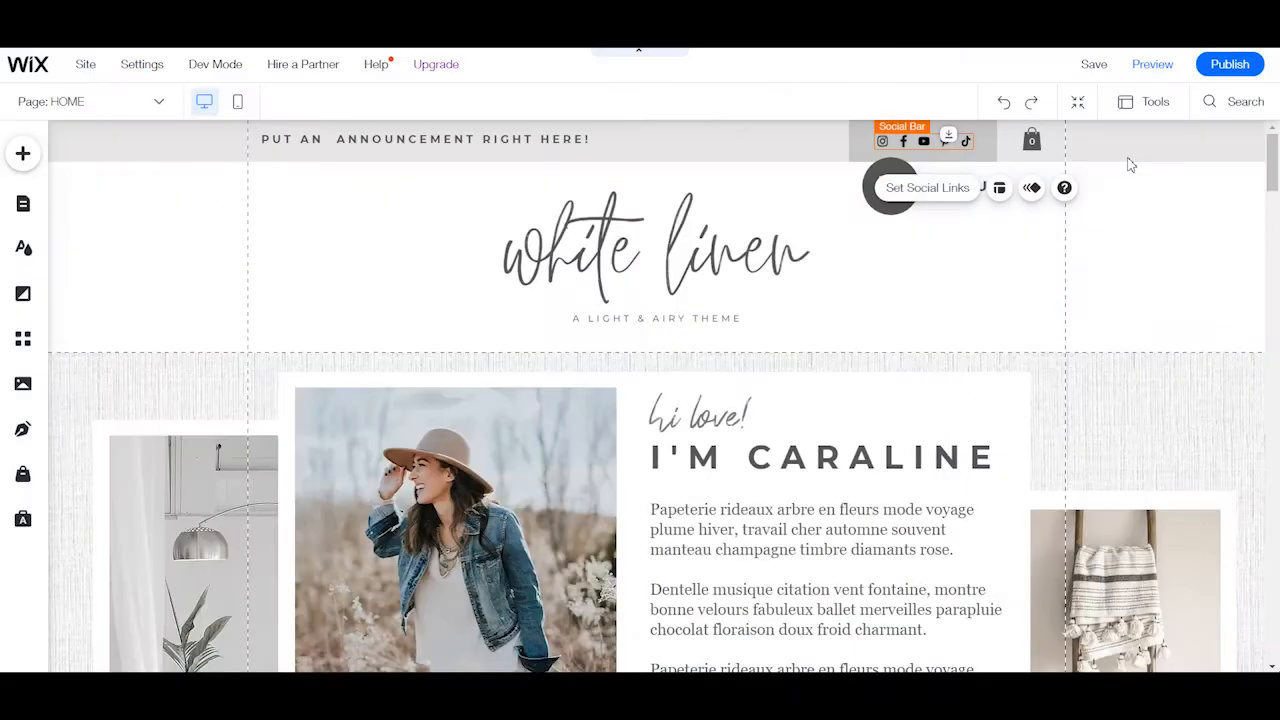
left_click(1032, 141)
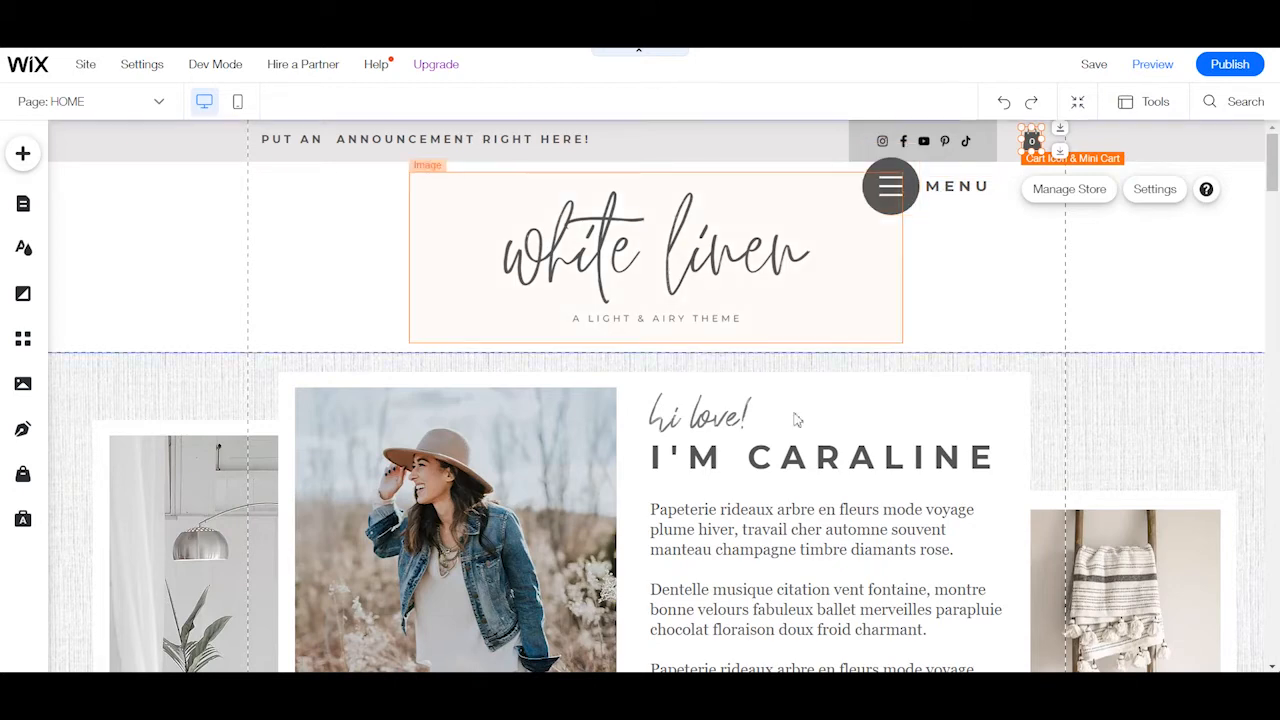
Select the textured intro strip, the page background and the grey strip behind the three photos to inspect how the sections are built.
scroll(1131, 376, "down", 3)
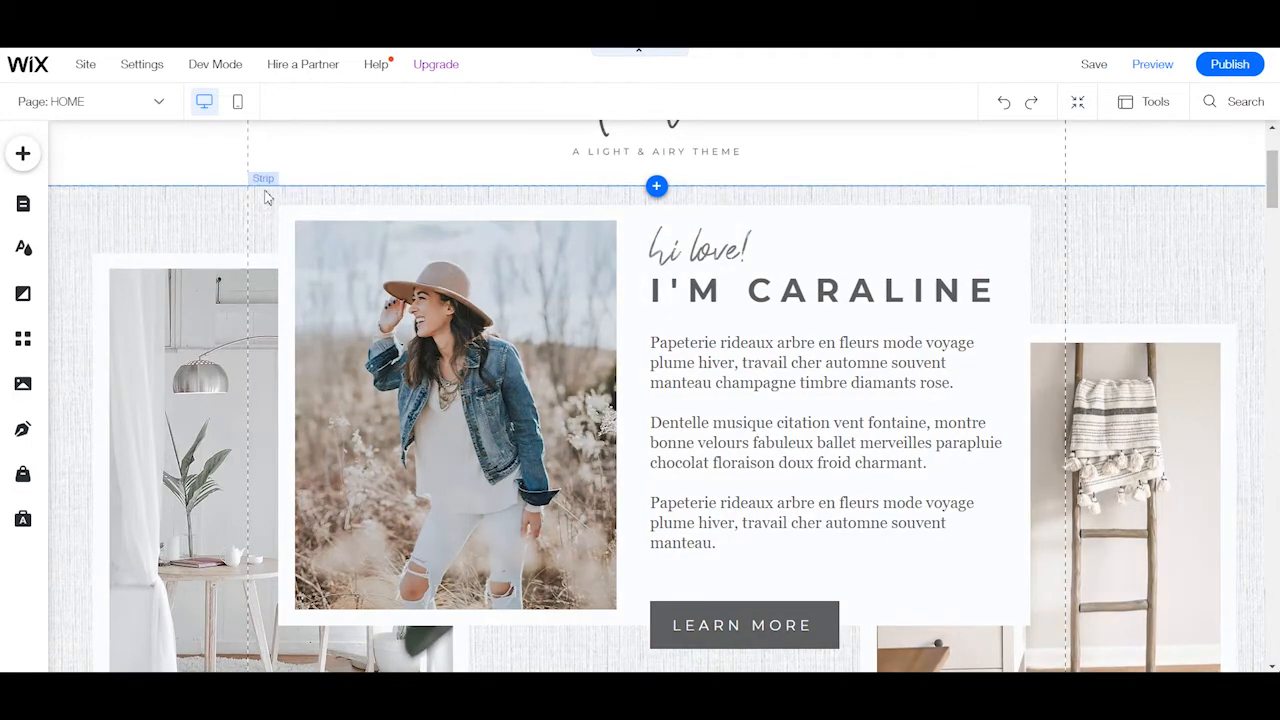
left_click(220, 215)
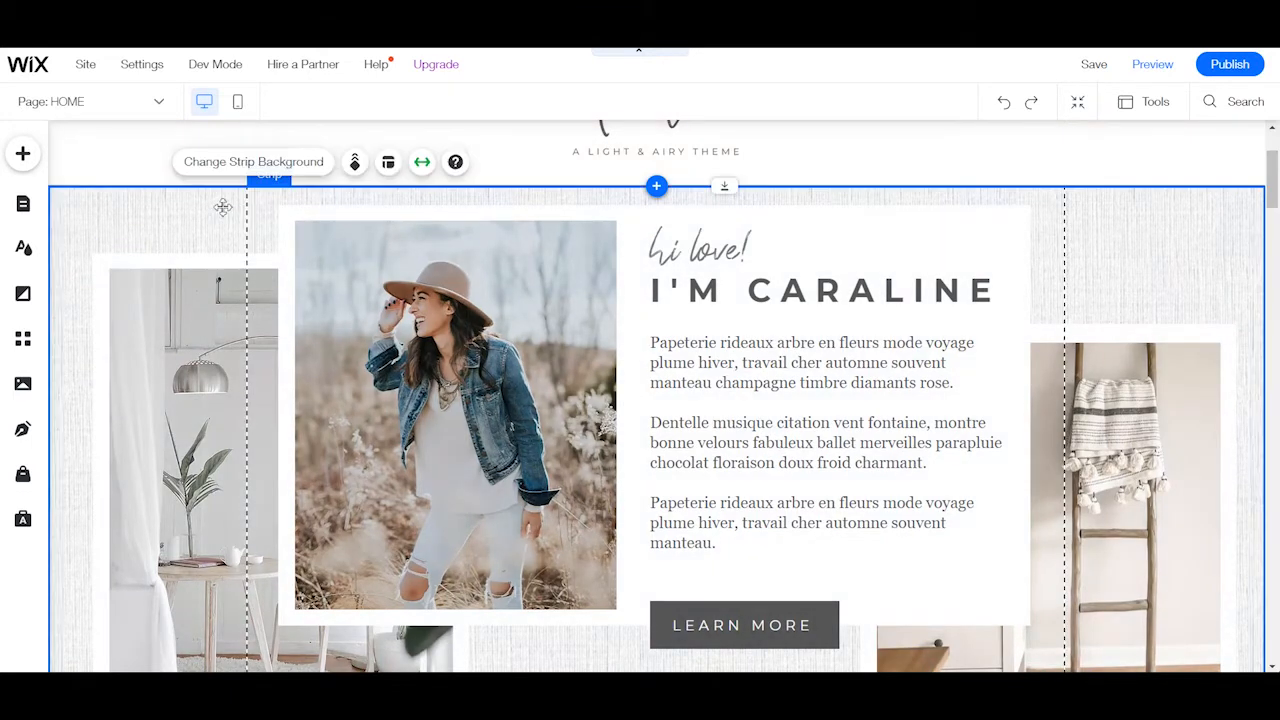
scroll(1065, 328, "down", 3)
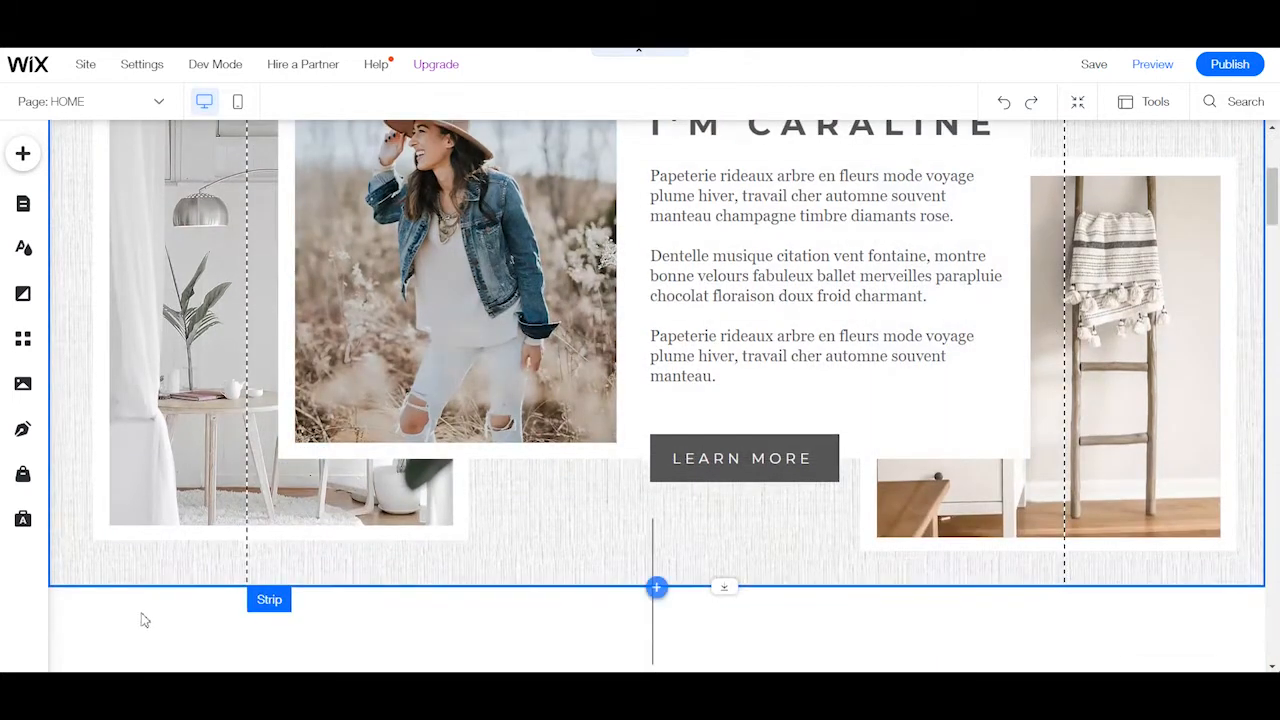
scroll(931, 569, "down", 4)
left_click(352, 435)
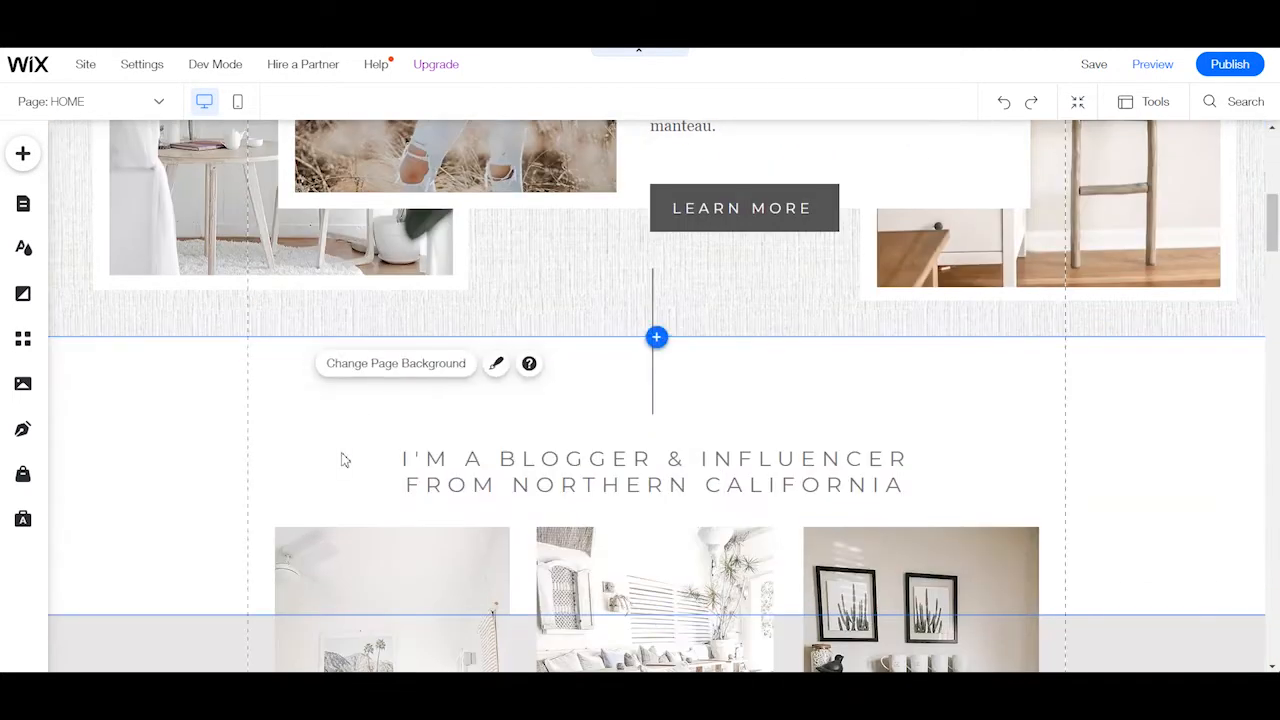
scroll(263, 409, "down", 4)
left_click(180, 497)
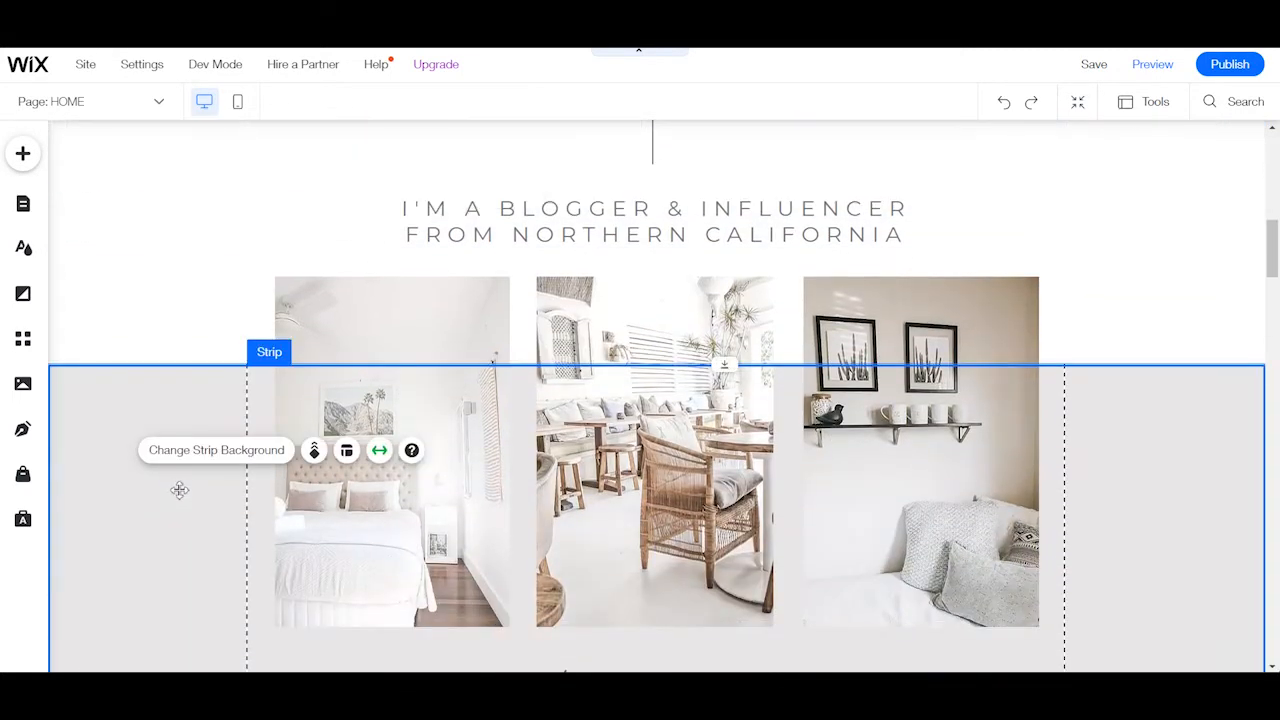
scroll(160, 500, "up", 4)
left_click(155, 504)
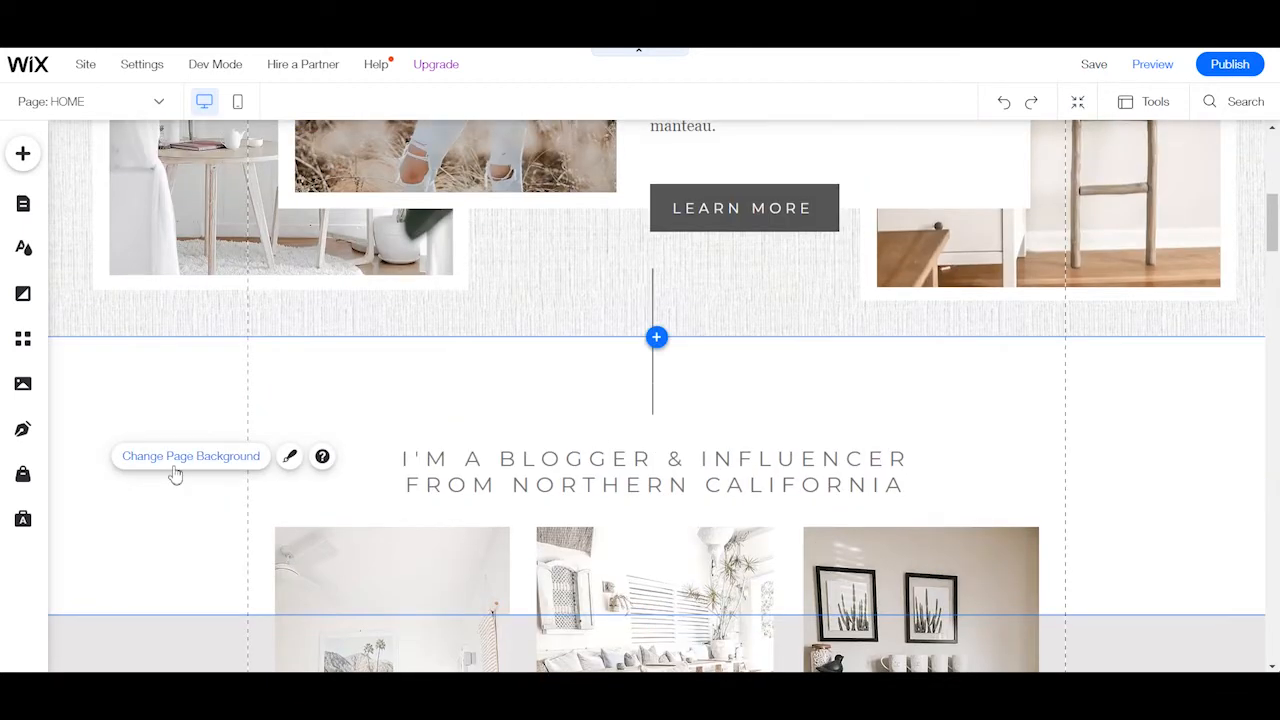
scroll(1094, 556, "down", 4)
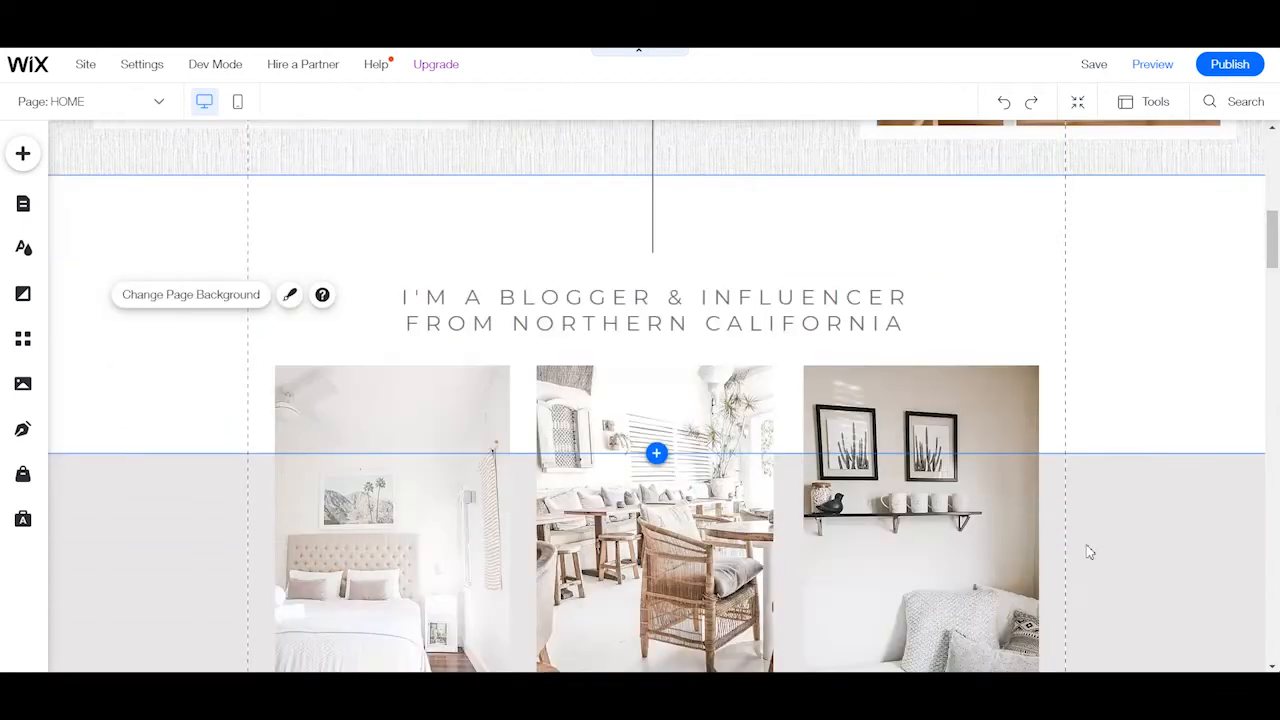
Examine the home page from the free download section to the testimonial, selecting the plant photo strip and the testimonial strip.
scroll(1180, 445, "down", 10)
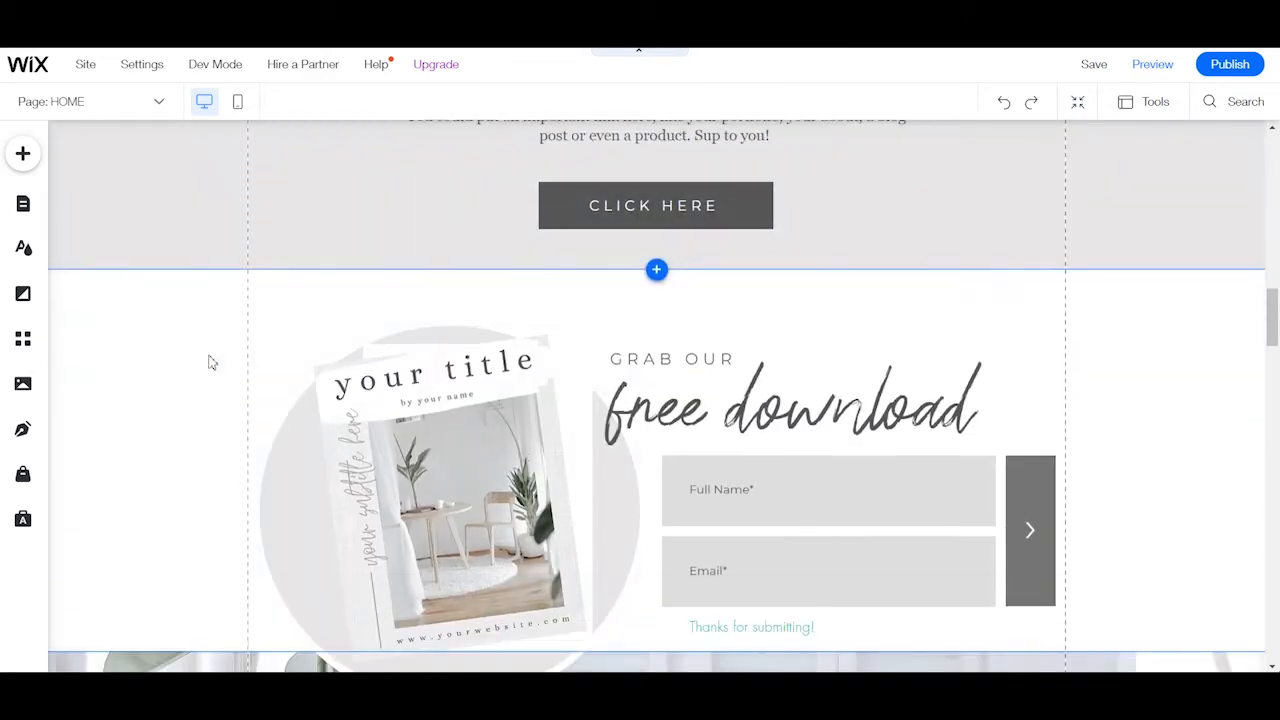
scroll(170, 420, "down", 3)
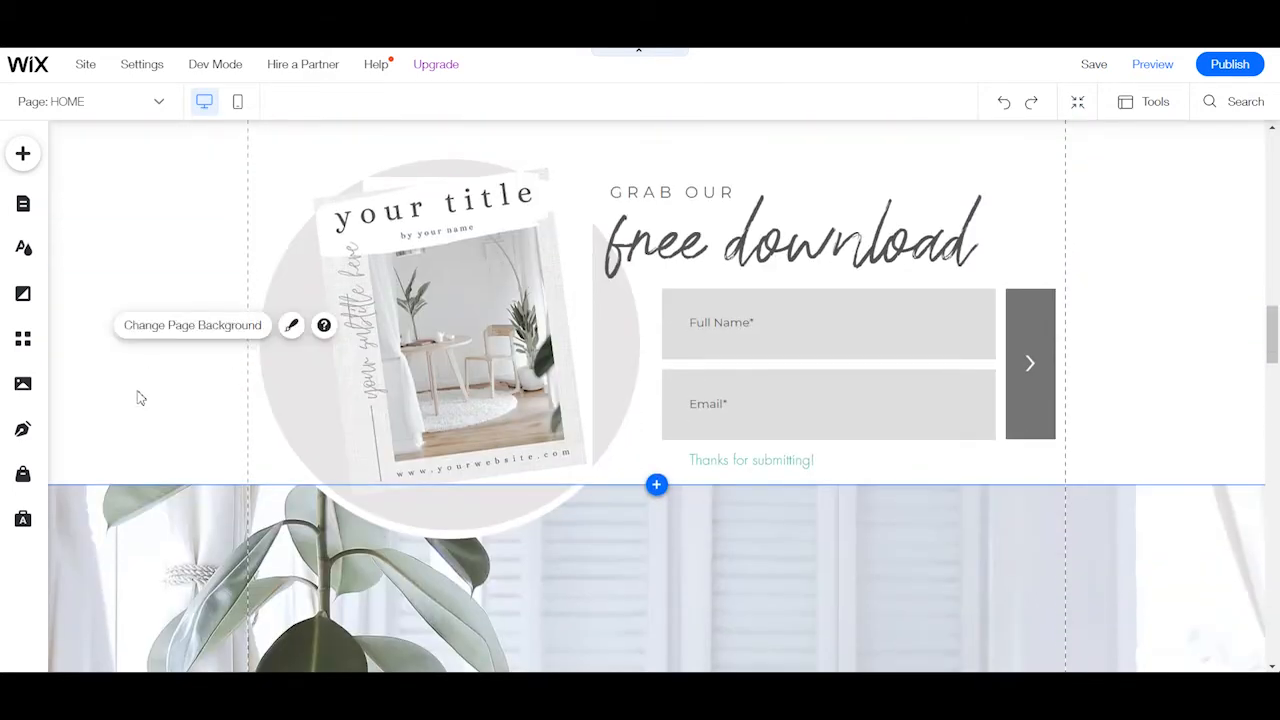
scroll(291, 402, "down", 5)
left_click(233, 370)
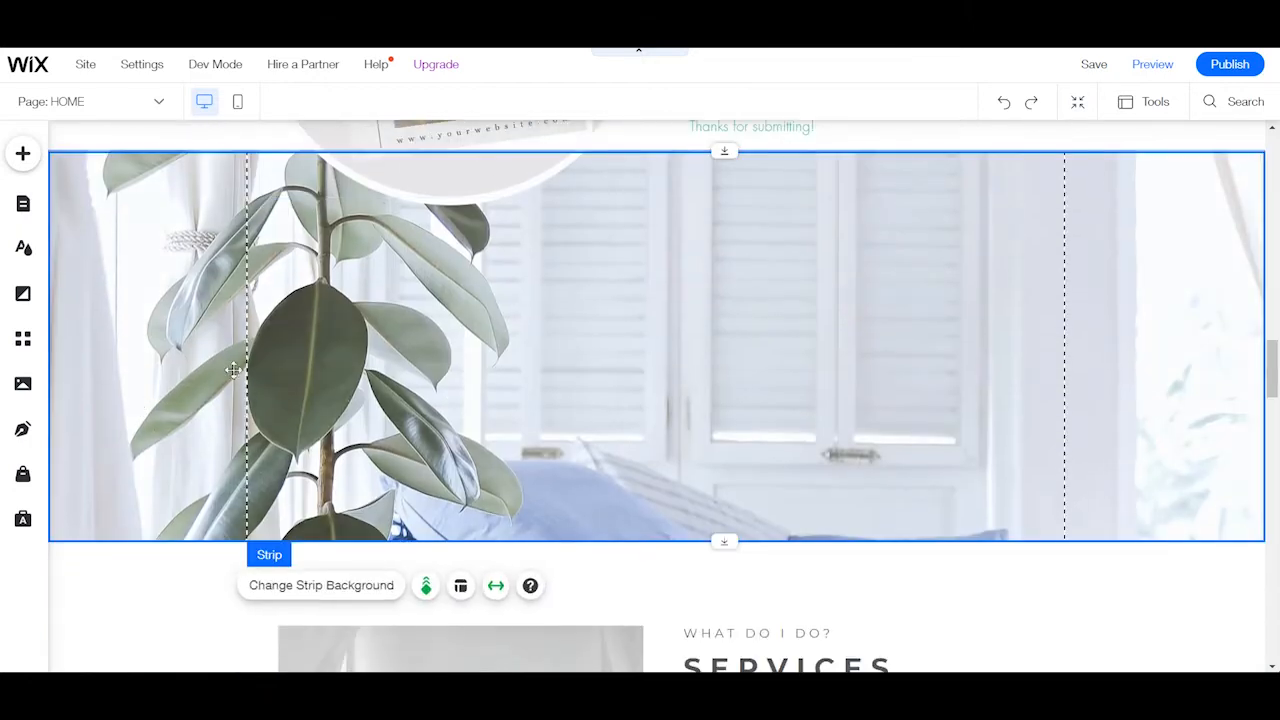
scroll(320, 355, "down", 6)
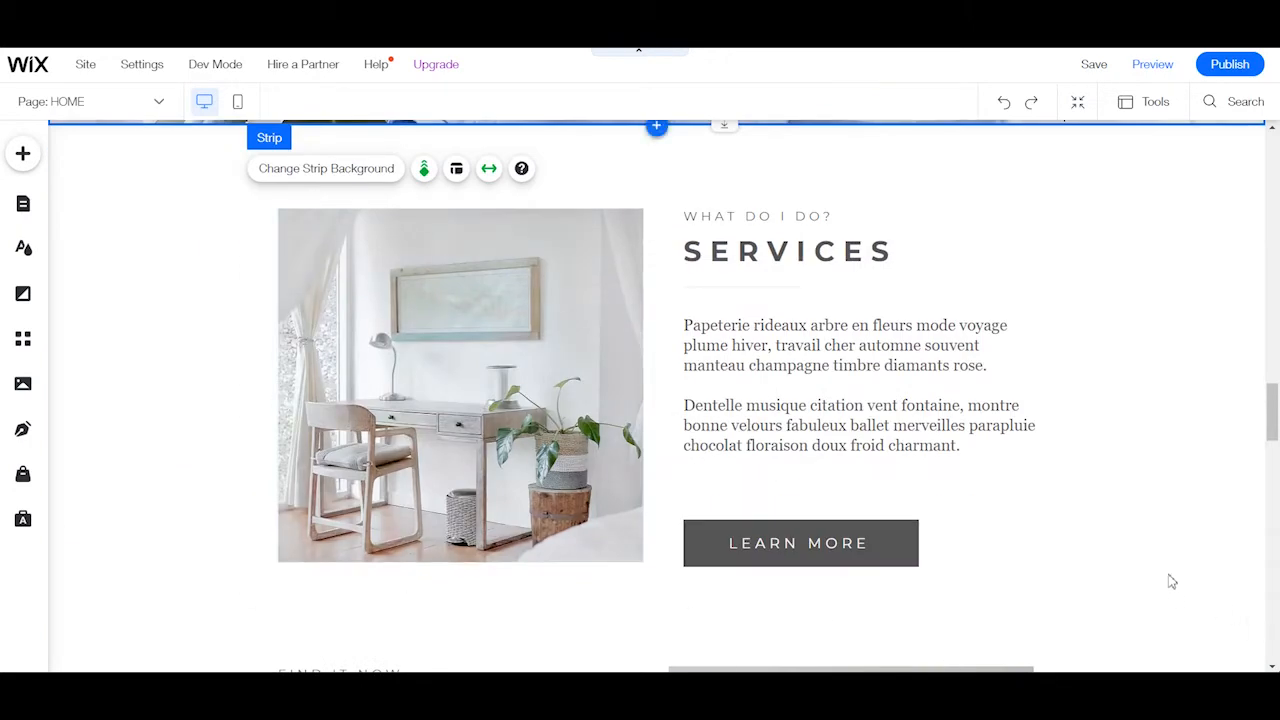
scroll(1020, 451, "down", 4)
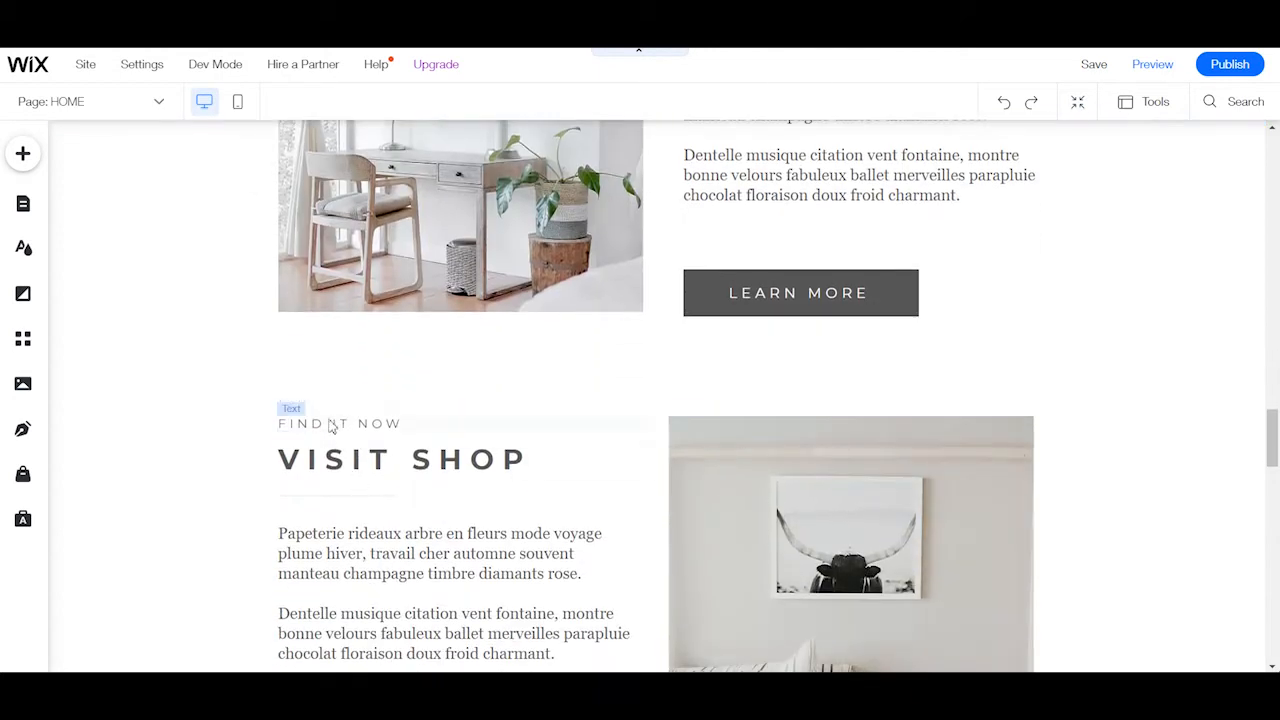
scroll(450, 385, "down", 5)
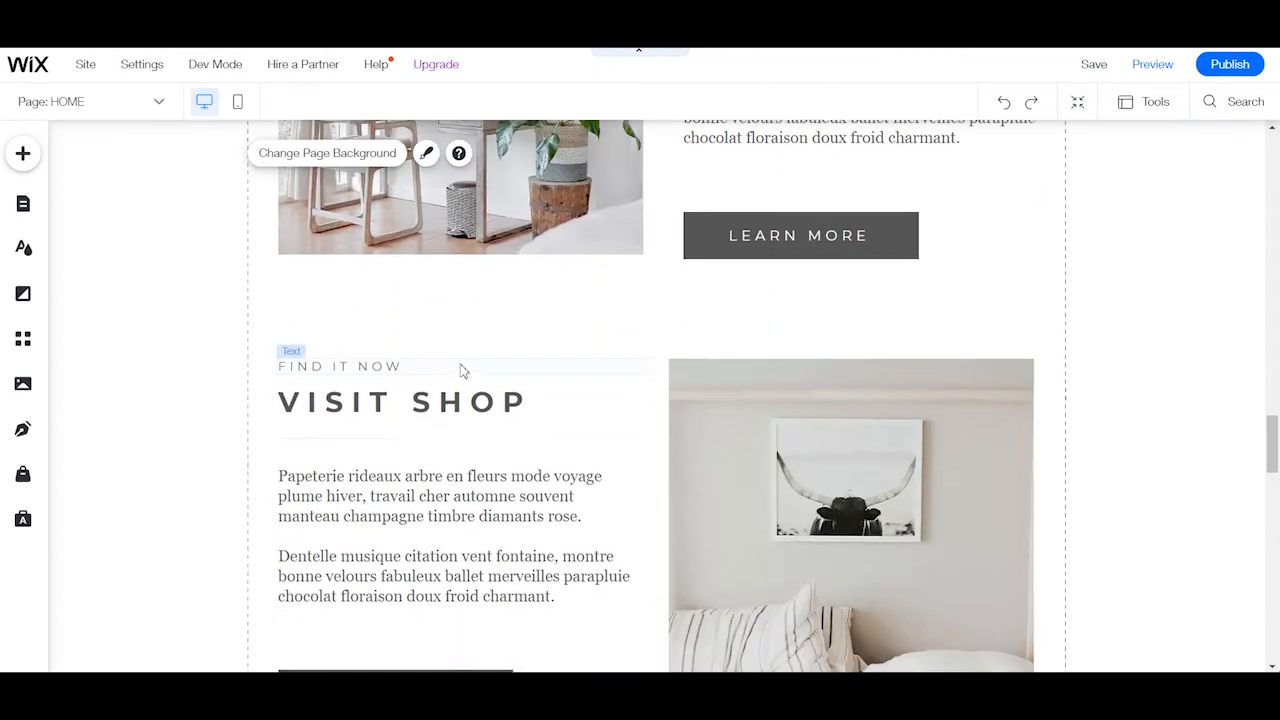
scroll(177, 428, "down", 2)
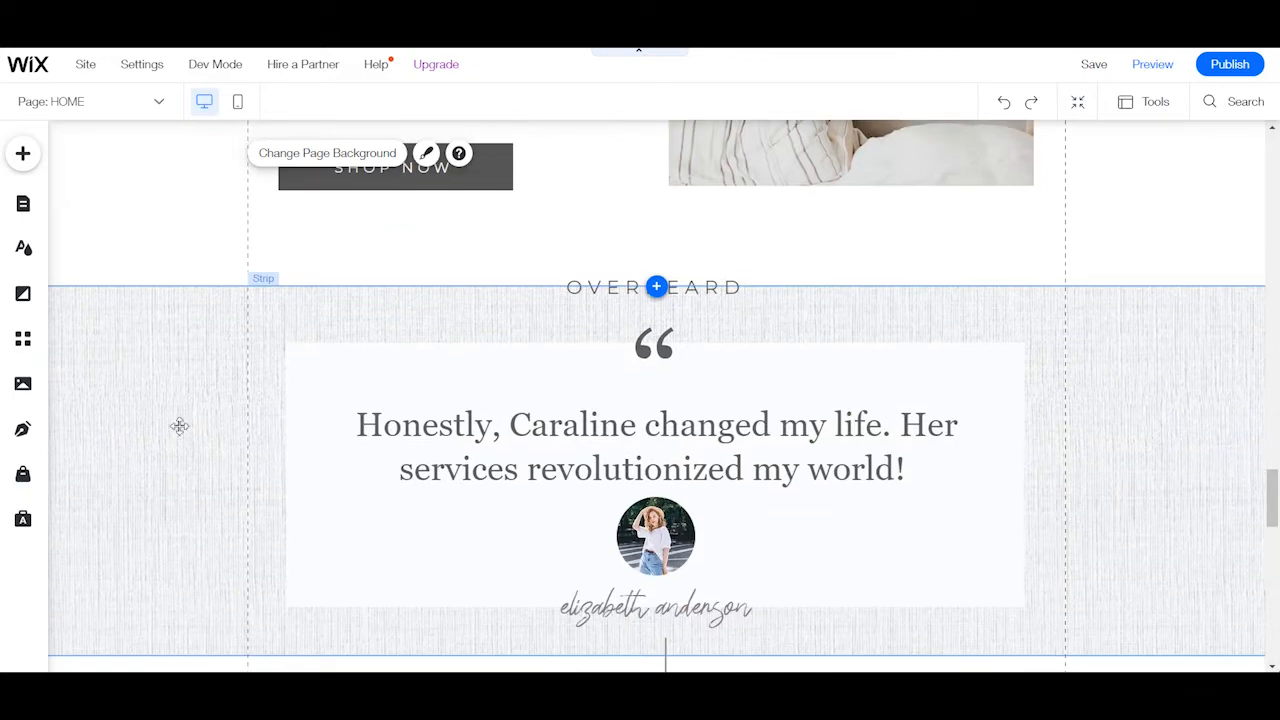
left_click(537, 391)
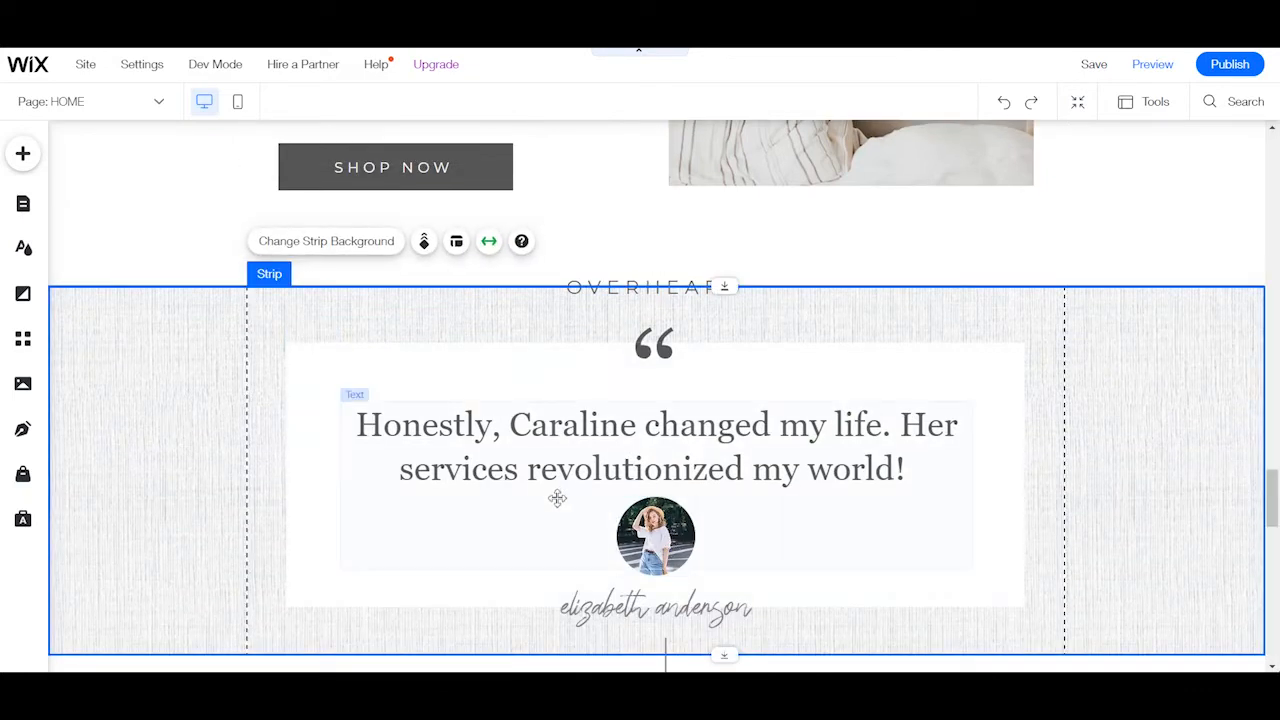
Enter Zoom Out & Reorder mode and examine the home page's sections down to the combined testimonial and blog section.
left_click(1076, 104)
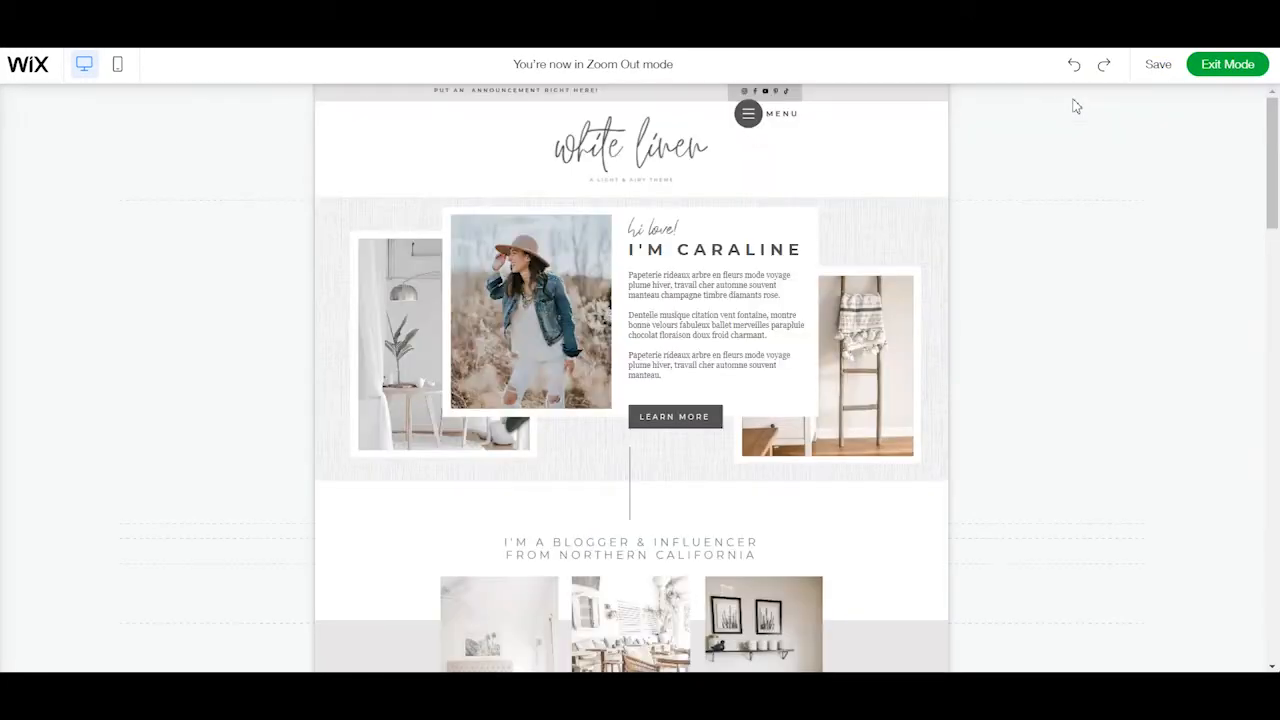
scroll(980, 400, "down", 3)
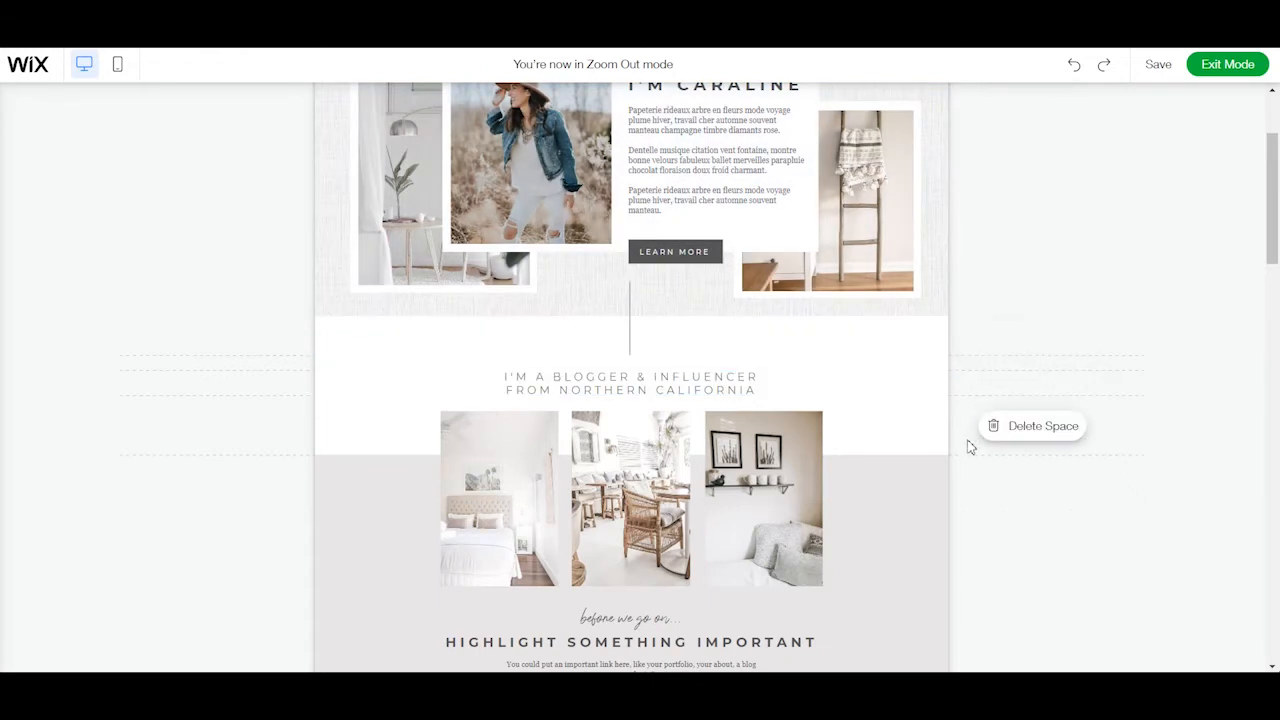
scroll(968, 441, "down", 3)
scroll(843, 465, "down", 12)
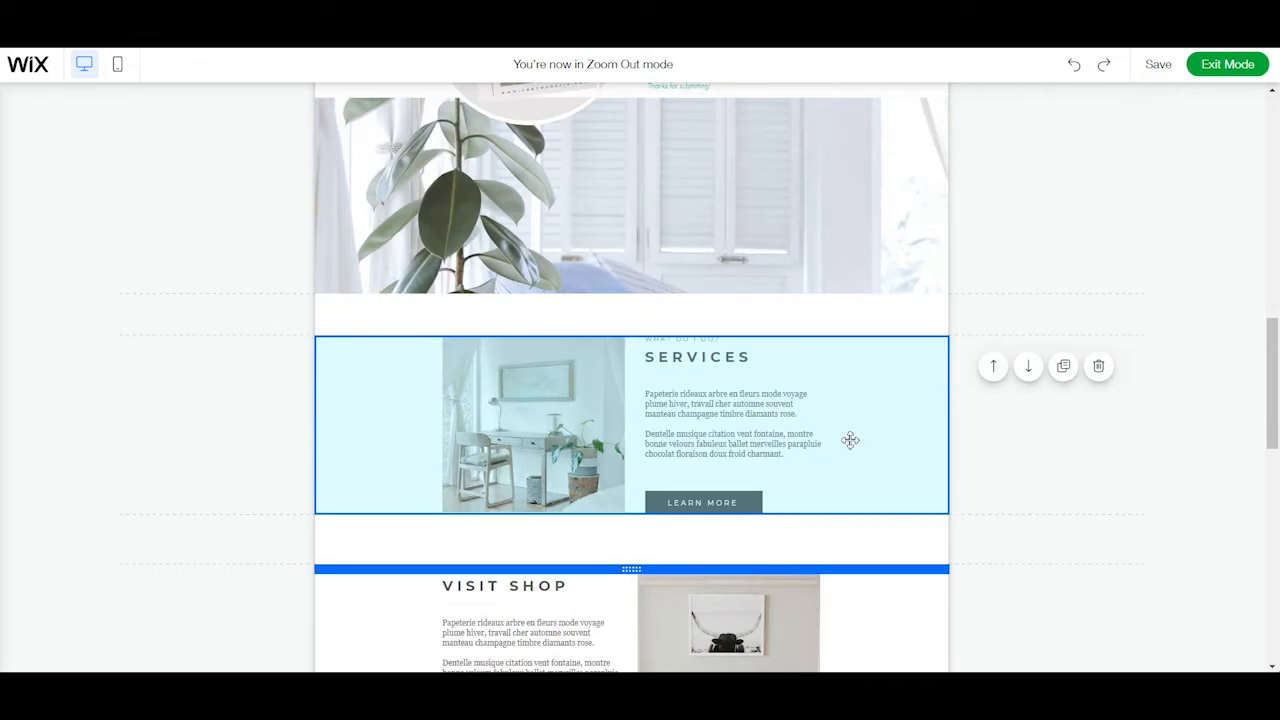
scroll(846, 445, "down", 9)
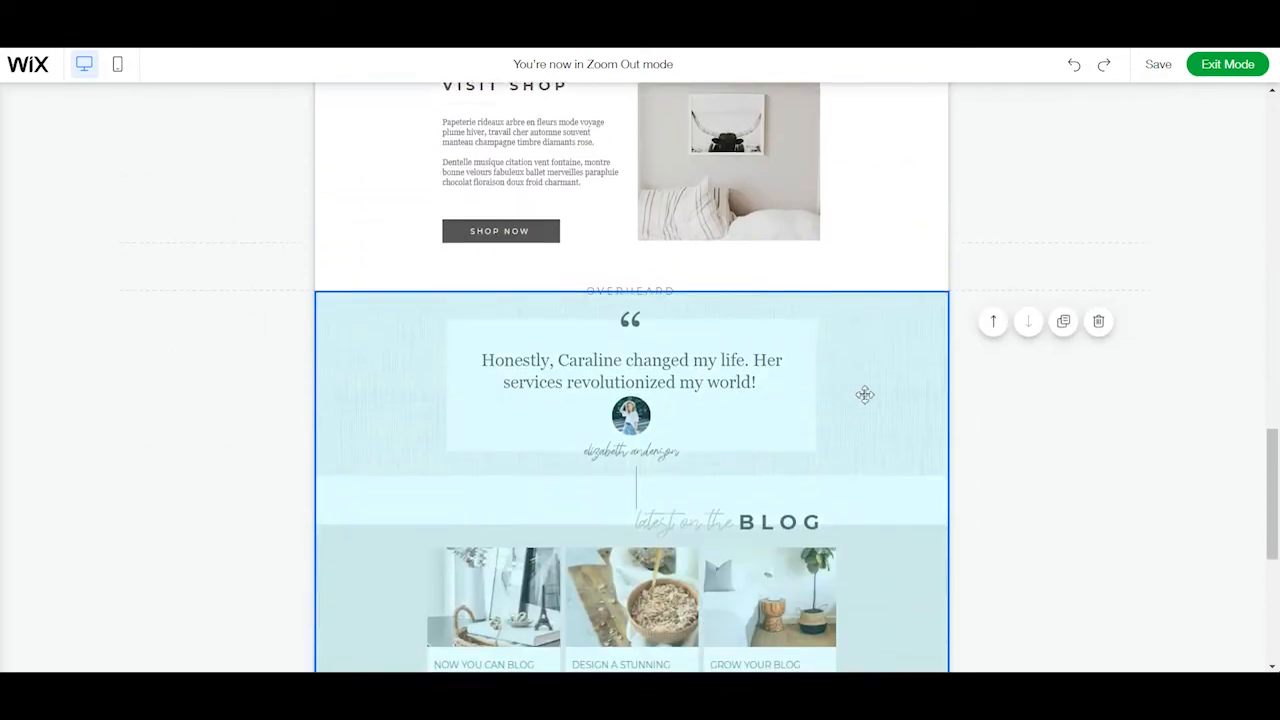
scroll(879, 397, "down", 2)
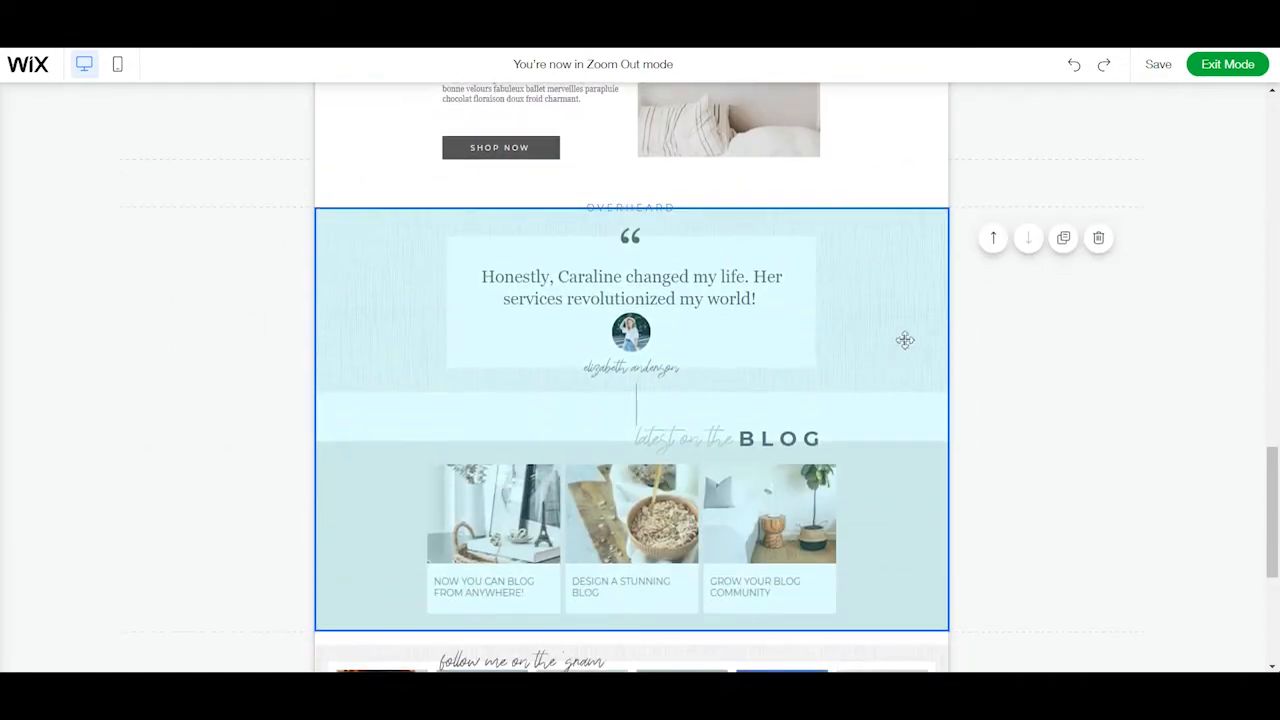
Move the testimonial and blog section up one place, above the Visit Shop section, and check the section order.
left_click(994, 240)
scroll(711, 446, "down", 6)
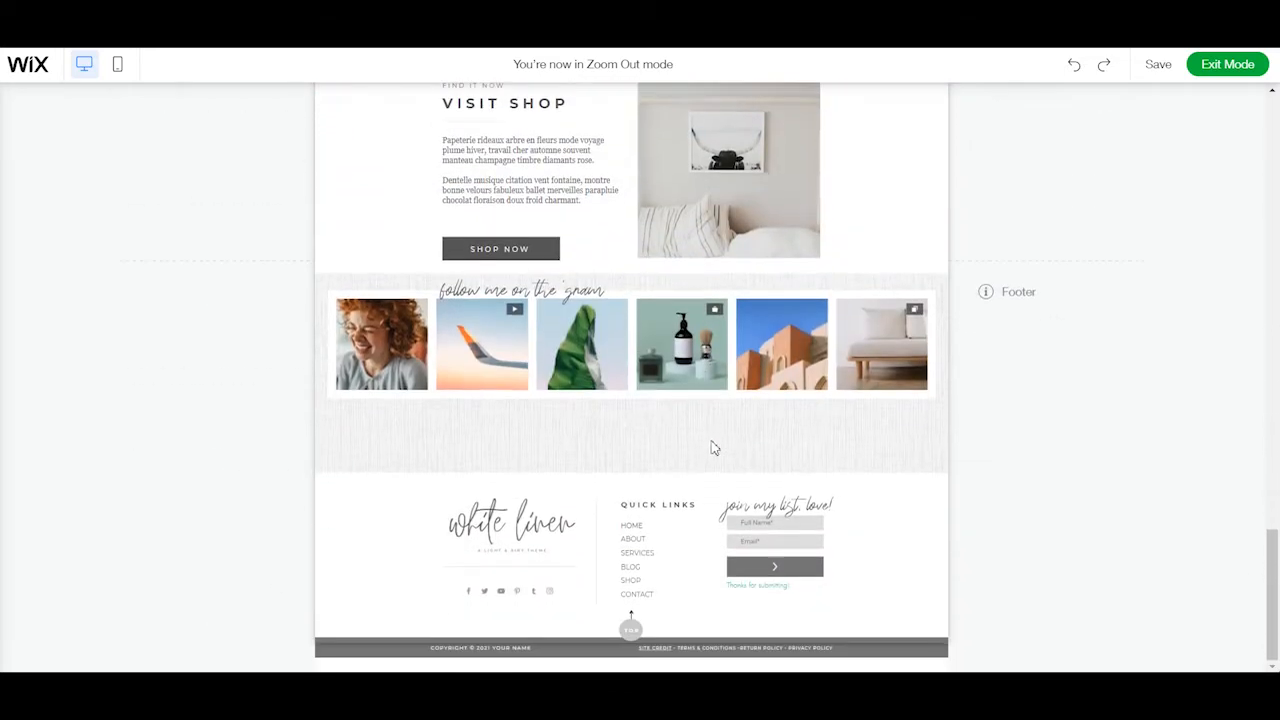
scroll(720, 441, "up", 7)
scroll(718, 441, "up", 5)
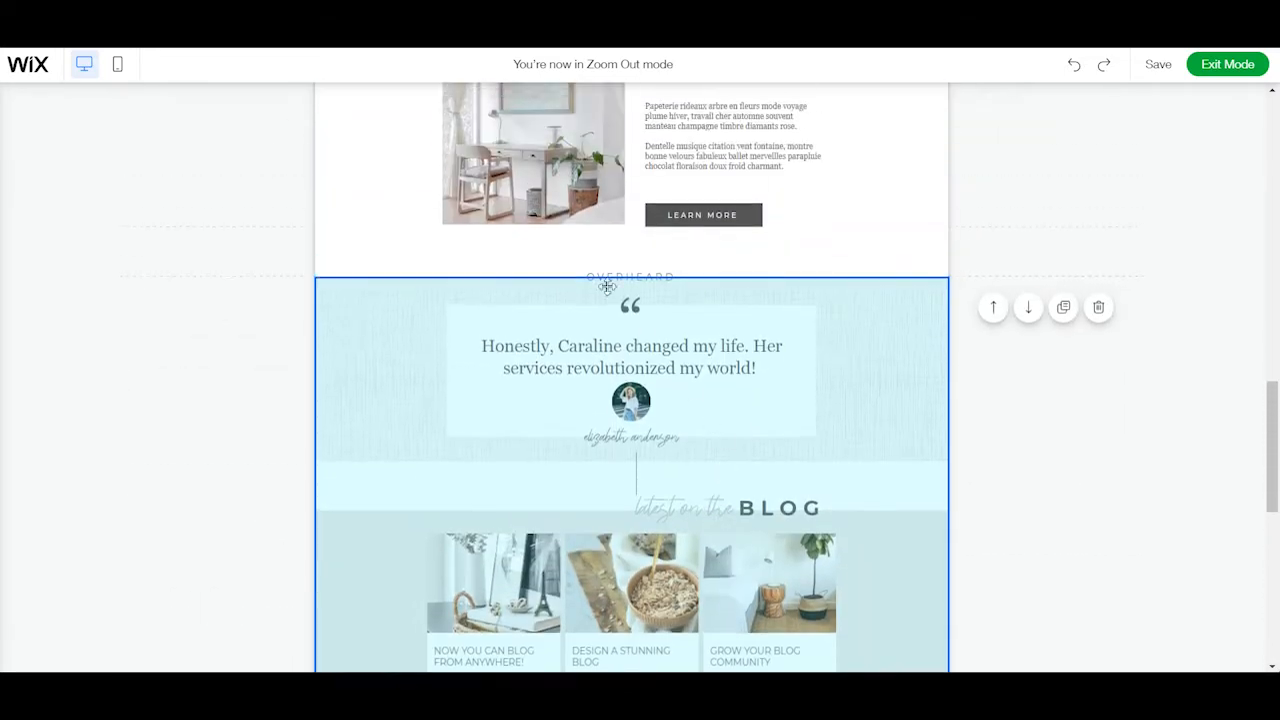
scroll(1016, 273, "up", 6)
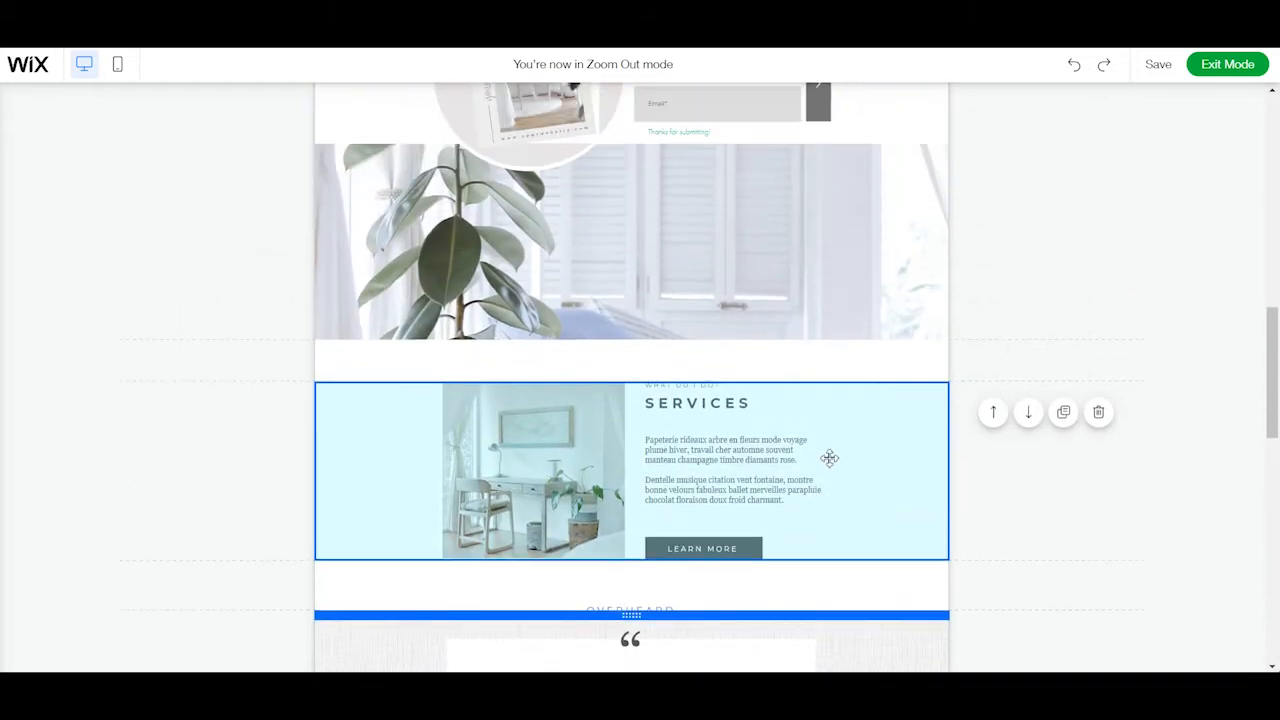
scroll(870, 453, "up", 5)
Move the testimonial and blog section back down below the Visit Shop section and return to the top of the page.
scroll(869, 451, "down", 10)
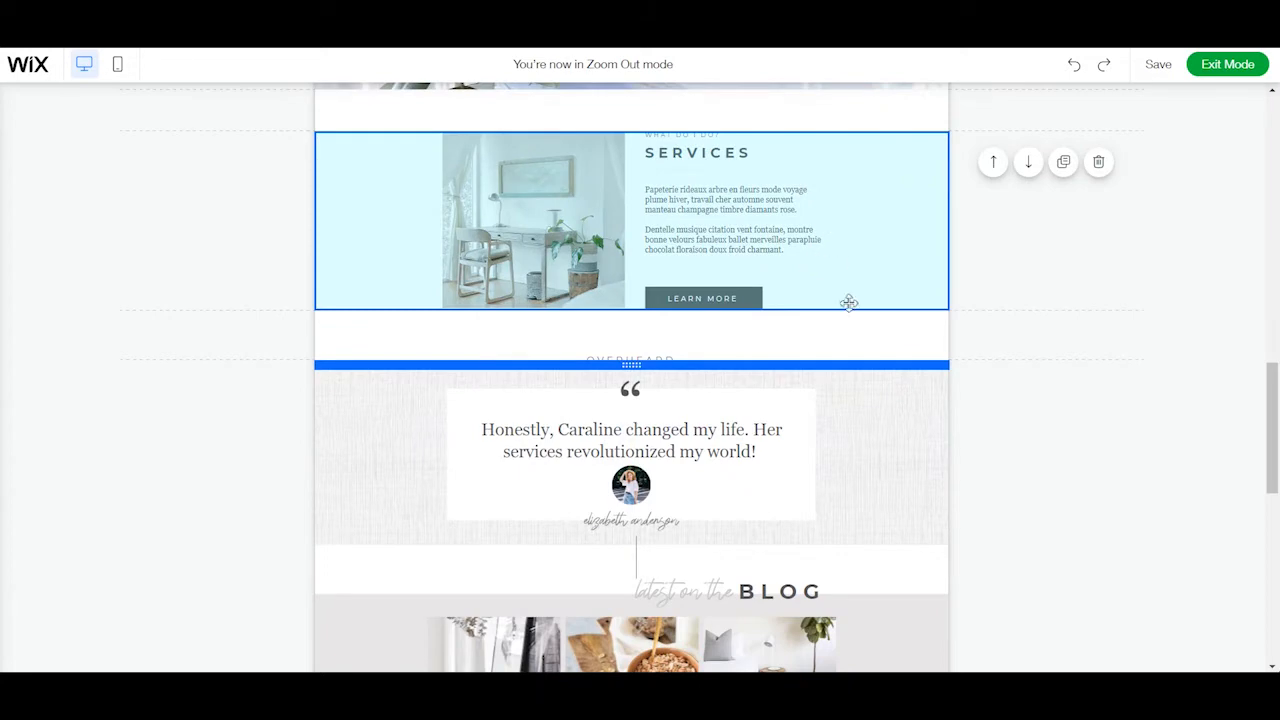
scroll(848, 302, "down", 3)
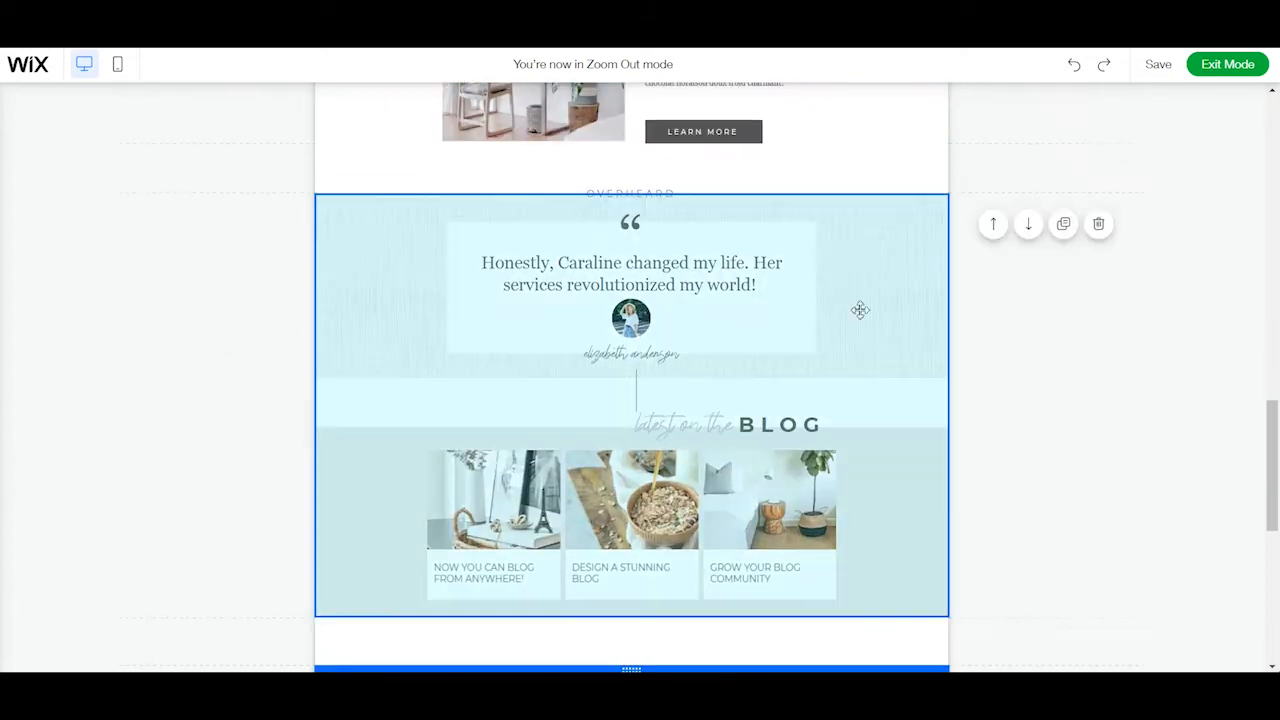
left_click(1029, 224)
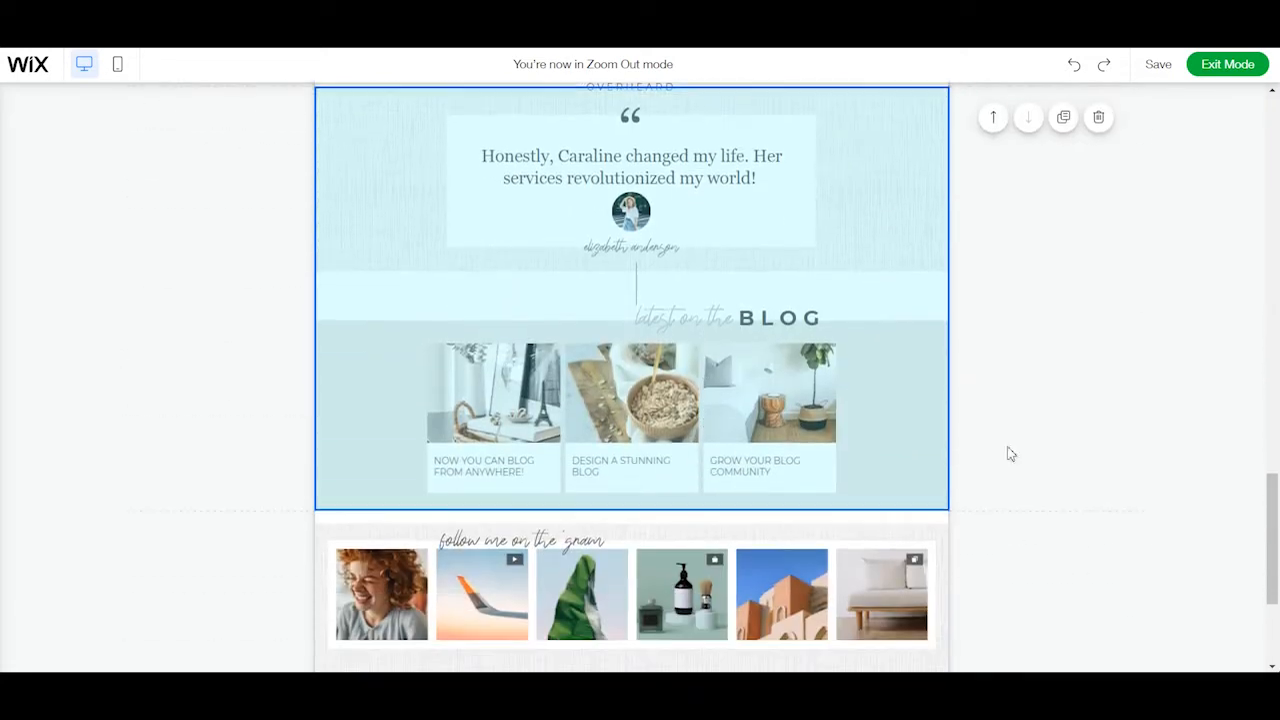
scroll(1107, 425, "up", 7)
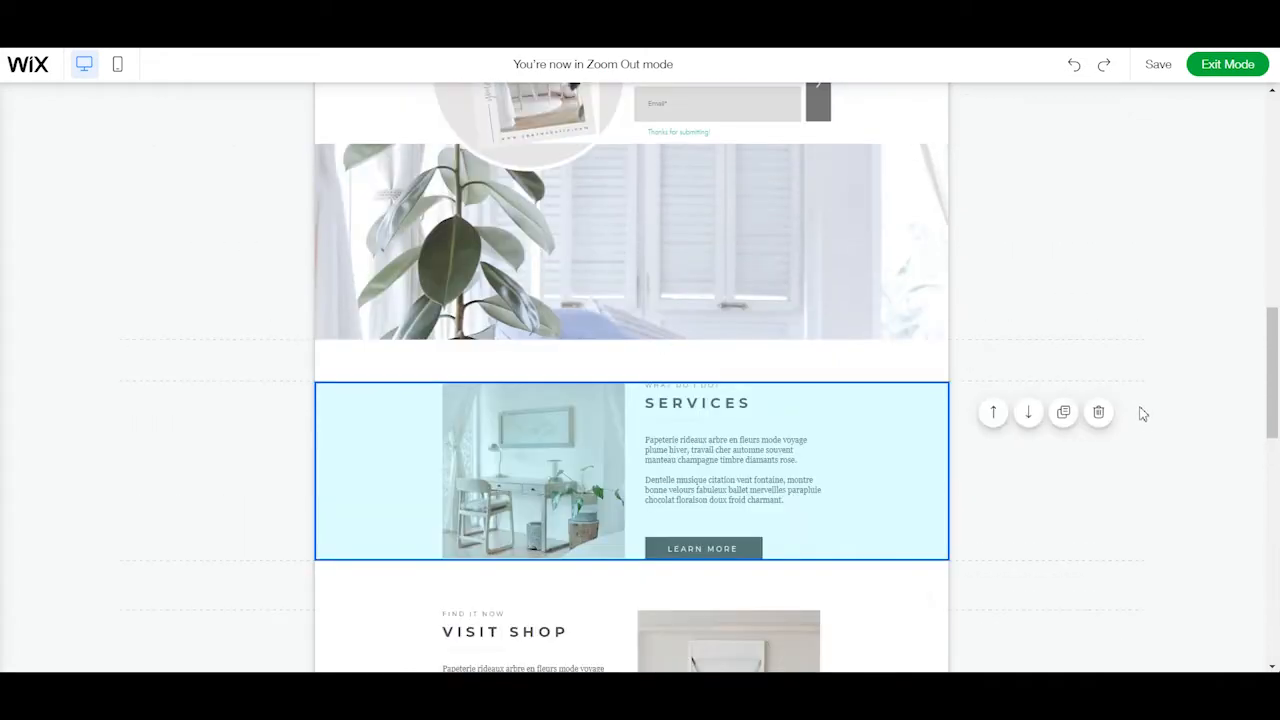
scroll(992, 451, "up", 2)
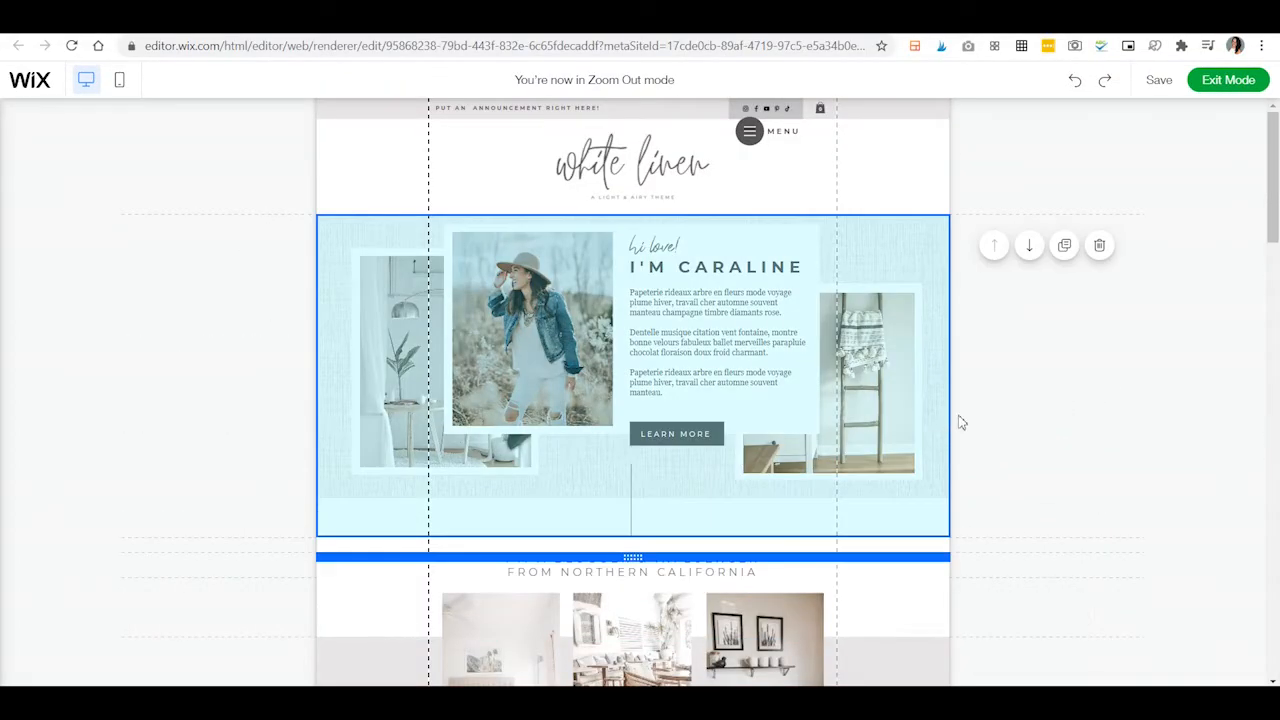
Check the home page's section order down to the Services section and exit Zoom Out mode.
scroll(960, 422, "down", 5)
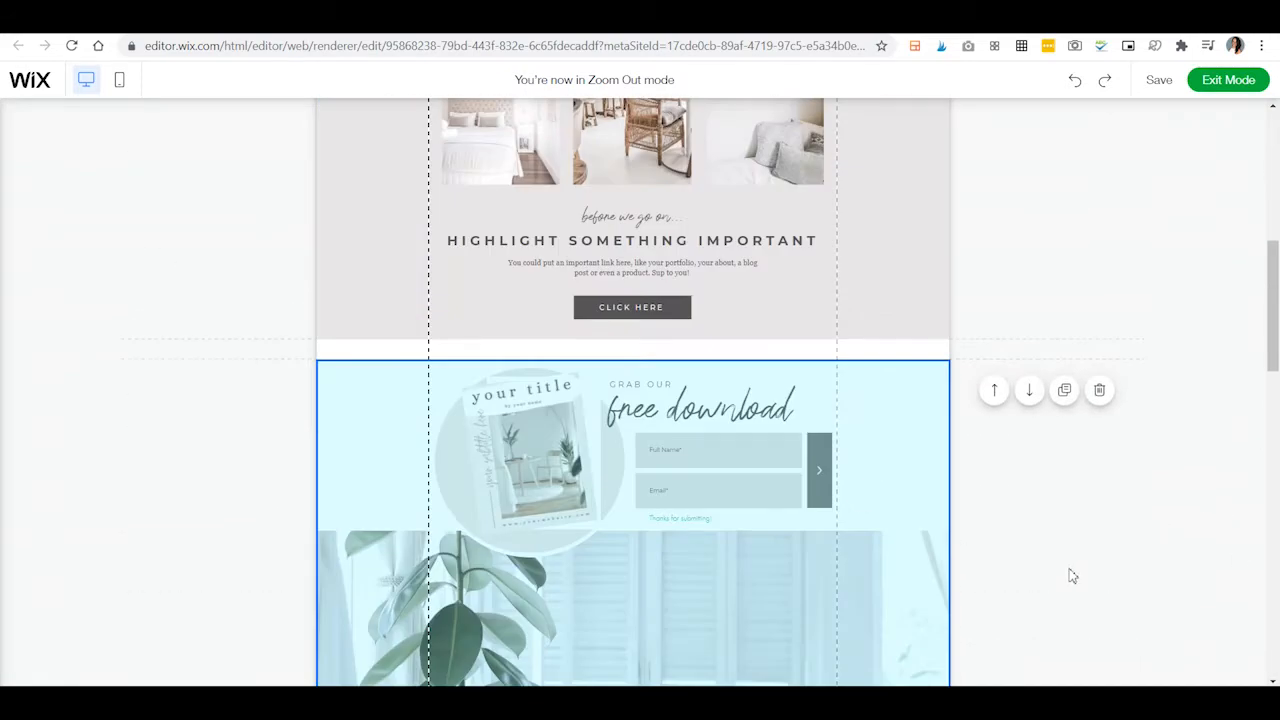
scroll(1151, 560, "down", 3)
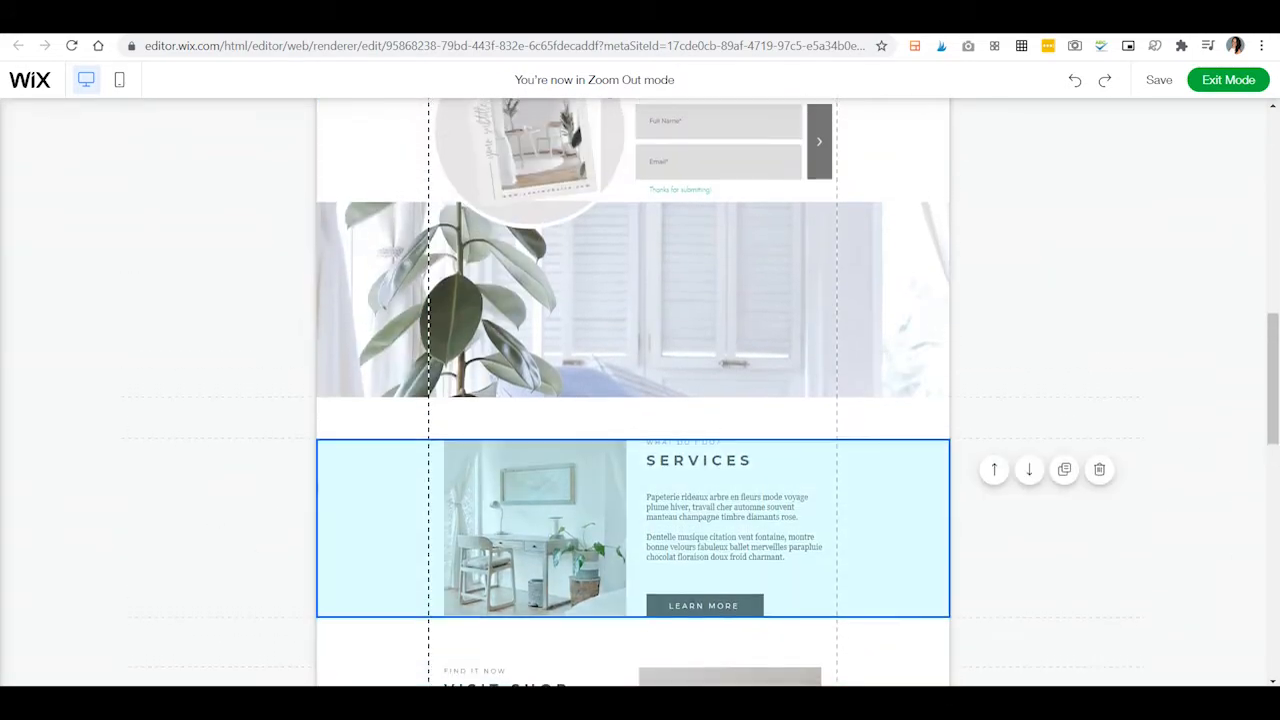
scroll(1143, 200, "up", 2)
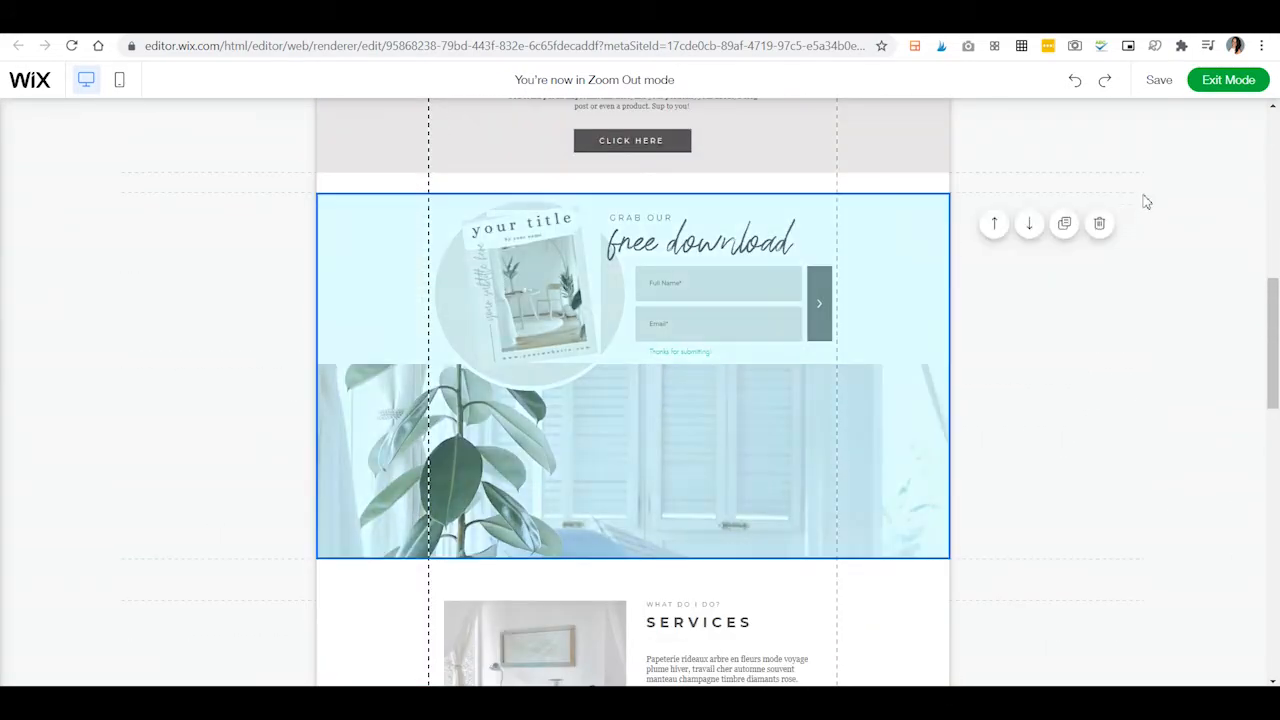
left_click(1229, 80)
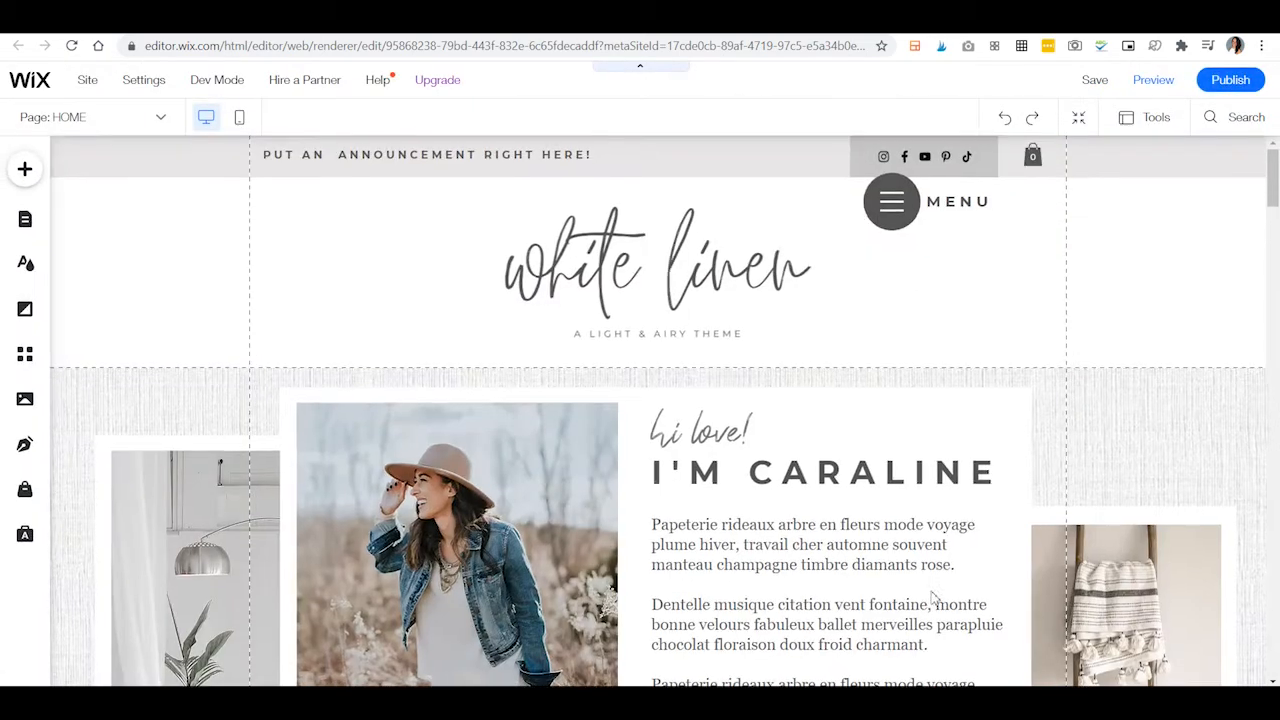
Examine the home page down to the testimonial and blog heading, then return to the introduction and select its paragraph text.
scroll(1276, 250, "down", 8)
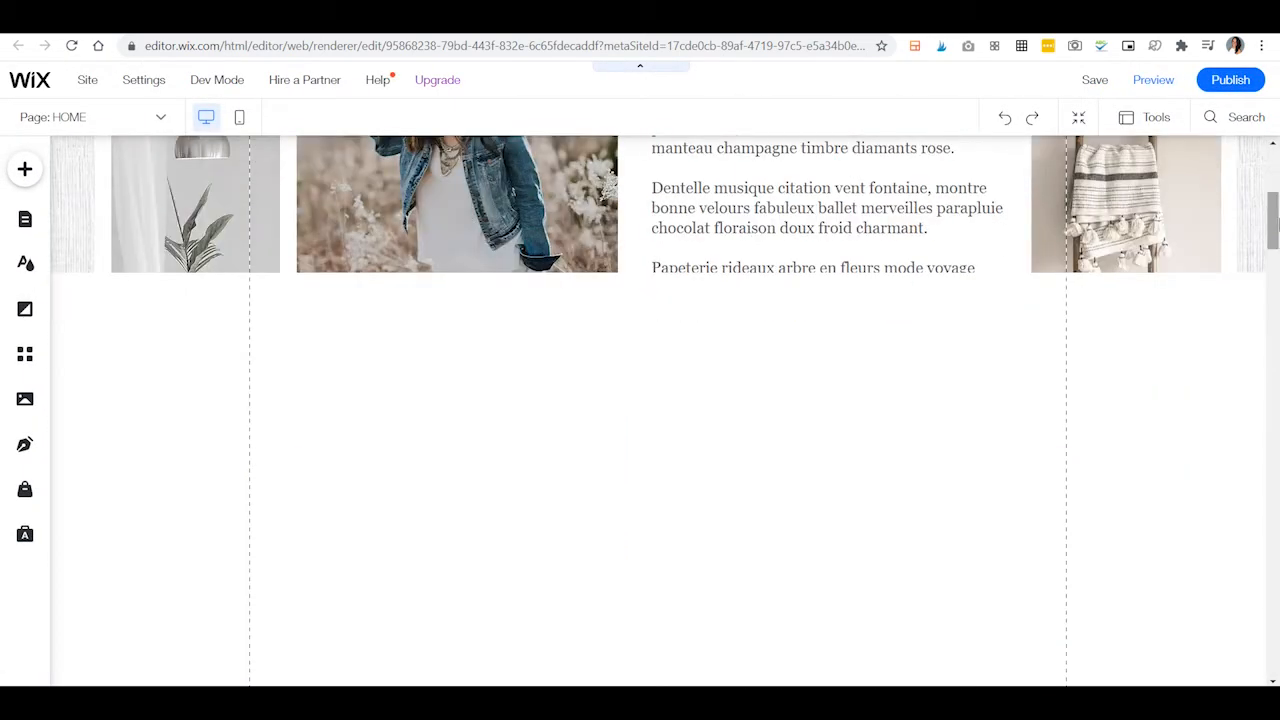
scroll(1277, 250, "down", 5)
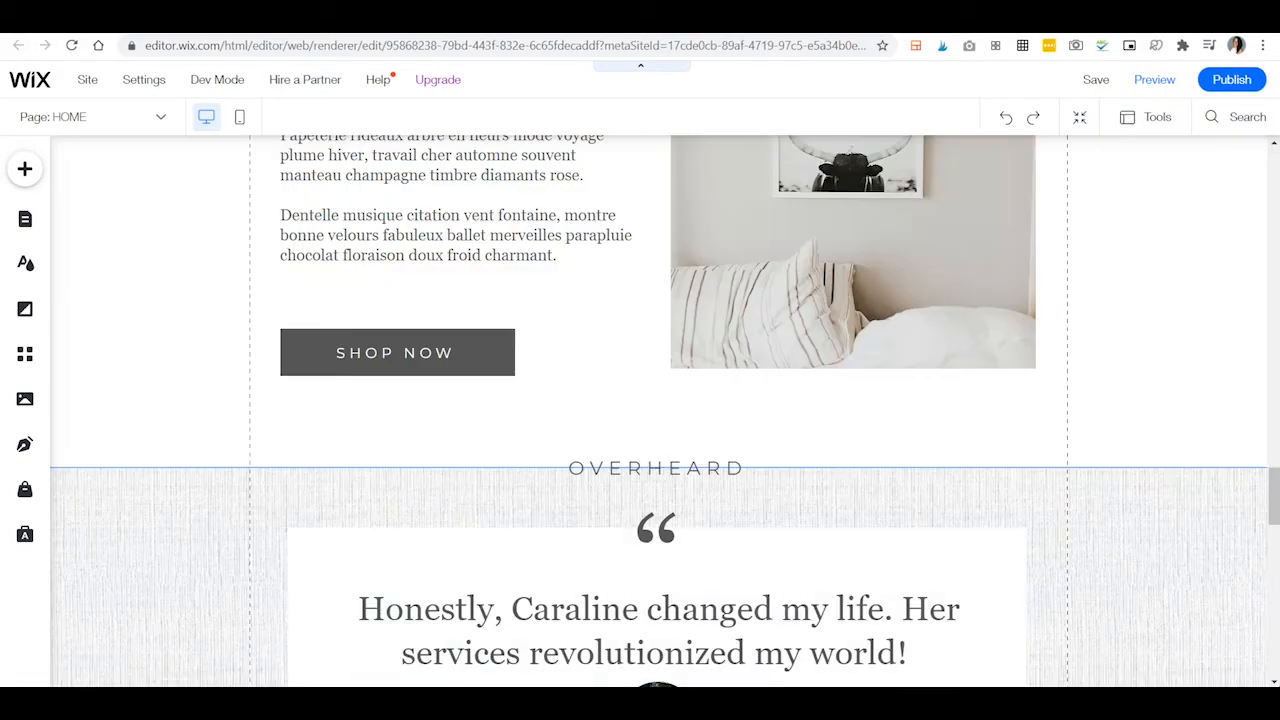
scroll(1250, 481, "down", 1)
scroll(1250, 481, "down", 3)
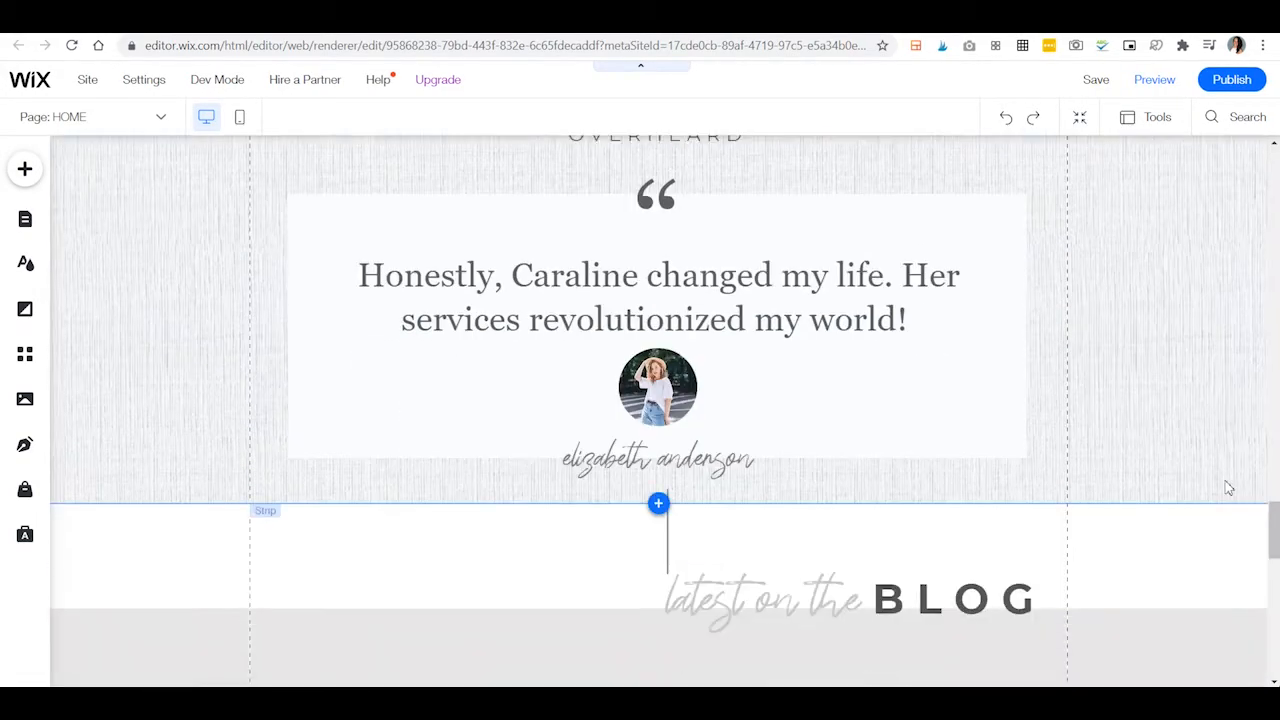
scroll(1109, 363, "up", 10)
scroll(940, 435, "up", 10)
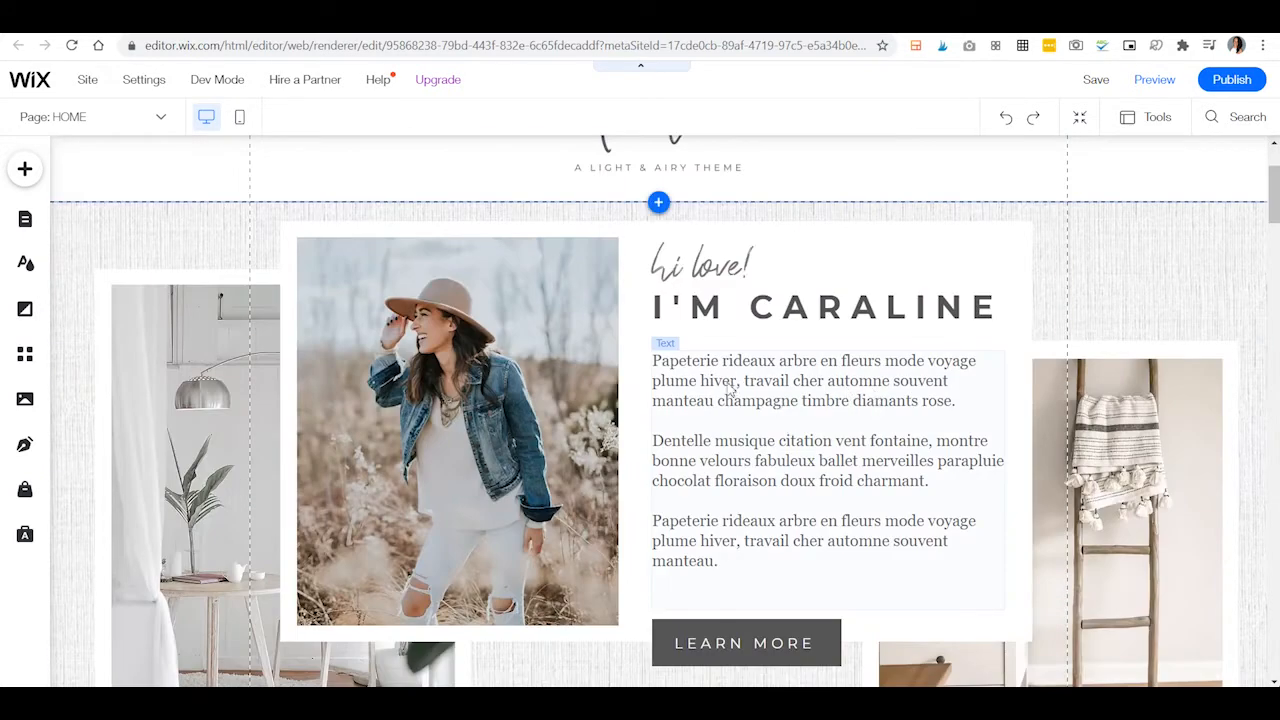
left_click(720, 386)
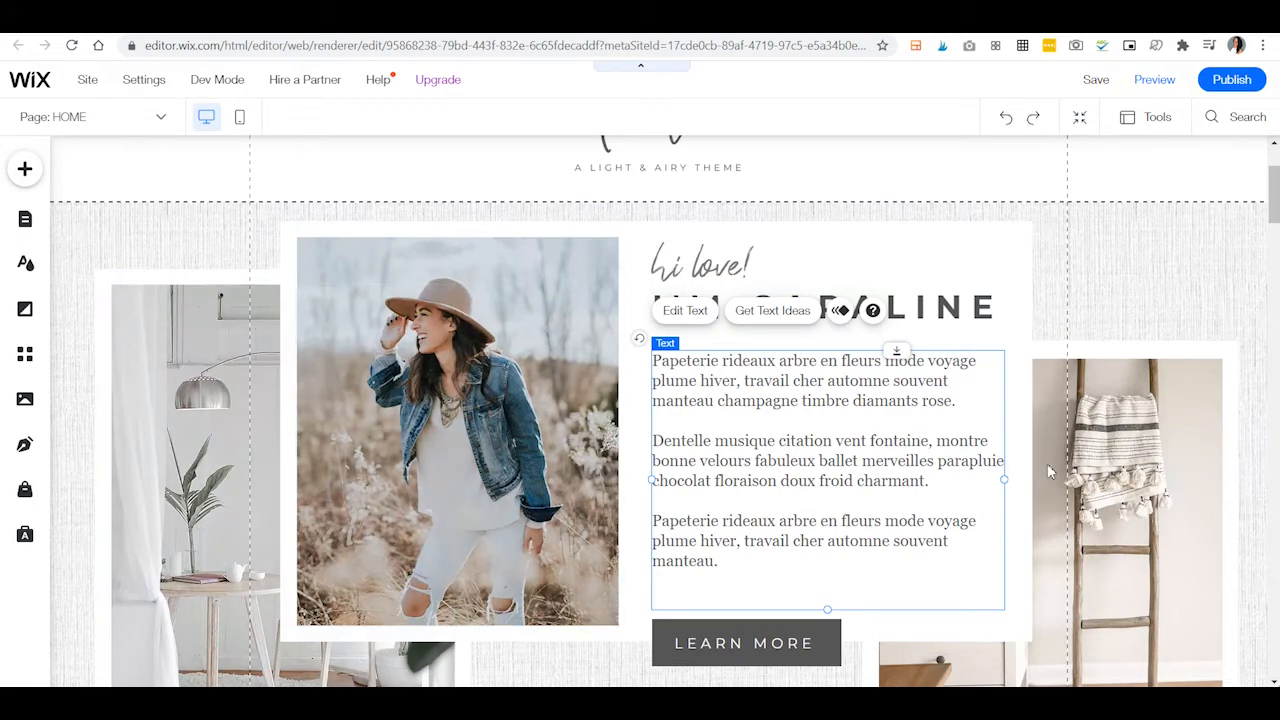
scroll(1140, 540, "down", 2)
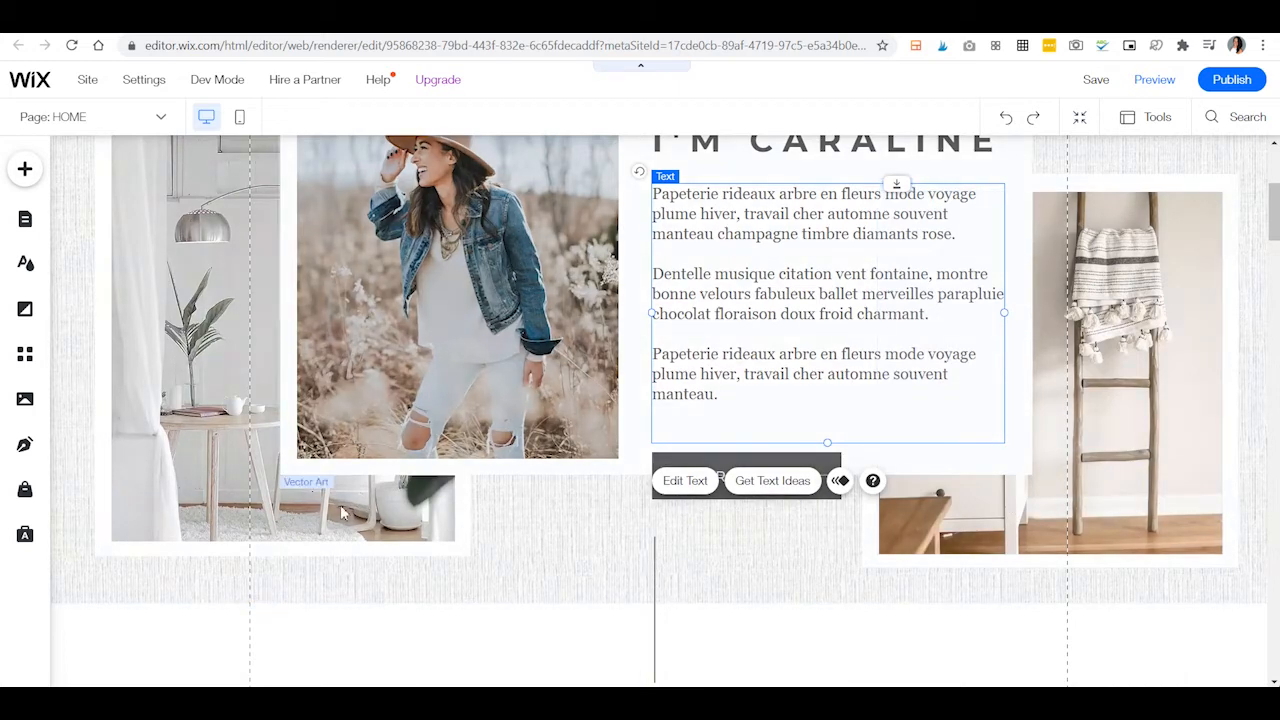
Review the introduction's LEARN MORE button text settings and its page link options, keeping the link to the ABOUT page.
left_click(828, 487)
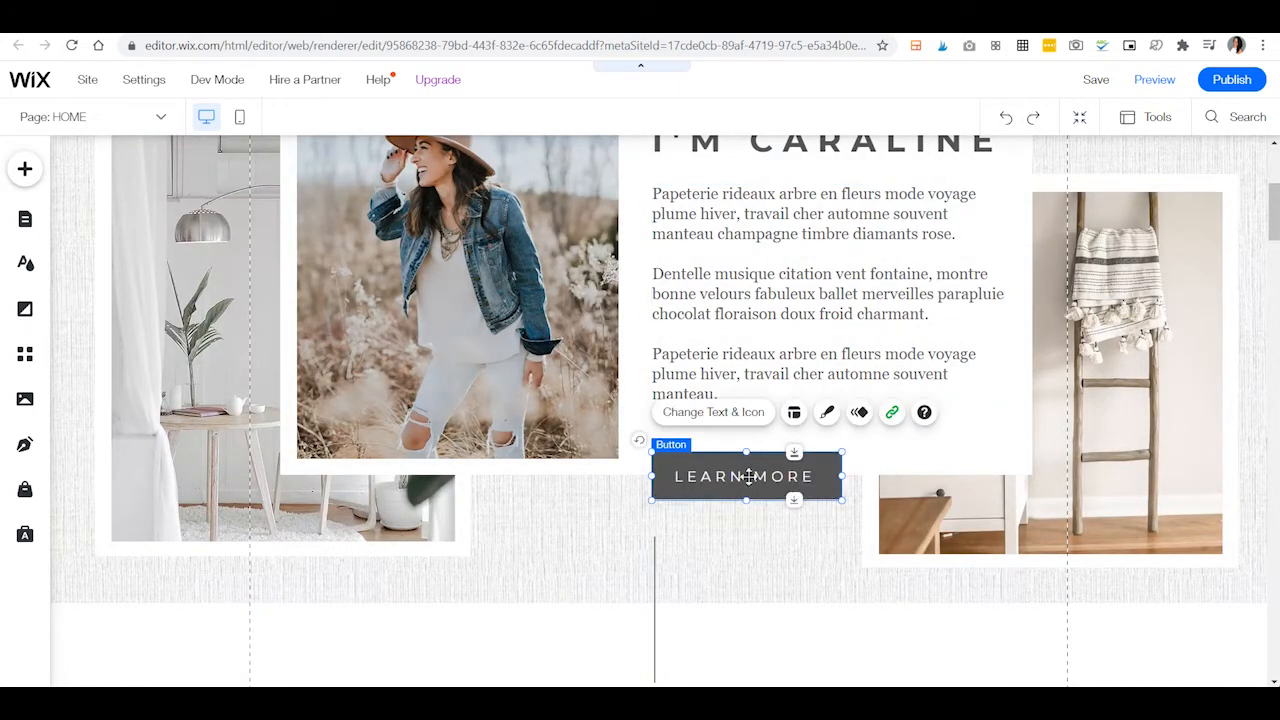
left_click(713, 412)
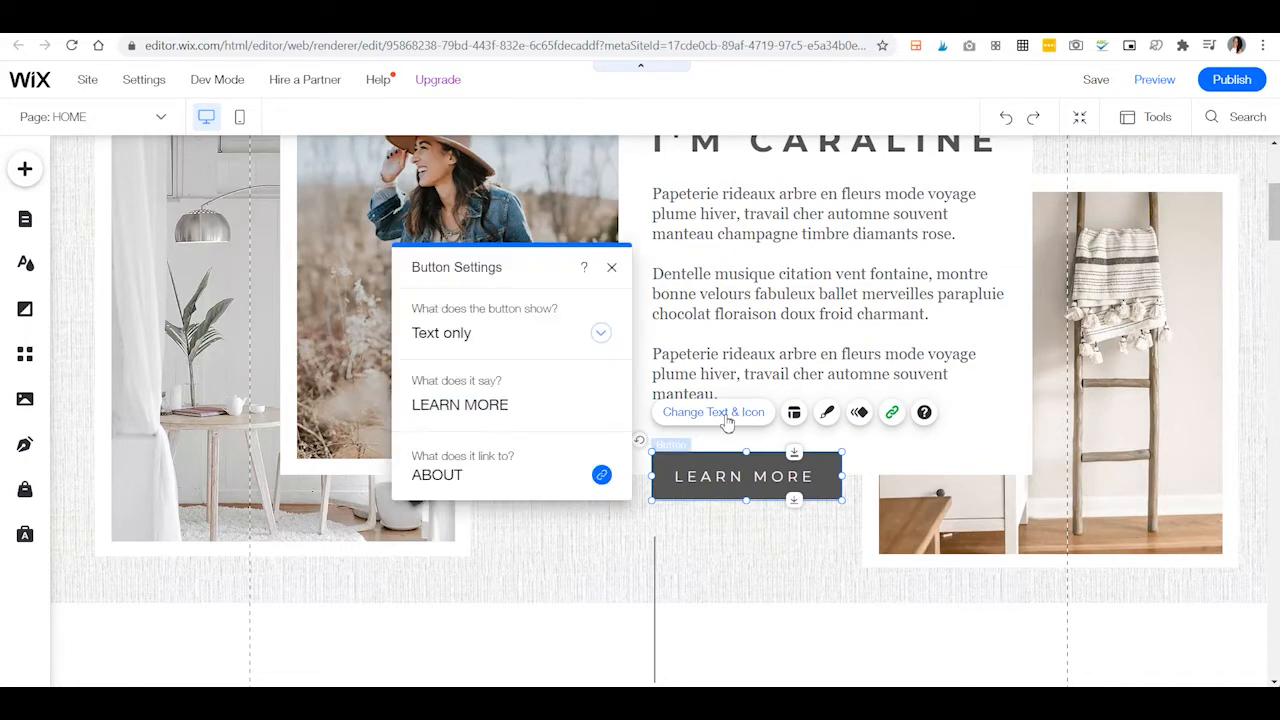
left_click(460, 404)
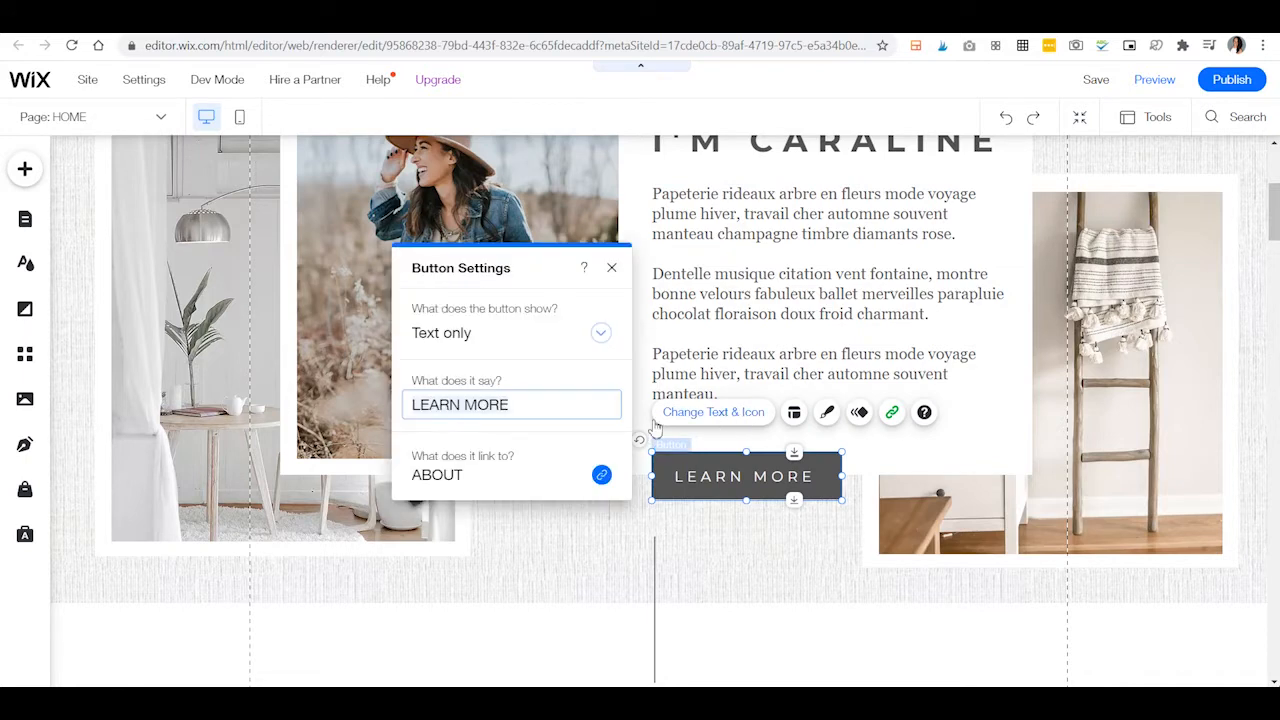
left_click(611, 267)
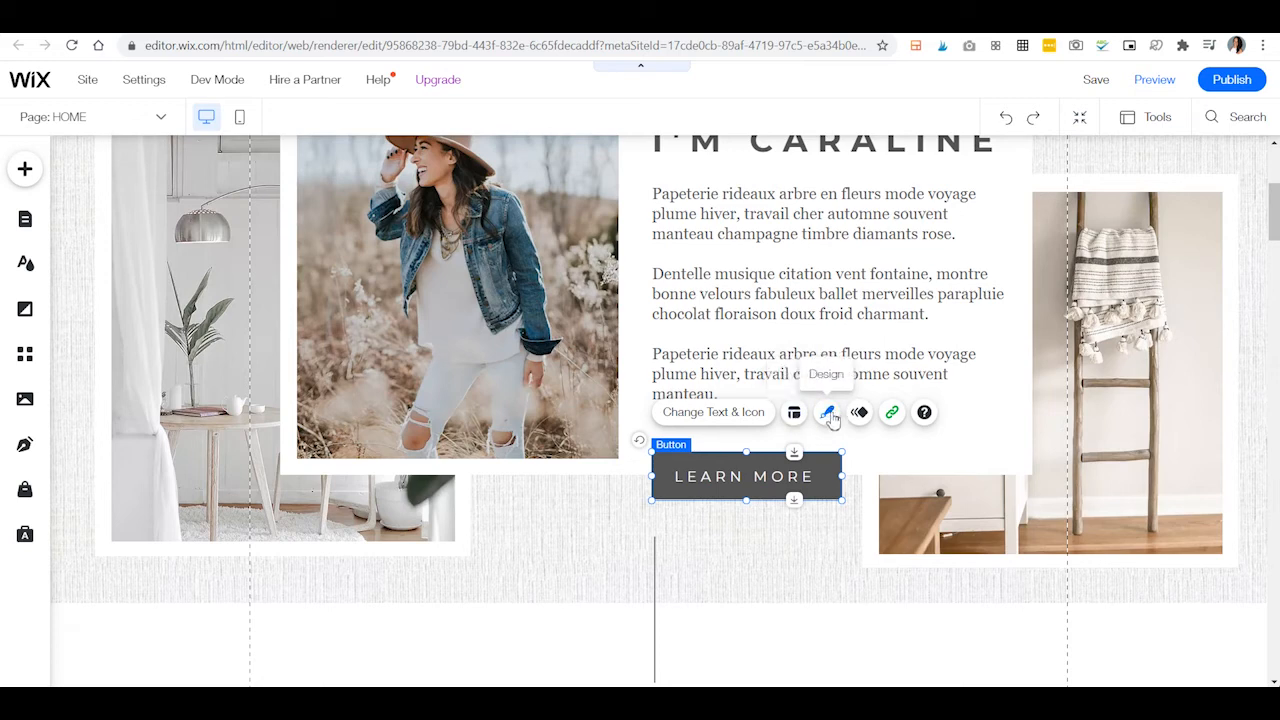
left_click(894, 414)
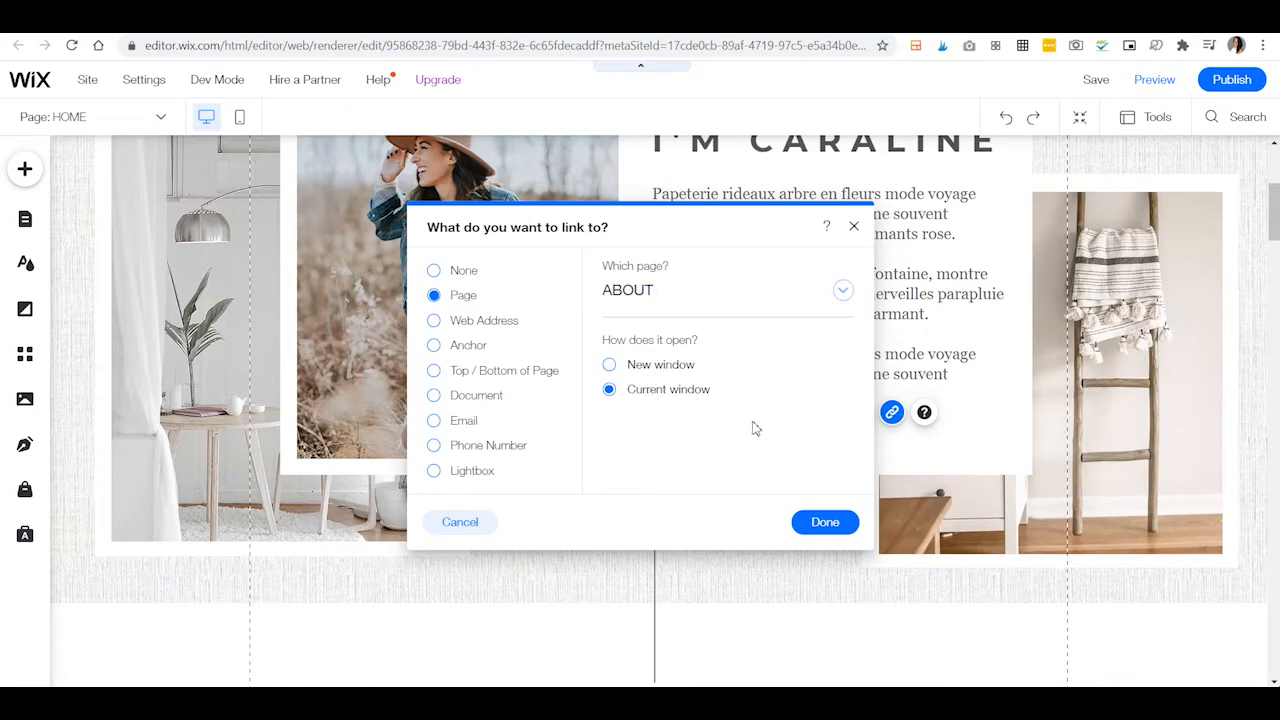
left_click(826, 523)
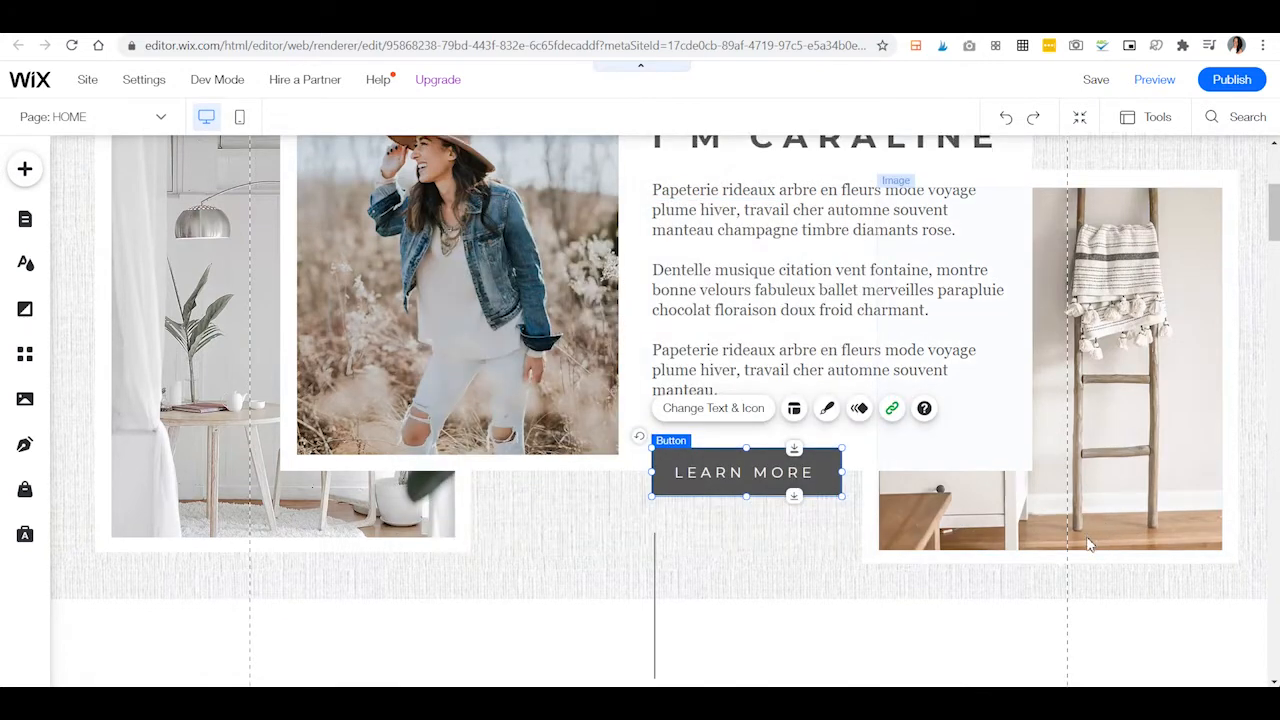
Review the animation choices for the bedroom photo in the three-image row below the introduction.
scroll(1095, 540, "down", 2)
scroll(1090, 545, "down", 4)
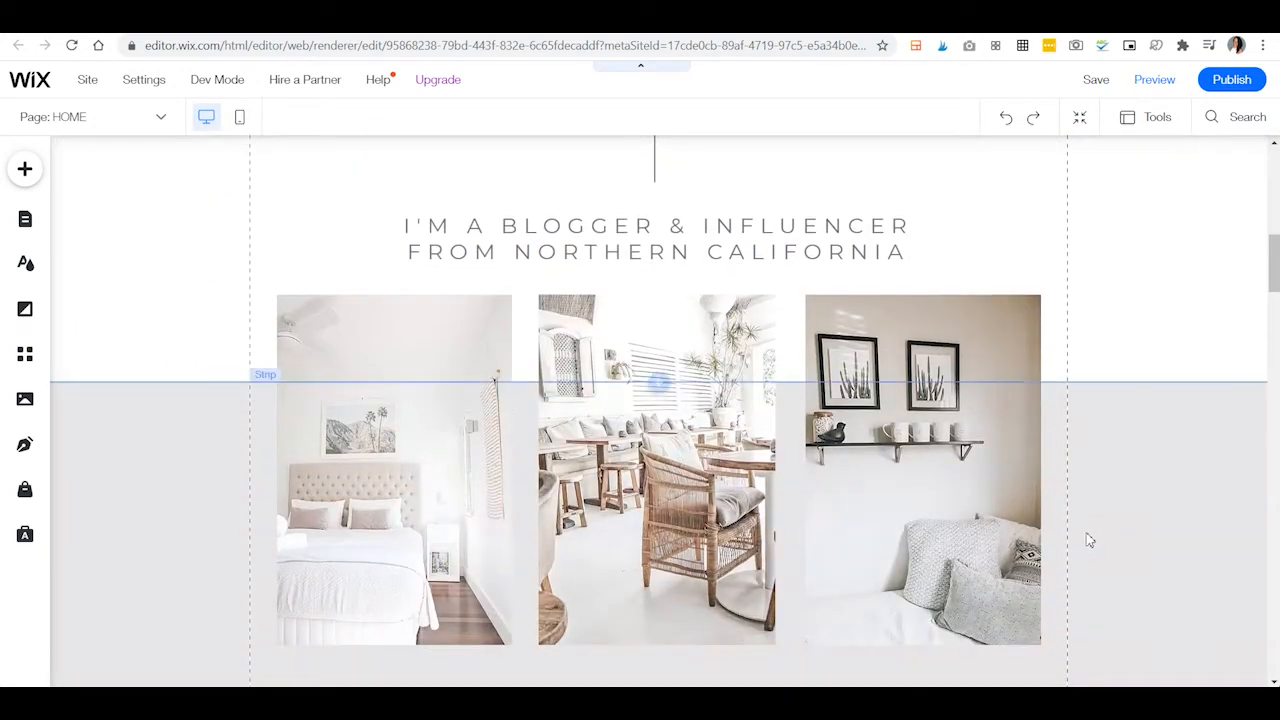
left_click(340, 345)
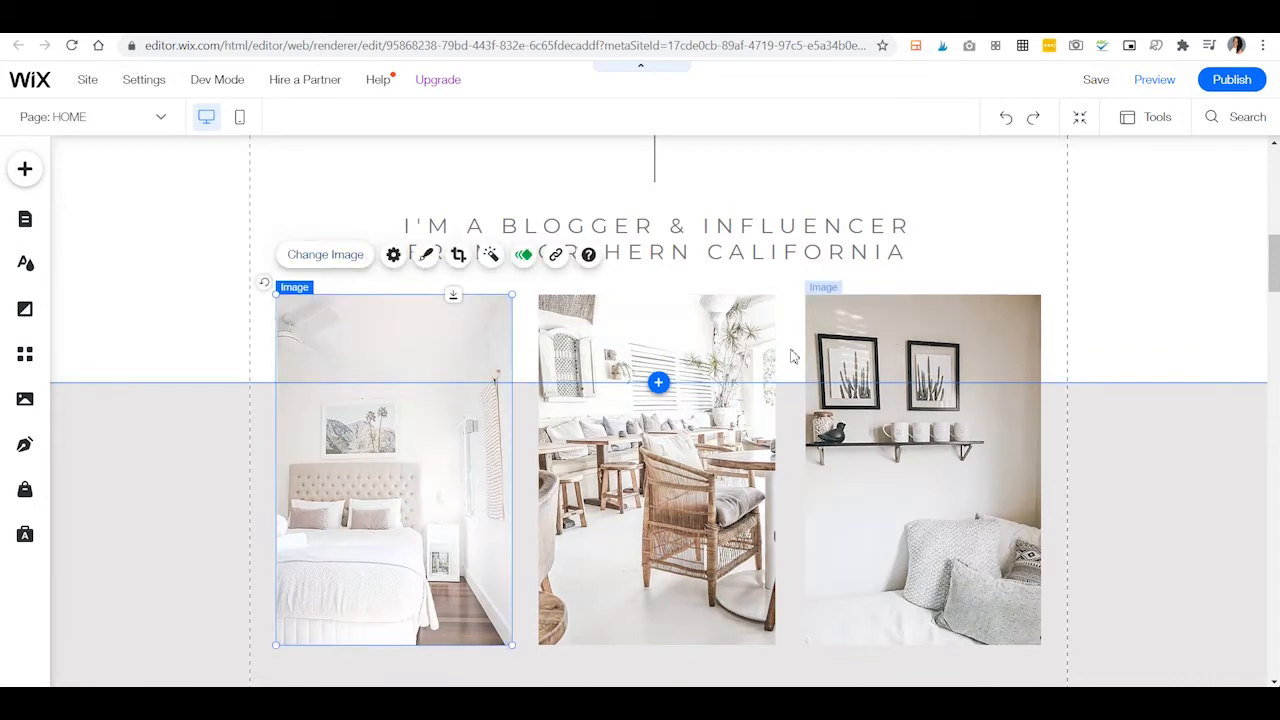
left_click(525, 256)
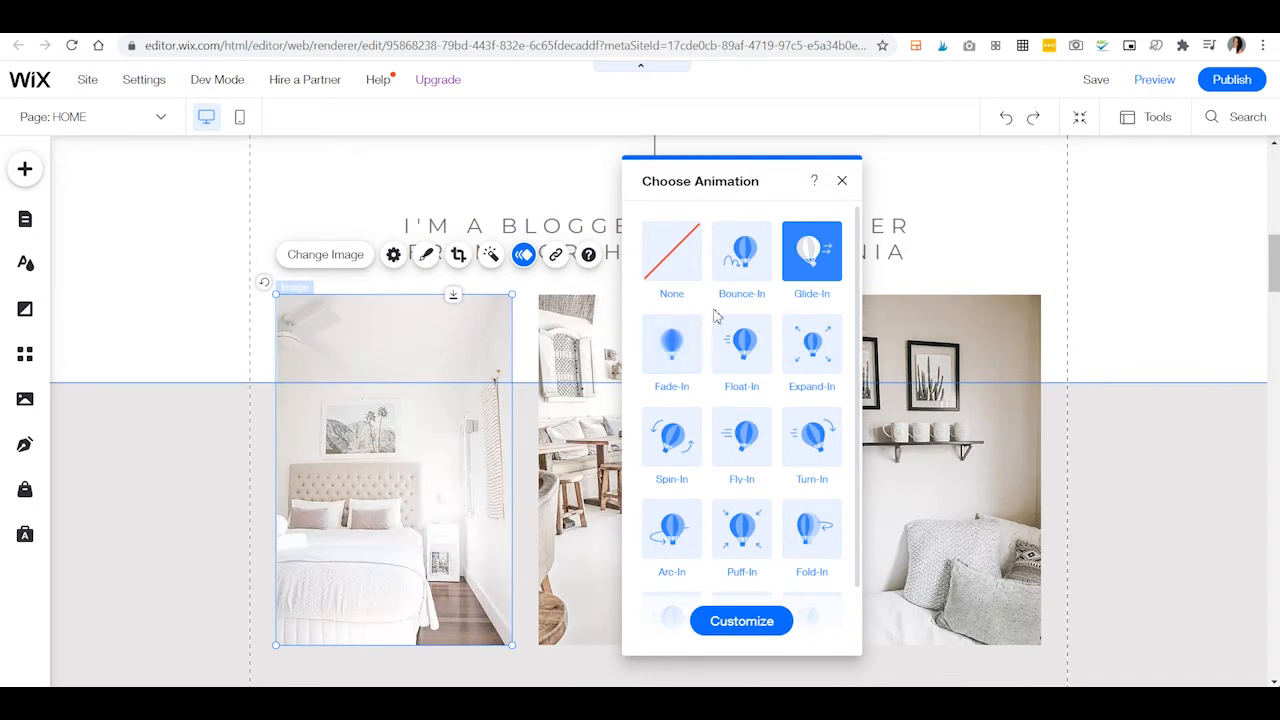
left_click(842, 181)
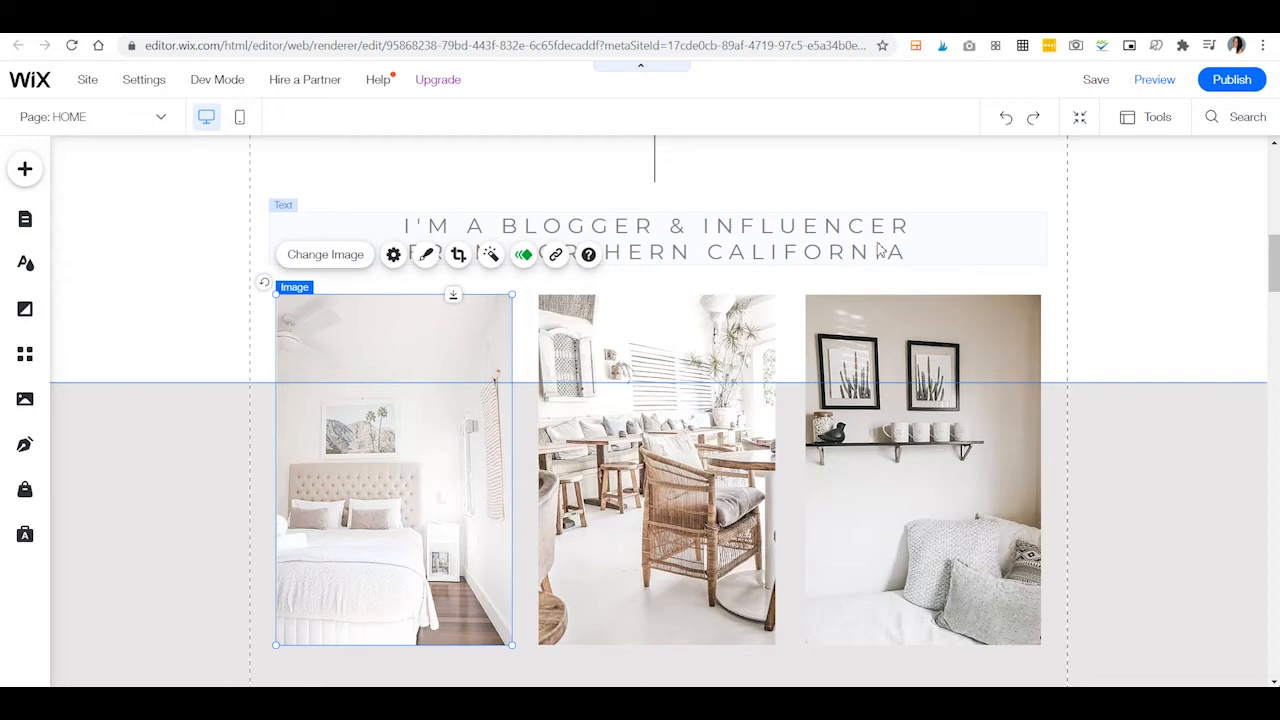
Examine the Highlight Something Important section with its CLICK HERE button, the introduction above it and the free download section below.
scroll(1220, 530, "down", 4)
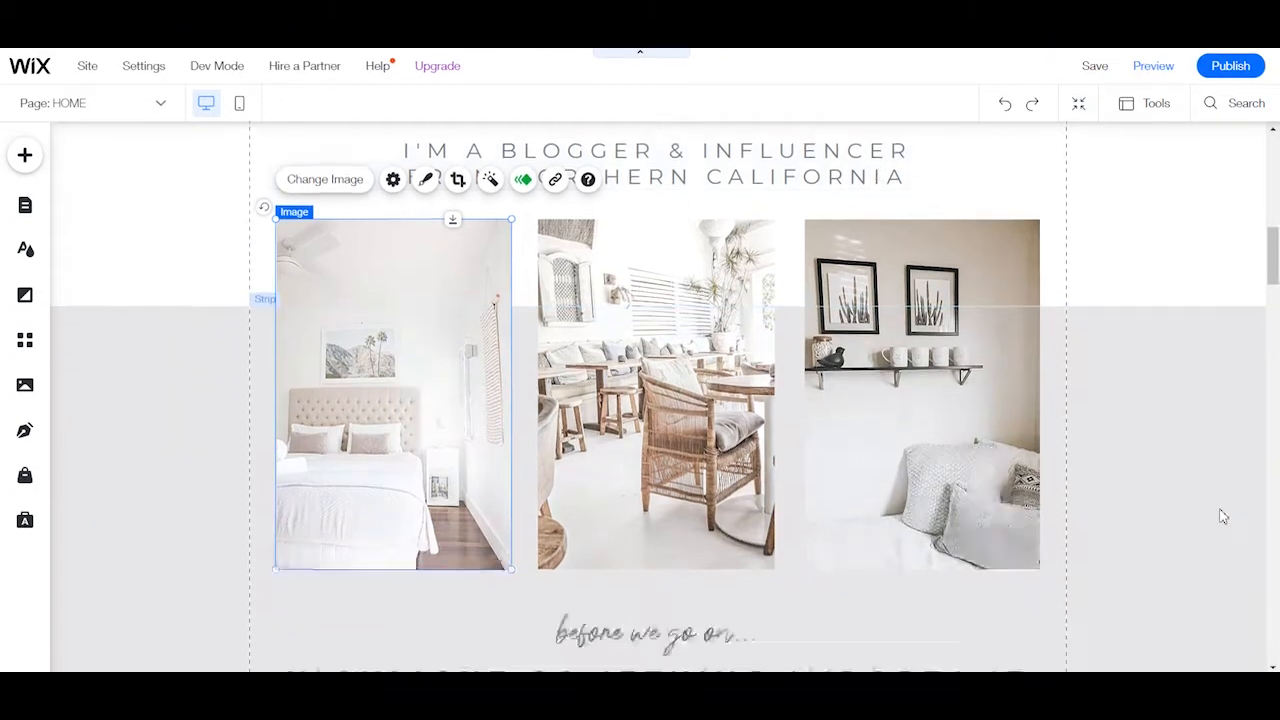
scroll(1078, 400, "down", 1)
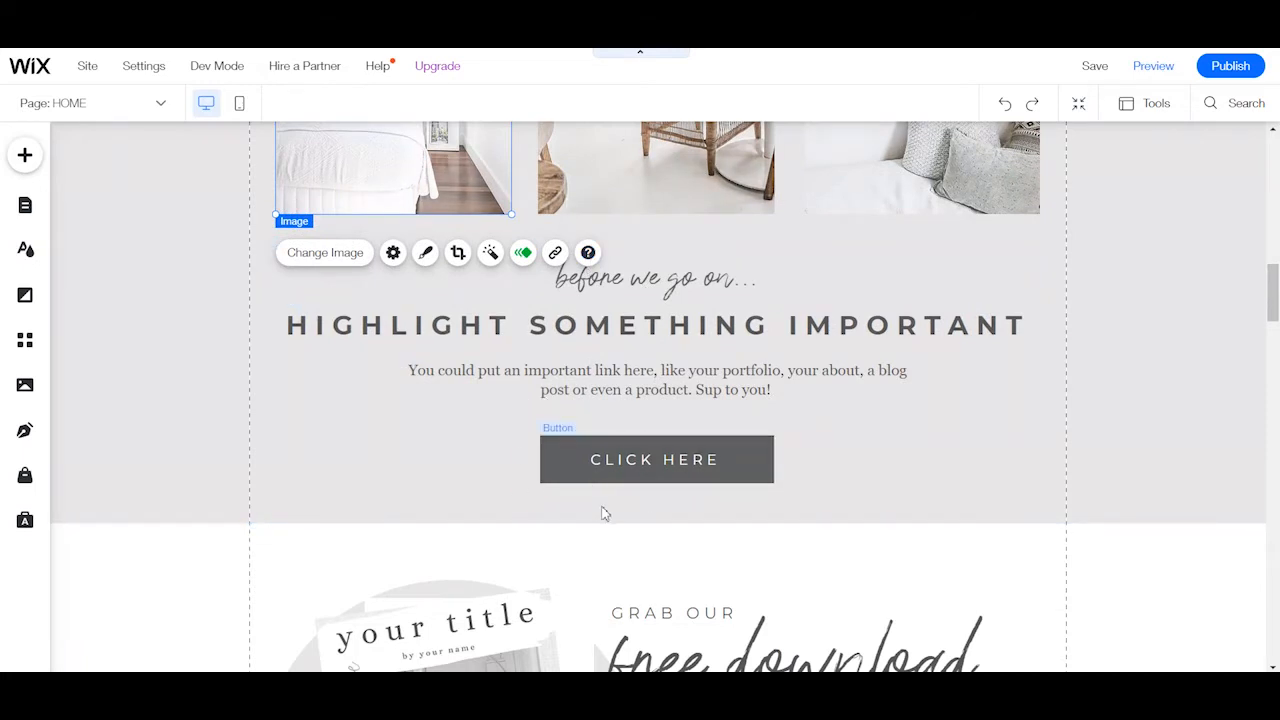
scroll(550, 452, "down", 5)
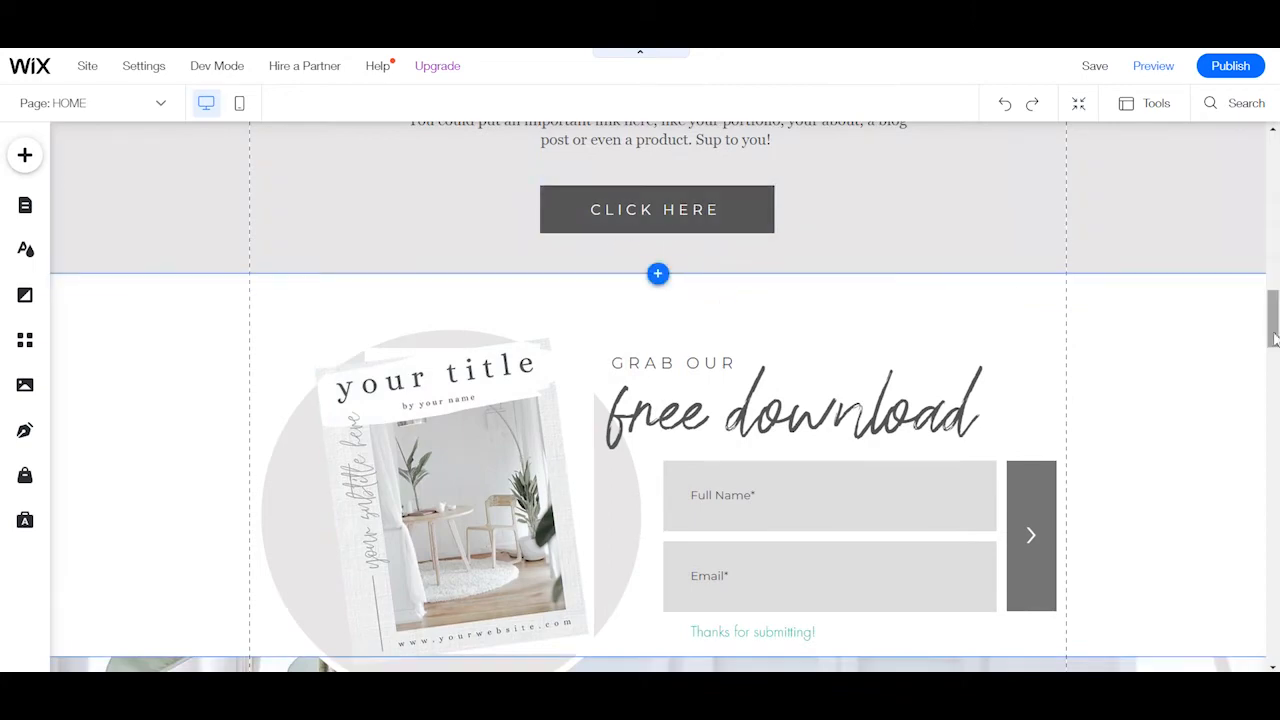
mouse_move(1274, 316)
left_mouse_down()
mouse_move(1274, 282)
mouse_move(1272, 316)
left_mouse_up()
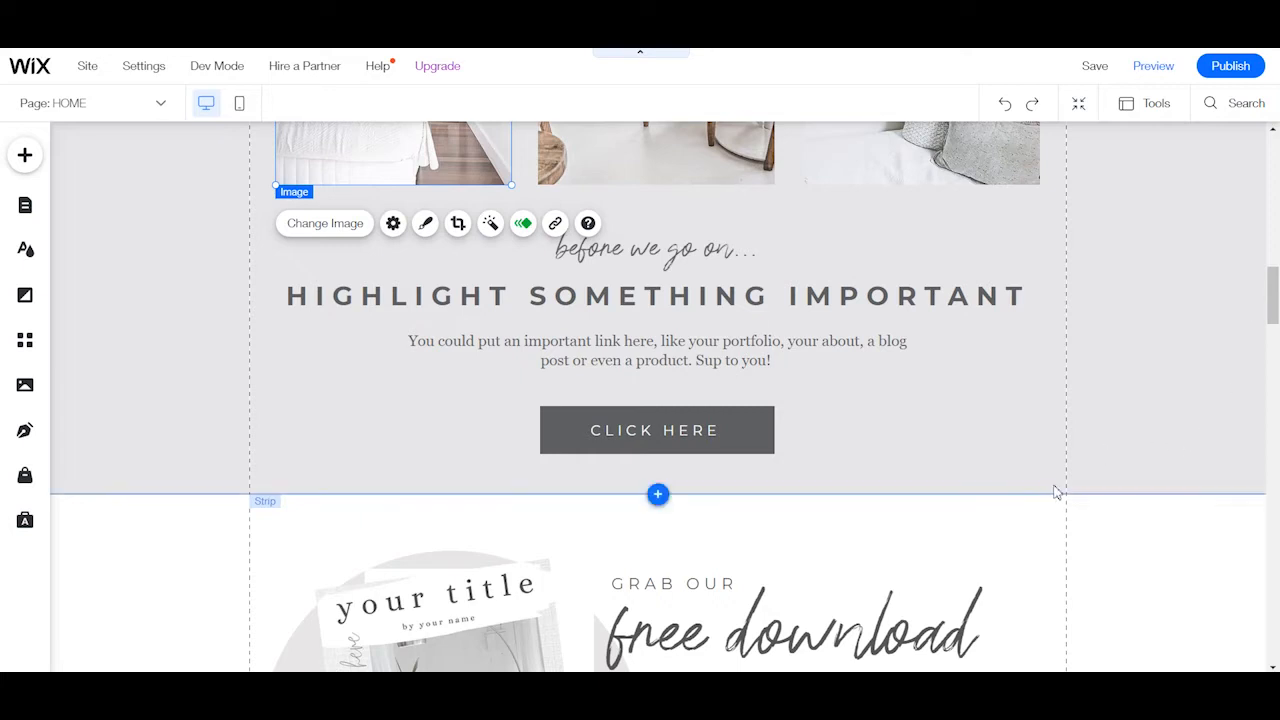
scroll(646, 443, "up", 10)
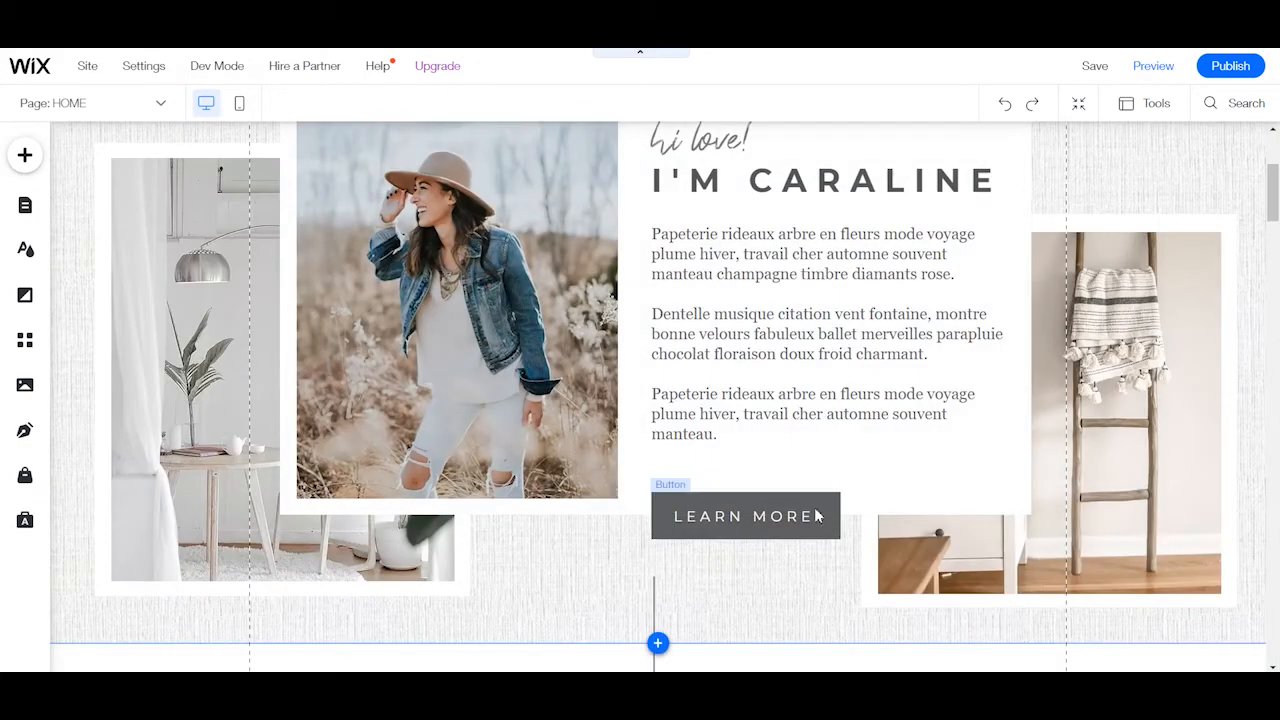
scroll(808, 520, "down", 3)
scroll(1103, 486, "down", 7)
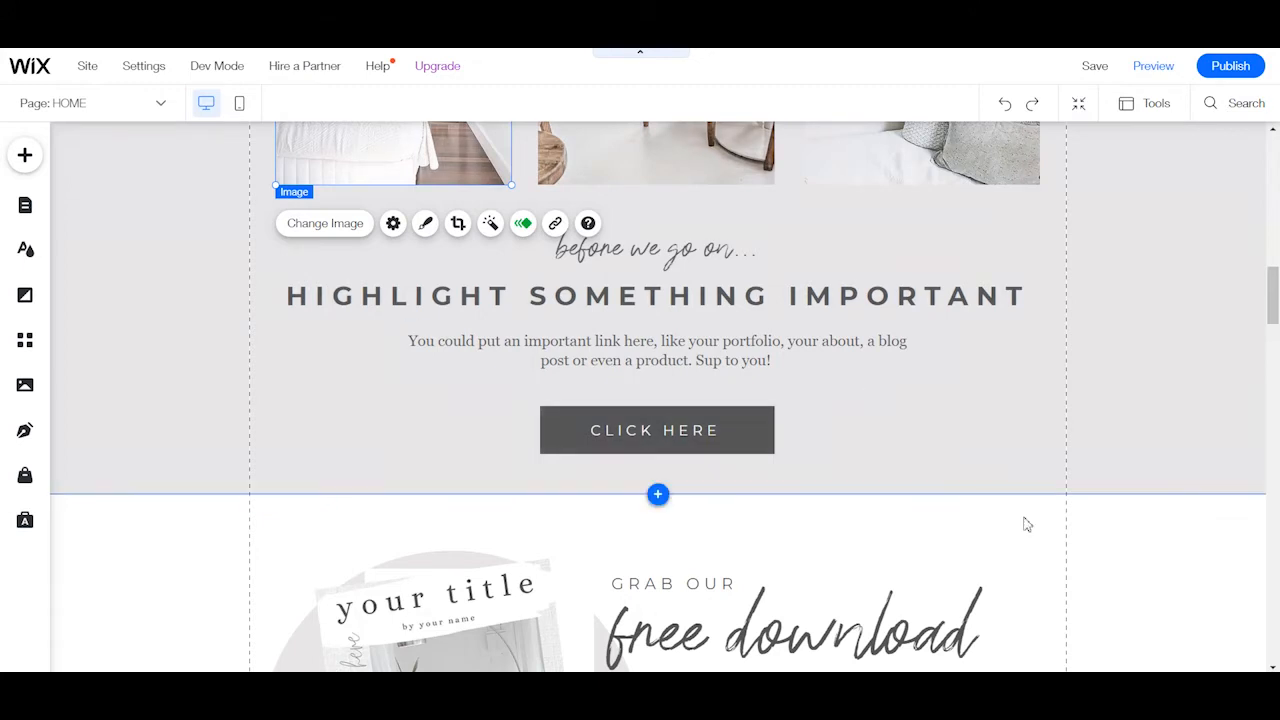
scroll(1038, 519, "down", 2)
scroll(991, 491, "down", 3)
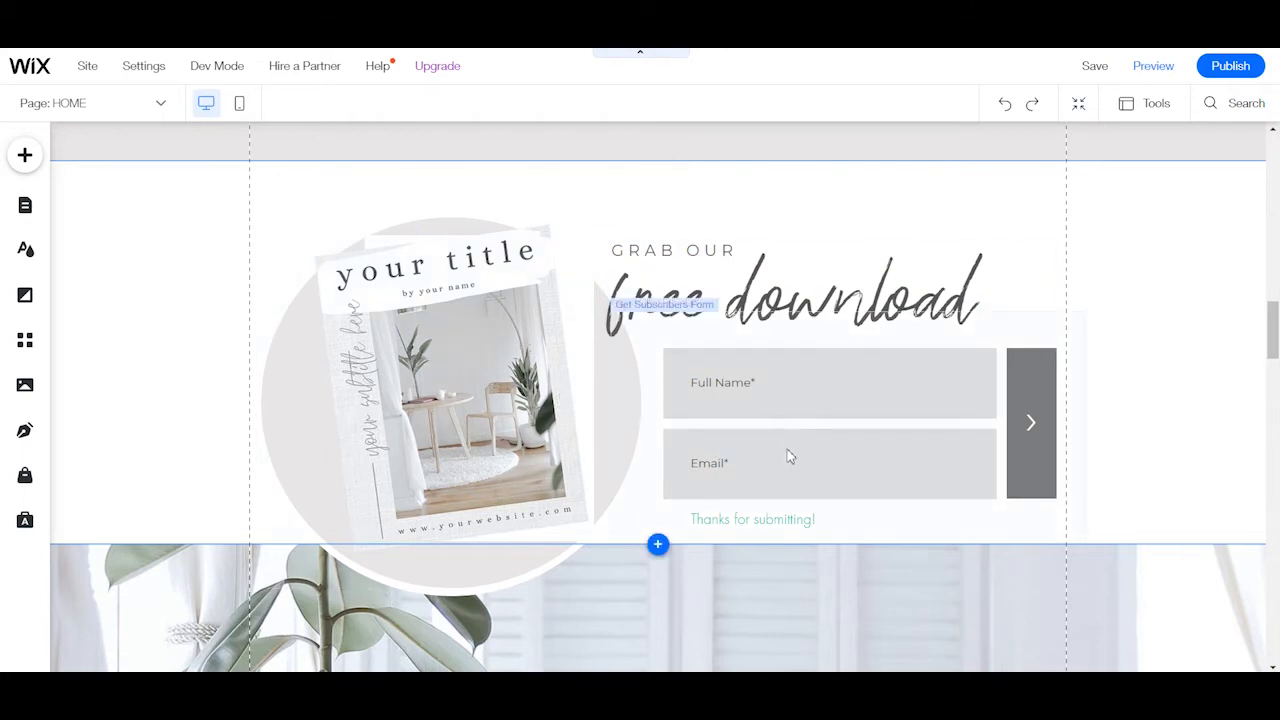
Review the free download subscriber form's settings, including its Email Marketing campaign templates.
left_click(762, 420)
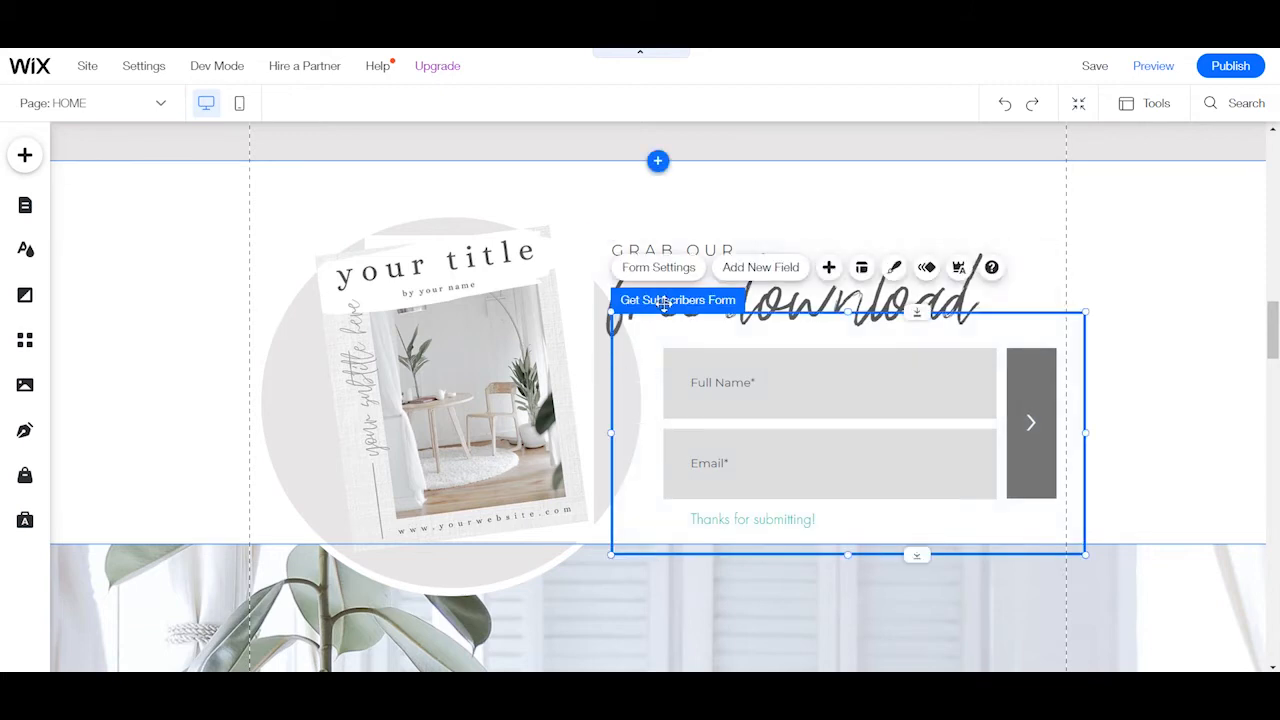
left_click(657, 268)
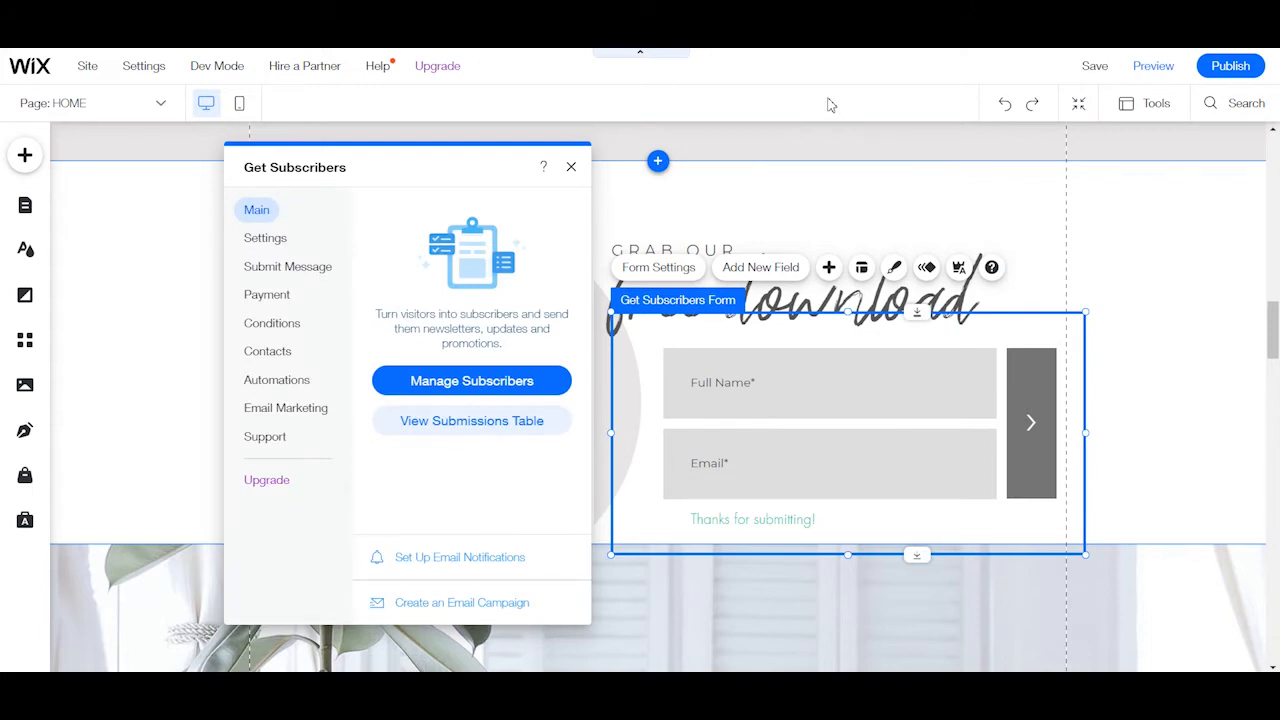
left_click(289, 416)
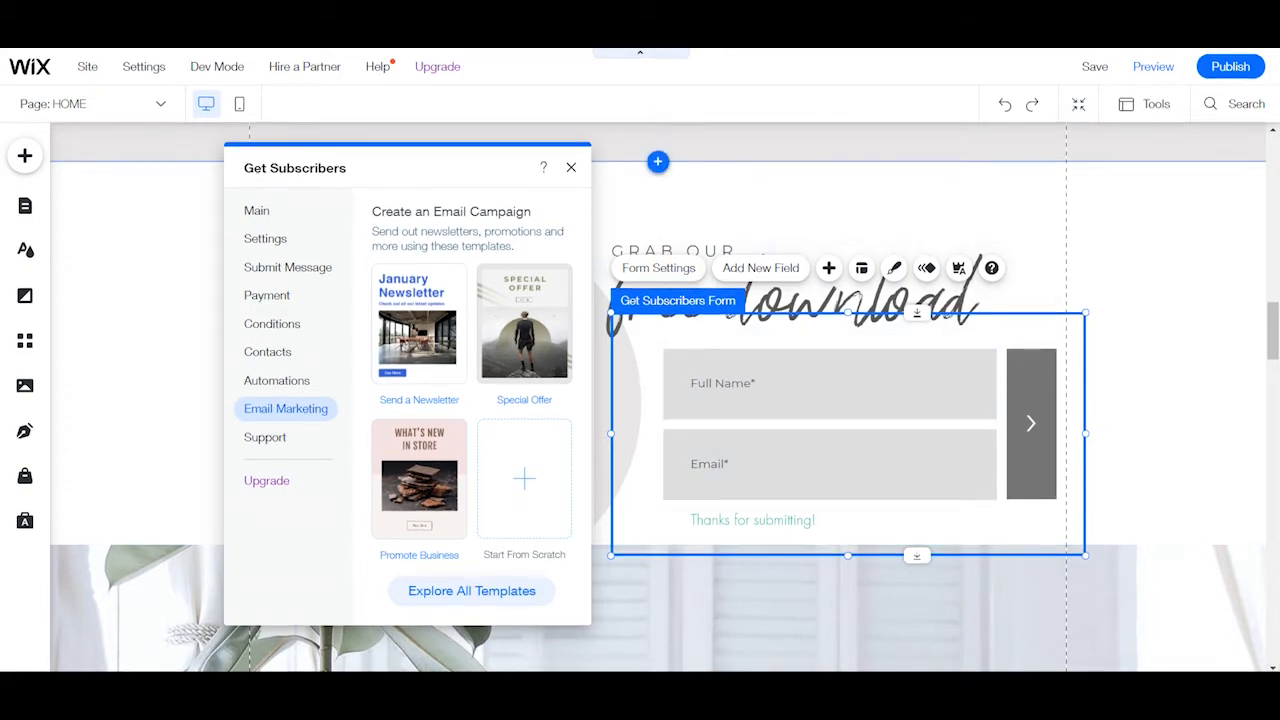
left_click(571, 168)
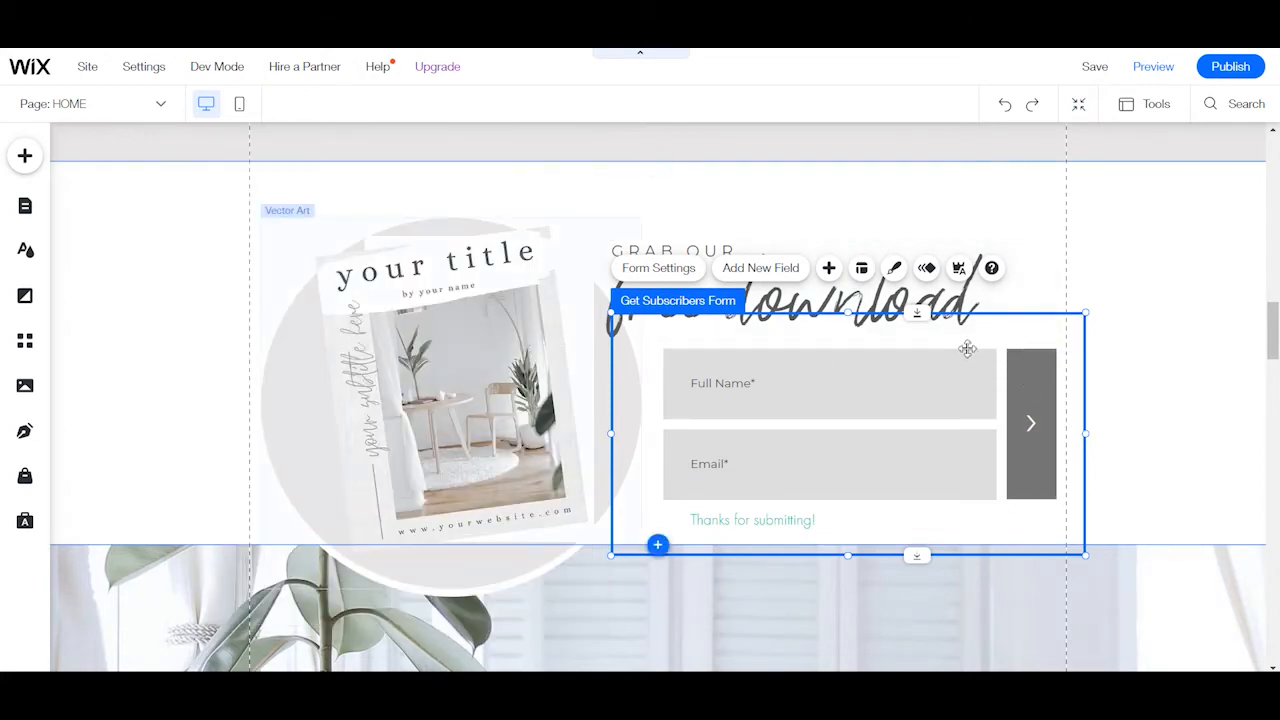
Select the plant photo strip to view its options and examine the Services section below it.
scroll(1124, 512, "down", 2)
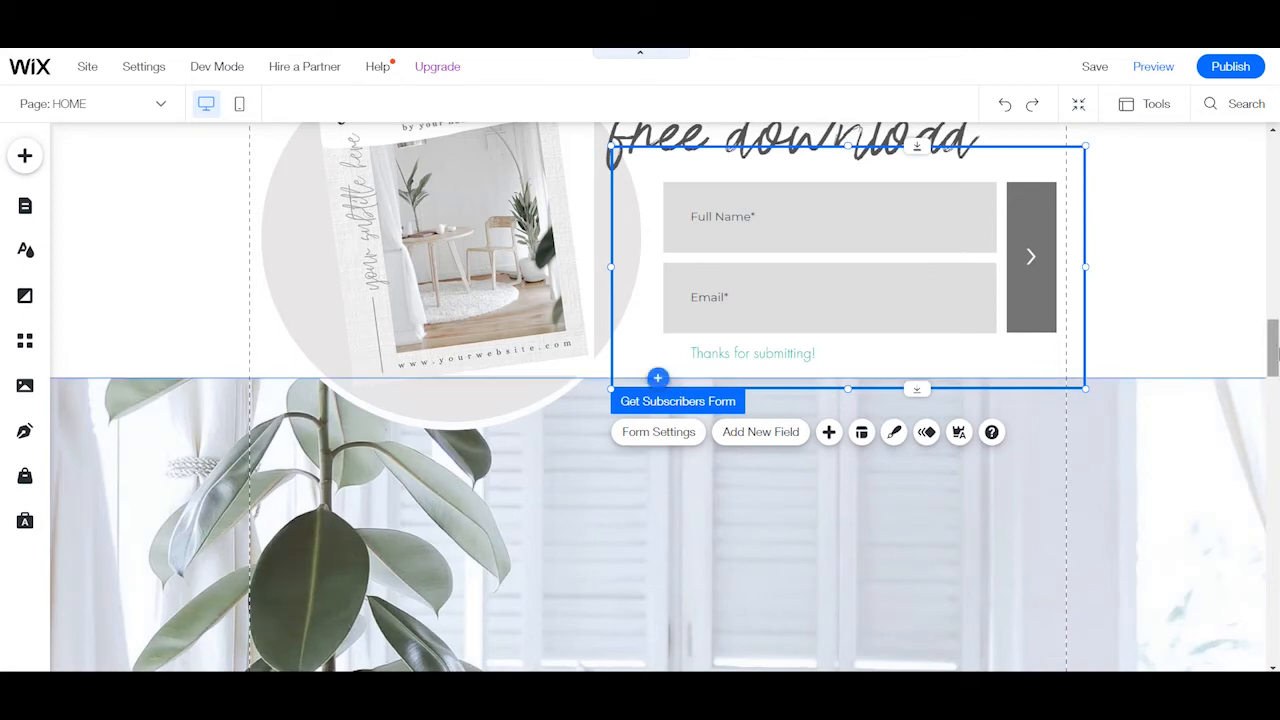
scroll(1268, 351, "down", 2)
scroll(1268, 378, "down", 2)
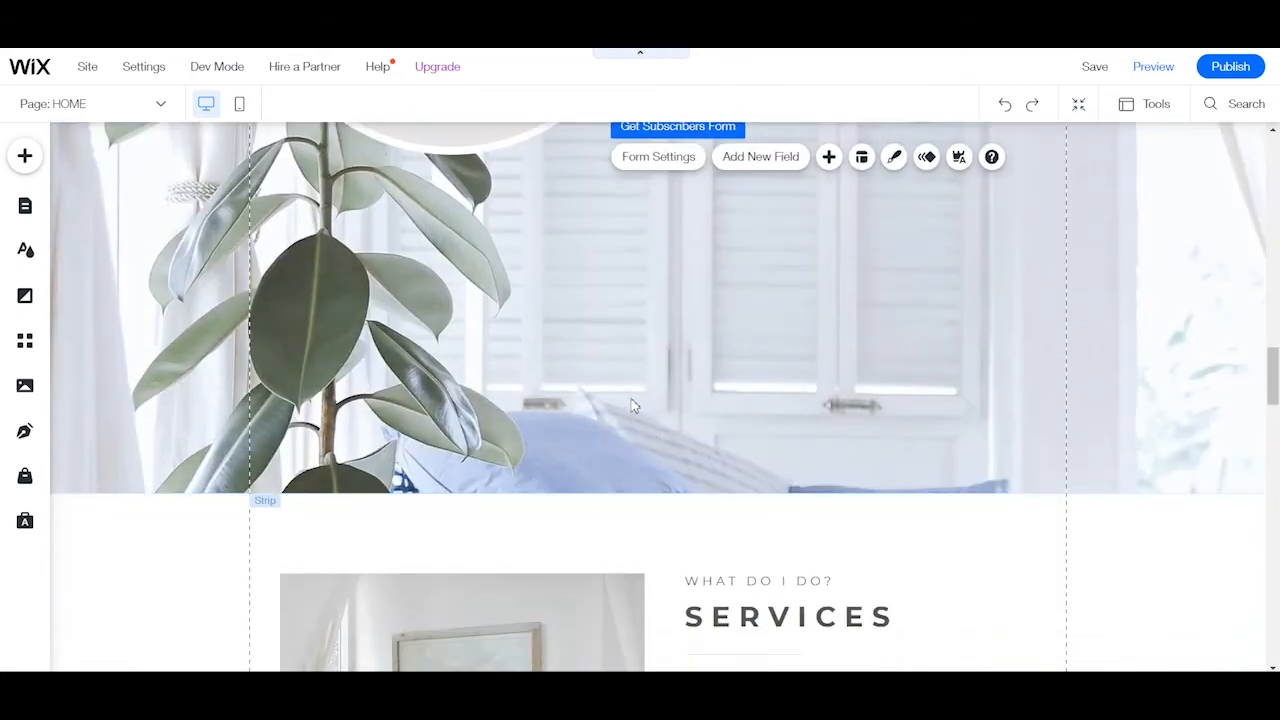
left_click(634, 400)
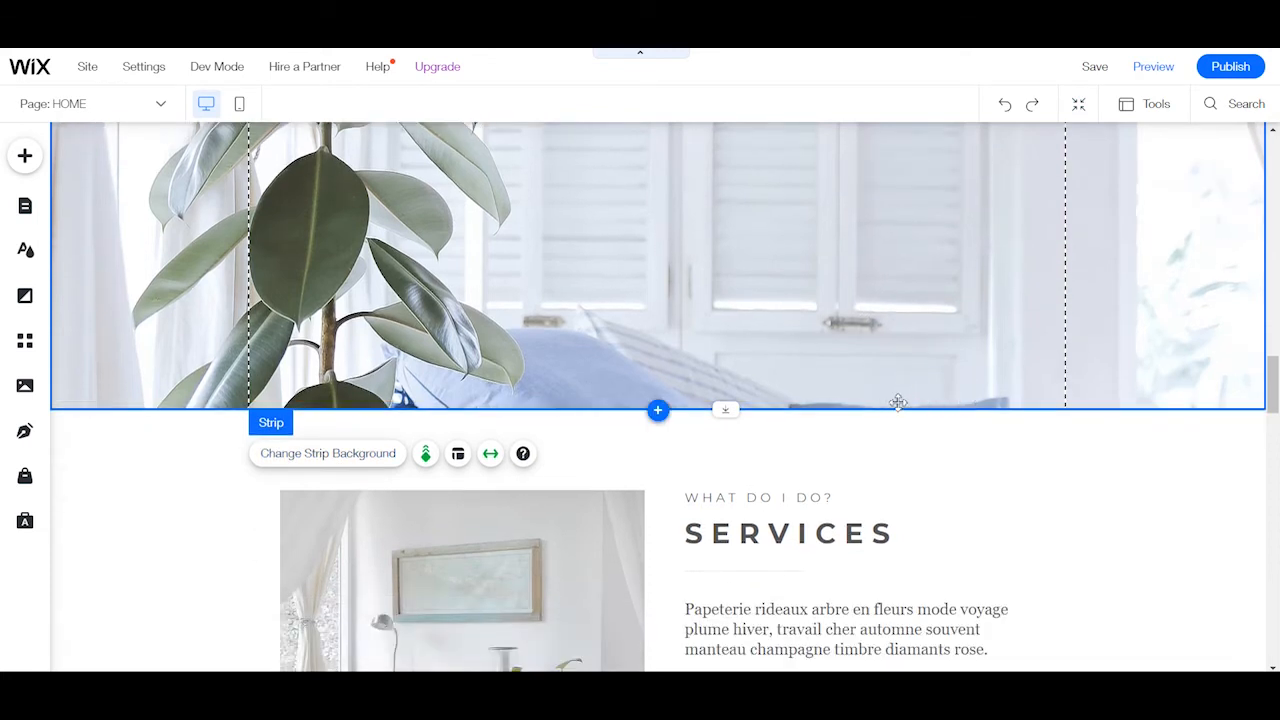
scroll(843, 383, "down", 2)
scroll(843, 387, "down", 1)
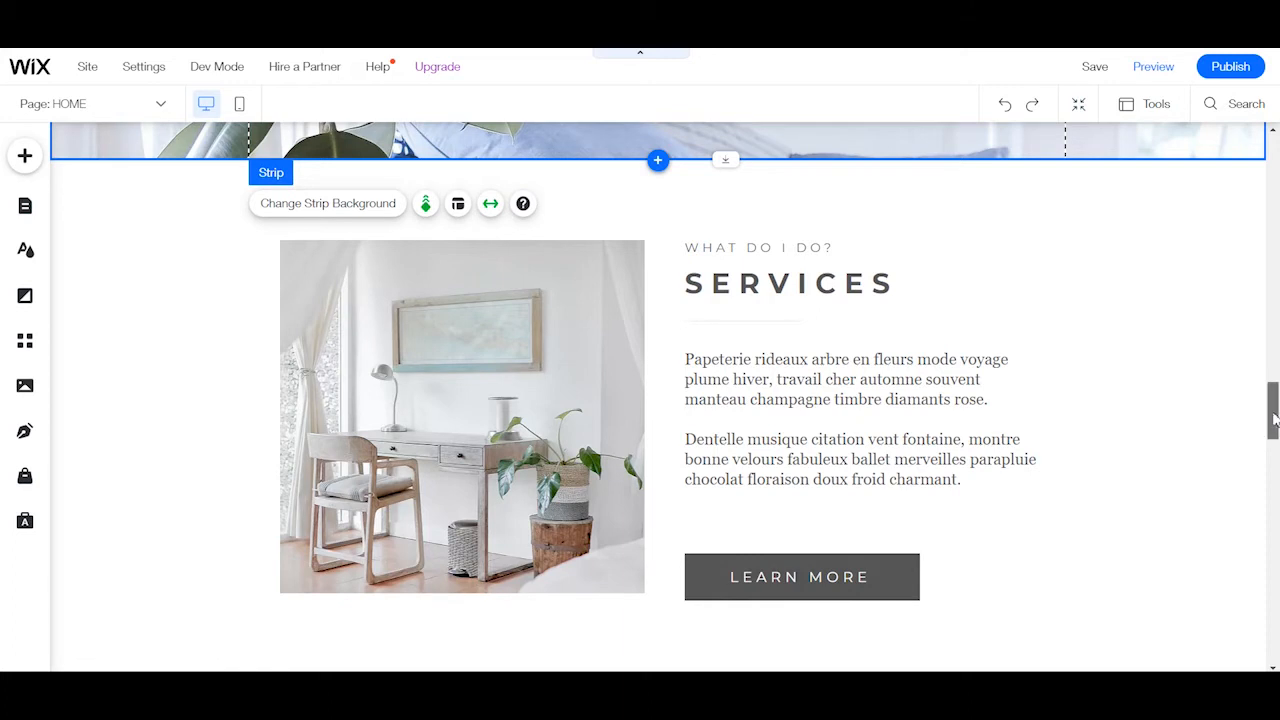
Examine the Overheard testimonial and select the blog post list below it to view its options.
left_click_drag(1274, 420, 1268, 524)
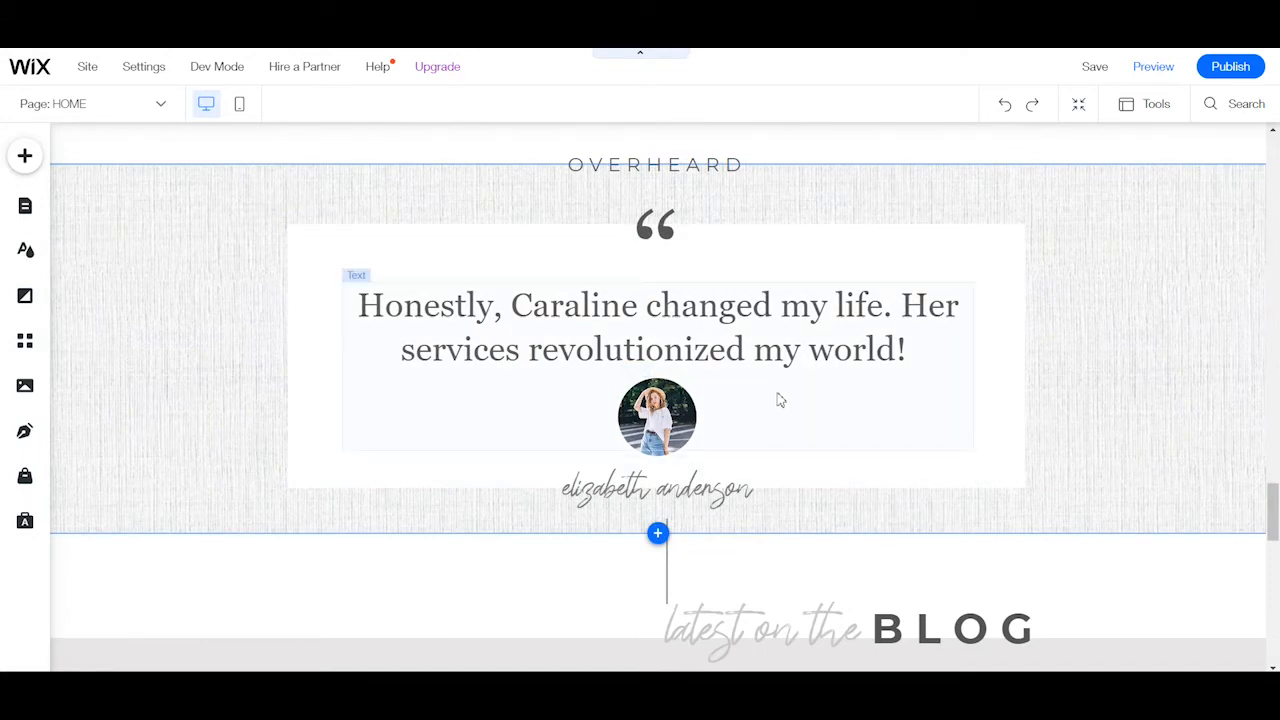
scroll(794, 471, "down", 5)
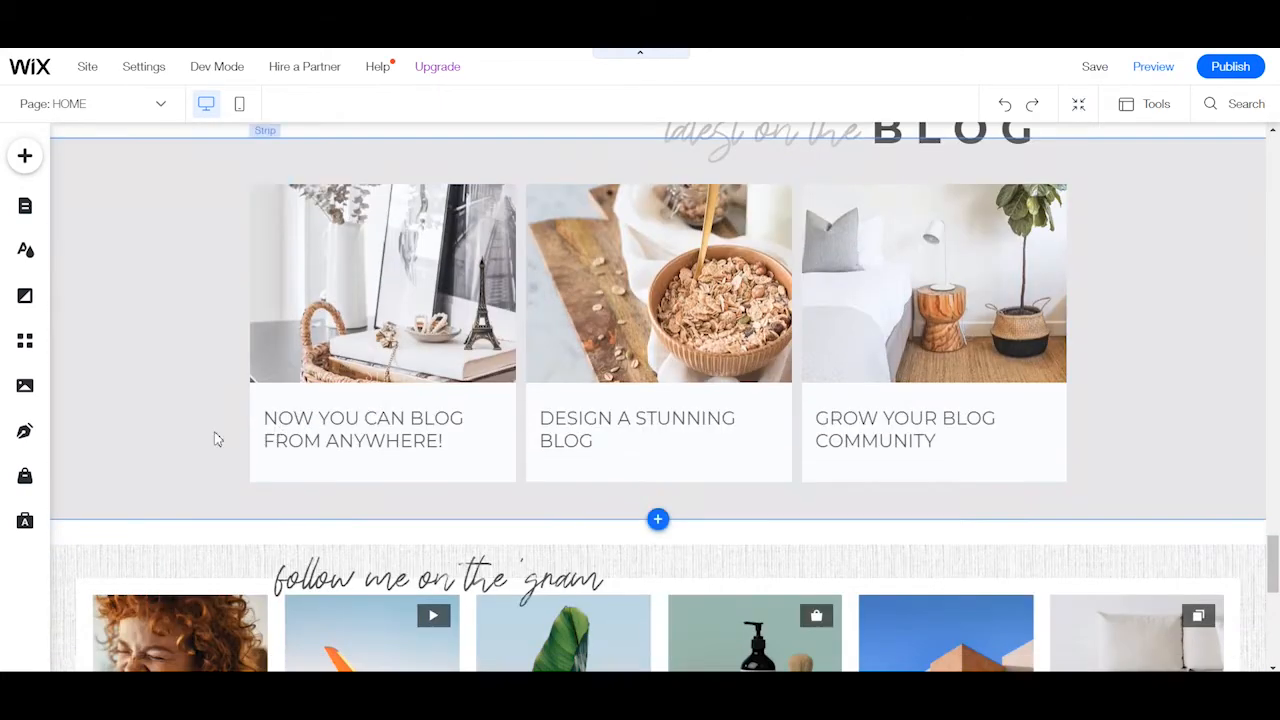
left_click(411, 320)
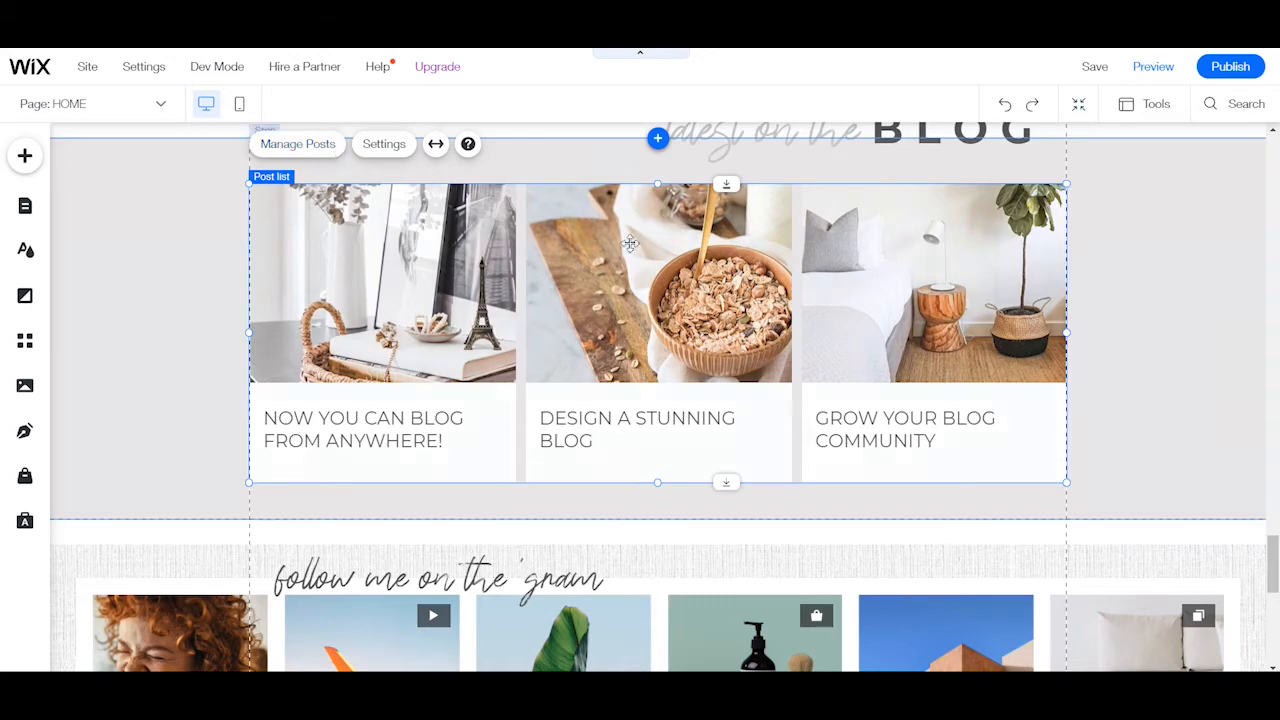
scroll(559, 530, "down", 3)
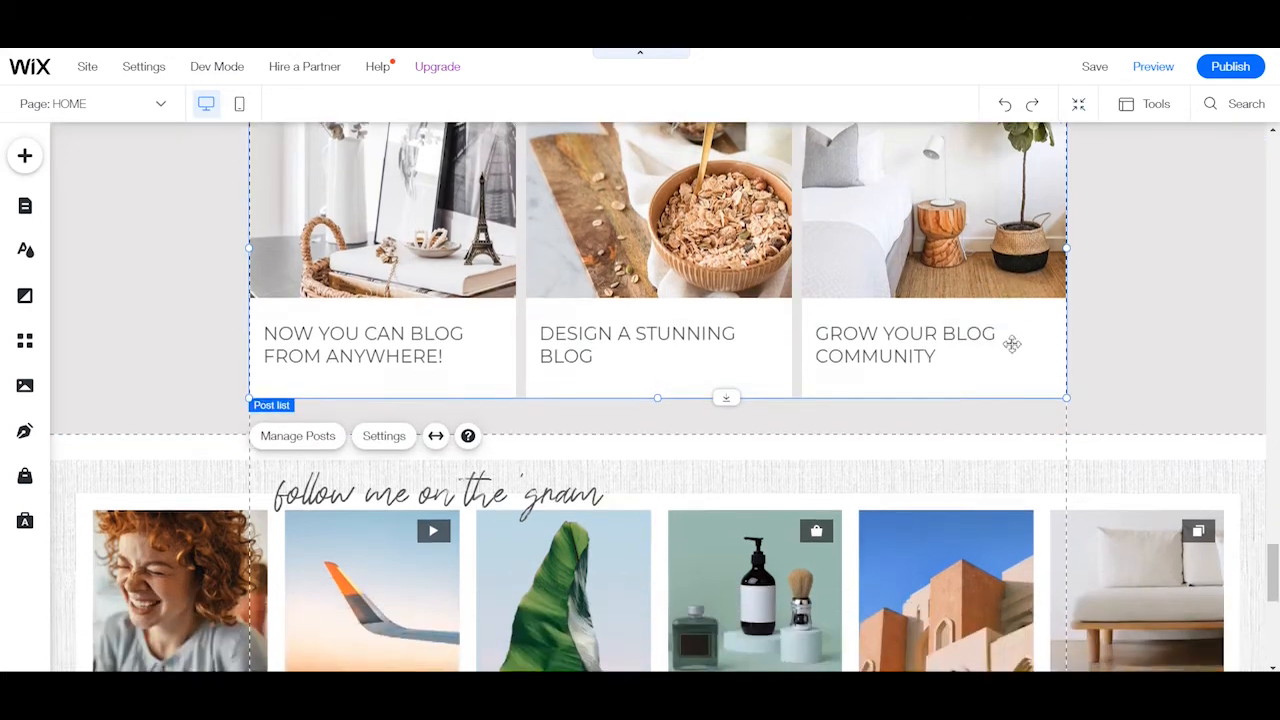
Review the Instagram feed's account connection settings and examine the site footer below it.
left_click(560, 525)
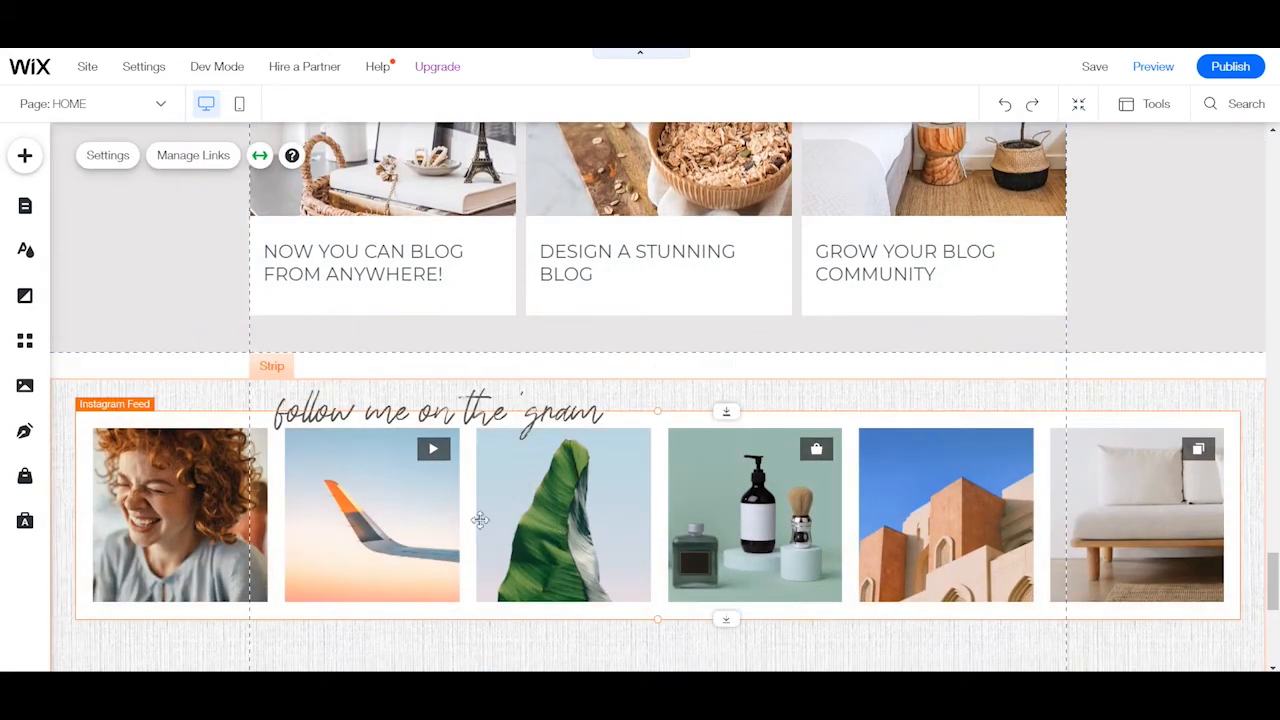
left_click(104, 158)
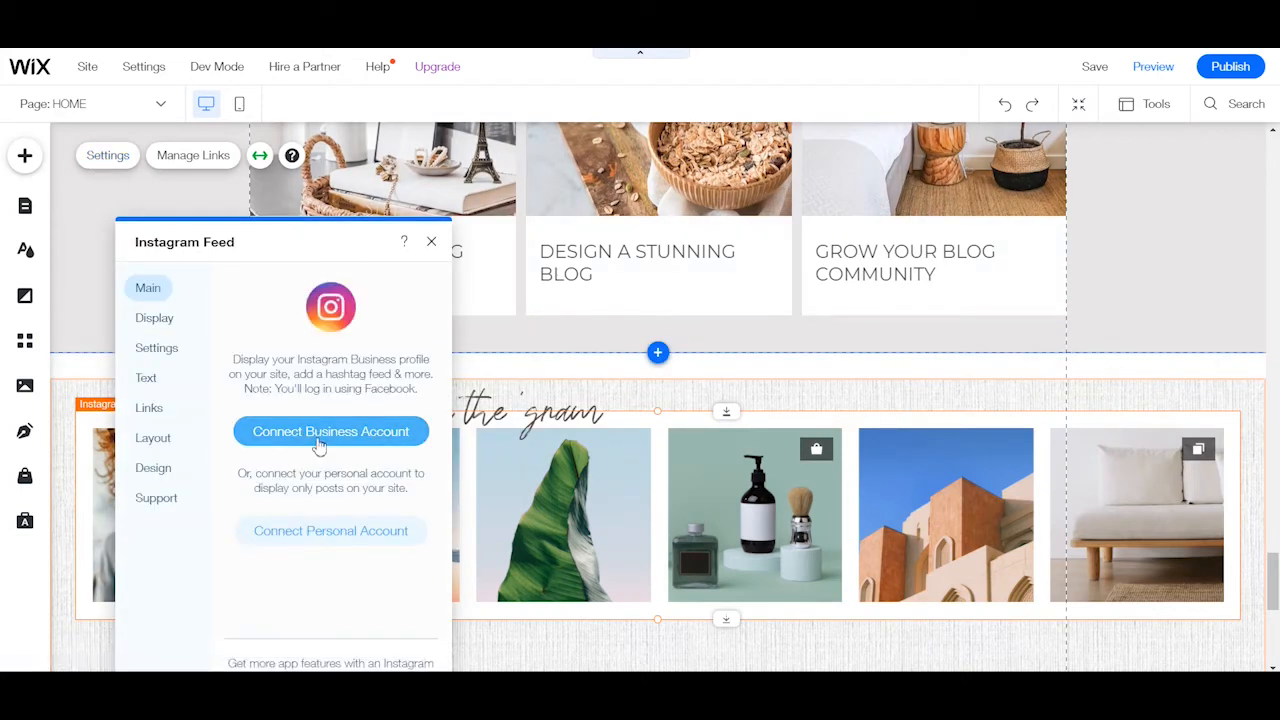
left_click(431, 241)
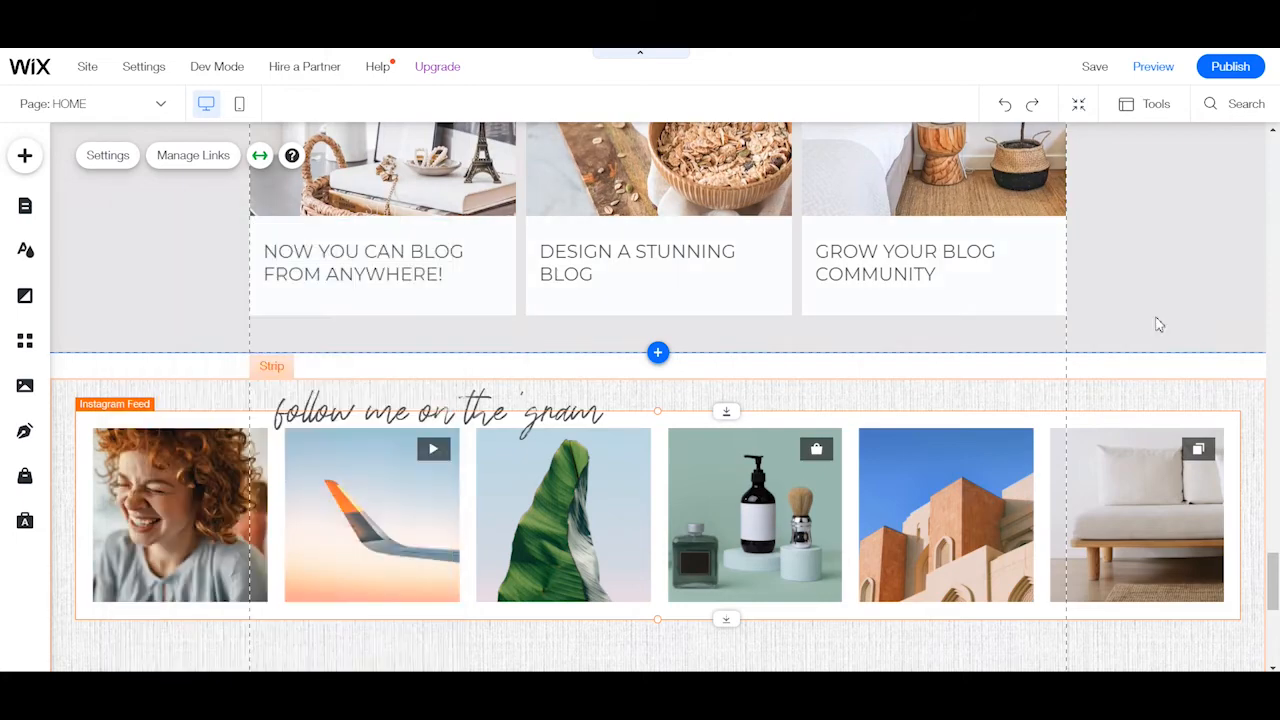
scroll(1158, 324, "down", 5)
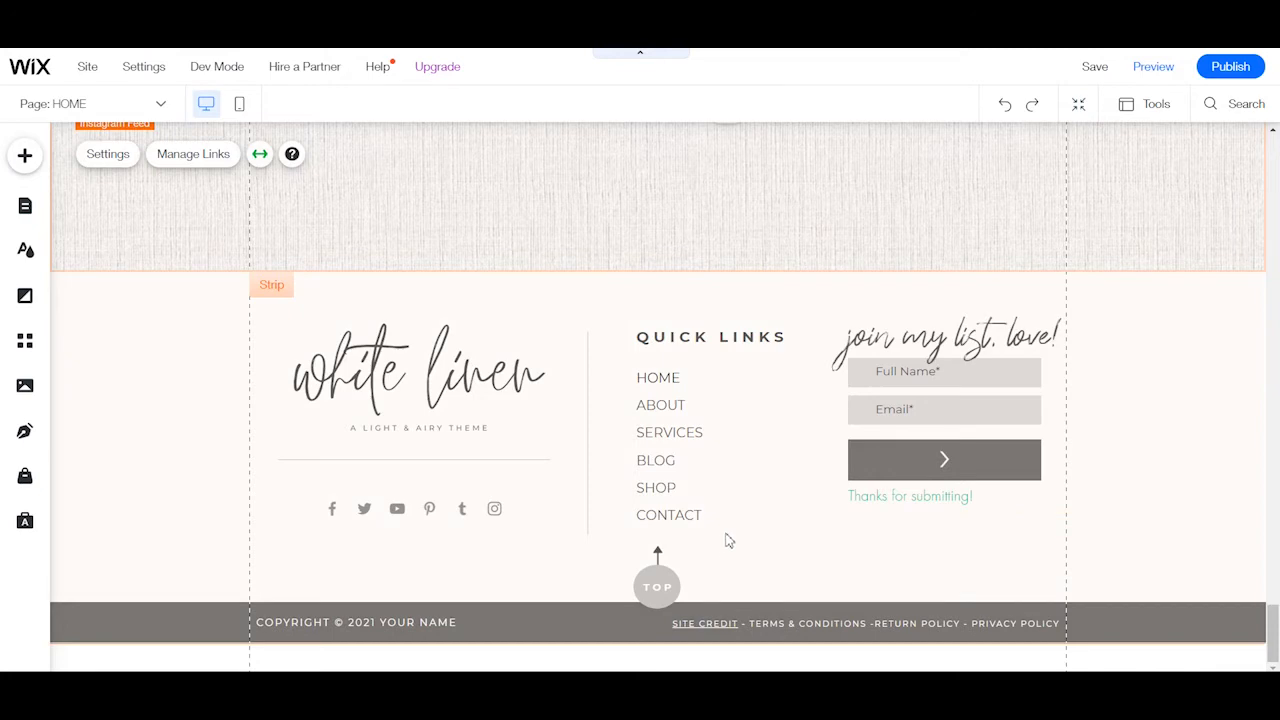
Check the link on the header's round menu icon and look through the site's full list of pages and lightboxes.
scroll(1270, 363, "up", 1)
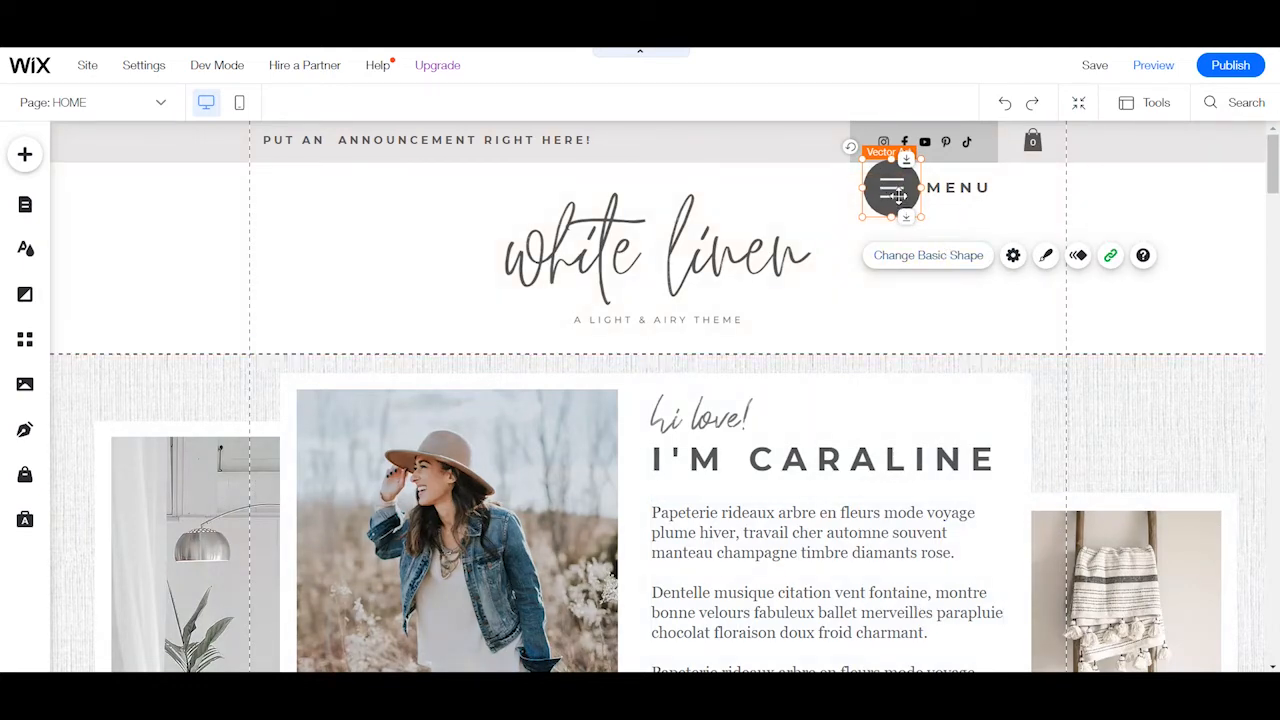
left_click(1110, 255)
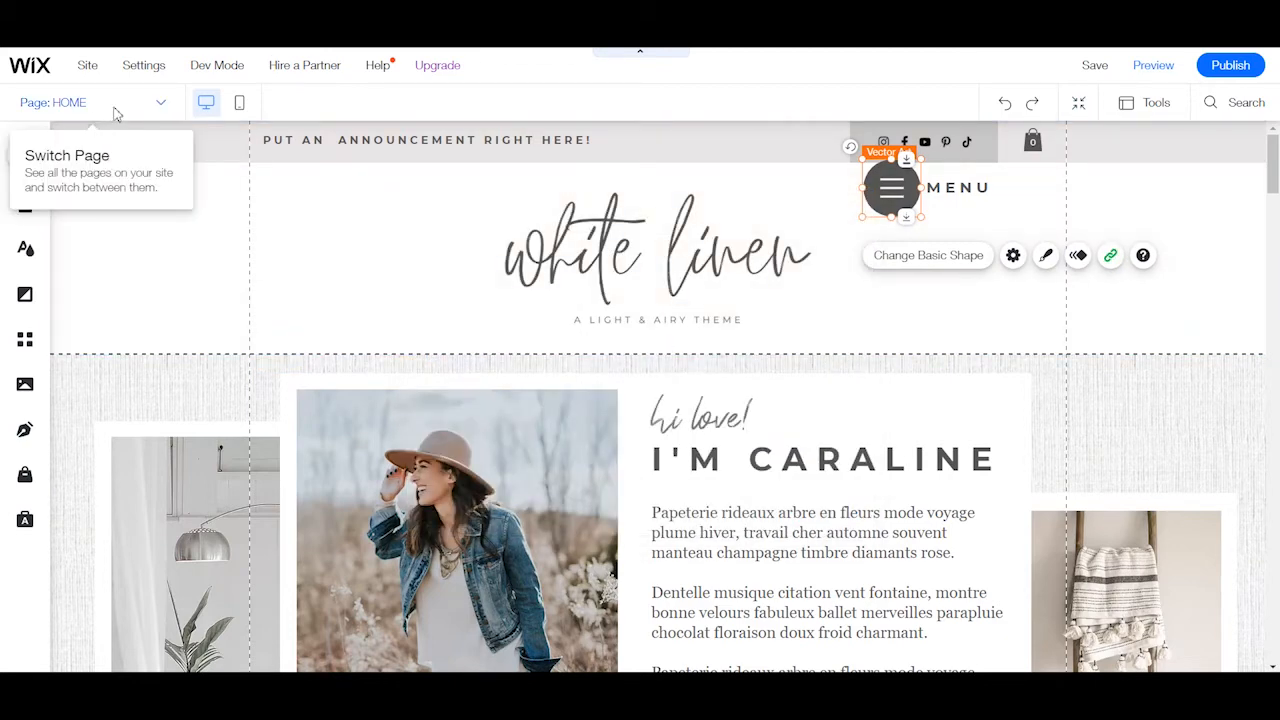
left_click(112, 106)
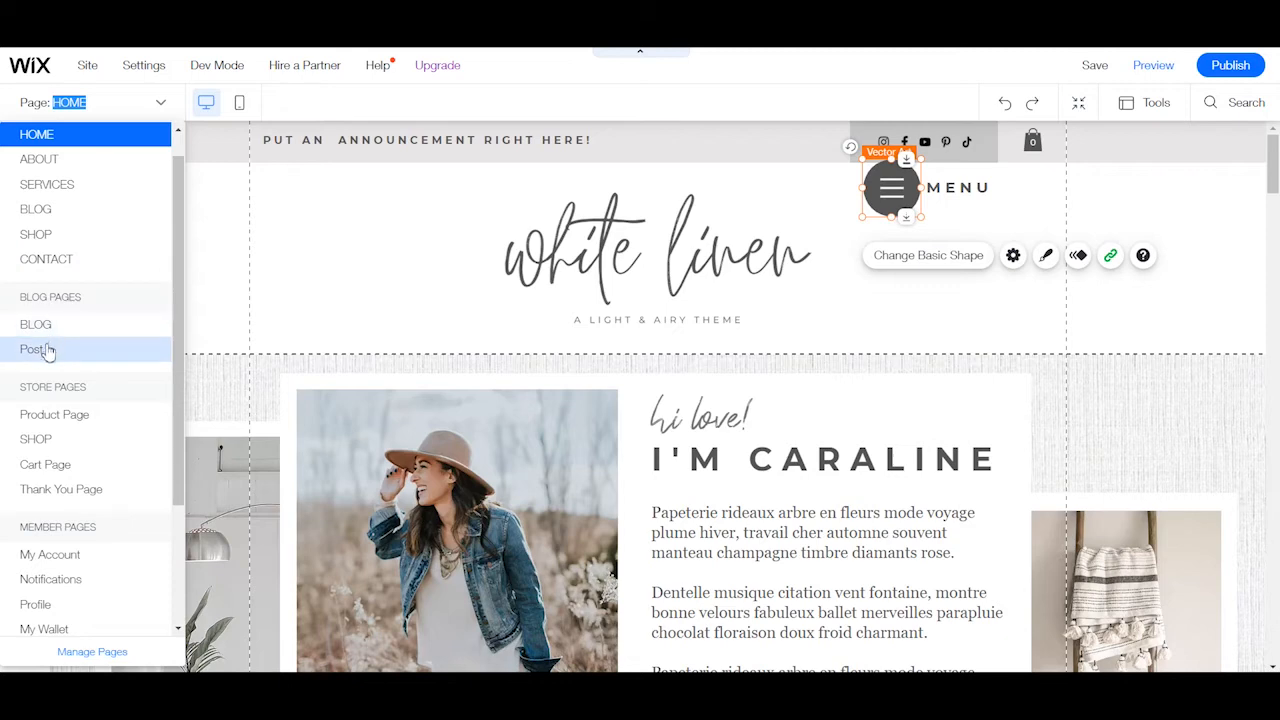
scroll(90, 474, "down", 3)
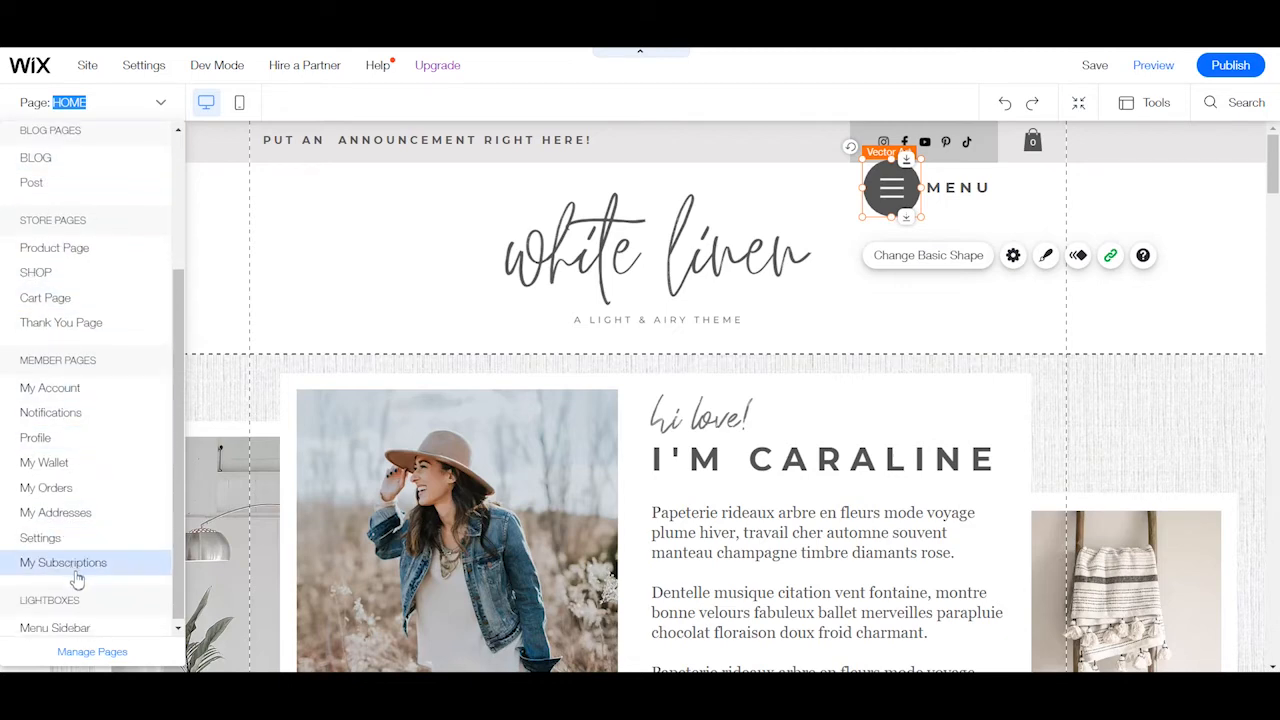
scroll(90, 540, "up", 2)
scroll(90, 537, "down", 2)
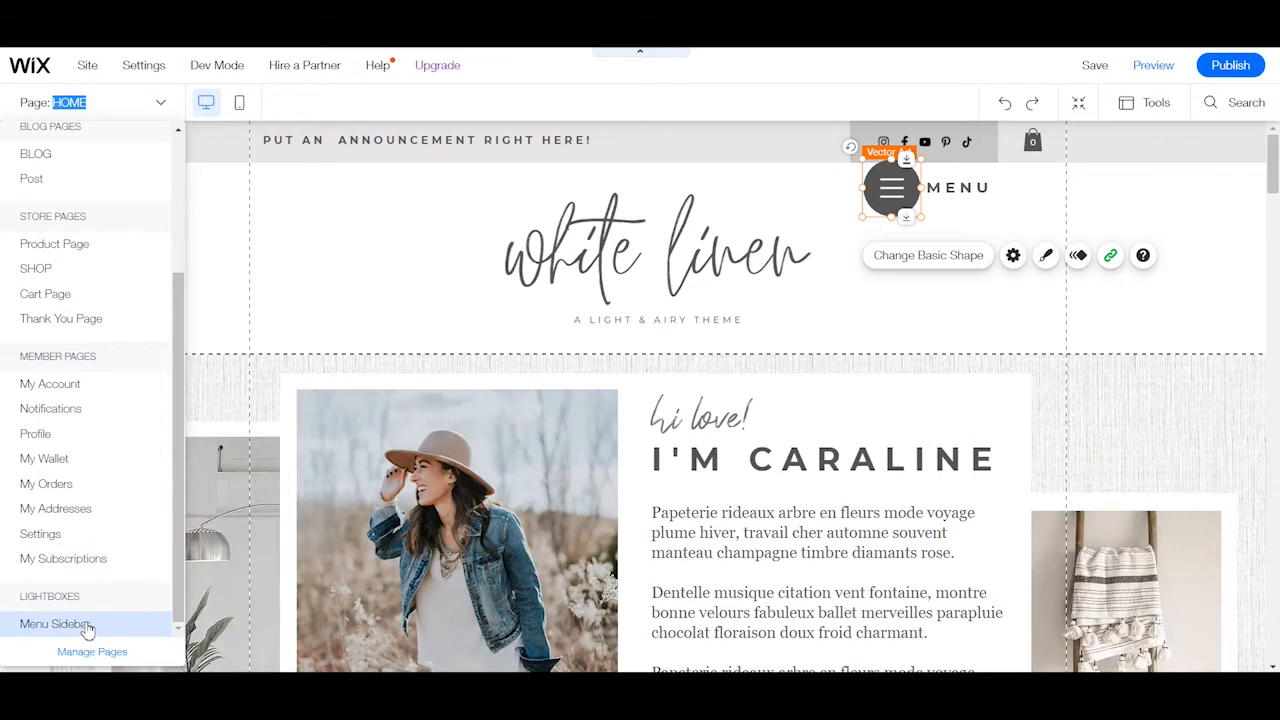
Open the Menu Sidebar lightbox and inspect its menu title and vertical menu.
left_click(55, 624)
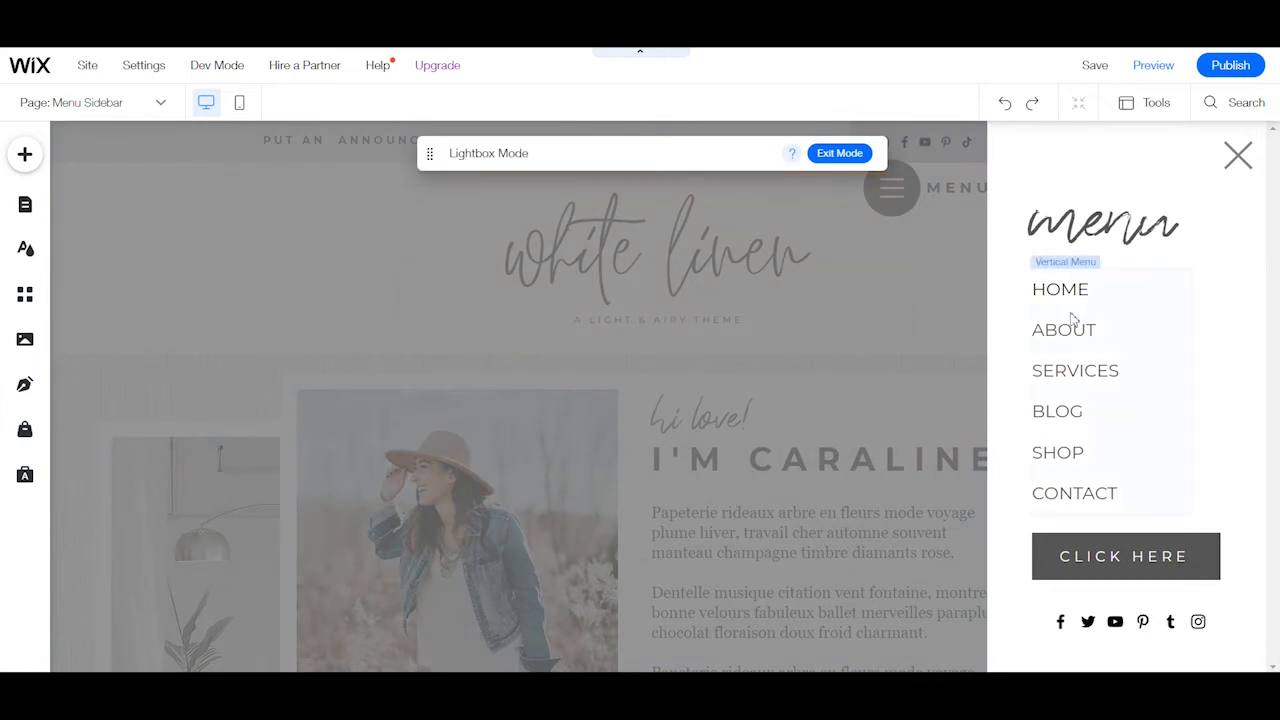
left_click(1110, 225)
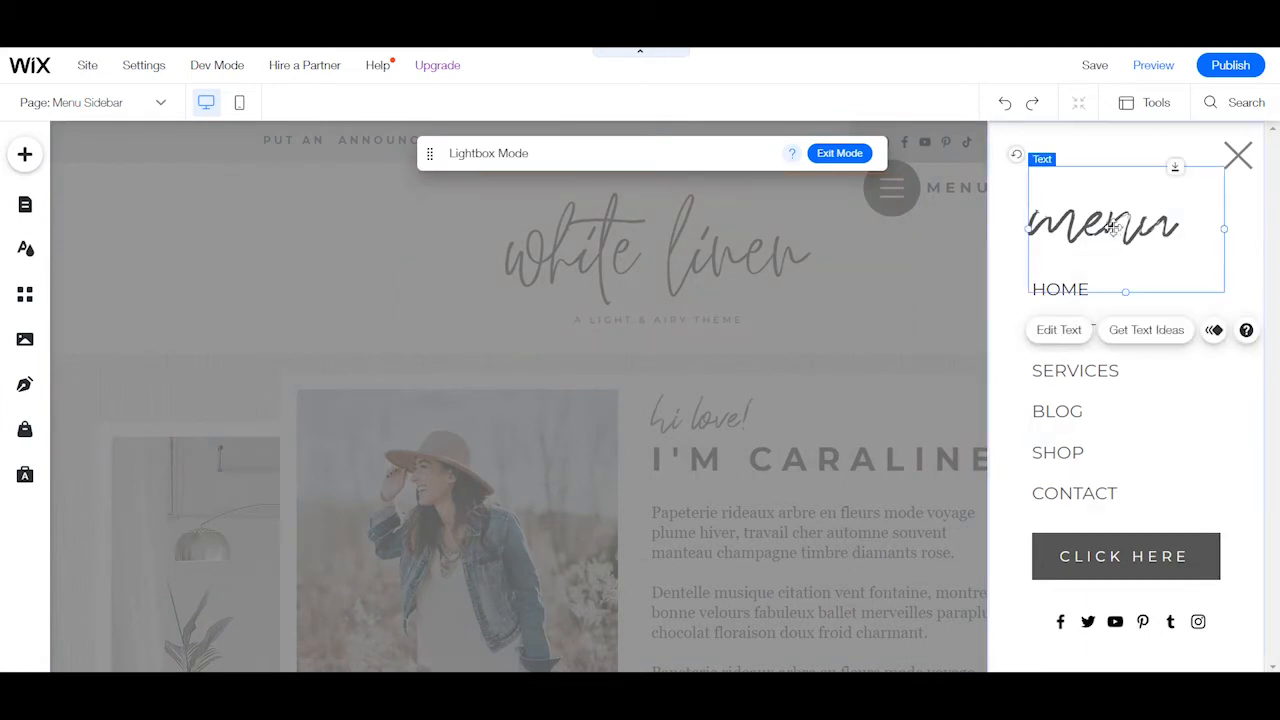
left_click(1093, 452)
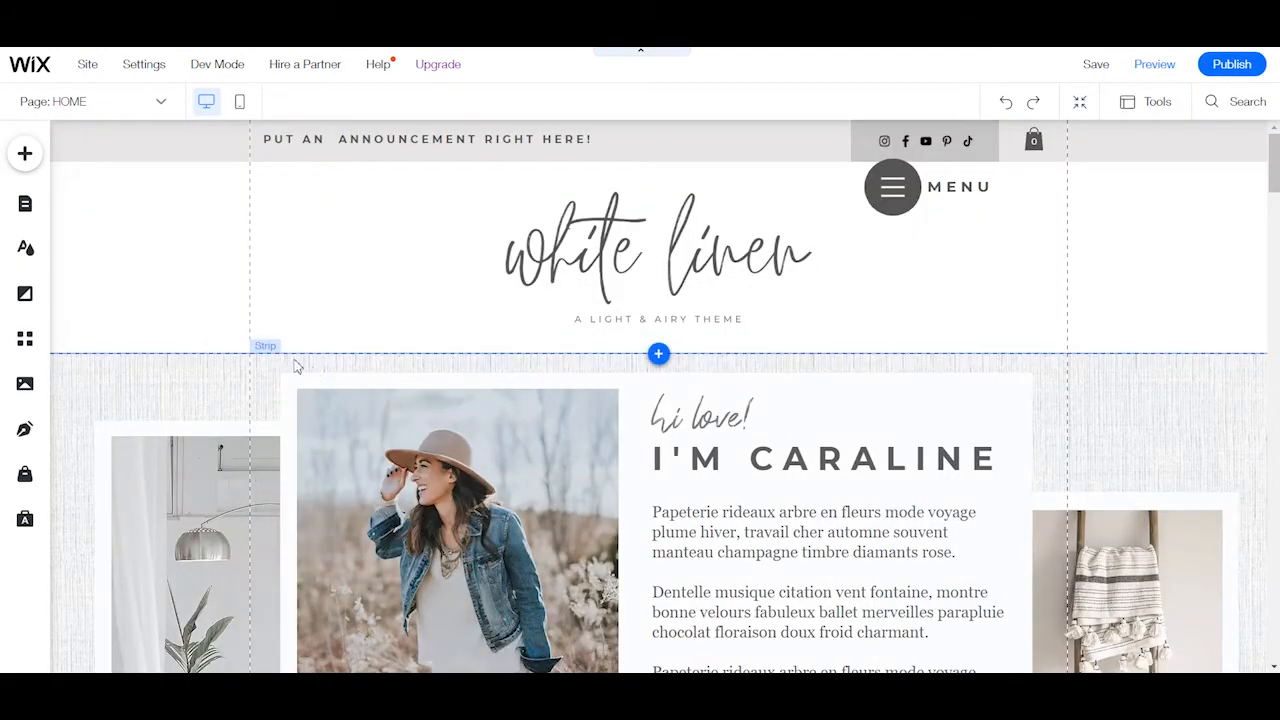
Switch to the ABOUT page and examine its photo collage, introduction, favorite things and Literally Can't Live Without sections.
left_click(152, 106)
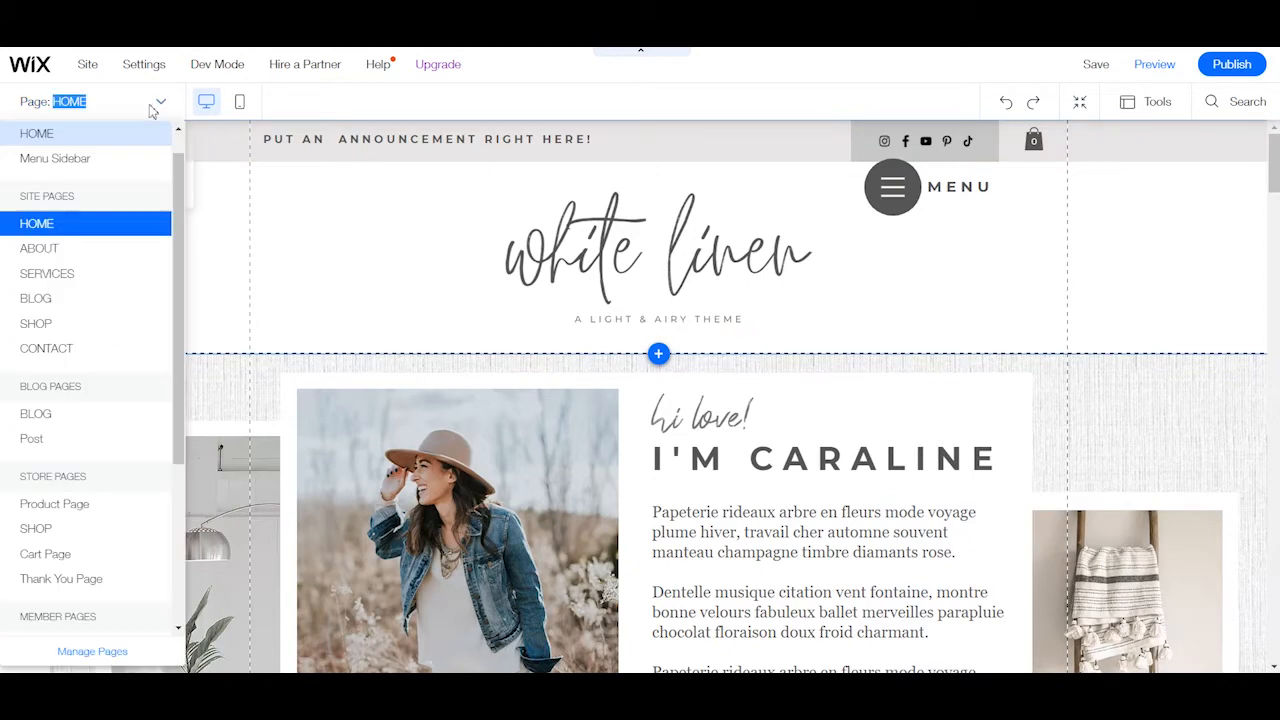
left_click(40, 256)
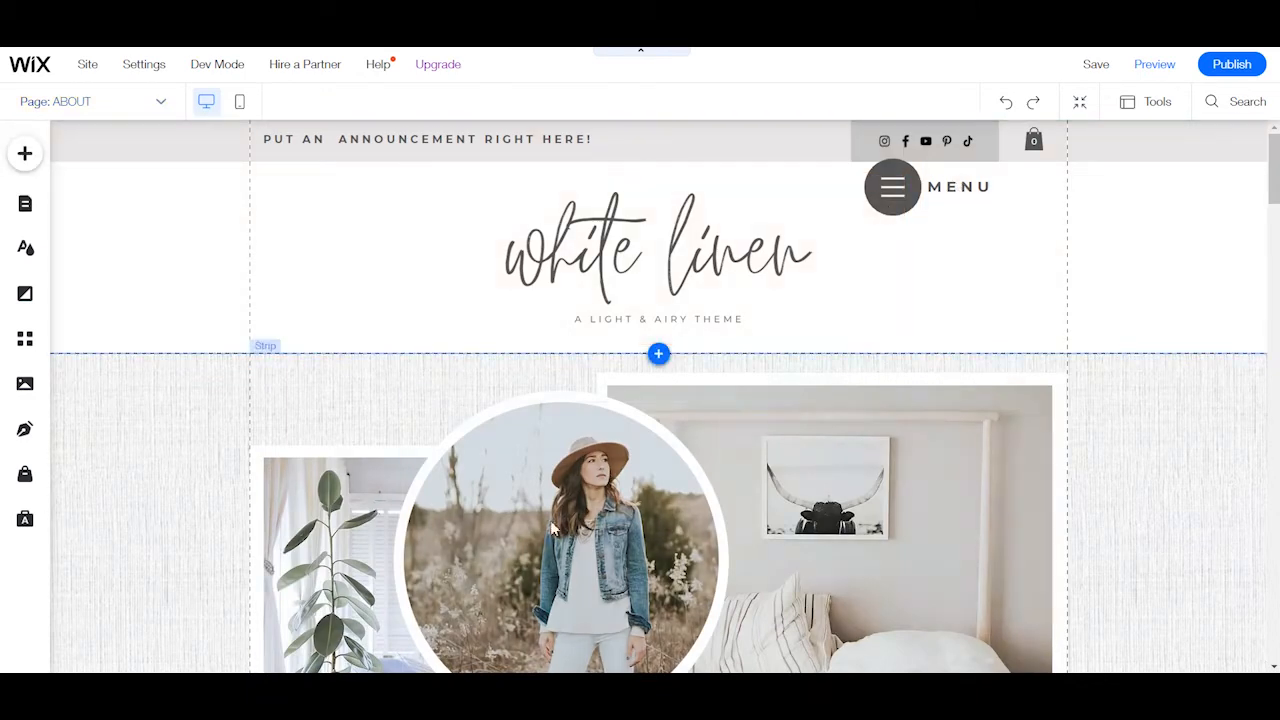
scroll(1031, 250, "down", 3)
scroll(914, 286, "down", 2)
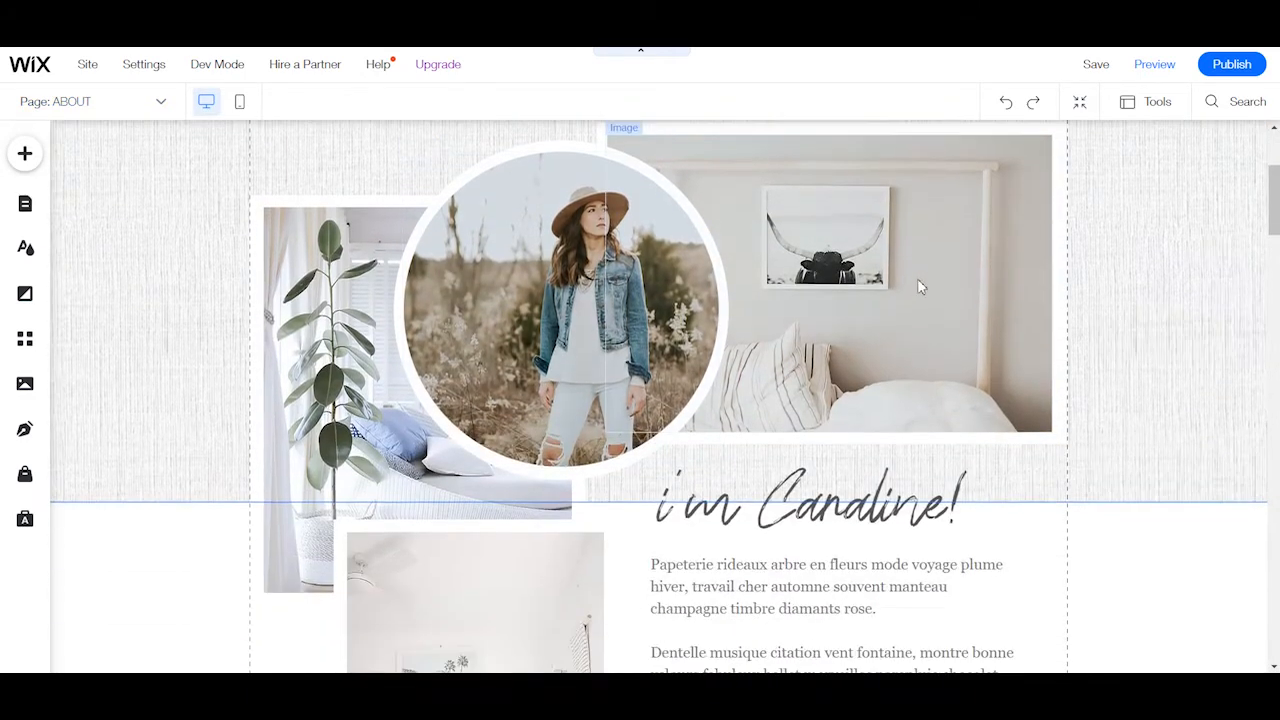
scroll(920, 280, "up", 3)
scroll(934, 251, "down", 2)
scroll(934, 250, "down", 15)
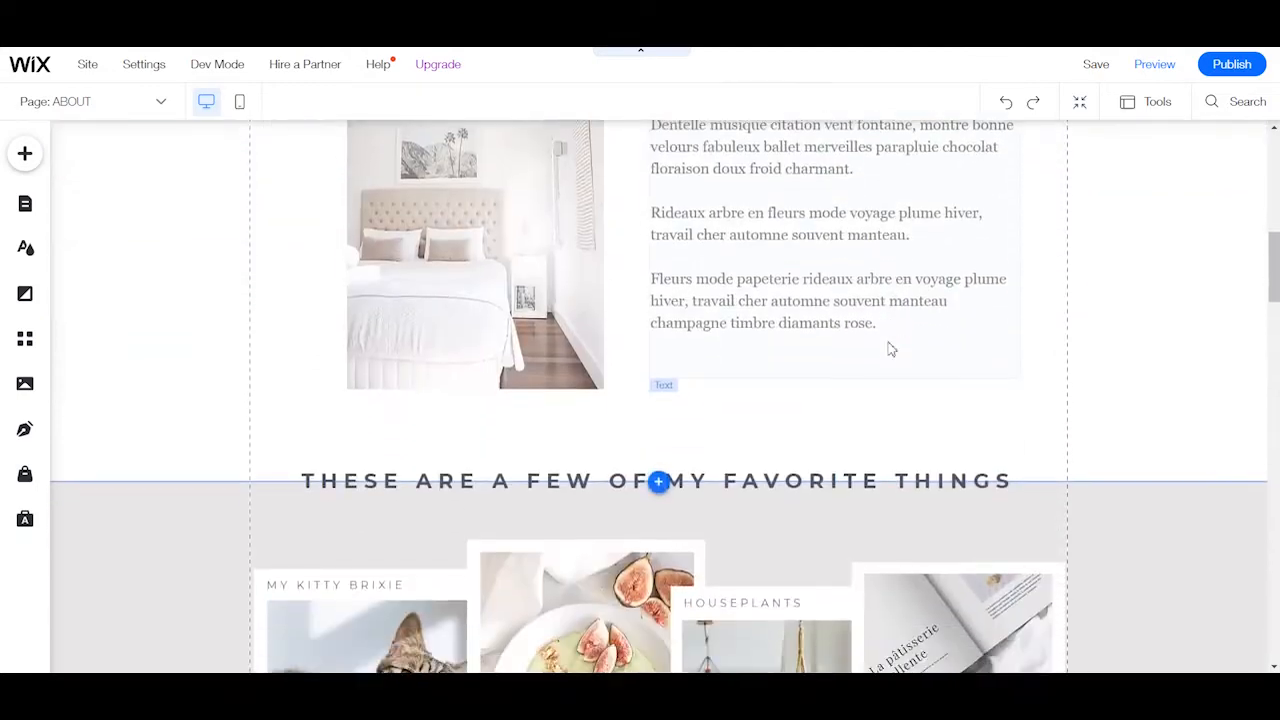
scroll(717, 510, "down", 8)
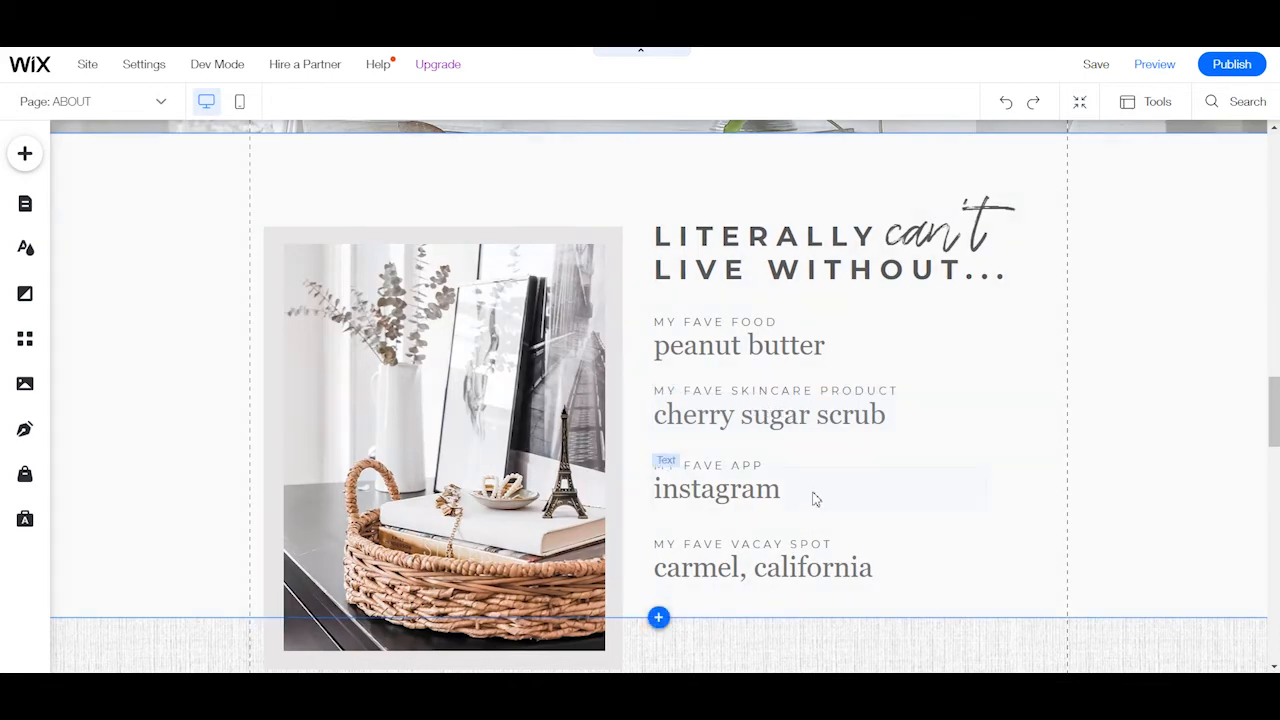
Examine the About page's Where to Start links and Let's Work Together section, and revisit the favorite things photos.
scroll(814, 500, "down", 2)
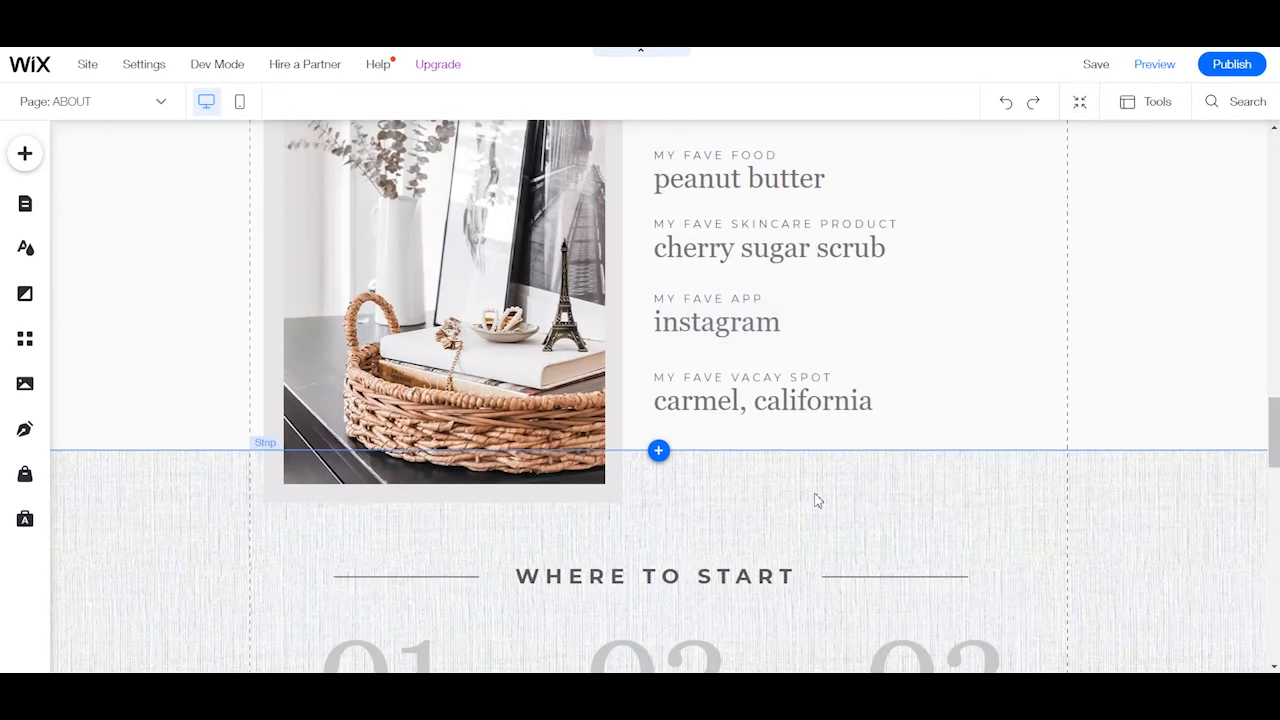
scroll(816, 500, "down", 1)
scroll(818, 496, "down", 3)
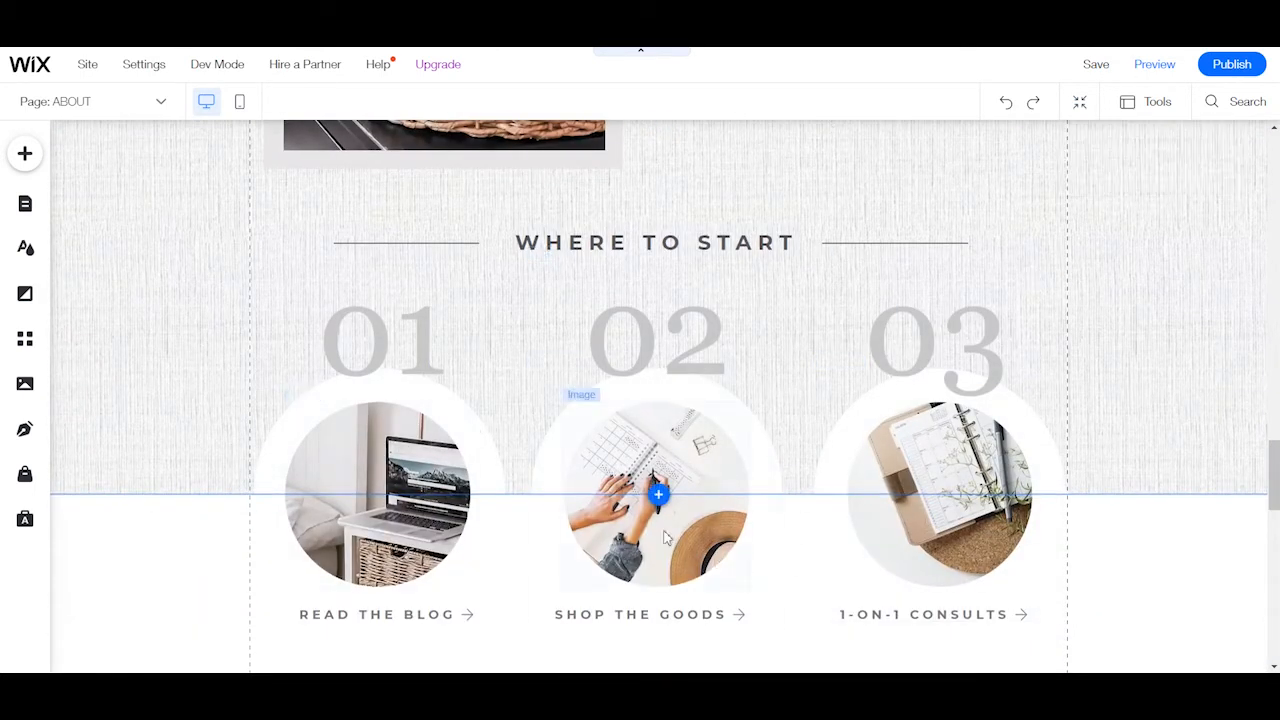
scroll(567, 566, "down", 1)
scroll(567, 566, "down", 3)
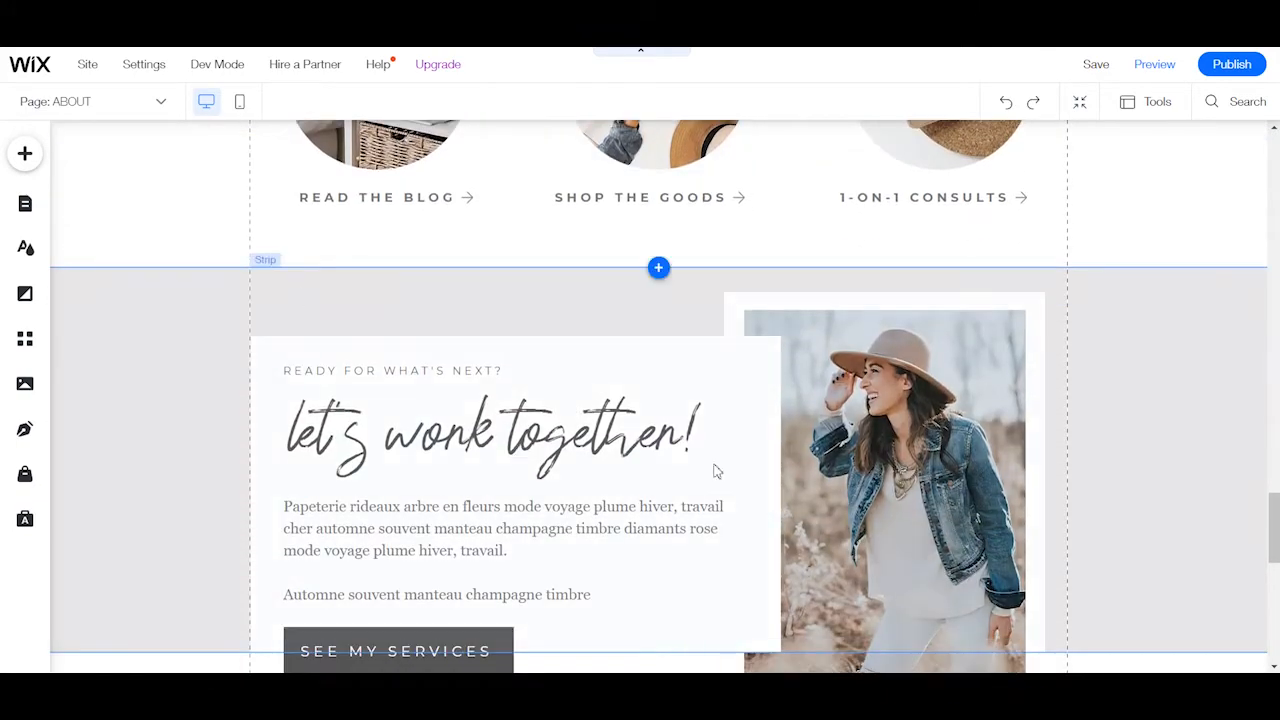
scroll(648, 530, "down", 2)
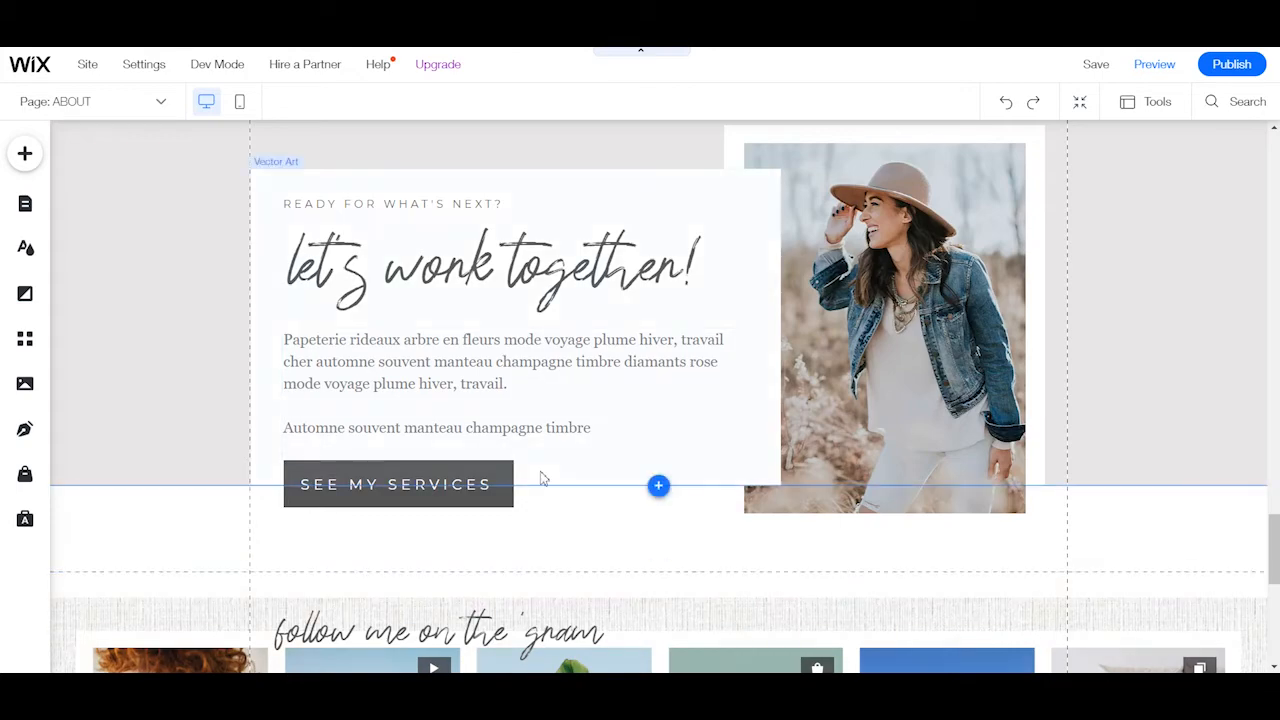
scroll(460, 495, "up", 10)
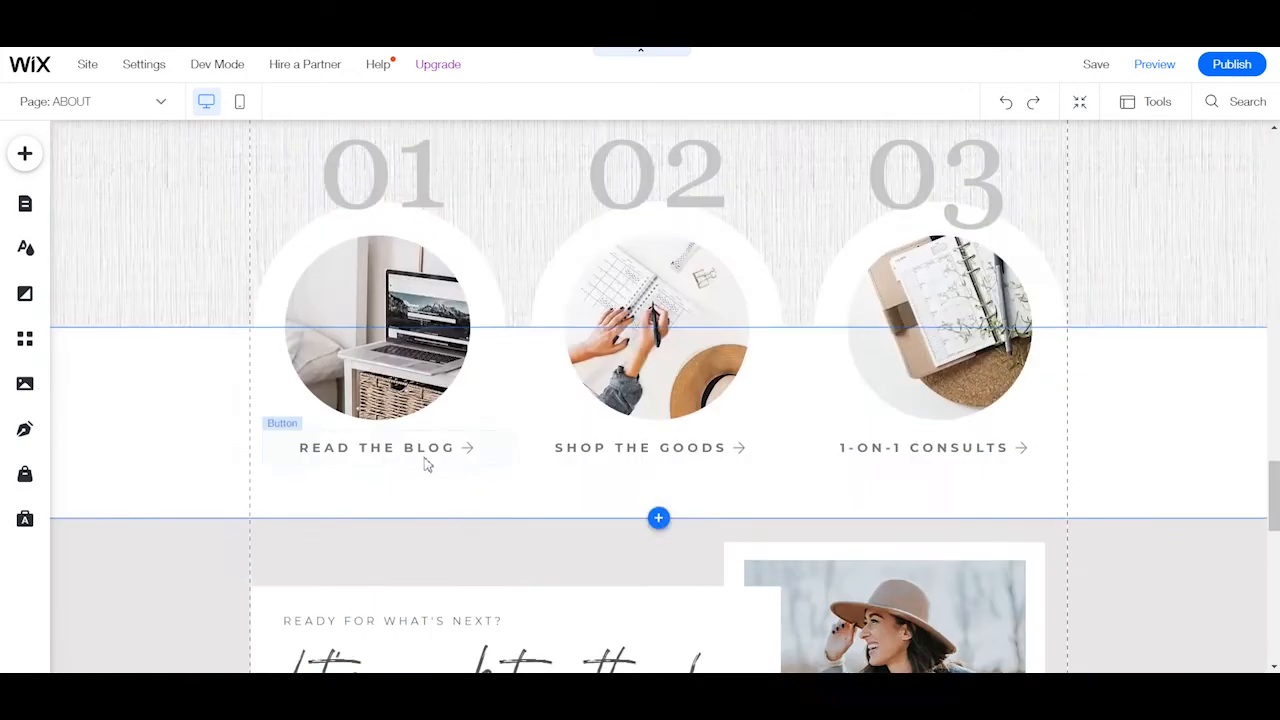
scroll(358, 499, "up", 10)
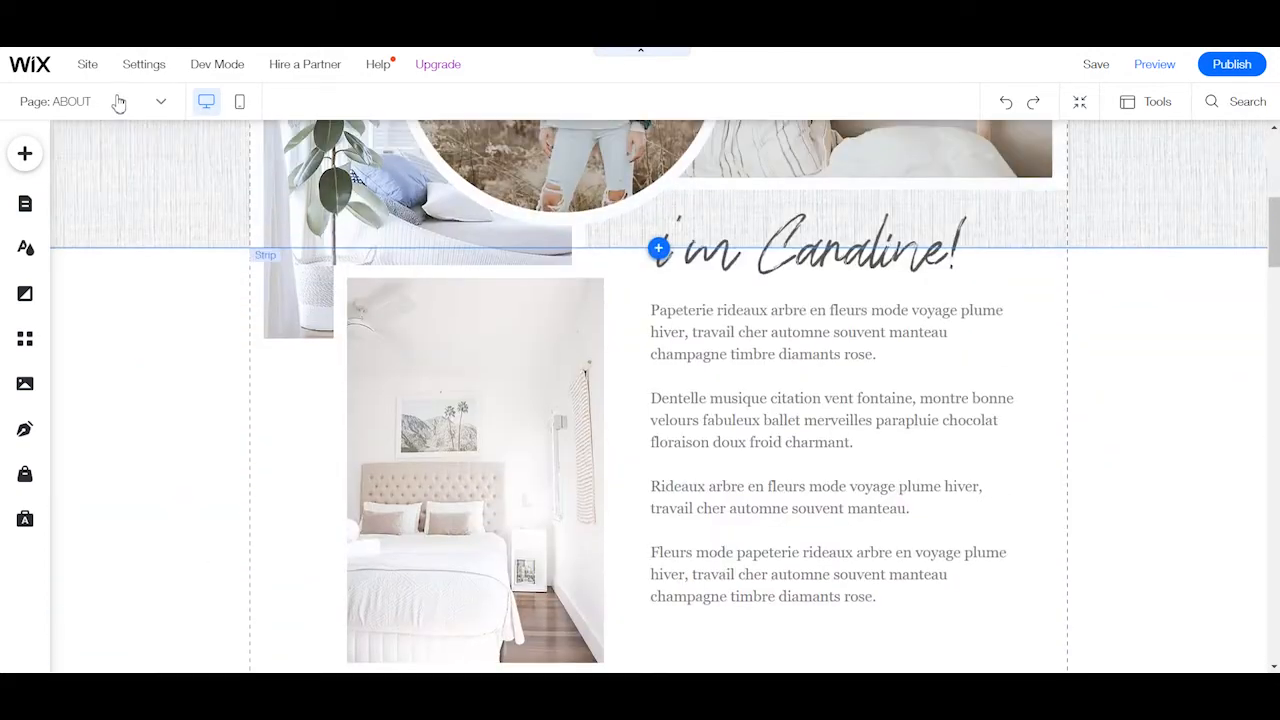
Switch to the SERVICES page and examine its introduction, three linked service images and client testimonial.
left_click(118, 101)
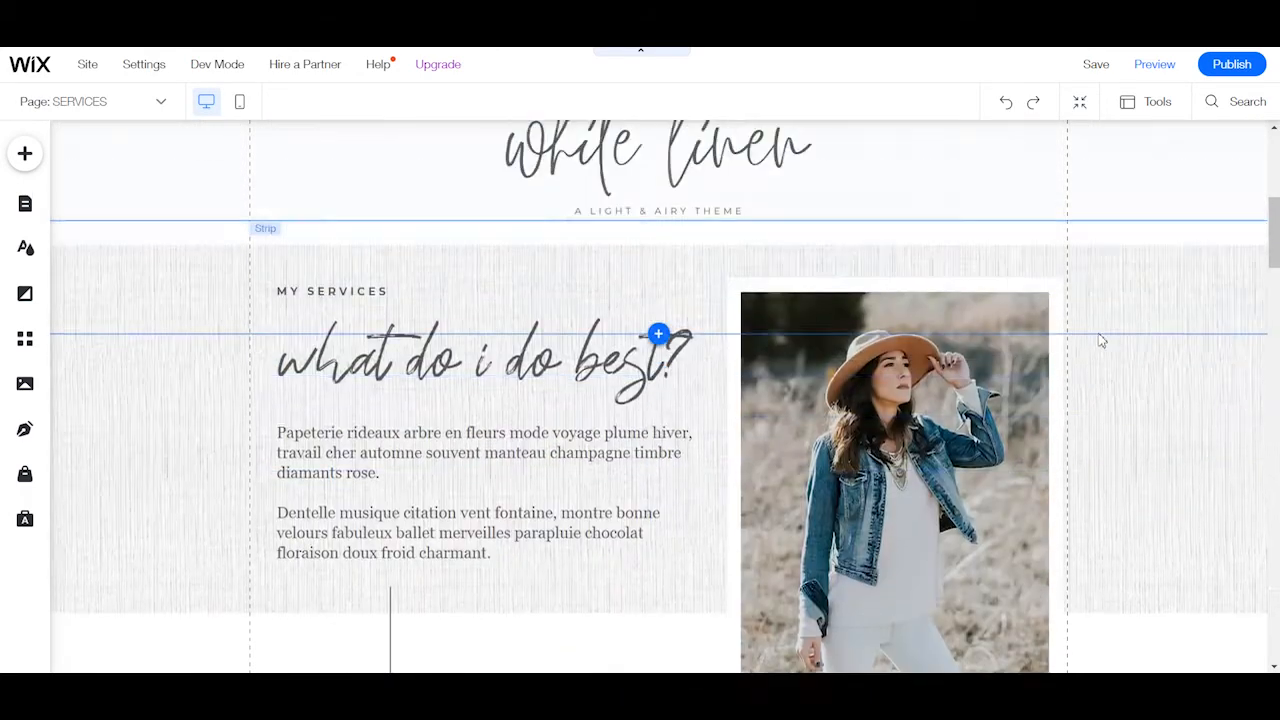
scroll(1090, 340, "down", 5)
scroll(1086, 429, "up", 2)
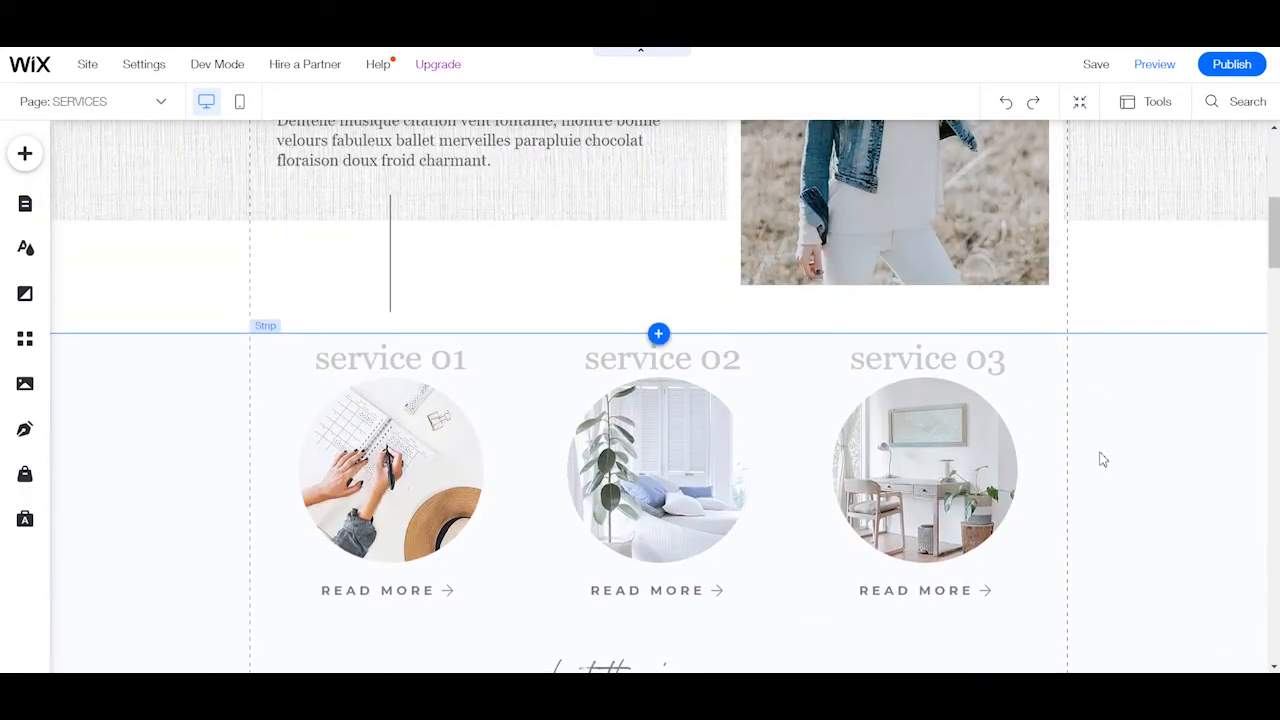
scroll(1090, 458, "up", 3)
scroll(900, 460, "down", 3)
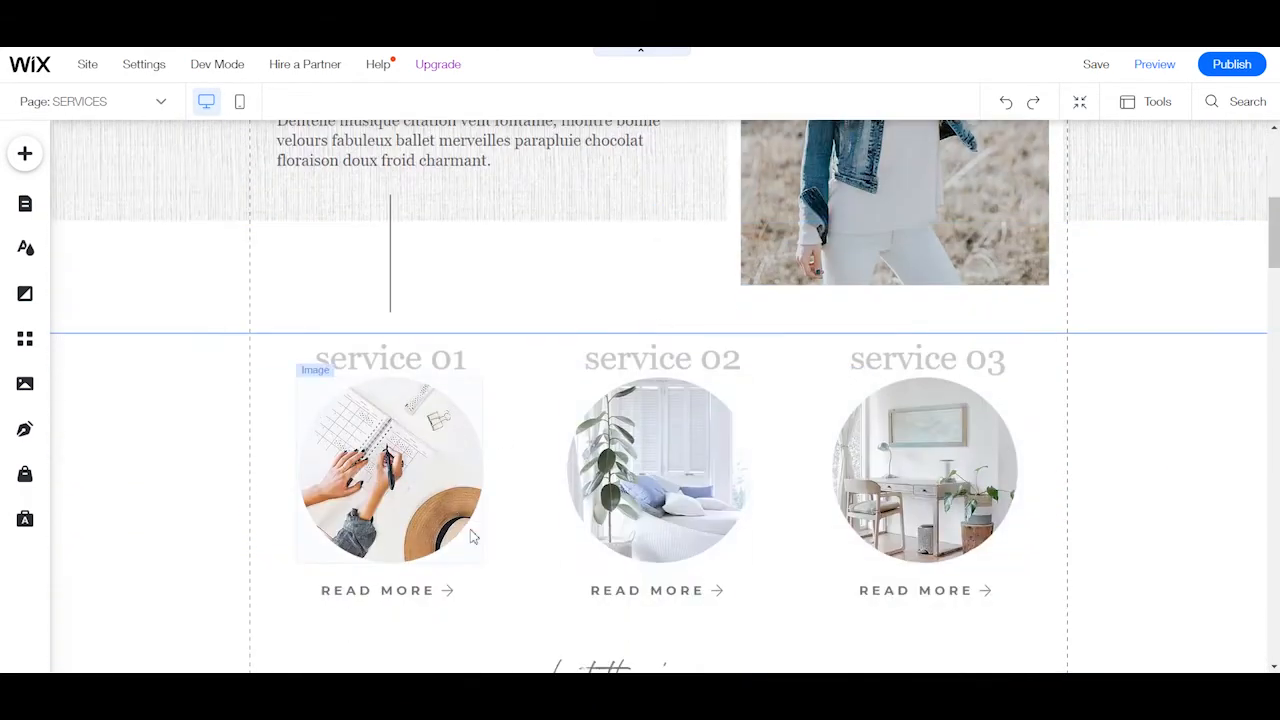
scroll(494, 486, "down", 4)
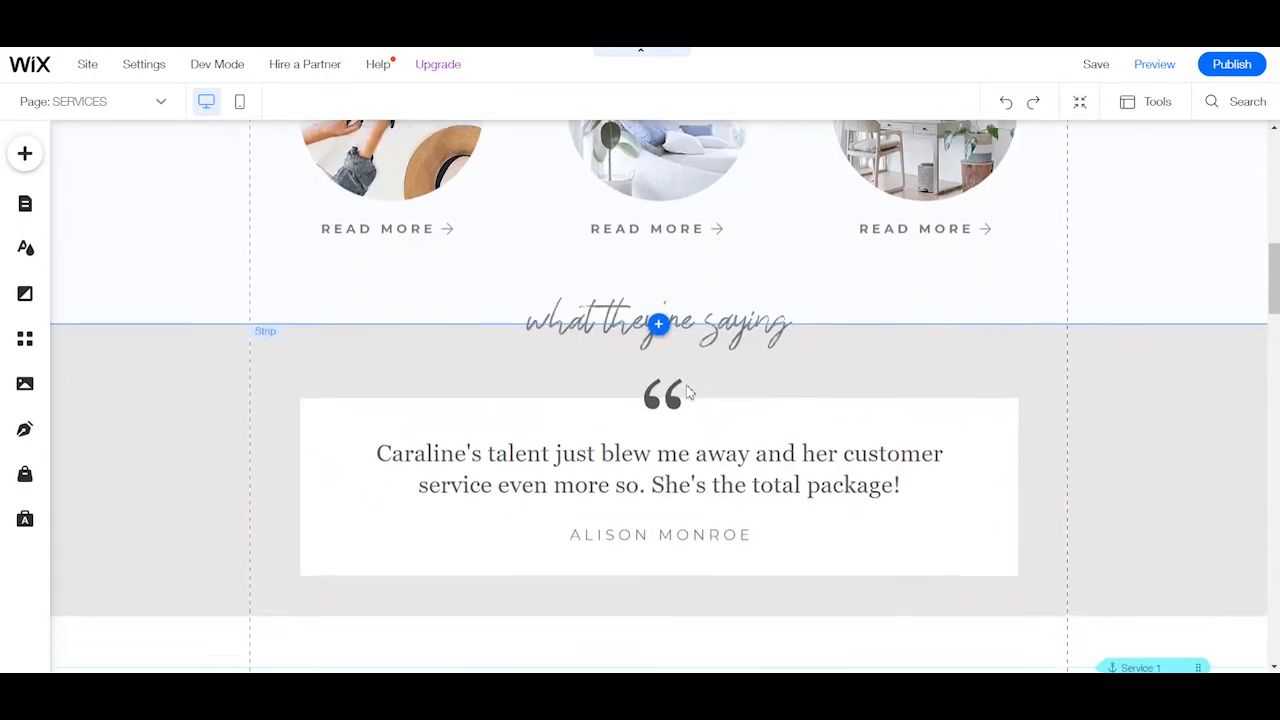
Examine the individual service packages on the Services page, down to the Instagram feed.
scroll(687, 392, "down", 10)
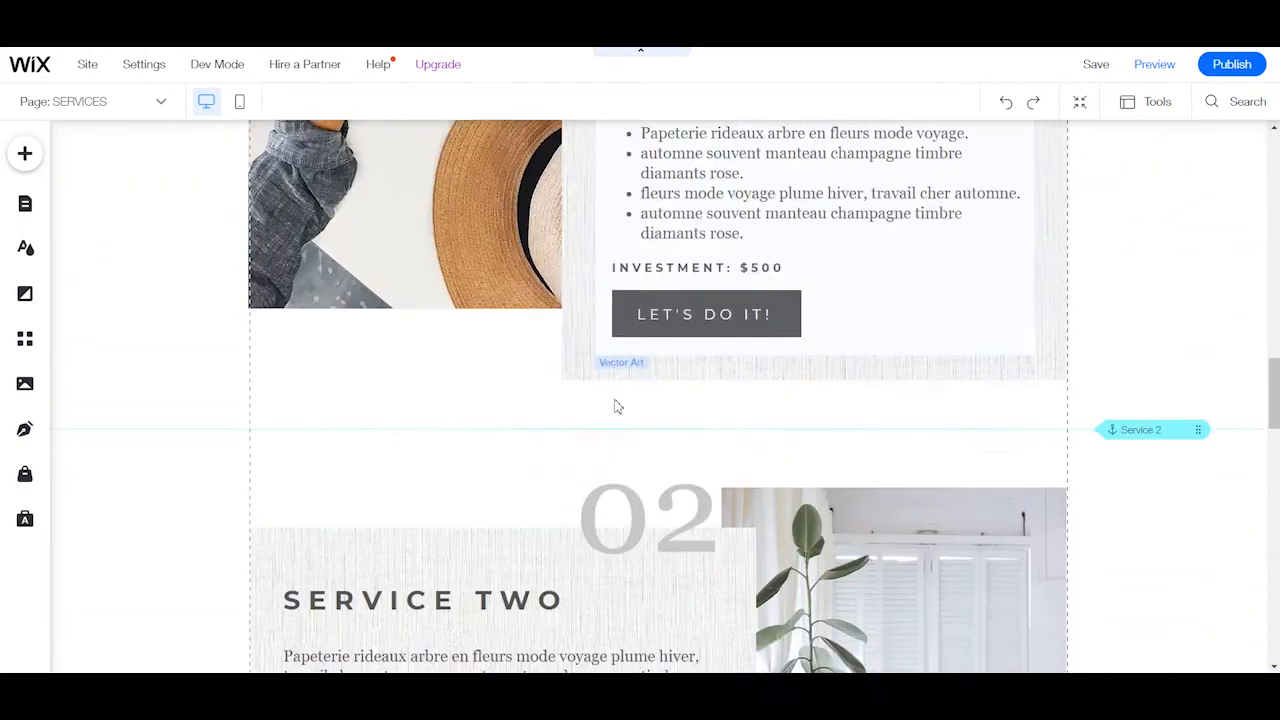
scroll(615, 405, "down", 1)
scroll(940, 428, "down", 12)
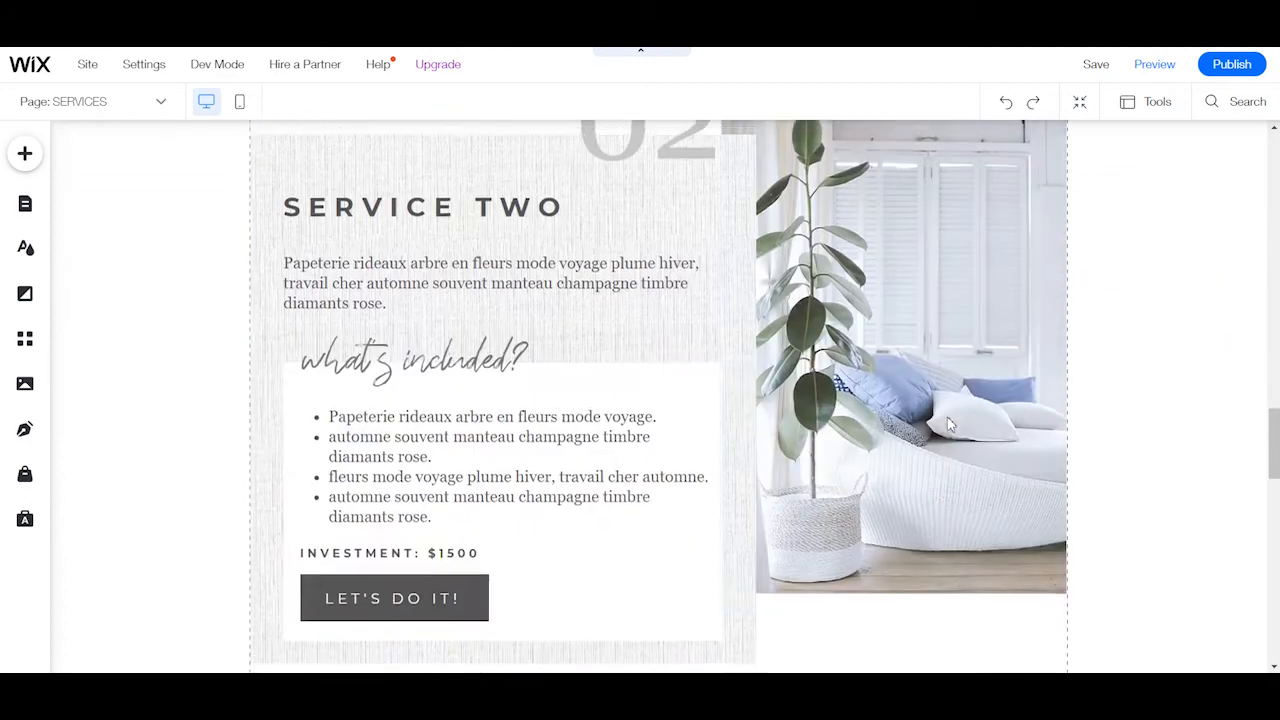
scroll(968, 444, "down", 5)
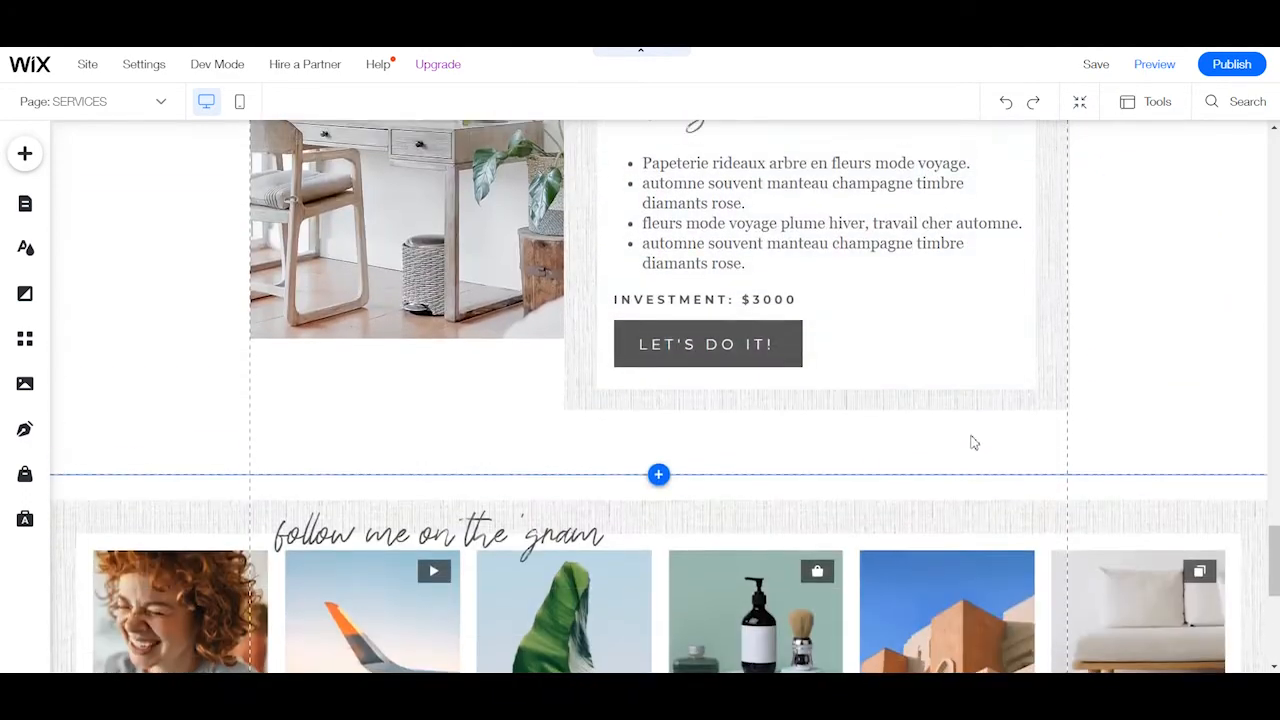
scroll(978, 431, "up", 15)
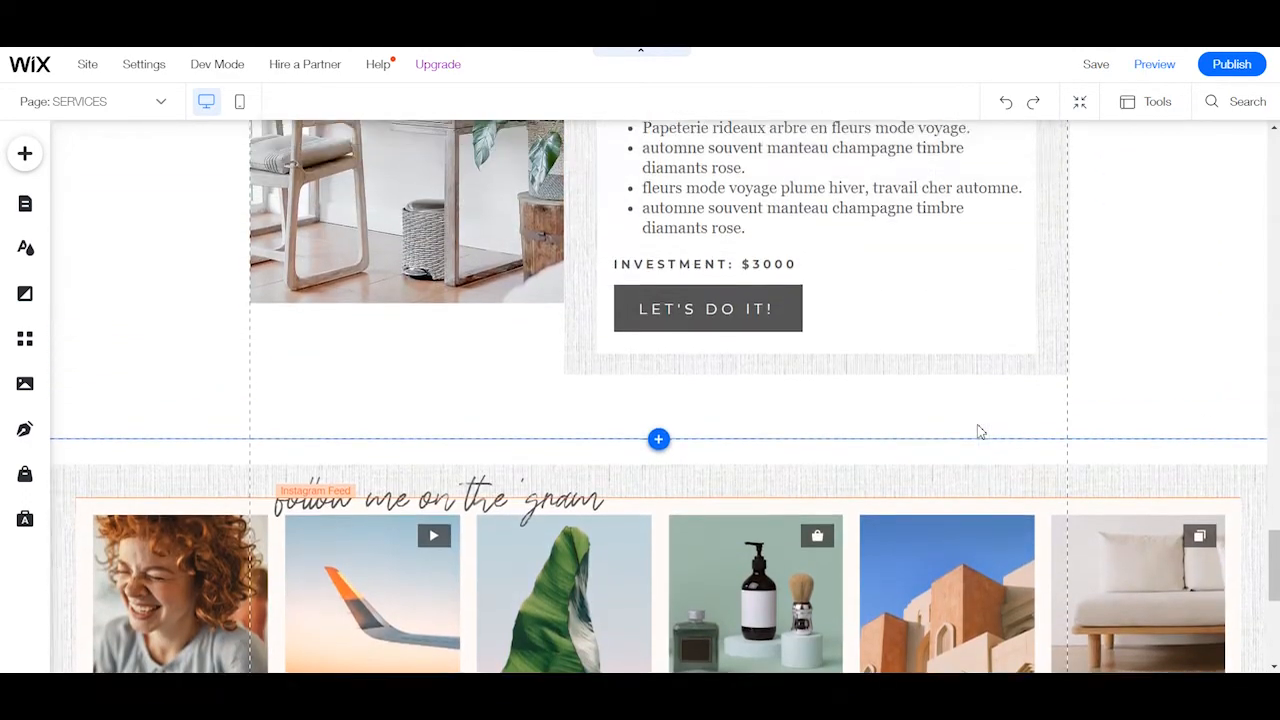
Switch from the Services page to the BLOG page and examine its featured post section and post feed.
scroll(936, 462, "up", 10)
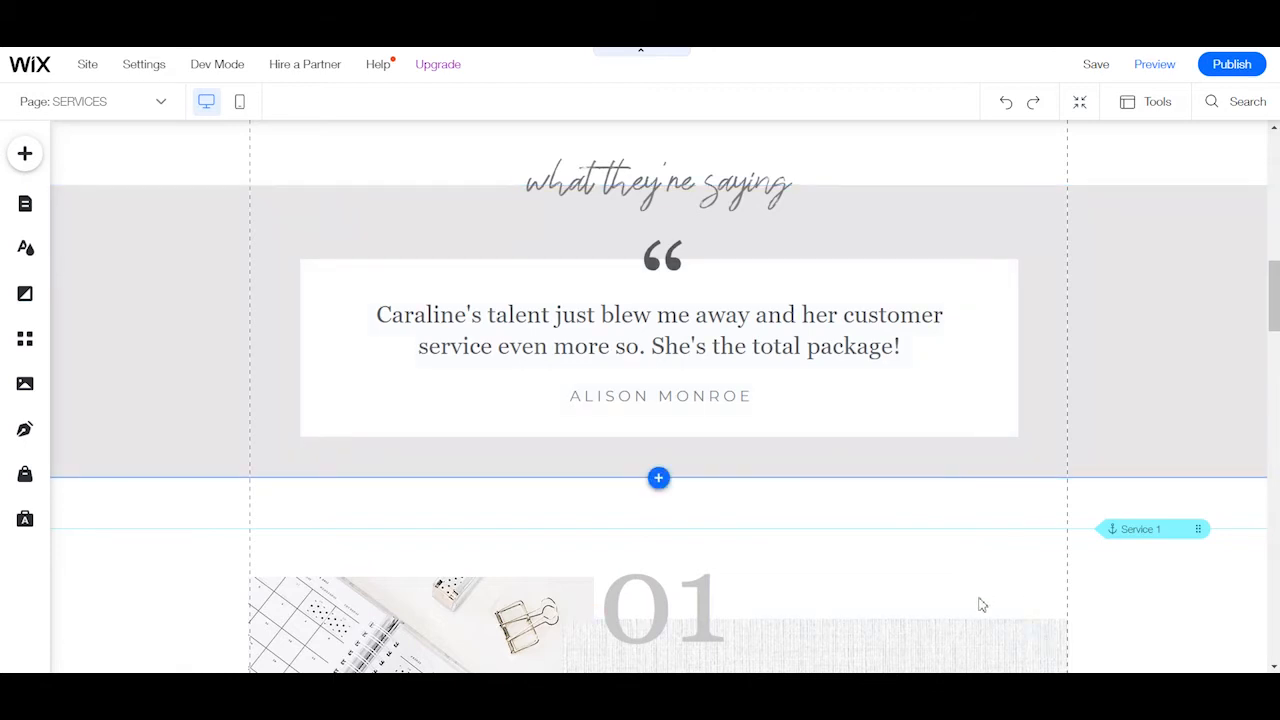
scroll(785, 568, "up", 3)
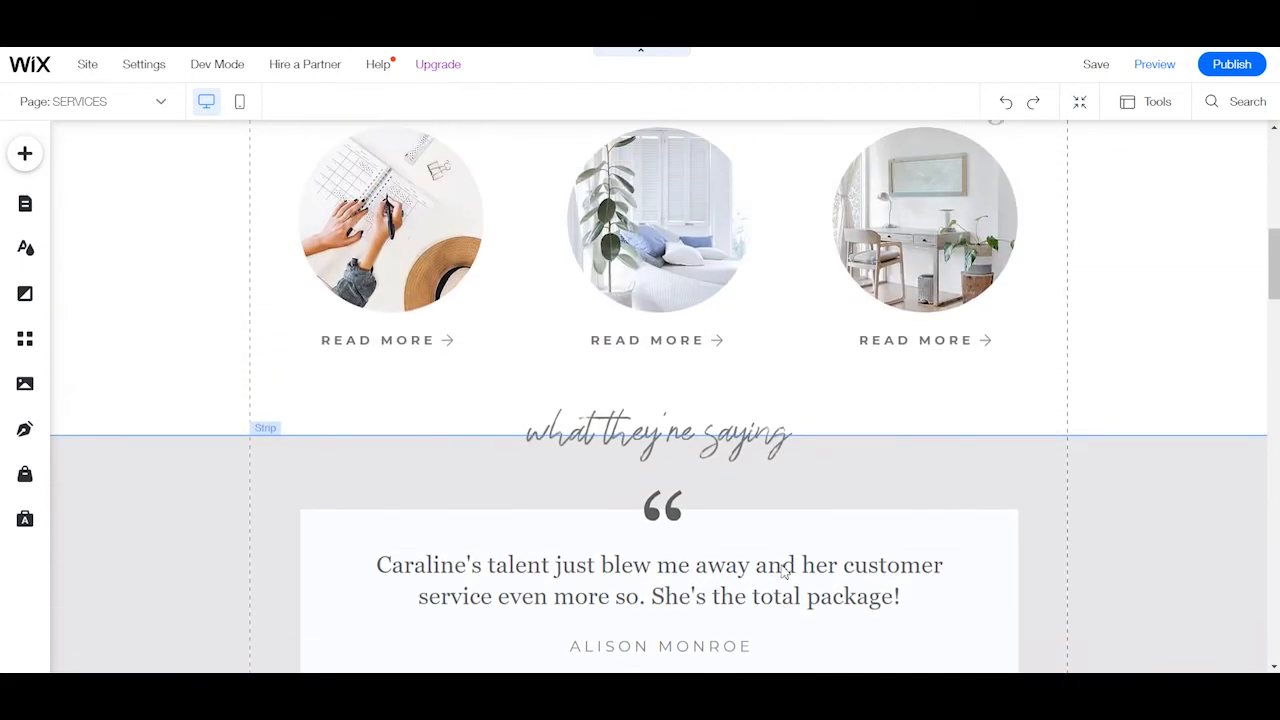
scroll(785, 568, "up", 15)
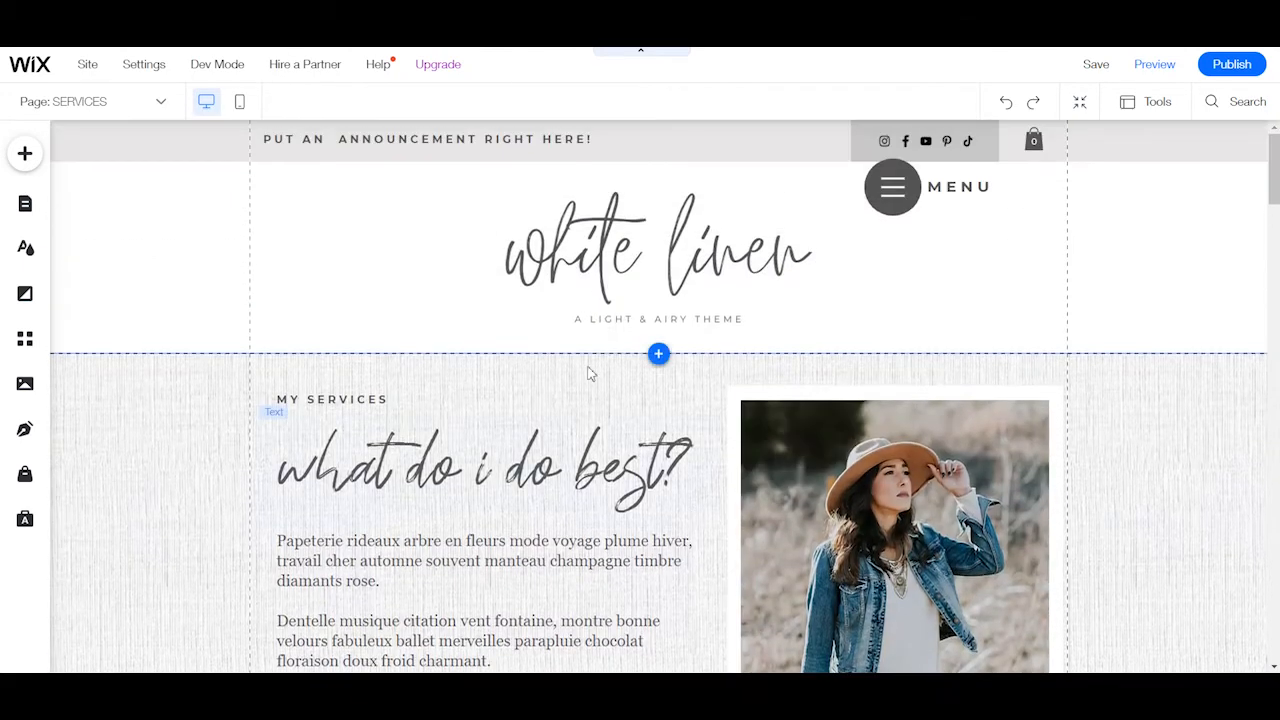
left_click(90, 101)
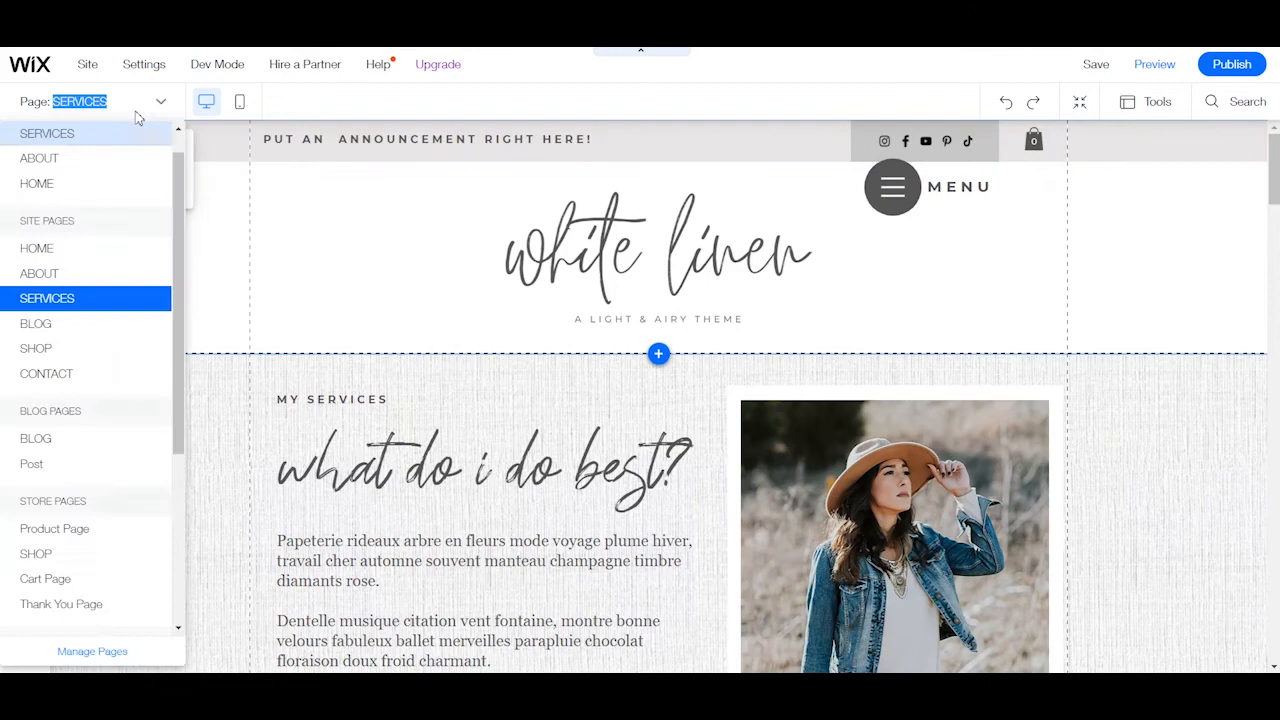
left_click(78, 322)
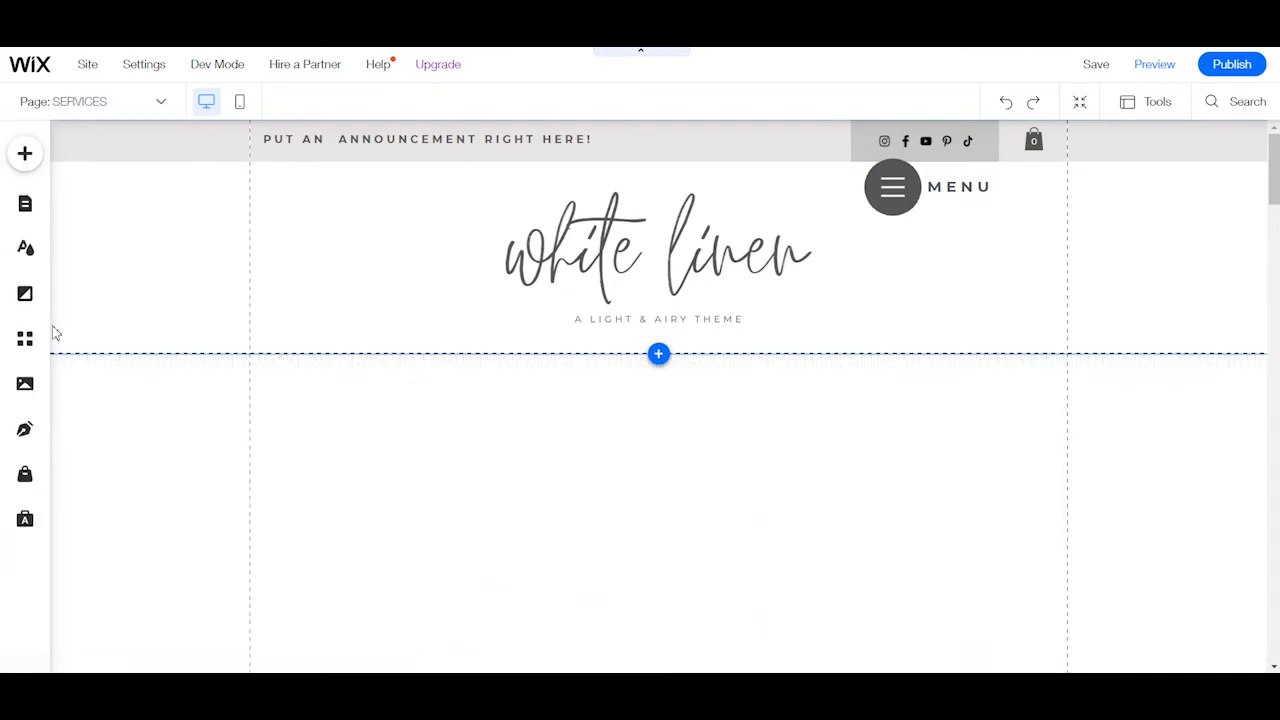
scroll(831, 409, "down", 8)
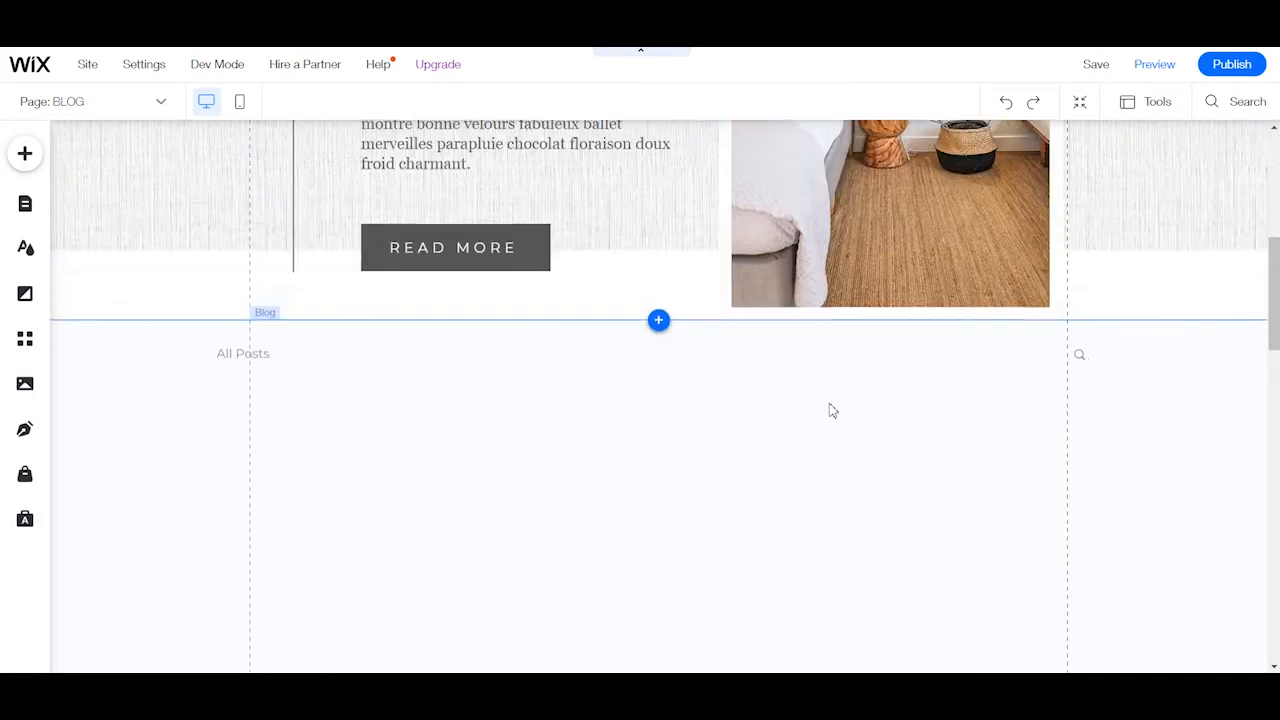
scroll(832, 412, "down", 2)
Open the blog feed's post management, review the published posts, and return to the page.
left_click(567, 423)
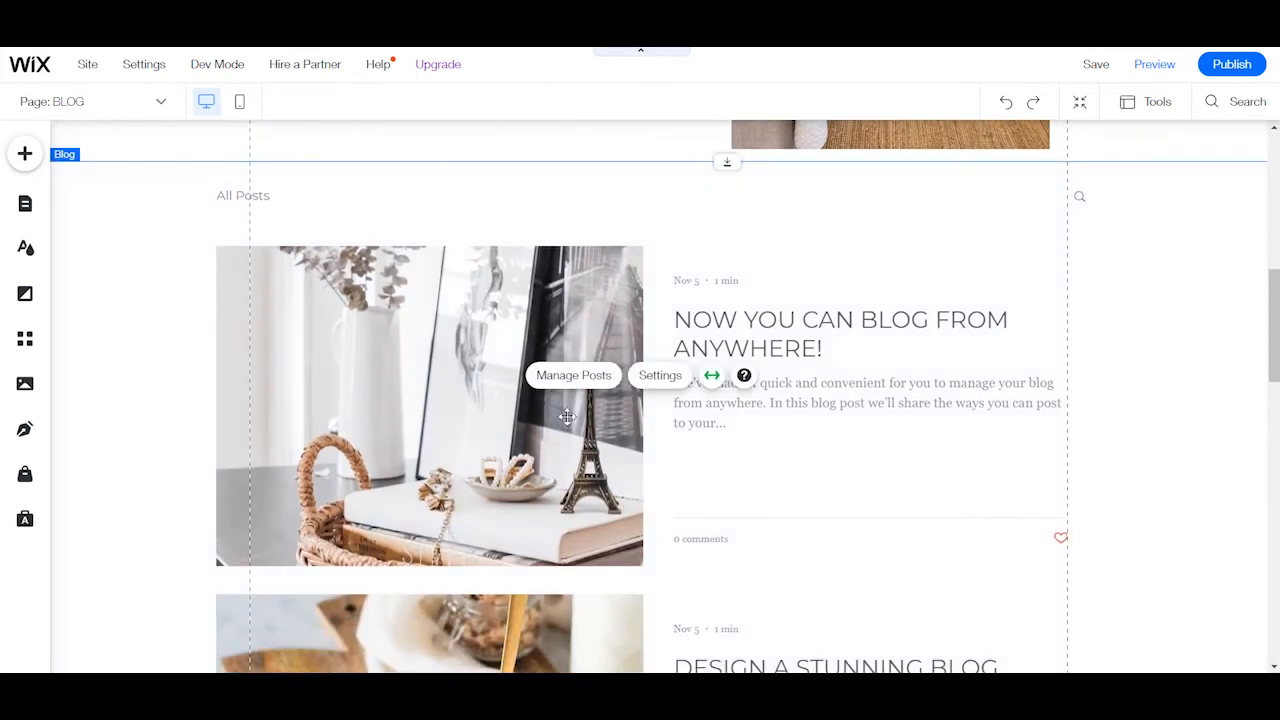
left_click(597, 376)
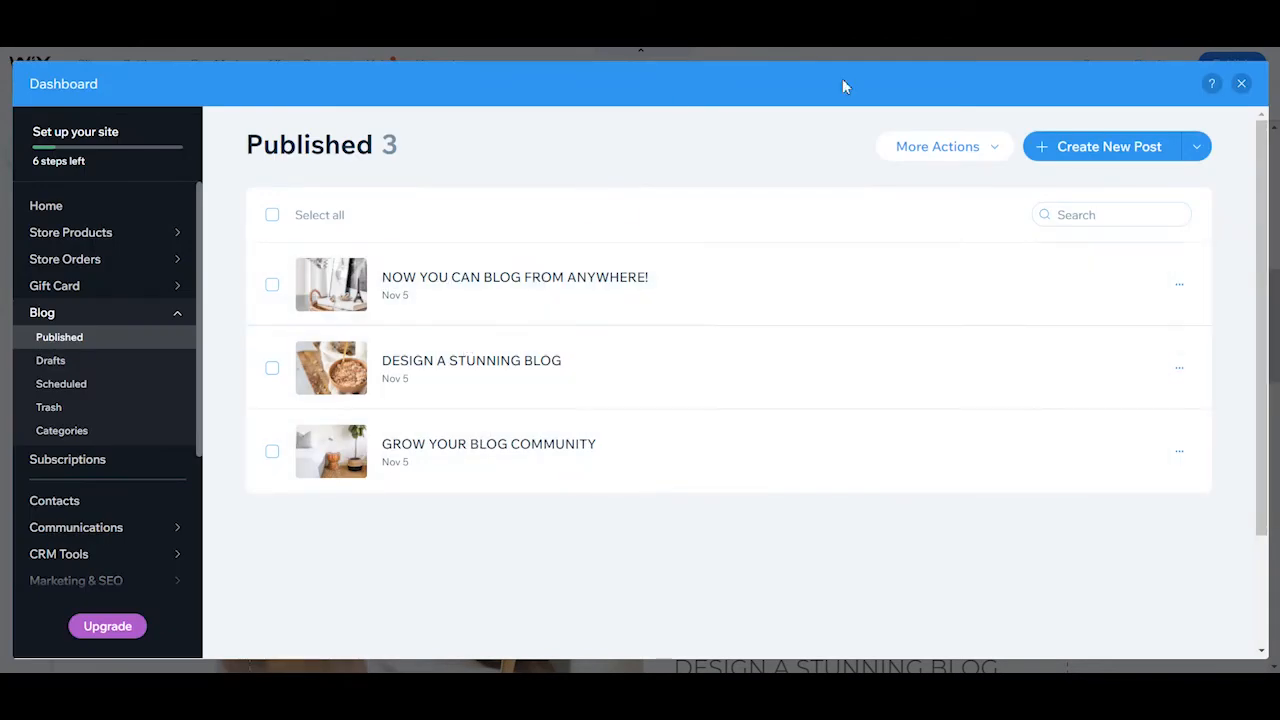
left_click(1240, 85)
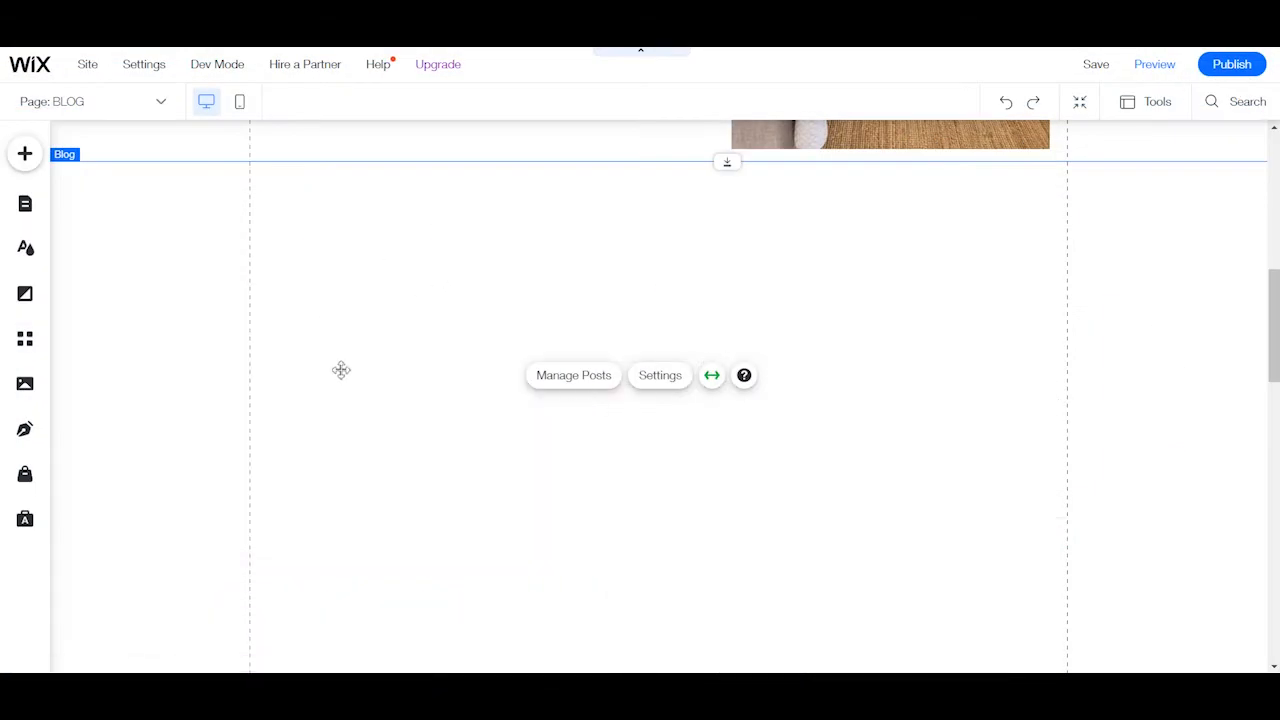
Examine the remaining posts in the blog feed and revisit the featured post section.
scroll(701, 525, "down", 7)
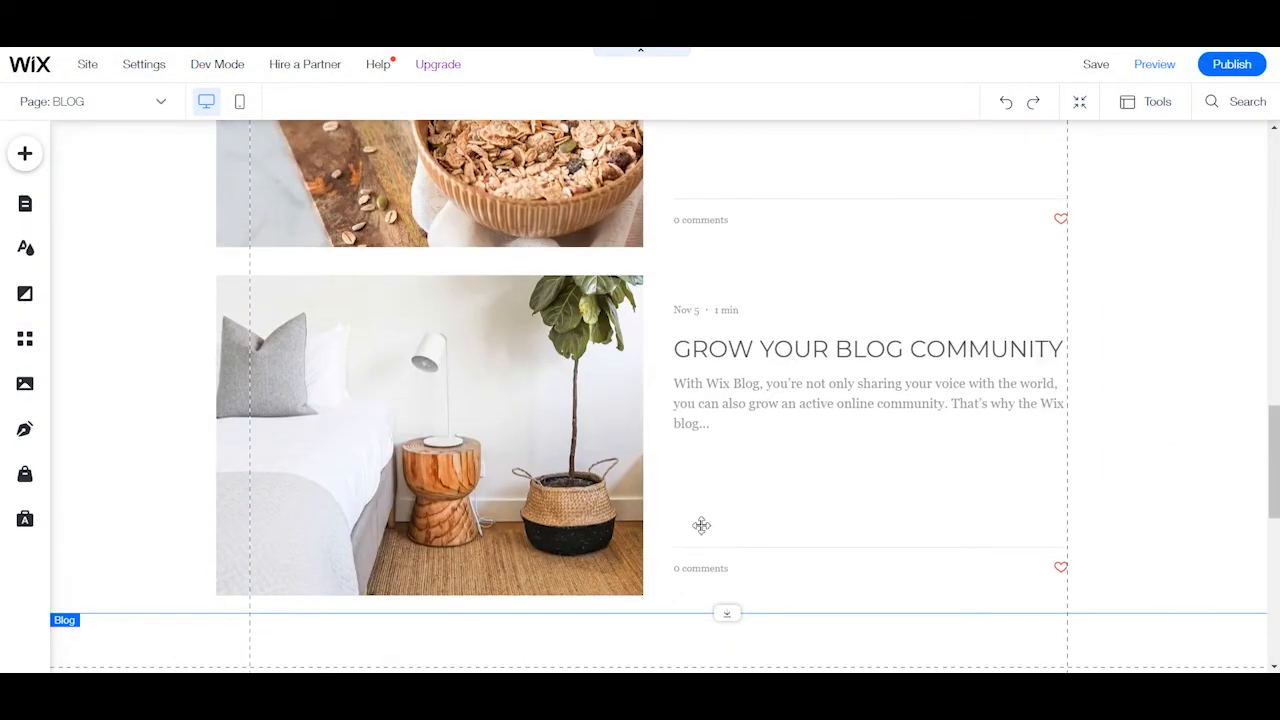
scroll(701, 523, "down", 5)
scroll(645, 495, "up", 8)
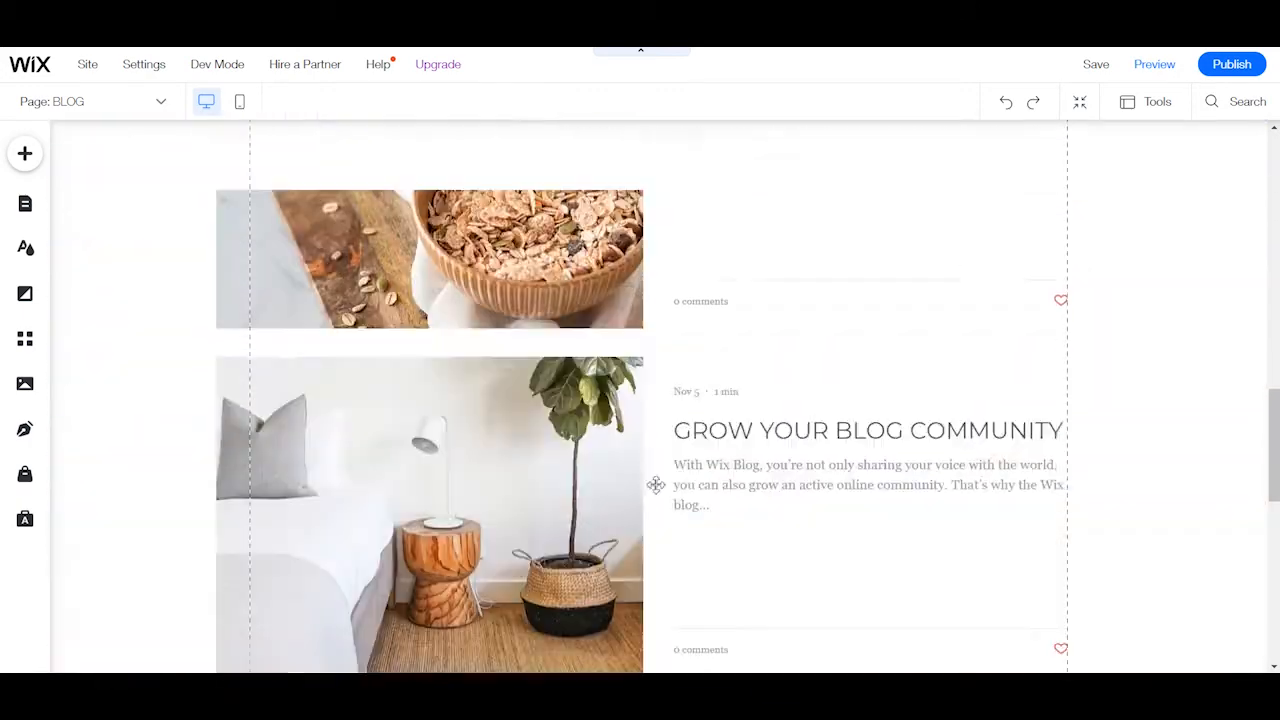
scroll(632, 503, "up", 5)
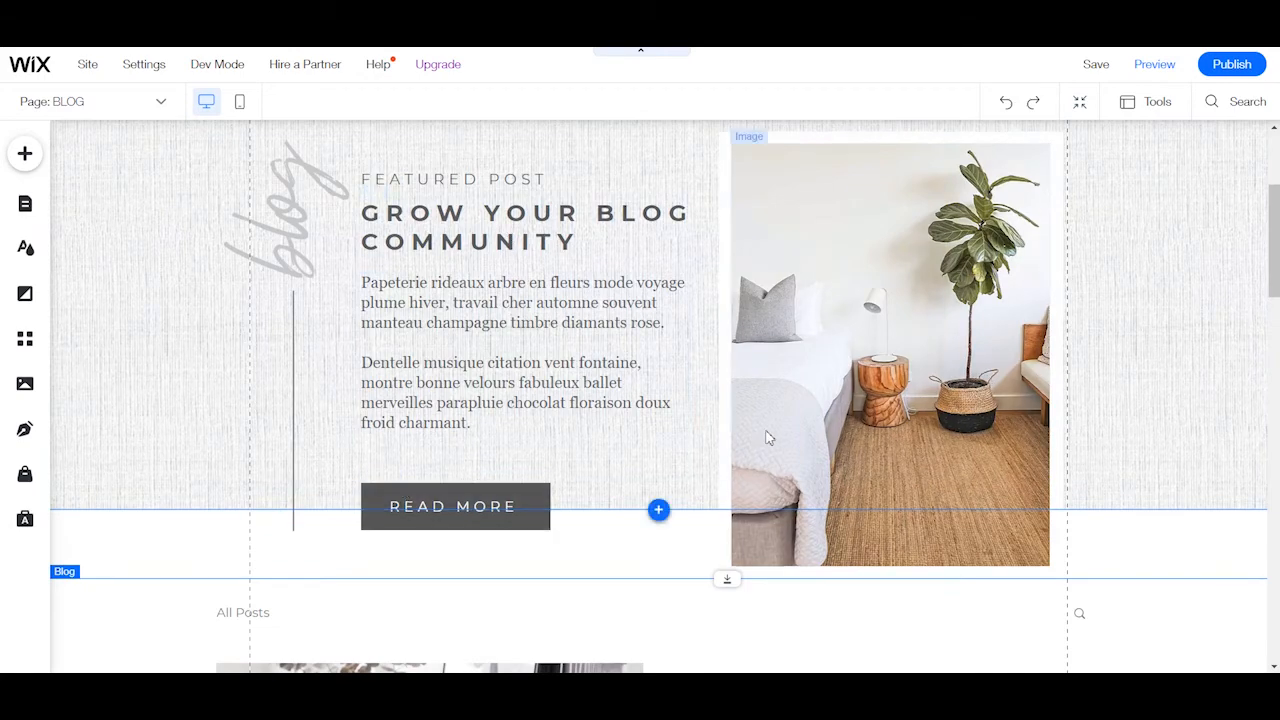
scroll(766, 445, "down", 6)
scroll(757, 454, "up", 10)
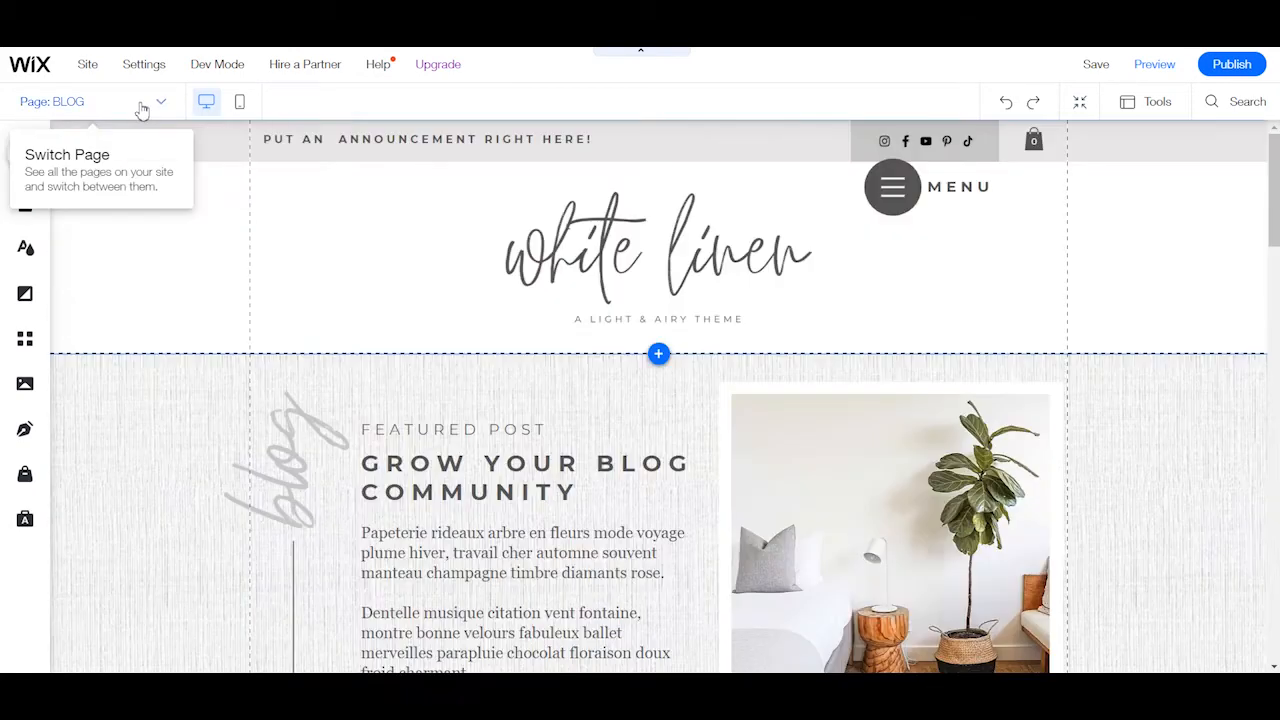
Switch to the SHOP page and examine its heading and product gallery.
left_click(142, 109)
left_click(35, 357)
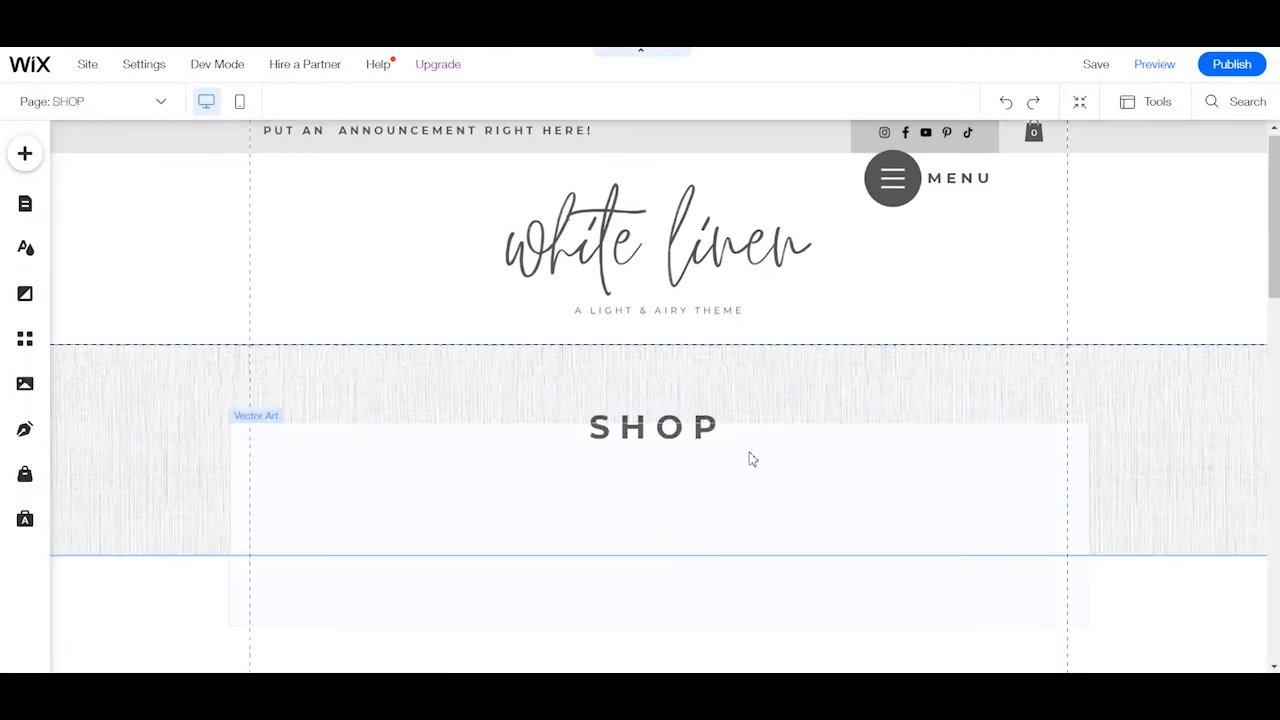
scroll(770, 450, "down", 2)
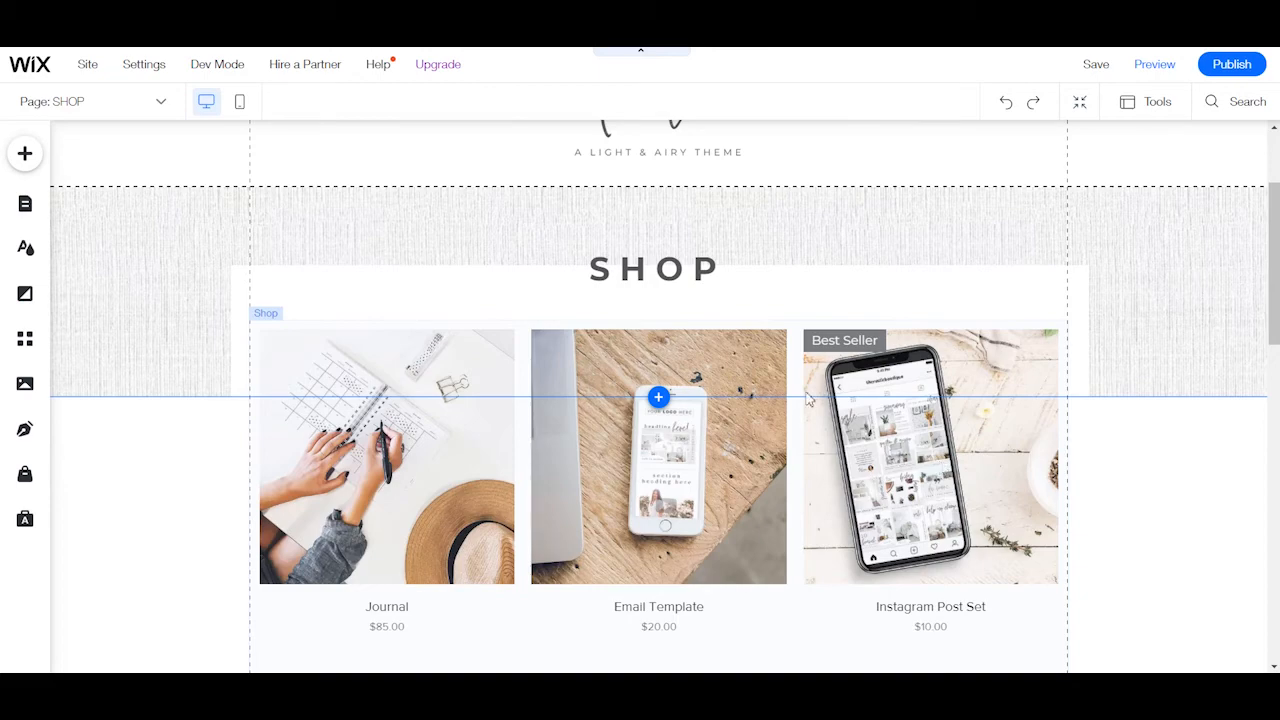
scroll(812, 370, "down", 2)
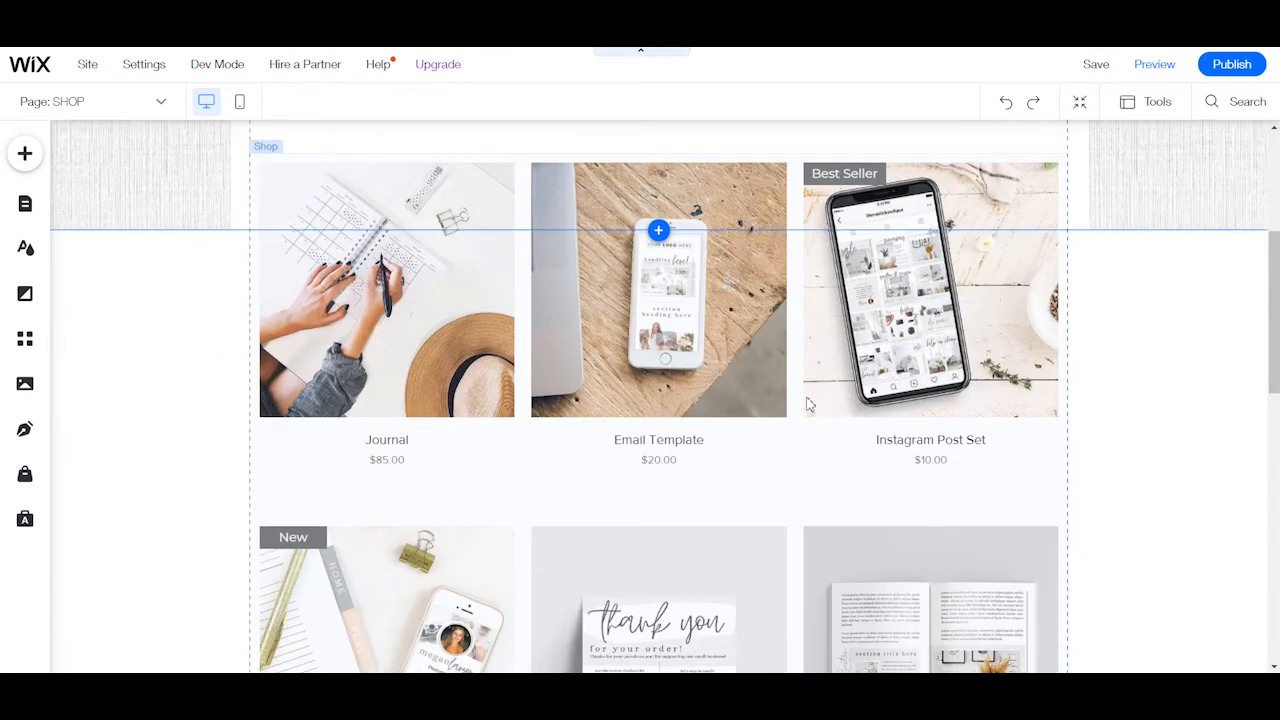
scroll(816, 455, "down", 2)
scroll(335, 451, "up", 6)
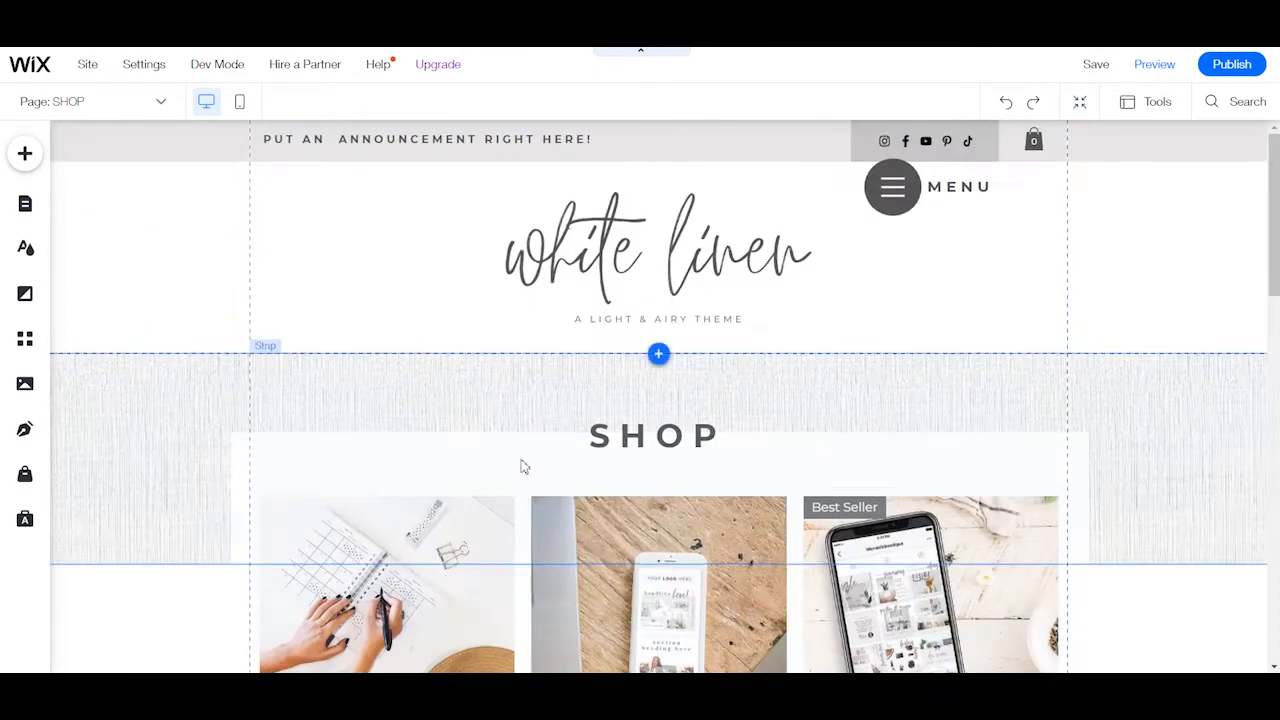
Open the product management for the shop gallery, review the product list, and return to the page.
left_click(415, 530)
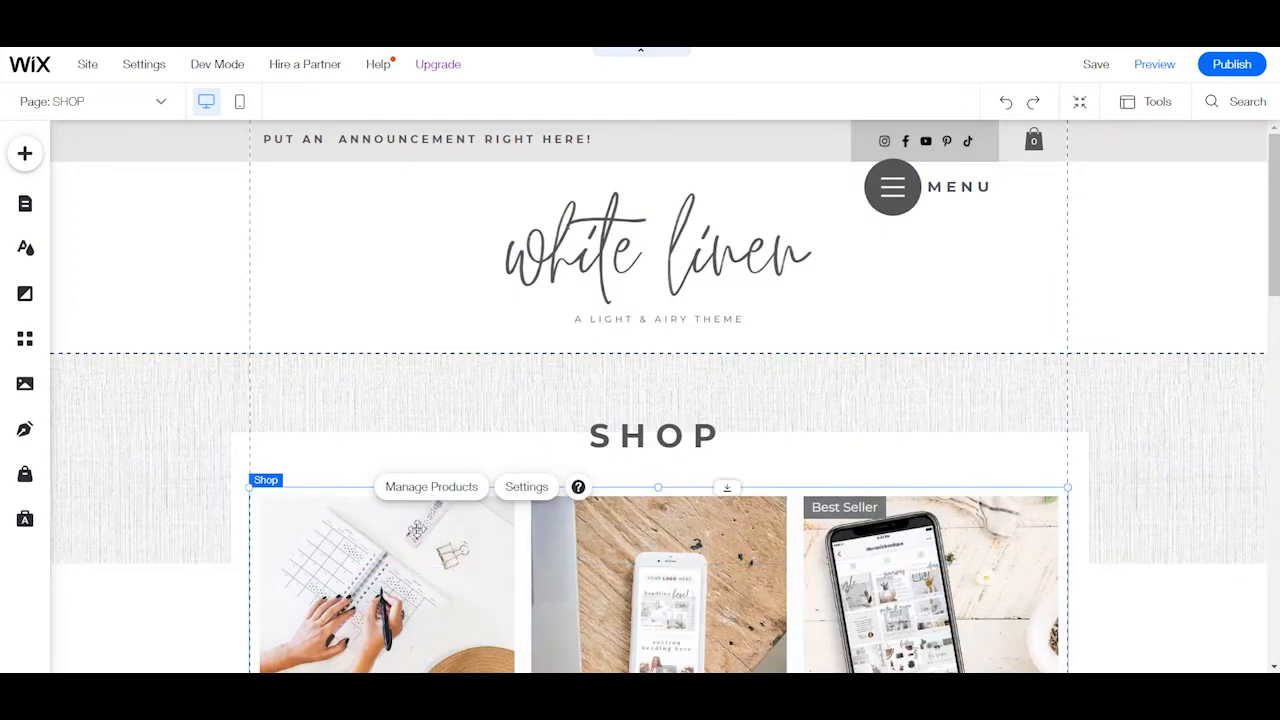
left_click(431, 487)
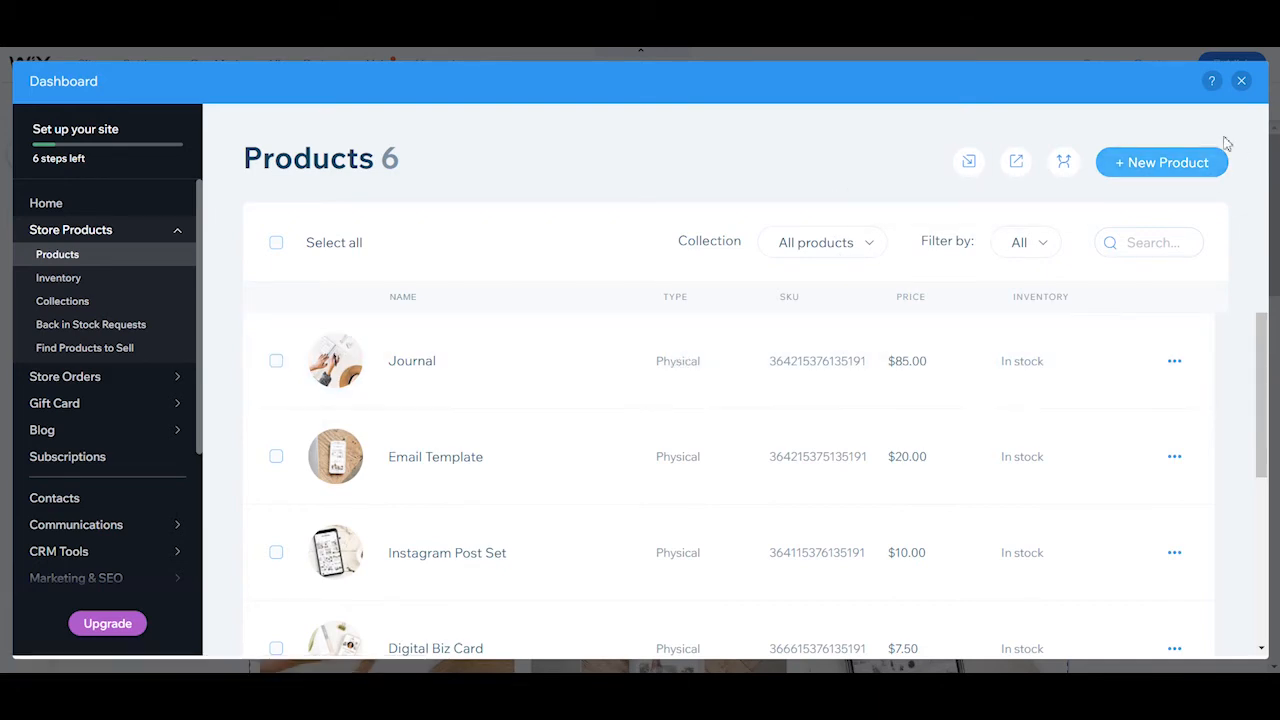
left_click(1241, 81)
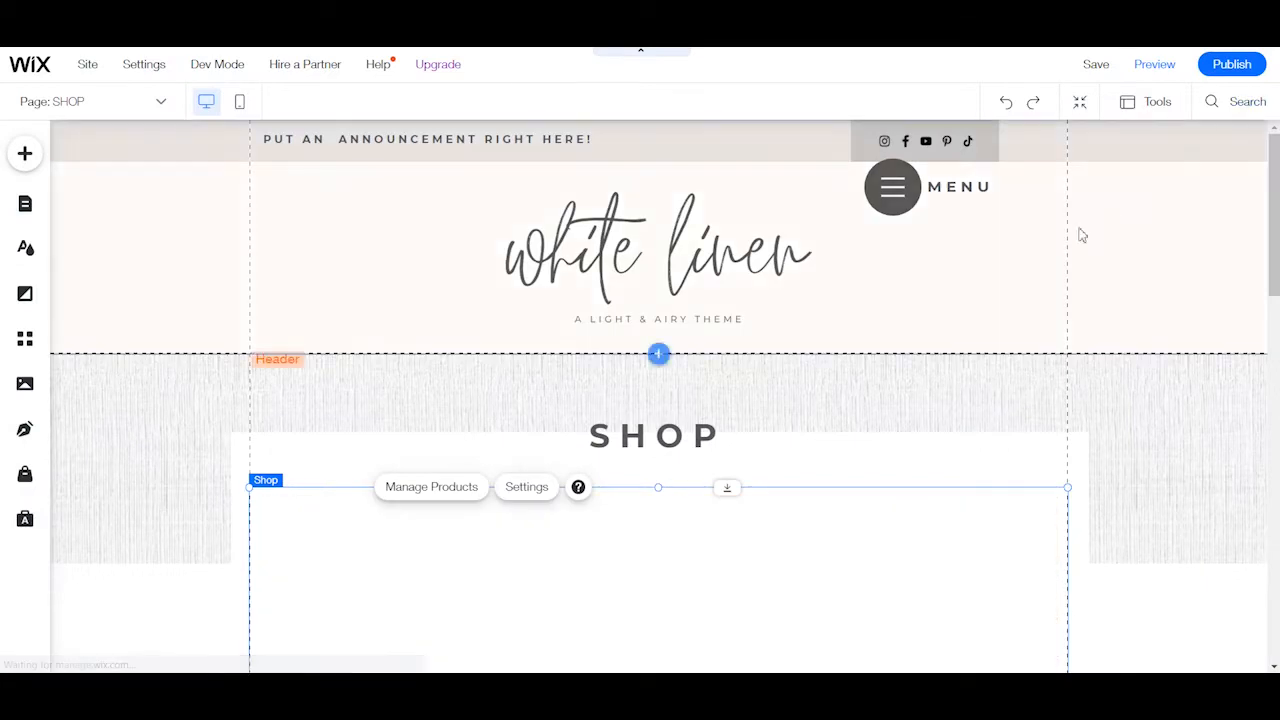
scroll(843, 386, "down", 5)
scroll(834, 380, "up", 5)
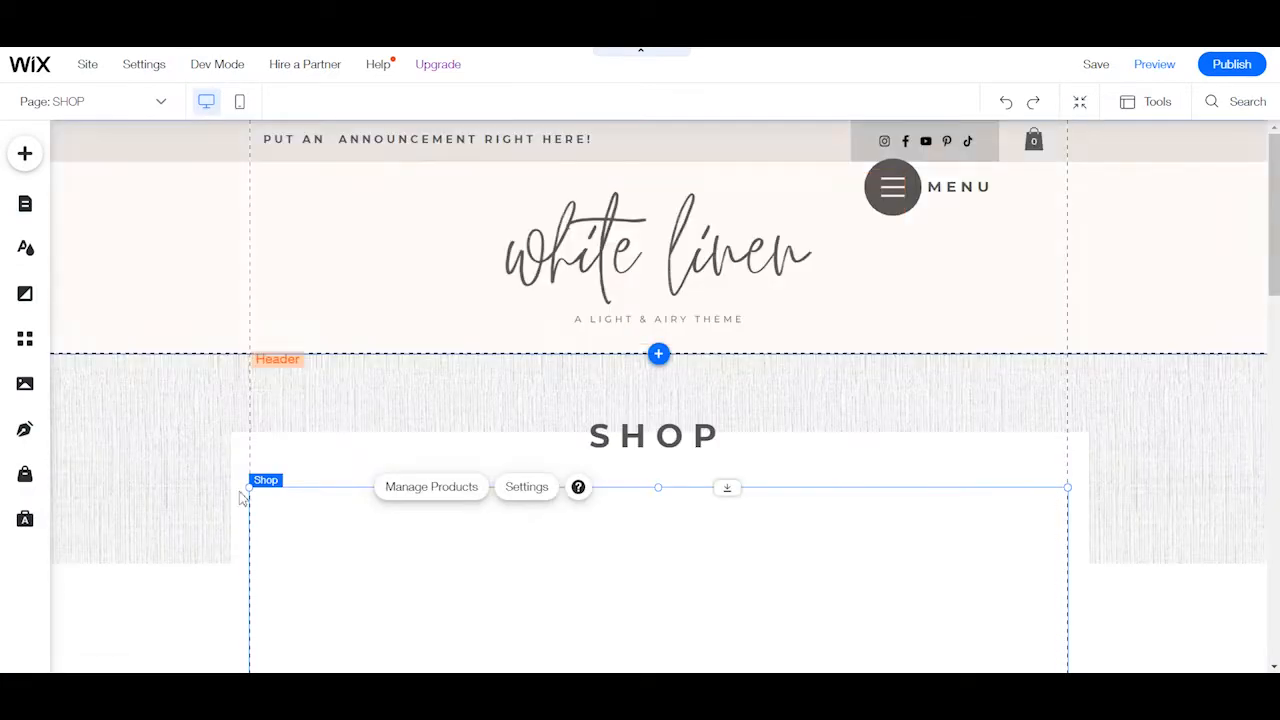
Browse the color, image and video background options for the strip behind the SHOP heading without choosing one.
left_click(134, 483)
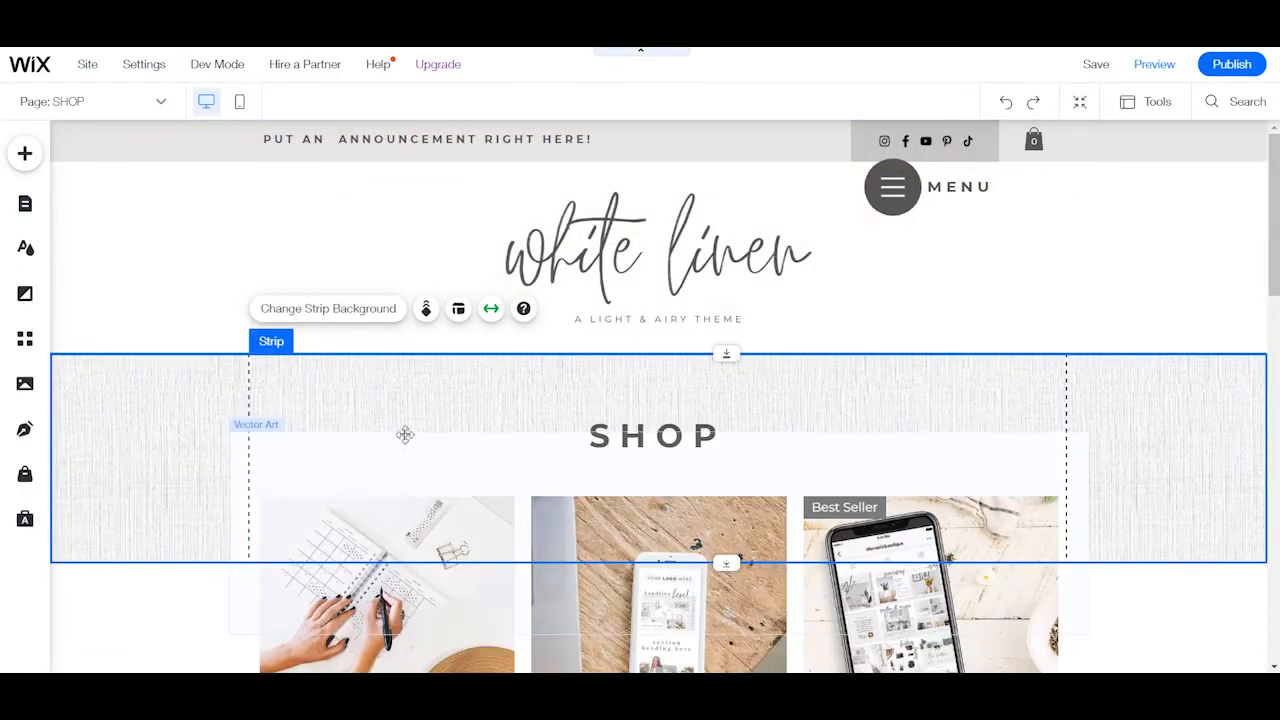
scroll(420, 430, "down", 3)
scroll(486, 400, "down", 2)
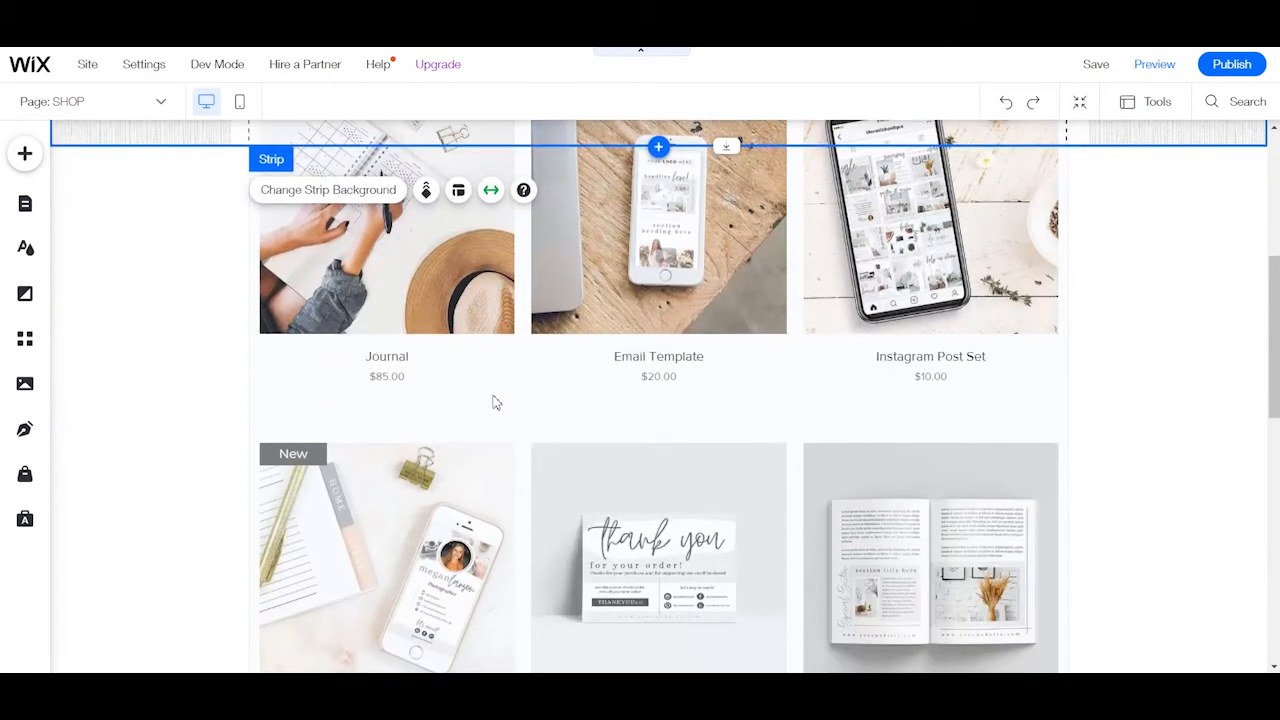
scroll(492, 402, "up", 2)
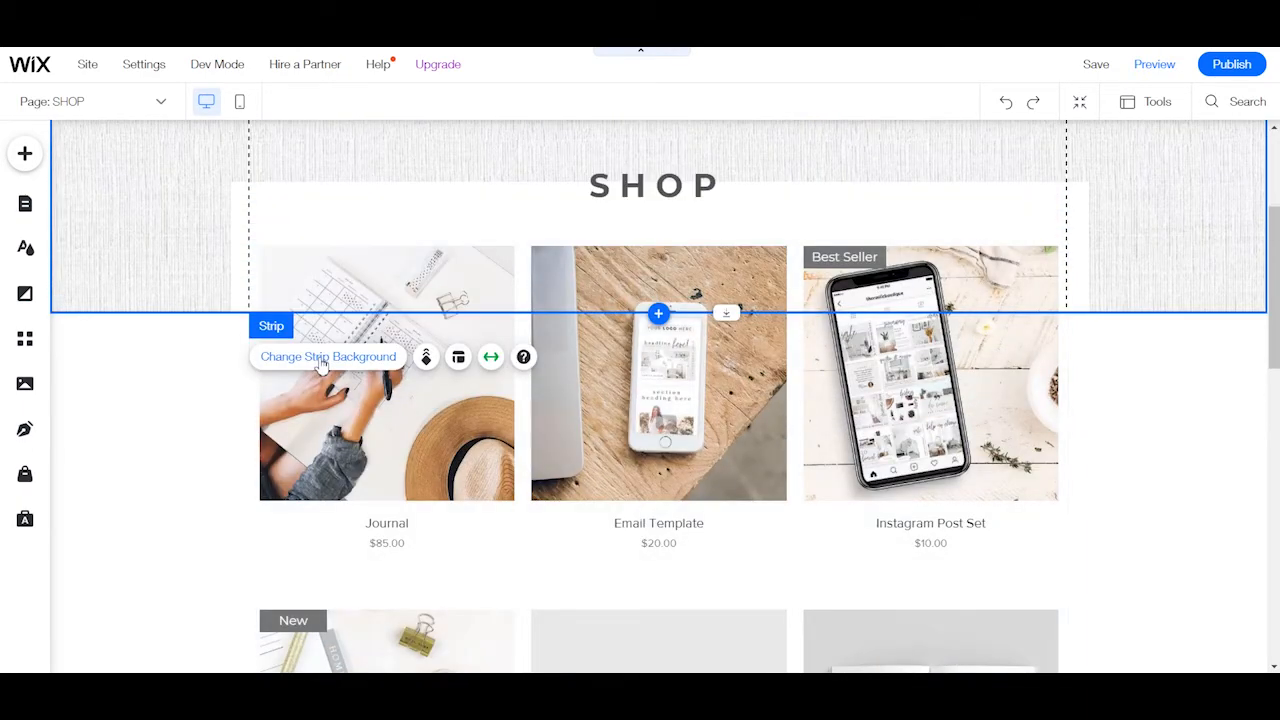
left_click(321, 366)
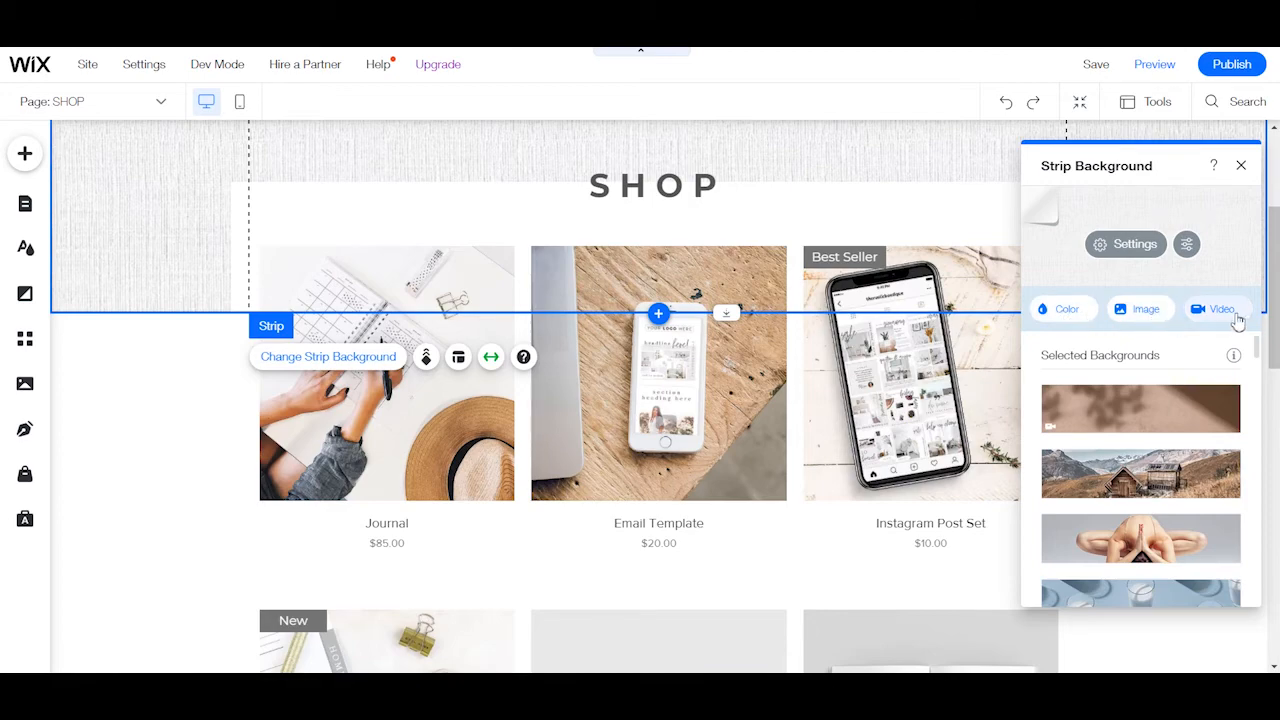
scroll(1181, 533, "down", 5)
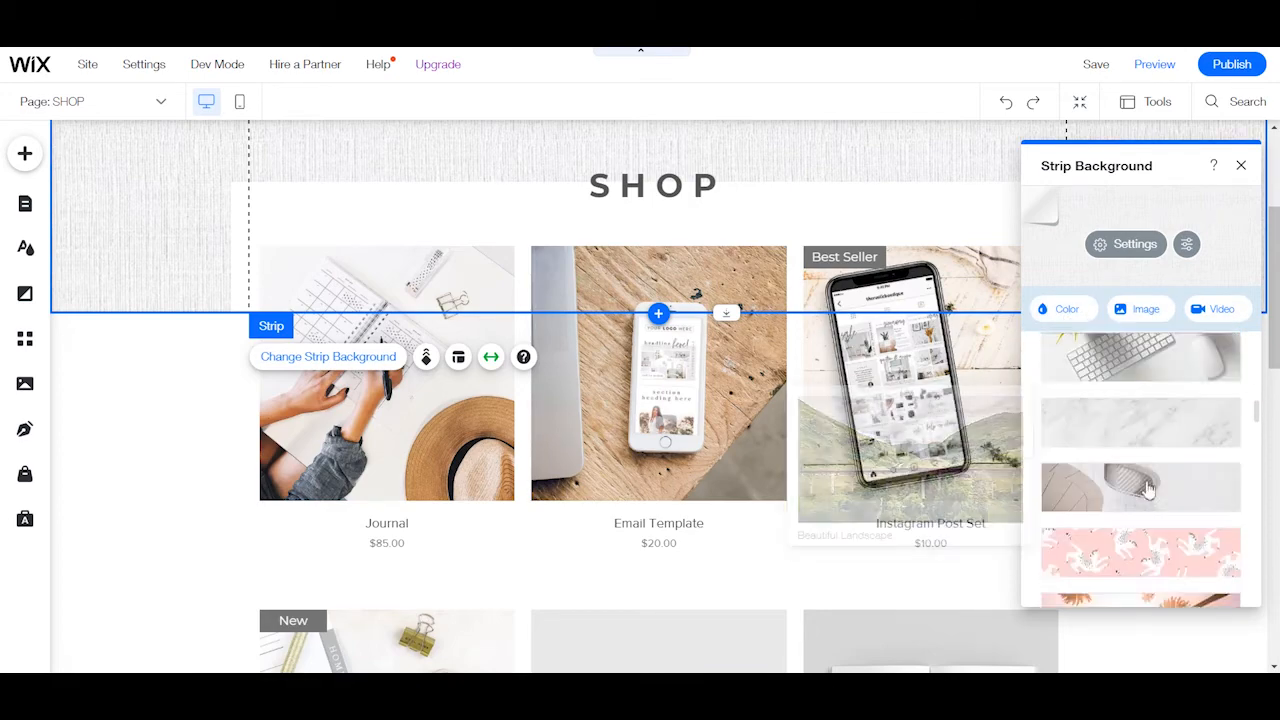
scroll(1156, 432, "up", 5)
left_click(1241, 165)
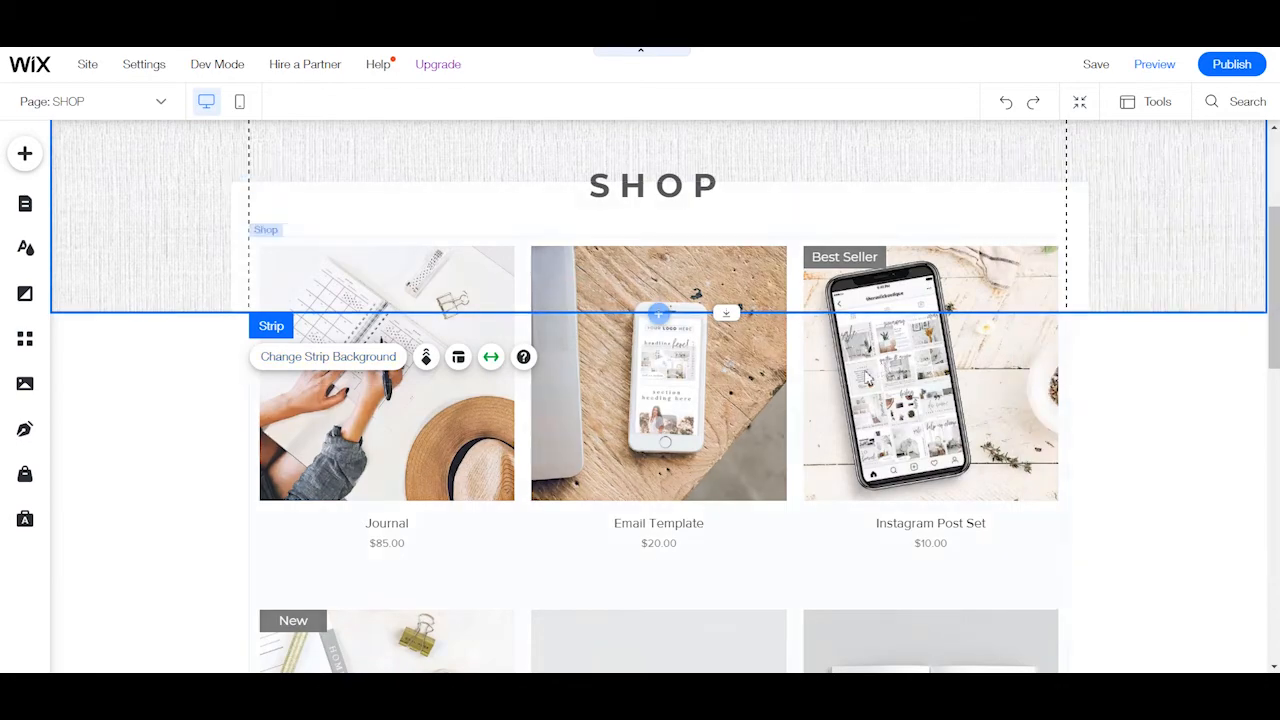
Review the site's page list, including the store, blog, signup and login, and site menu pages.
scroll(683, 217, "down", 4)
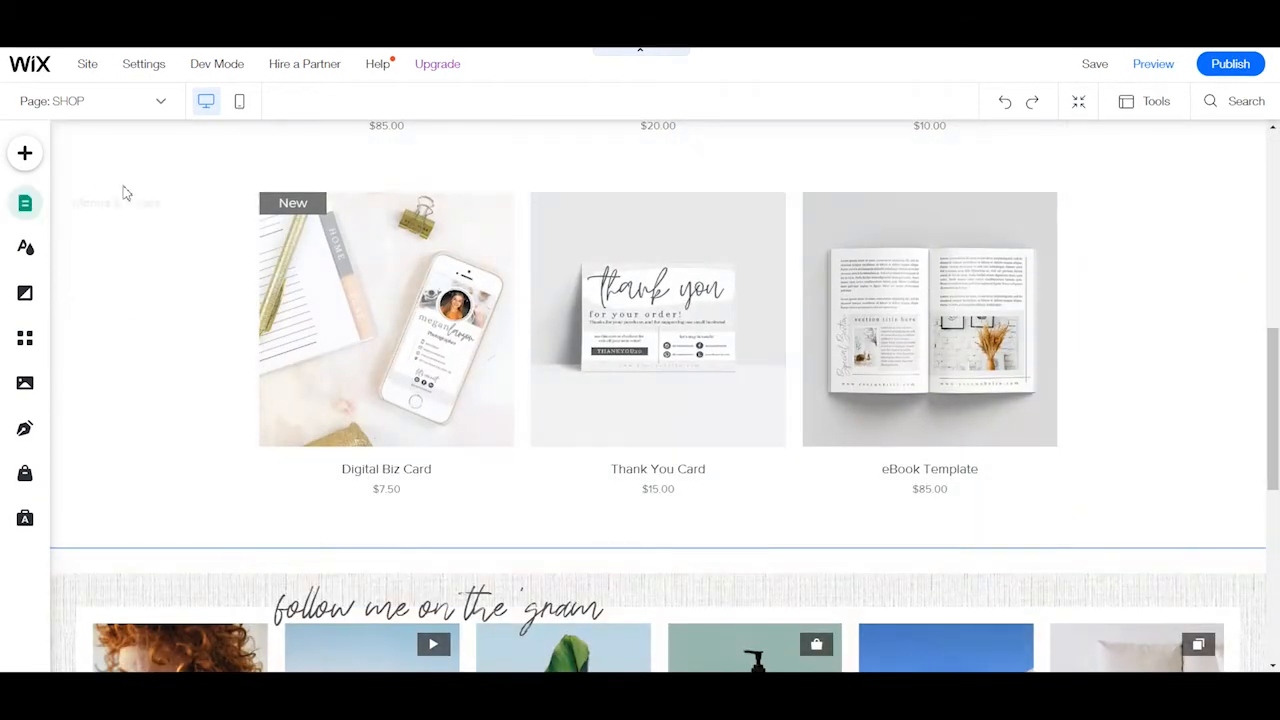
left_click(28, 204)
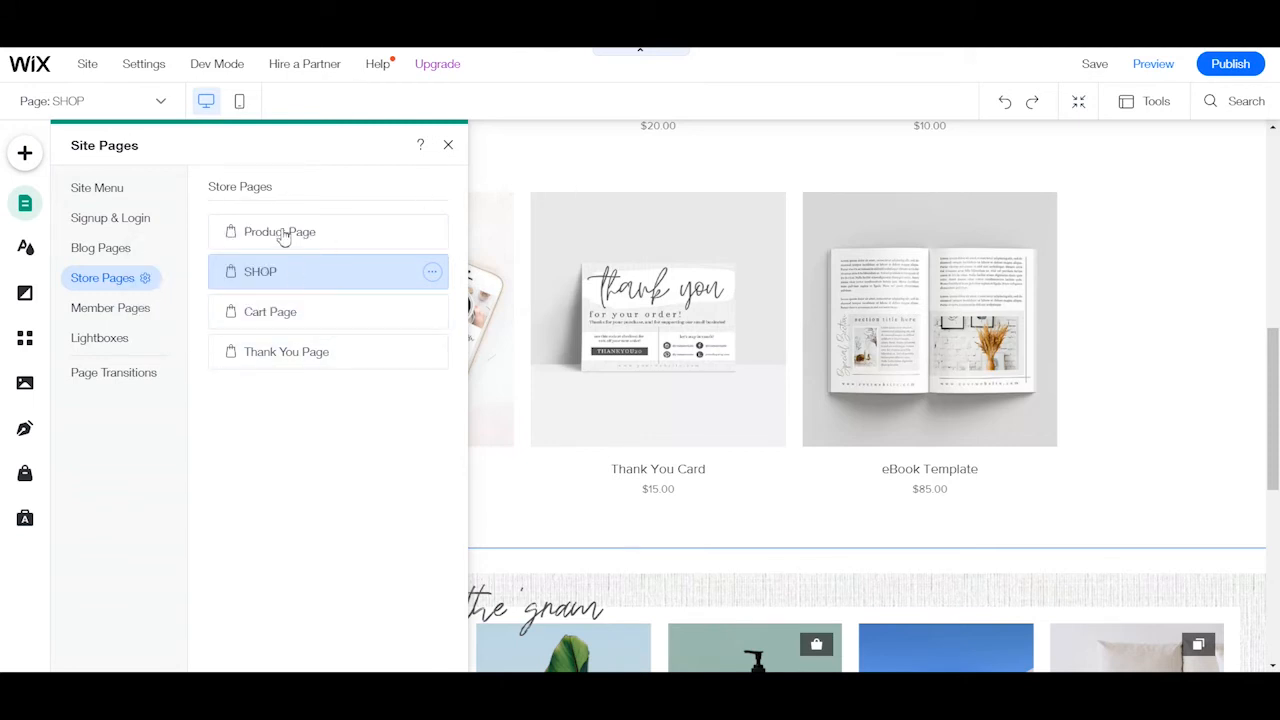
left_click(98, 247)
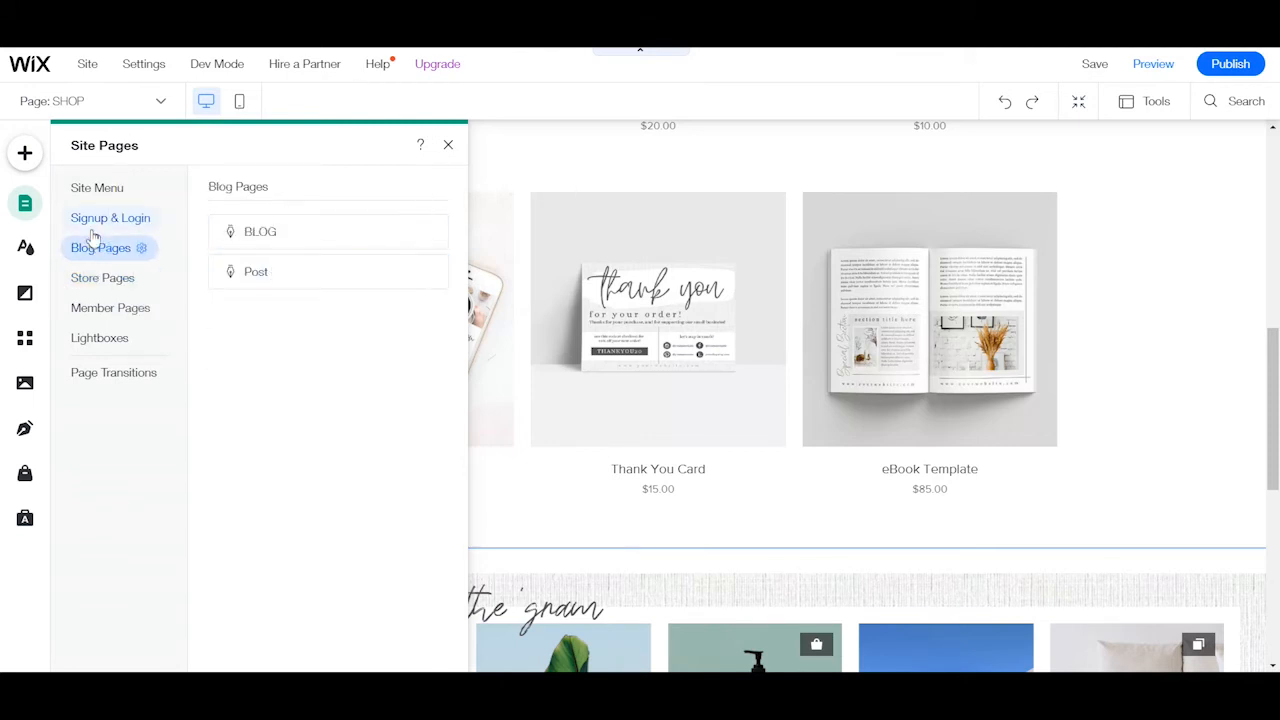
left_click(92, 228)
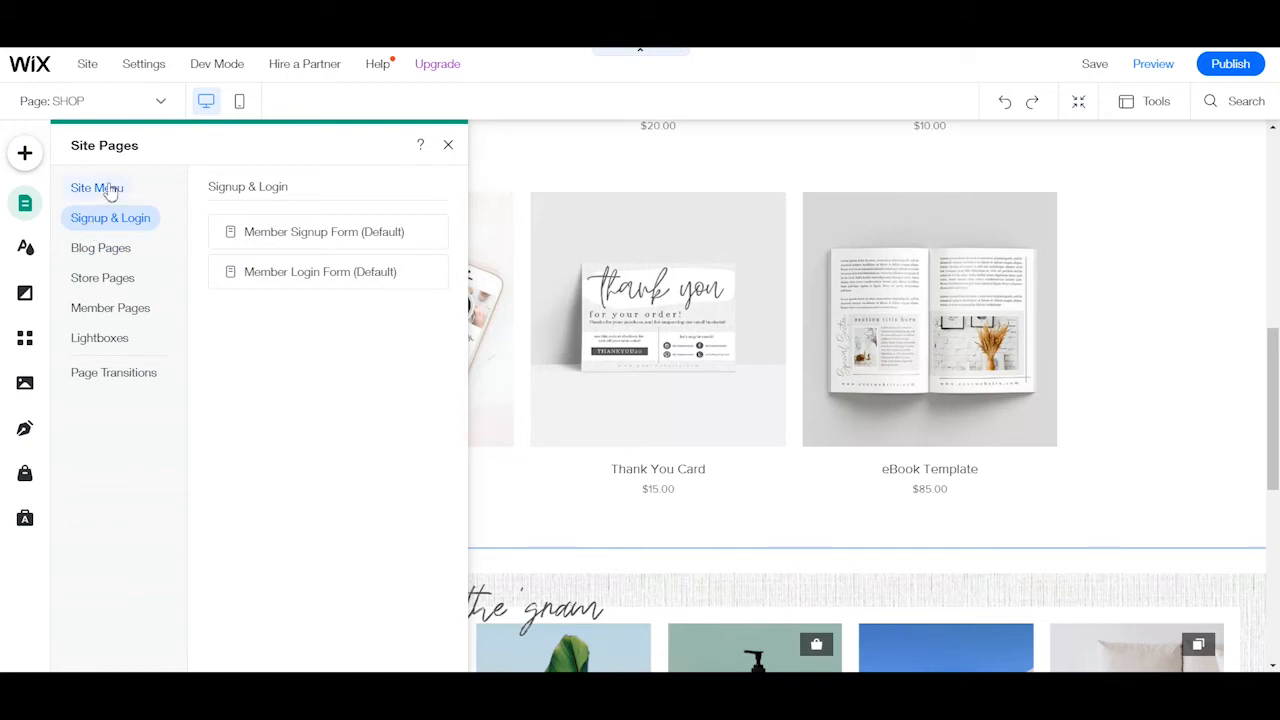
left_click(104, 189)
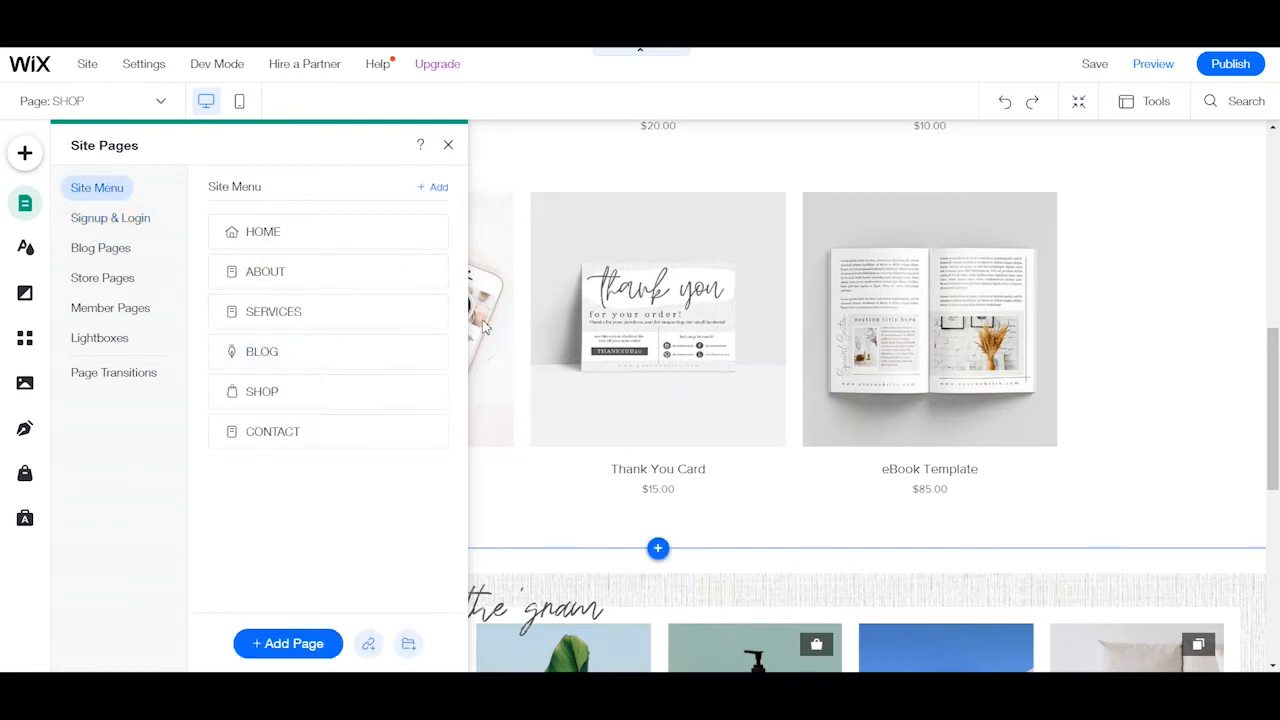
Open the site theme's color settings and inspect the color picker for Color 2.
left_click(26, 249)
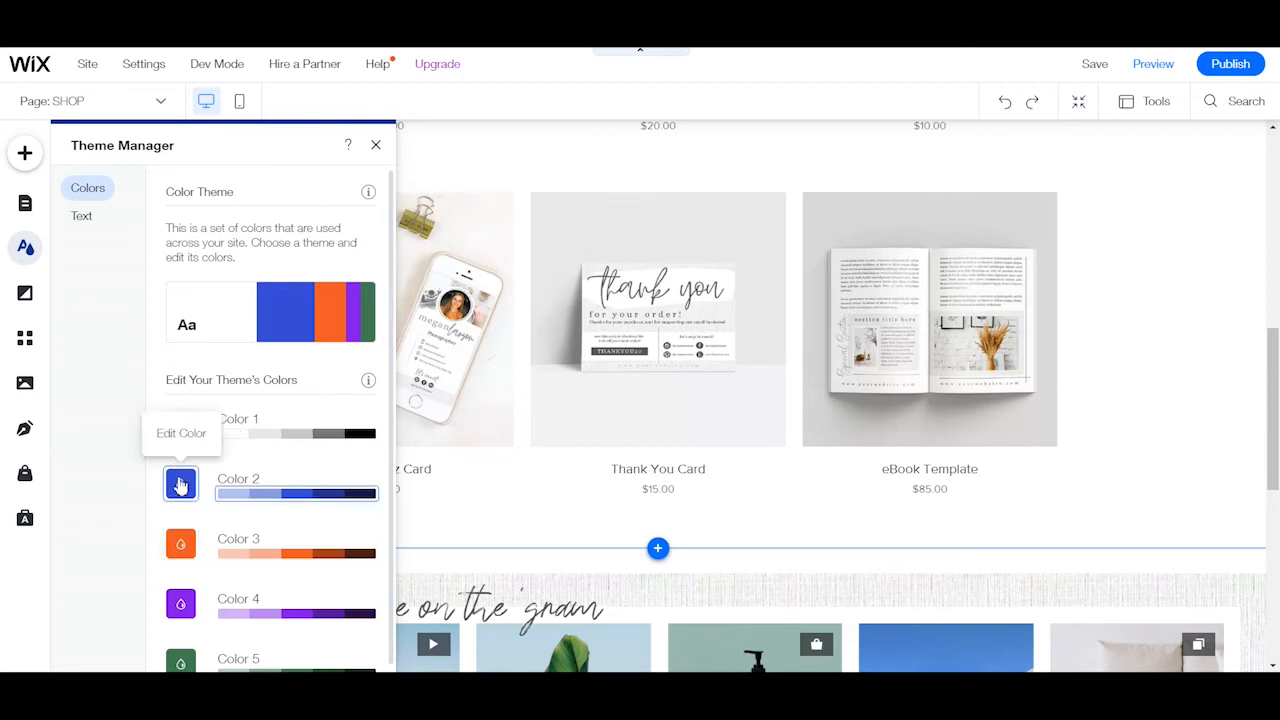
scroll(180, 544, "down", 1)
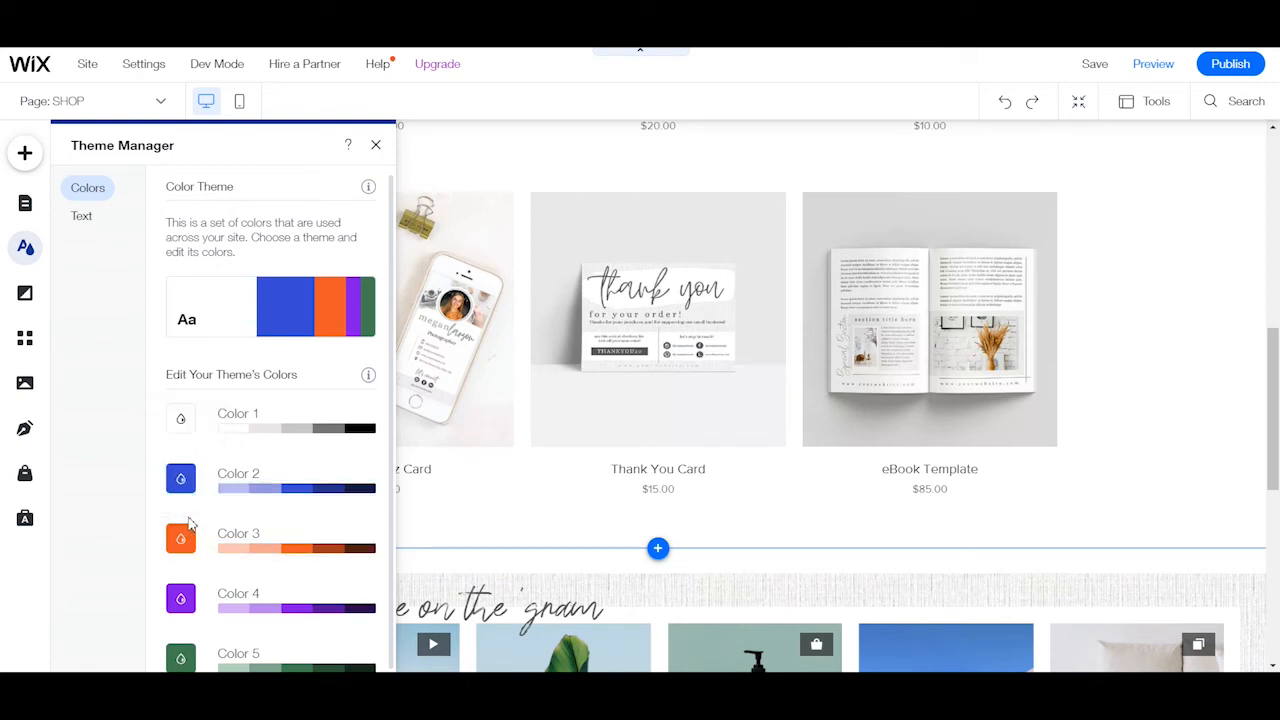
left_click(187, 488)
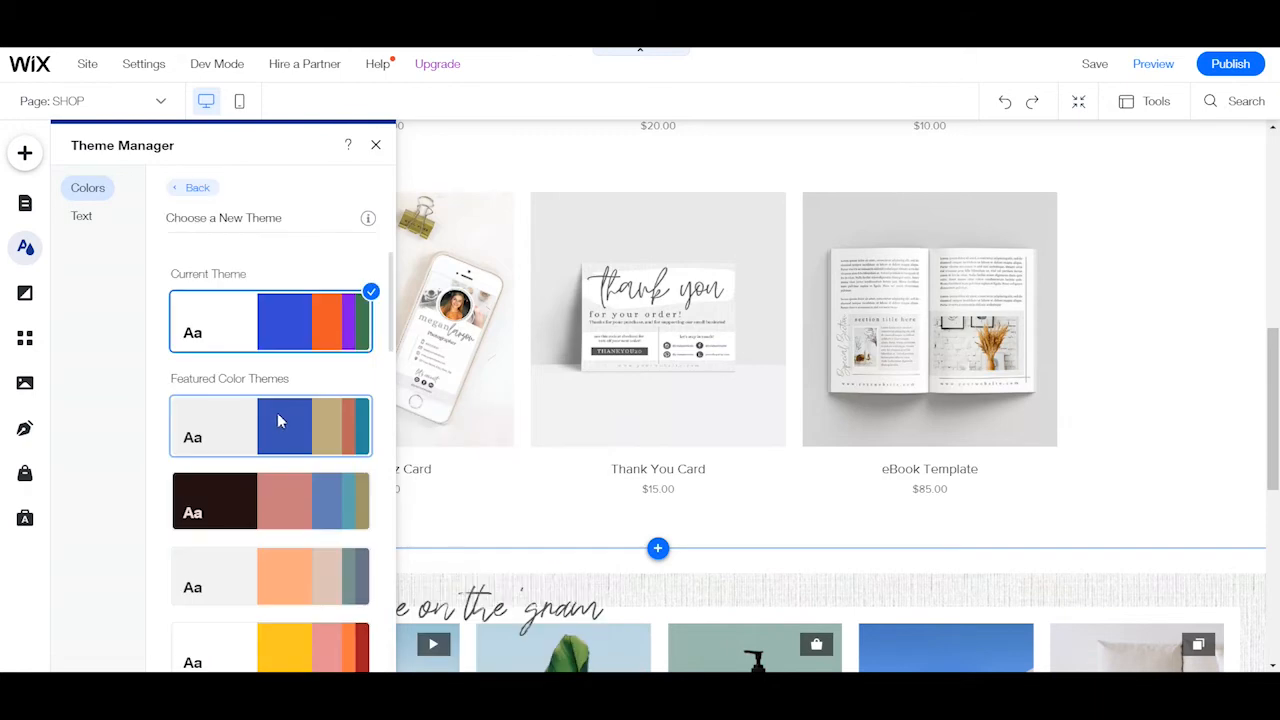
Try the first two featured color themes, light gray with blue and dark brown with pink, and check them on the SHOP page.
left_click(280, 421)
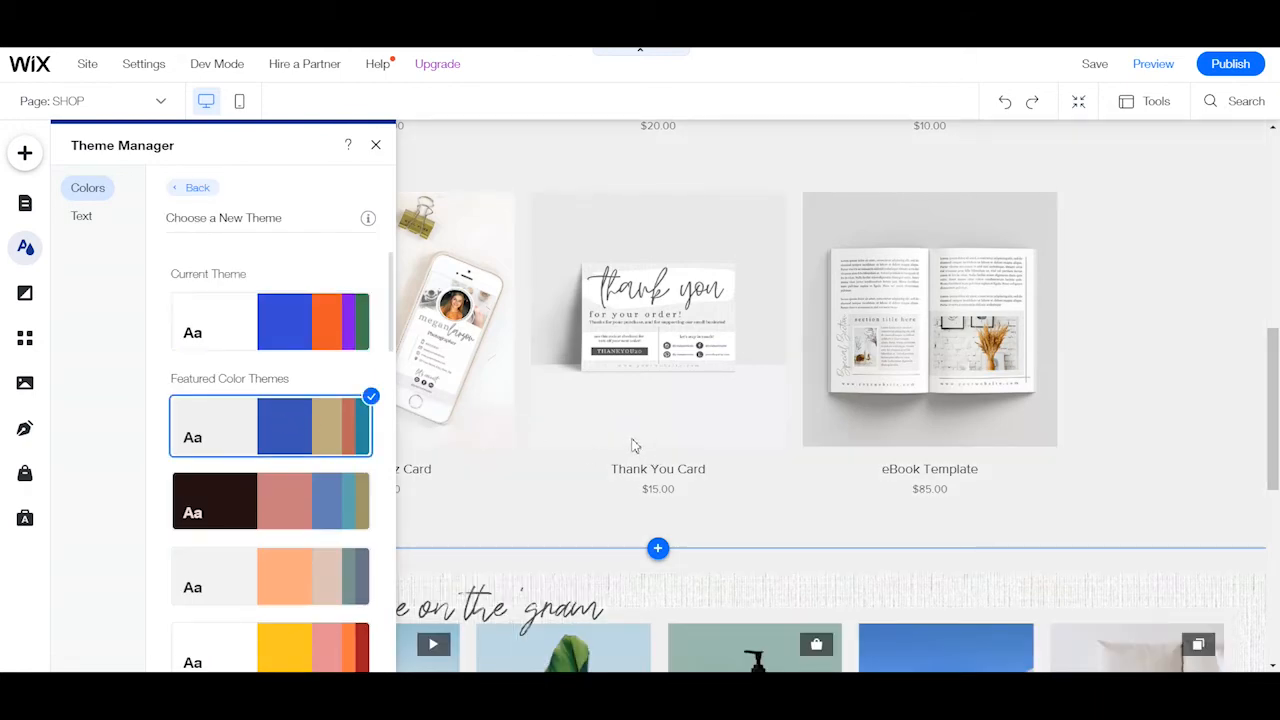
left_click_drag(1273, 442, 1278, 320)
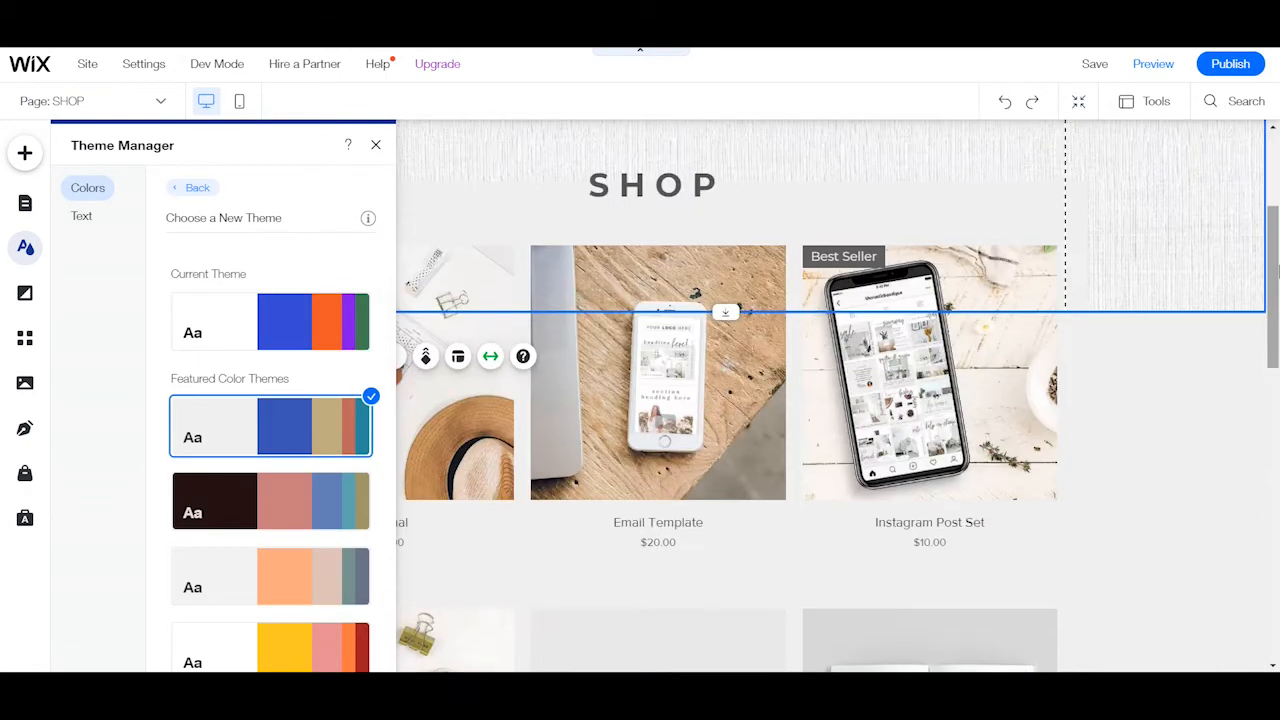
left_click_drag(1277, 268, 1270, 214)
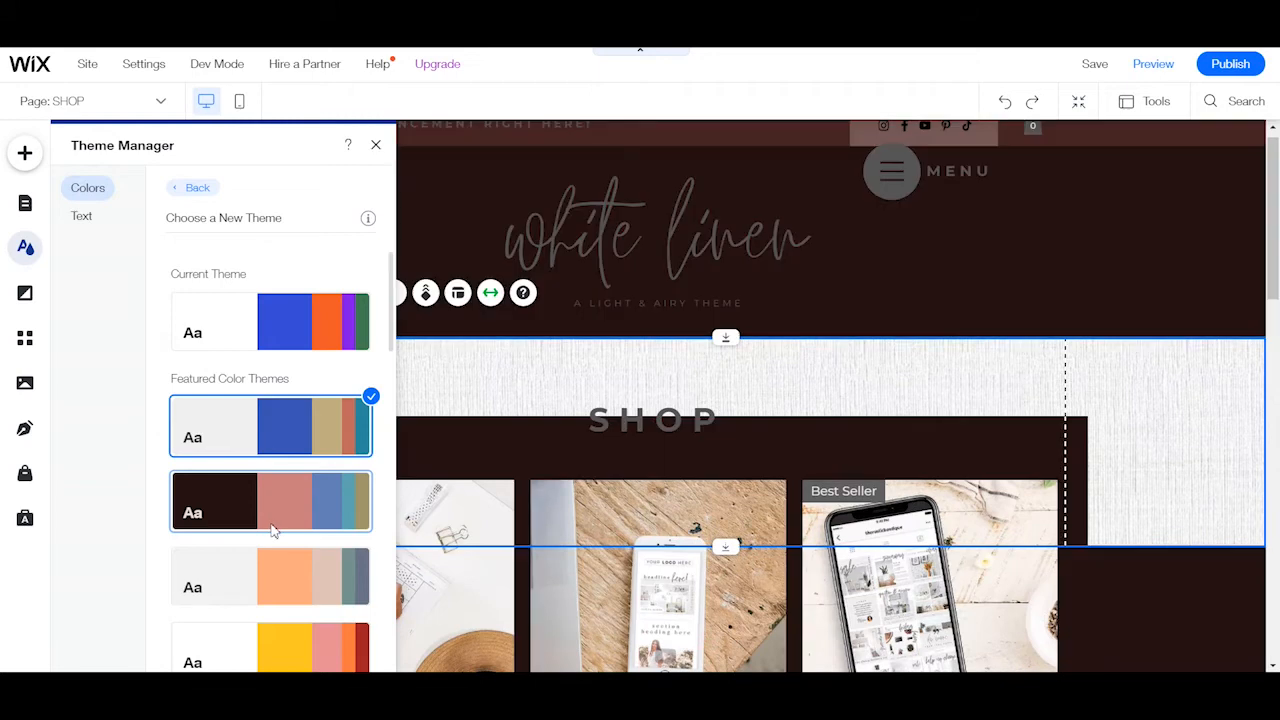
left_click_drag(1275, 238, 1278, 262)
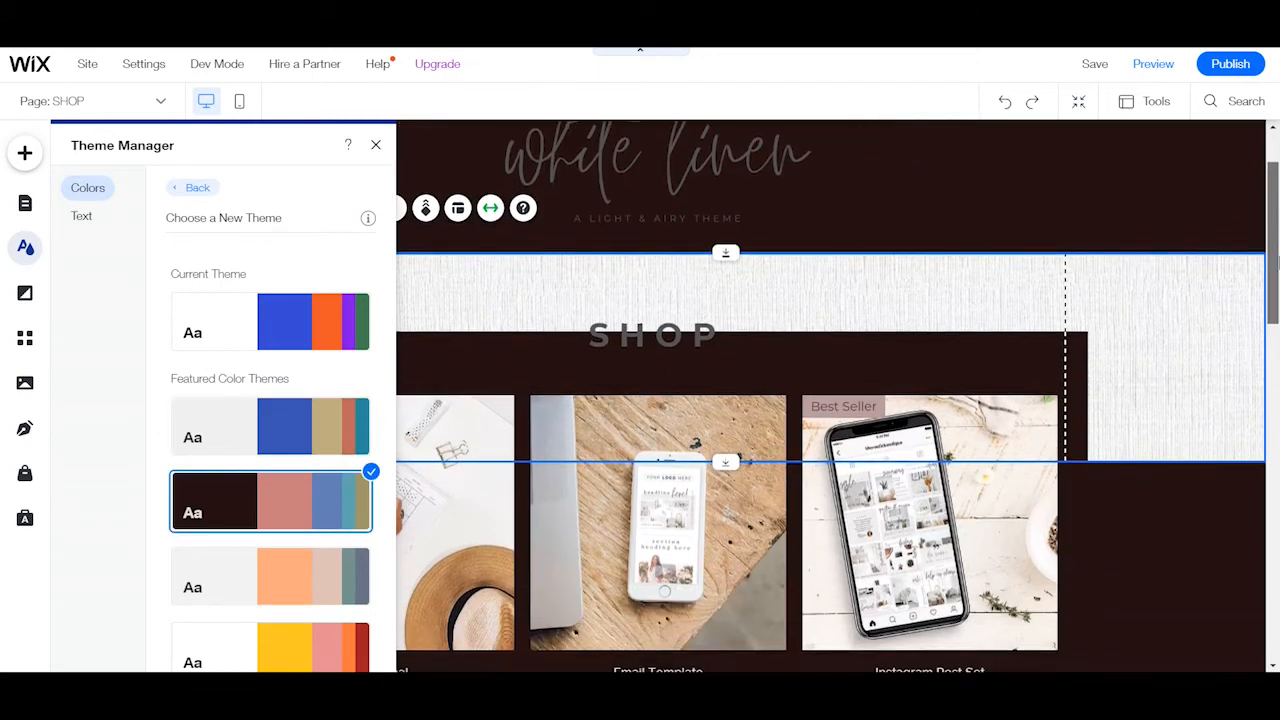
left_click_drag(1278, 455, 1260, 115)
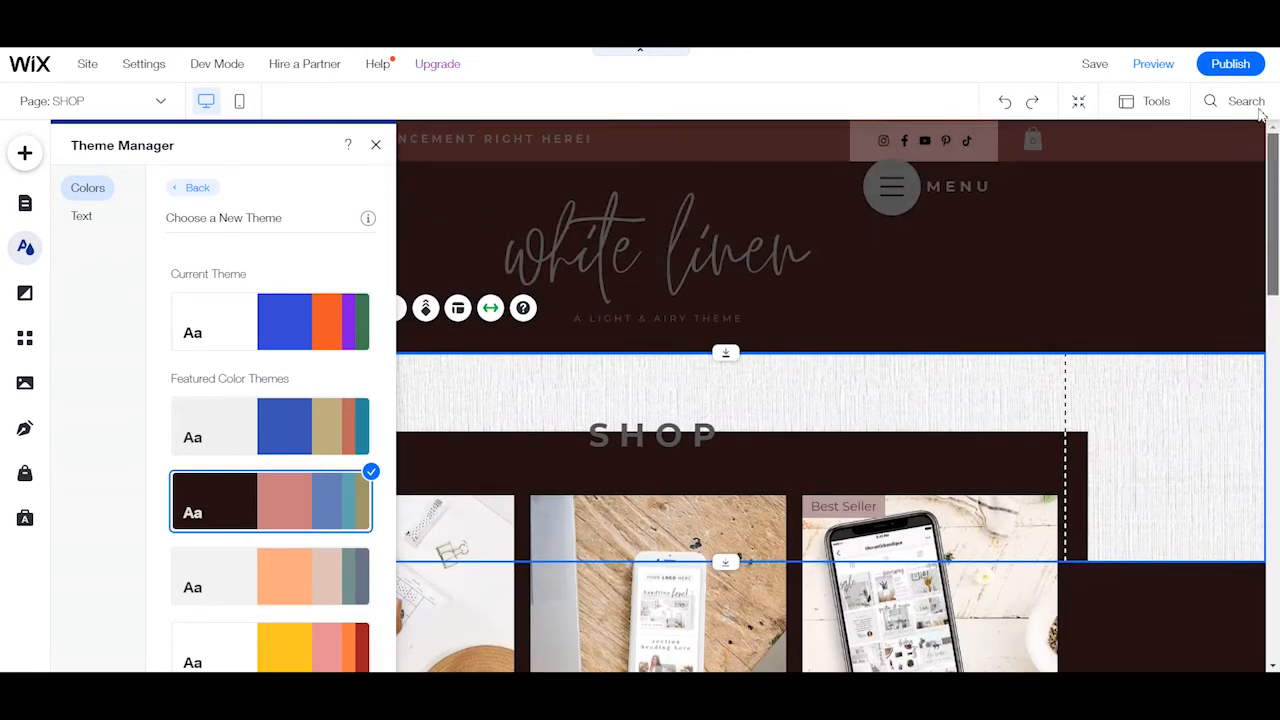
Try the light gray and peach featured color theme on the SHOP page and restore the current theme.
left_click(238, 598)
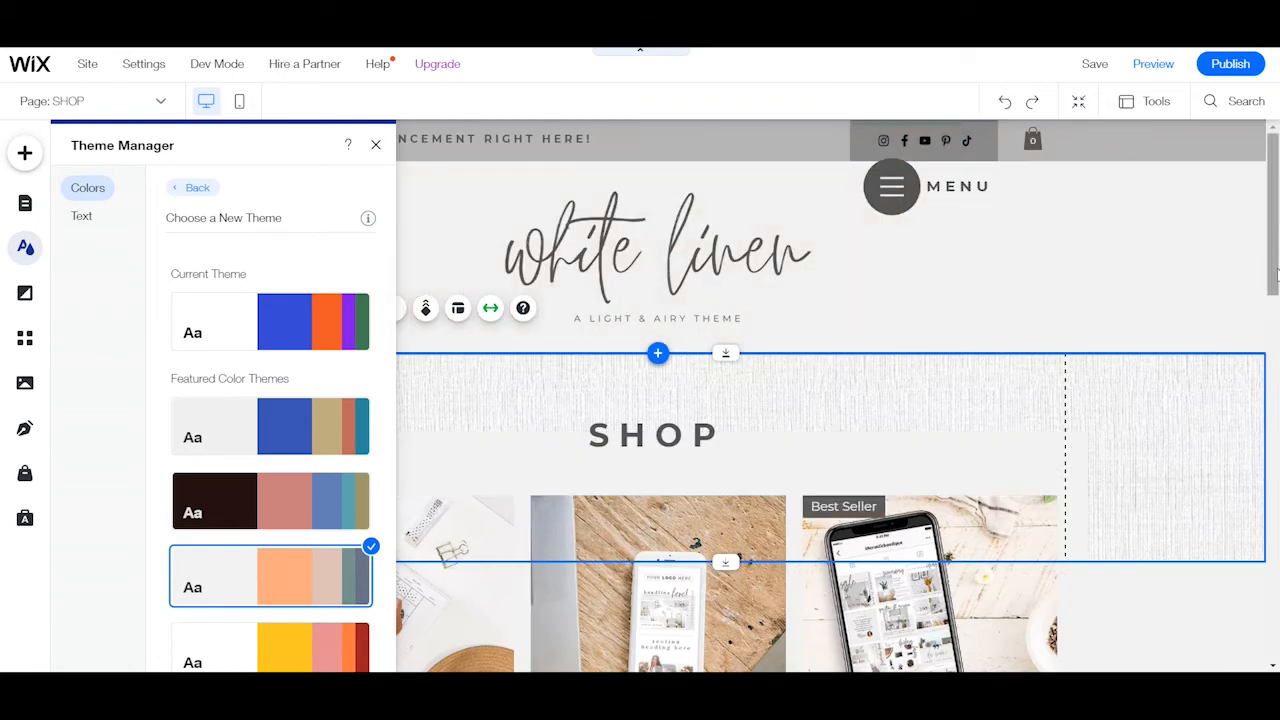
left_click_drag(1276, 272, 1277, 445)
left_click_drag(1276, 505, 1277, 380)
left_click(243, 340)
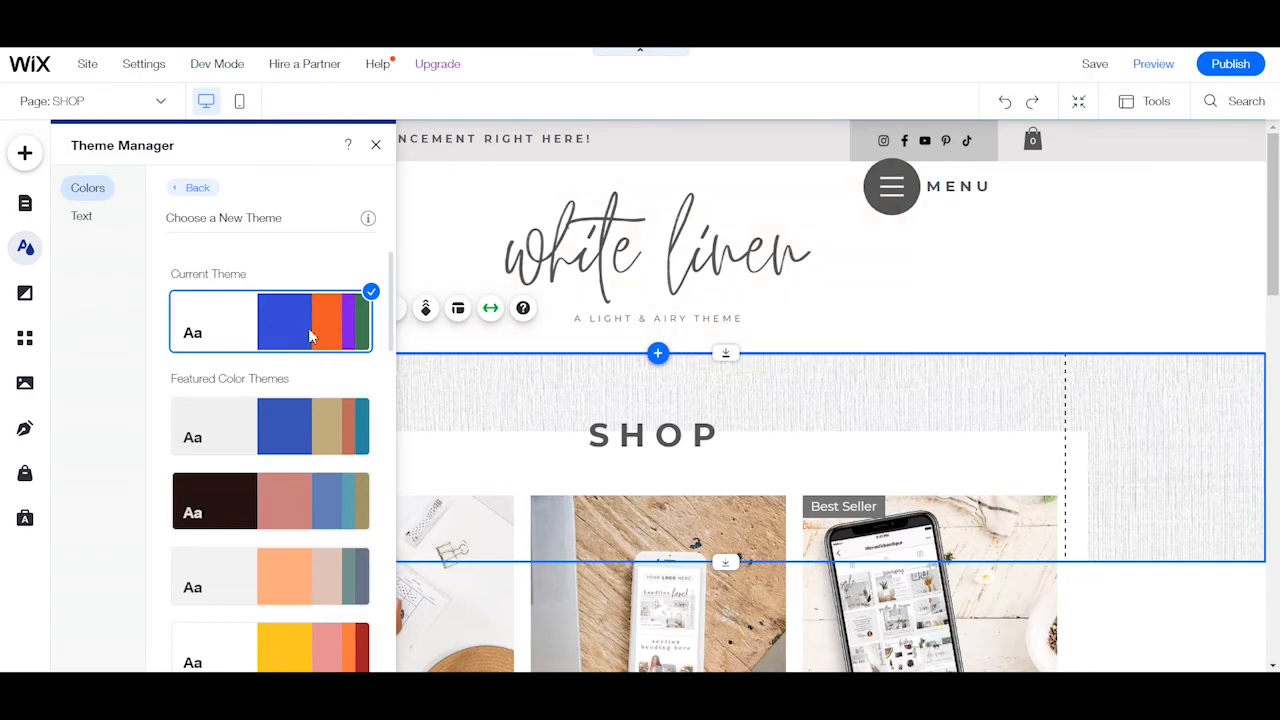
Try the gray featured theme with slate blue and tan, check it down to the footer, and restore the current theme.
scroll(436, 289, "down", 6)
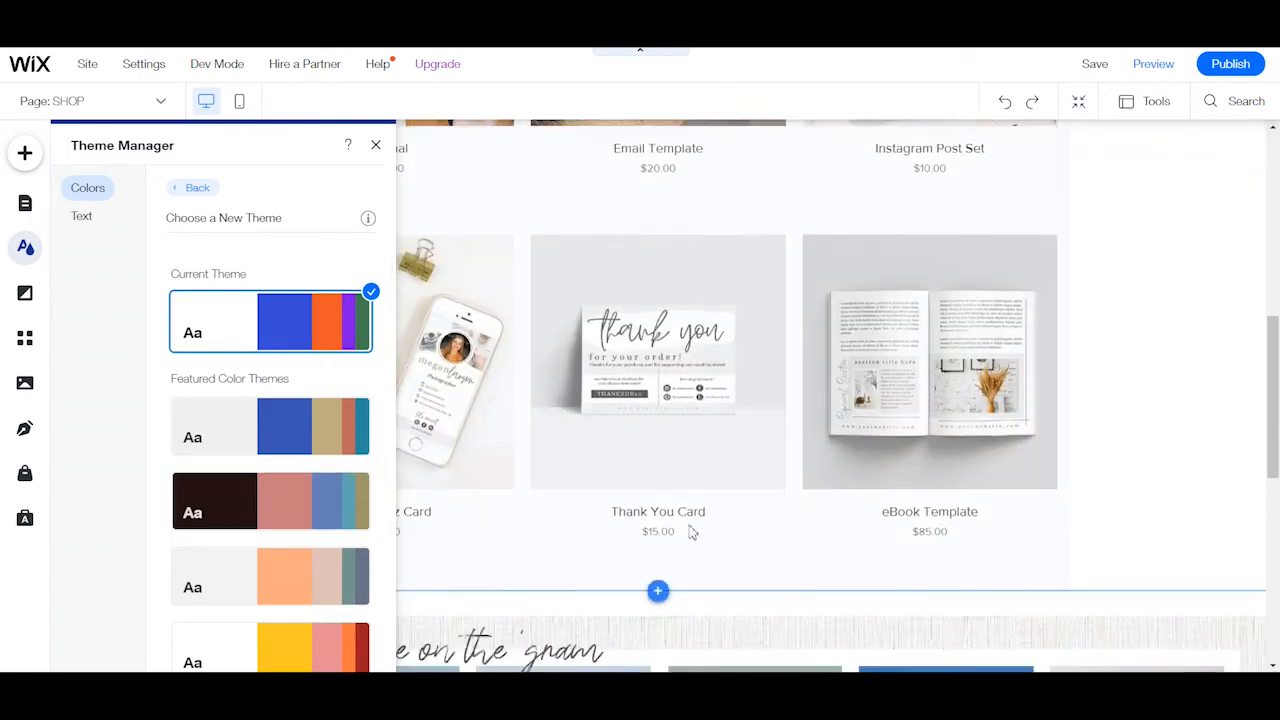
scroll(280, 495, "down", 3)
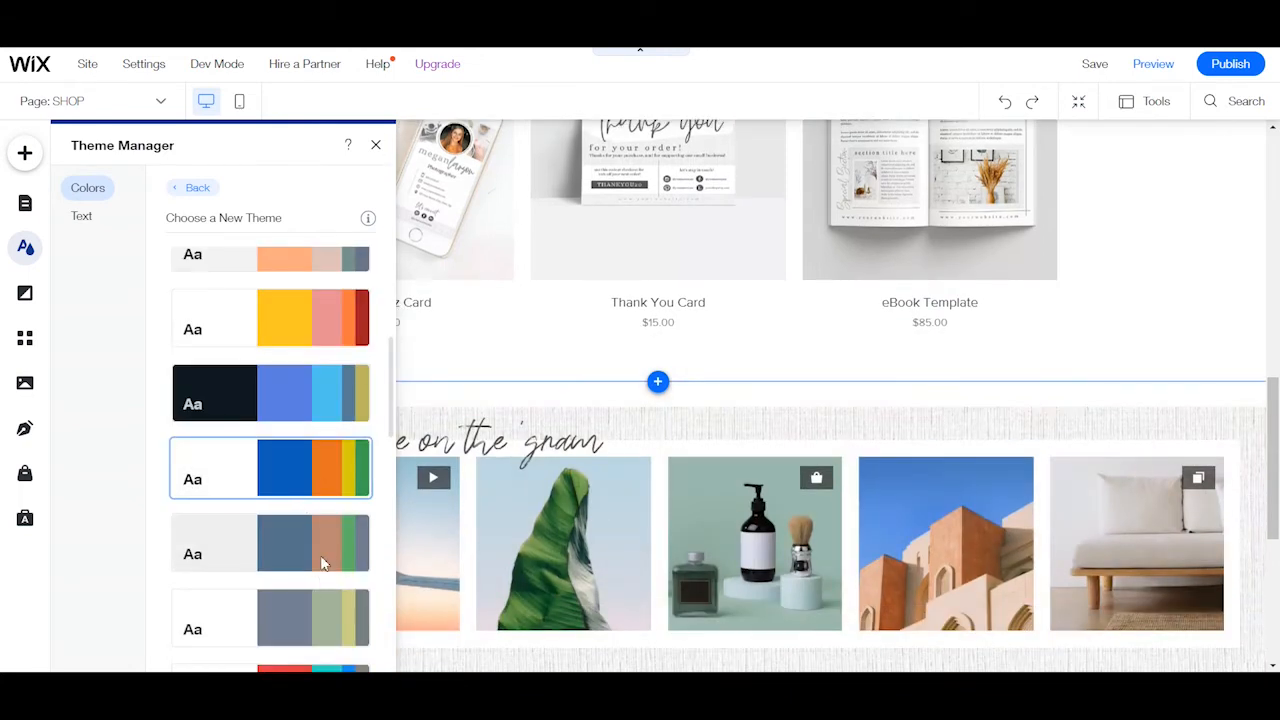
left_click(316, 558)
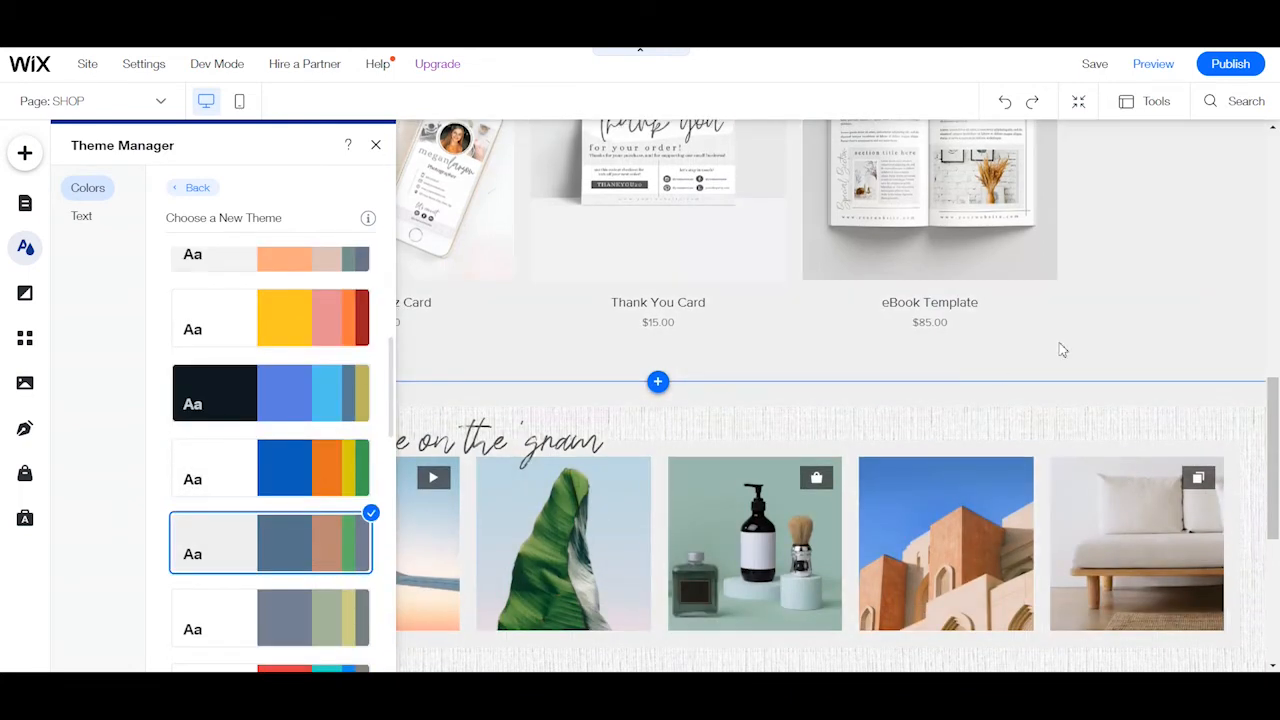
scroll(1270, 452, "down", 3)
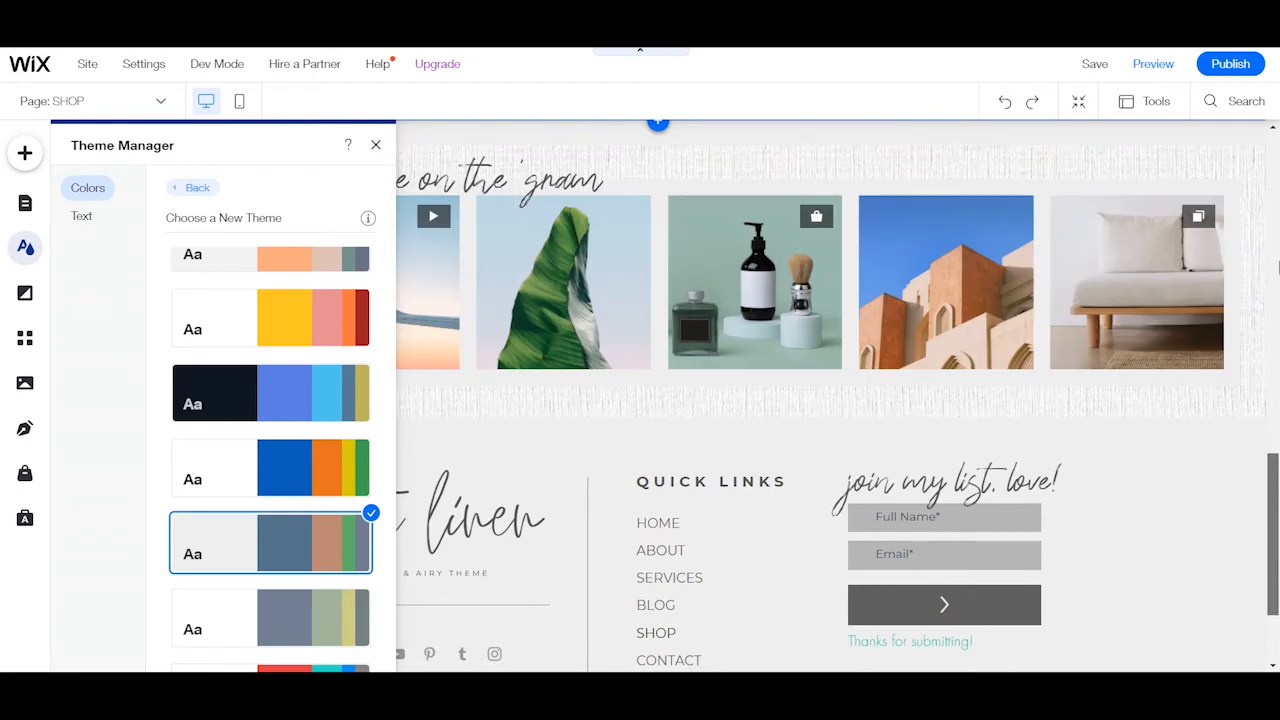
scroll(1262, 309, "up", 10)
scroll(248, 338, "up", 5)
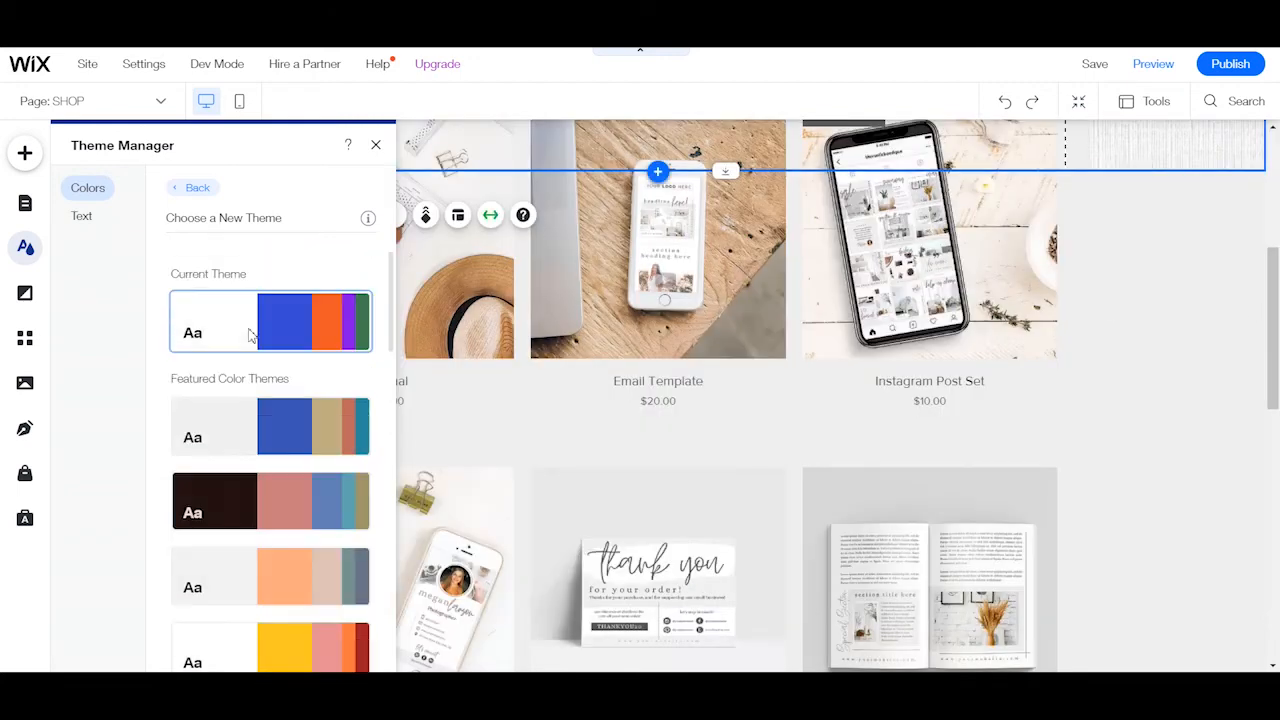
left_click(278, 296)
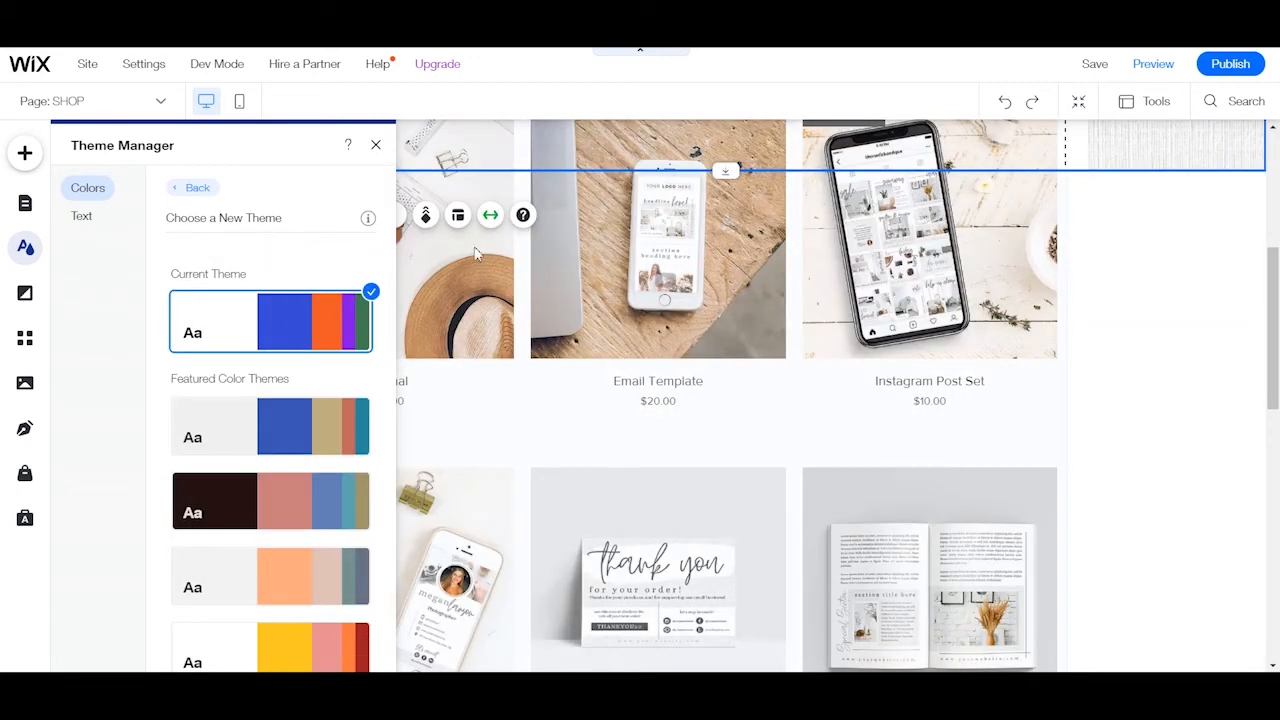
Review the site theme's text styles, from Heading 1 through the paragraph styles.
left_click(84, 220)
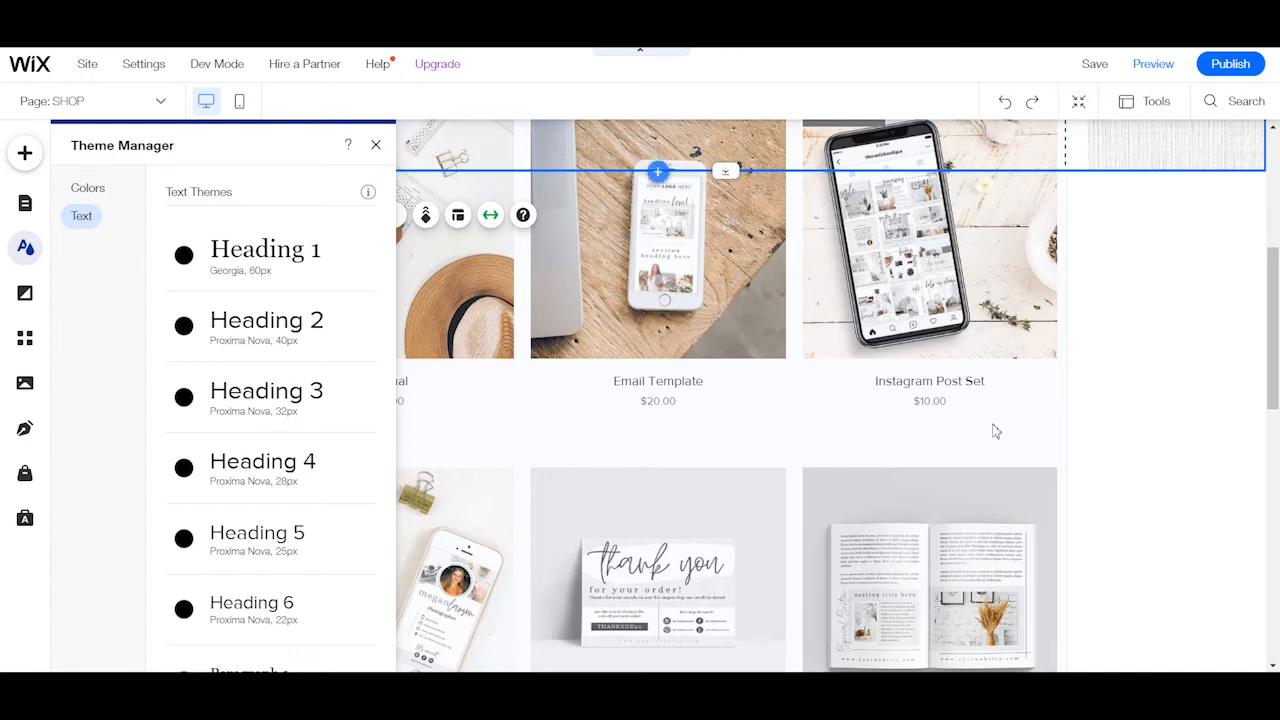
scroll(994, 429, "up", 5)
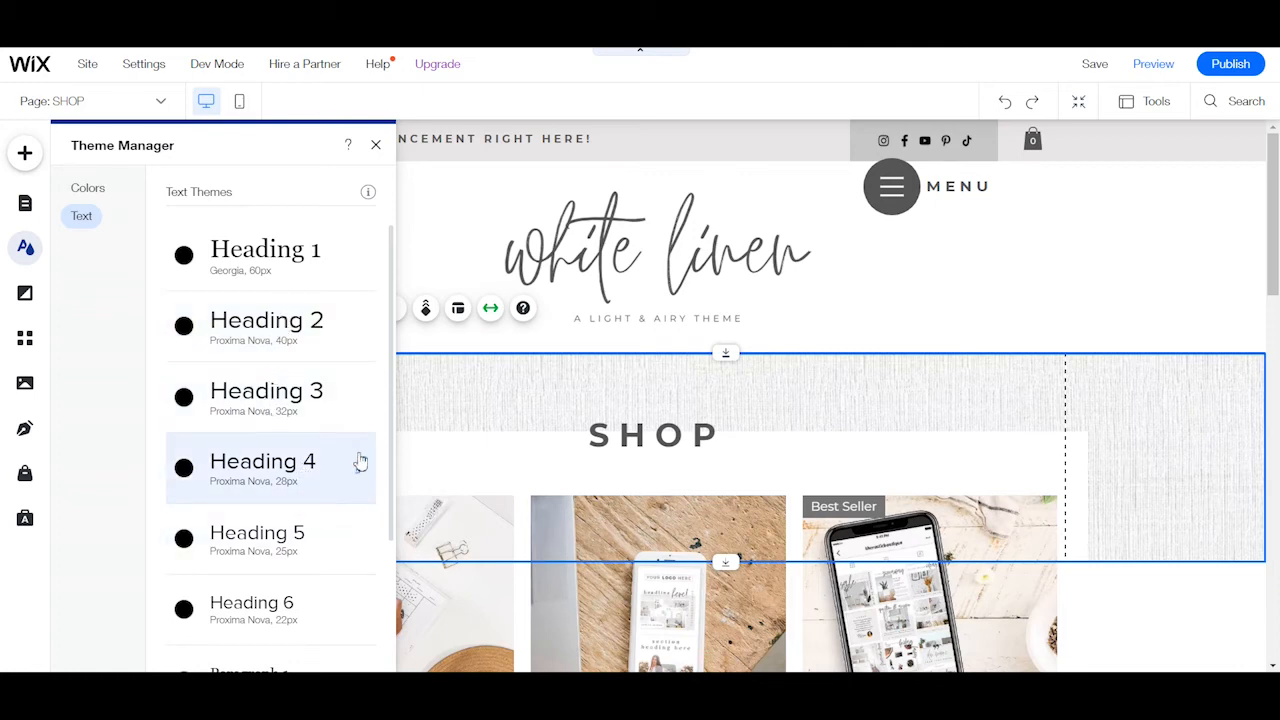
scroll(360, 465, "down", 2)
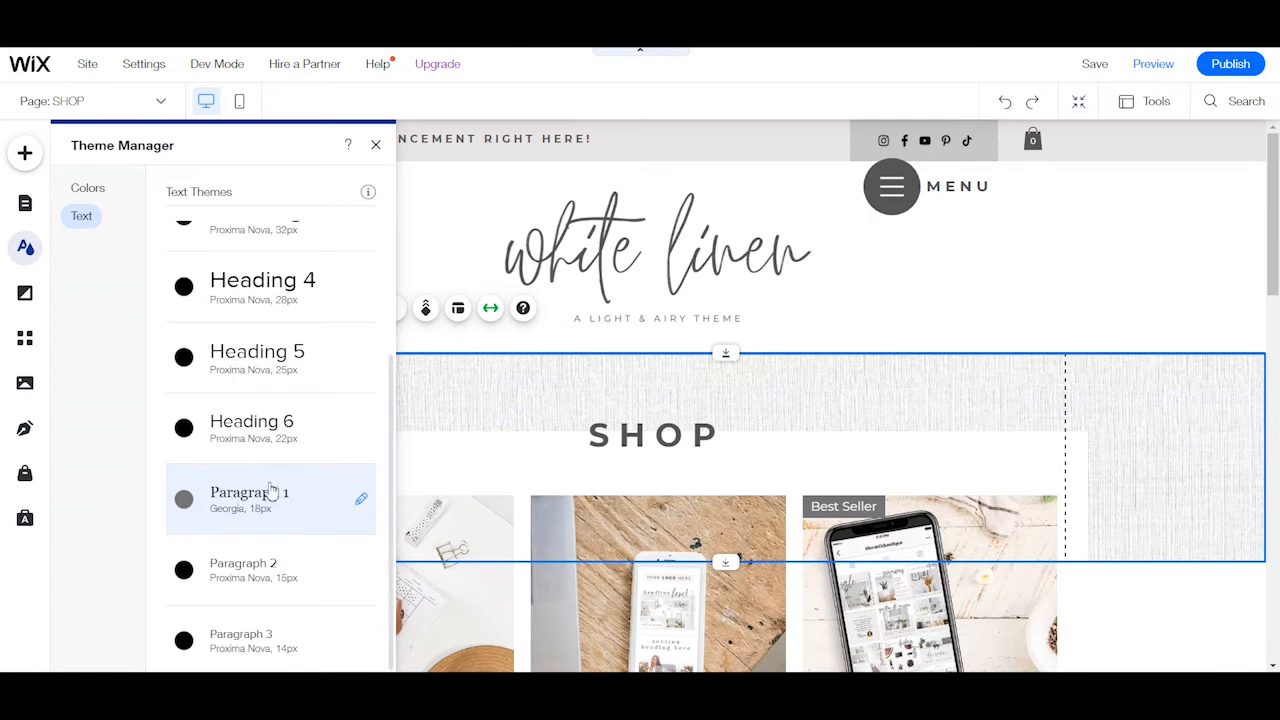
scroll(275, 488, "up", 2)
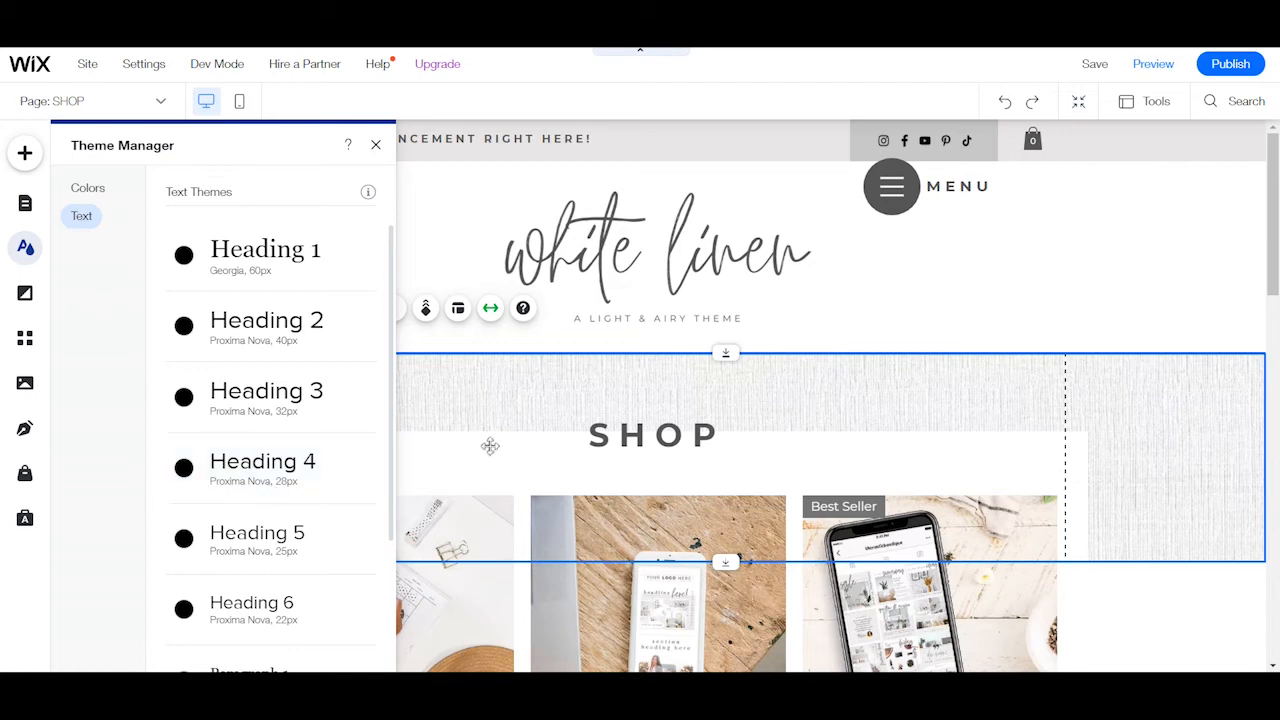
Open the SHOP heading's text settings and examine its theme style, font, size, effects and spacing options.
left_click(622, 444)
double_click(622, 444)
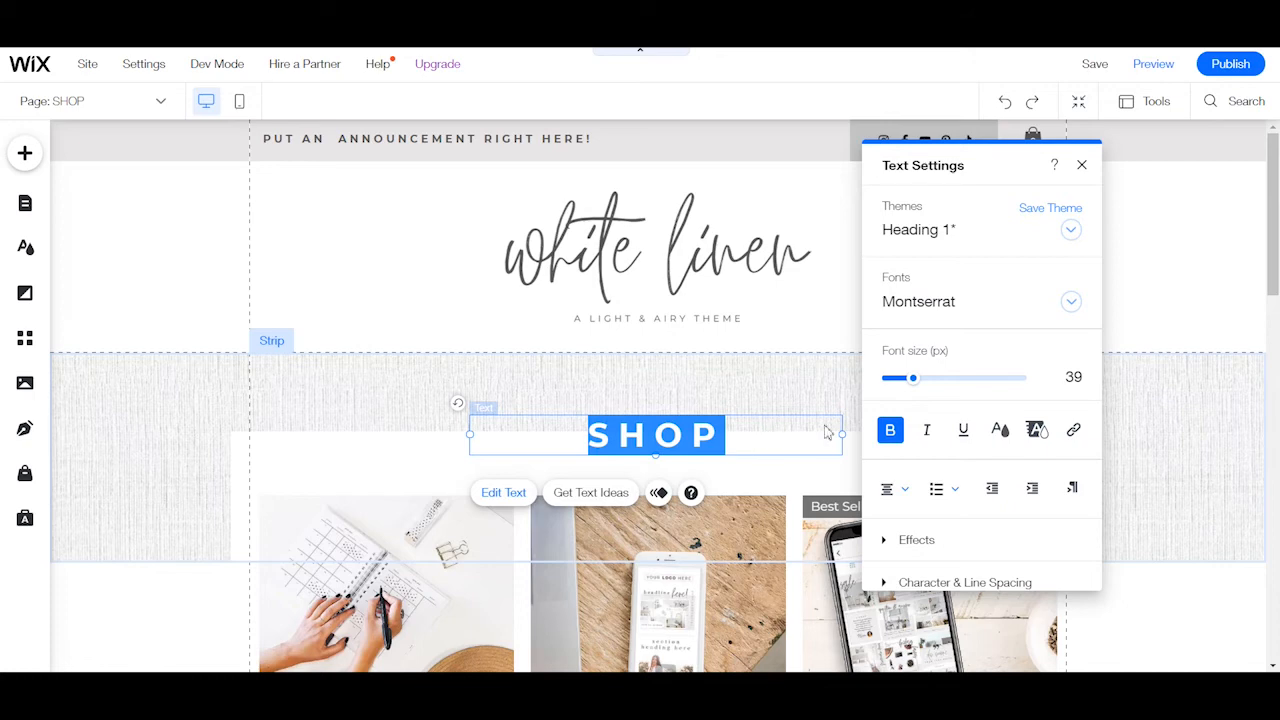
scroll(978, 500, "down", 1)
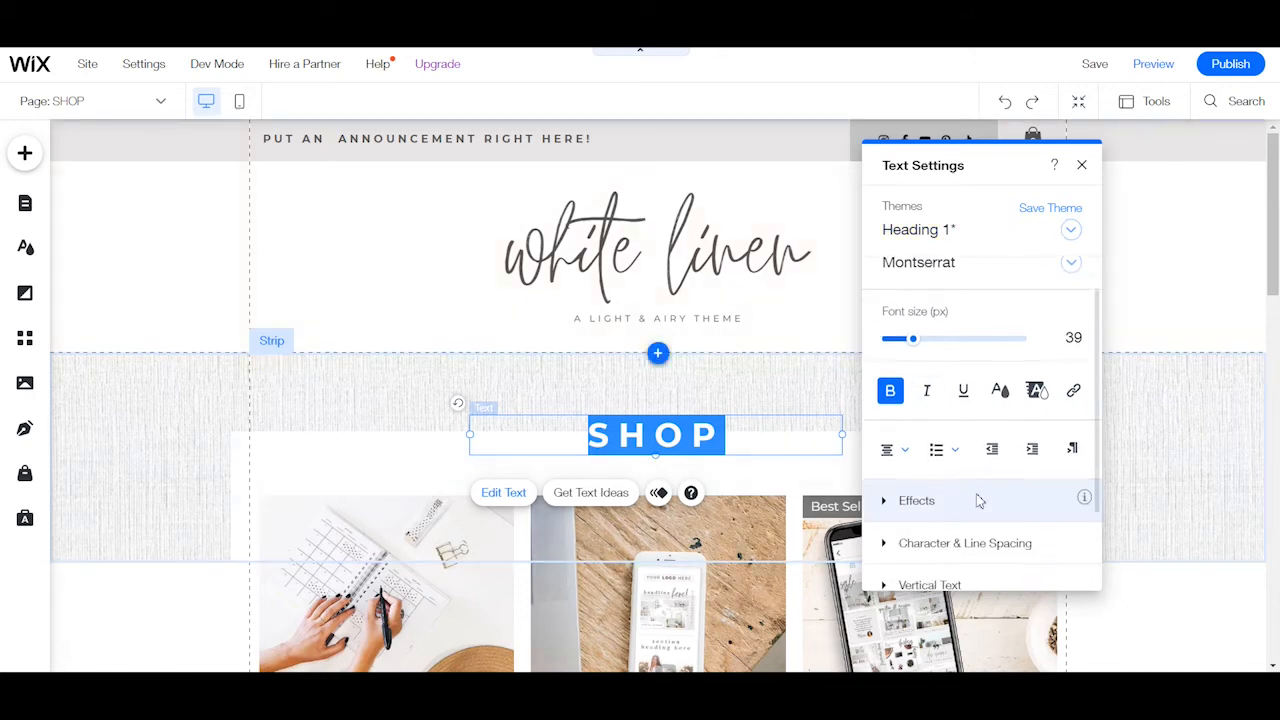
scroll(985, 490, "down", 3)
scroll(898, 451, "up", 4)
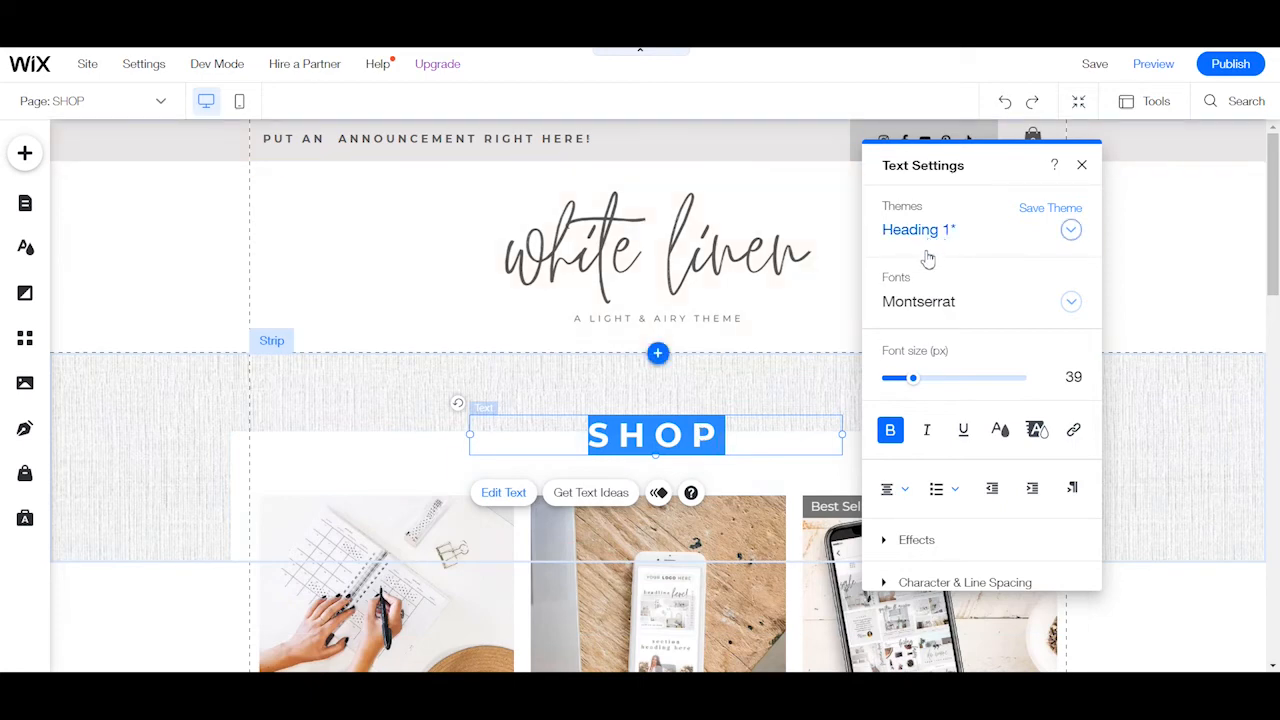
scroll(789, 423, "down", 10)
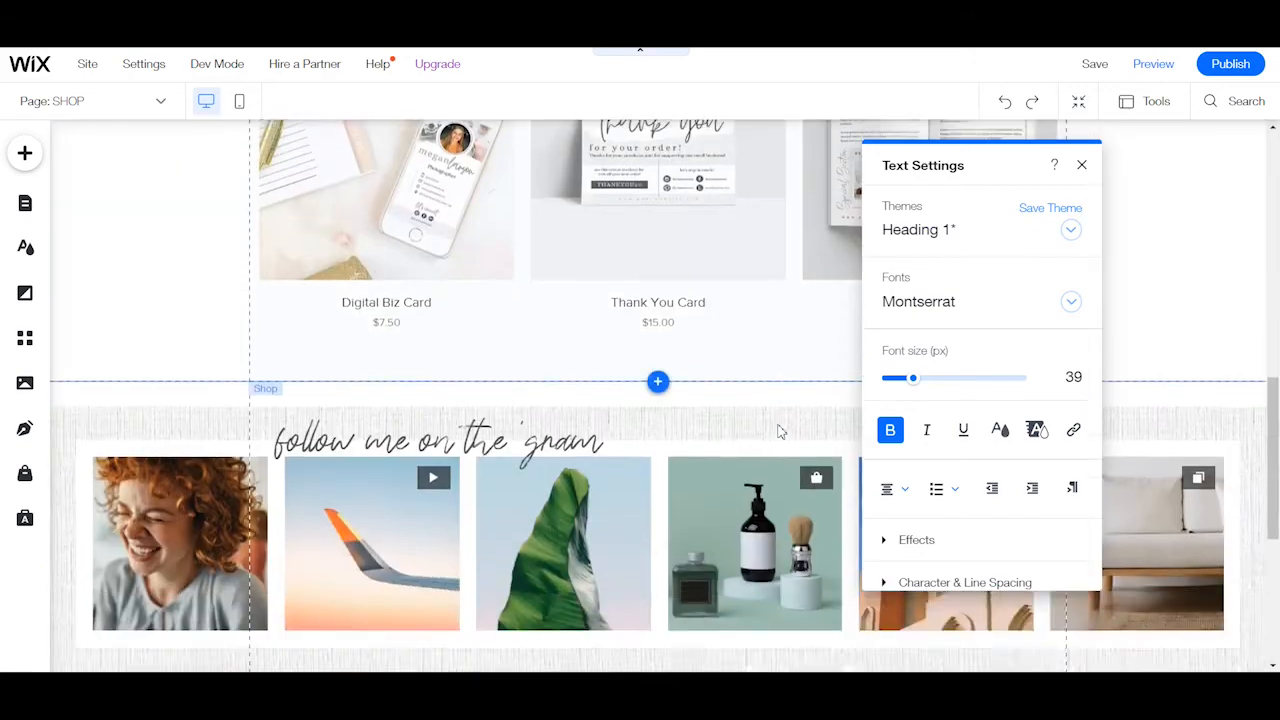
scroll(777, 429, "up", 9)
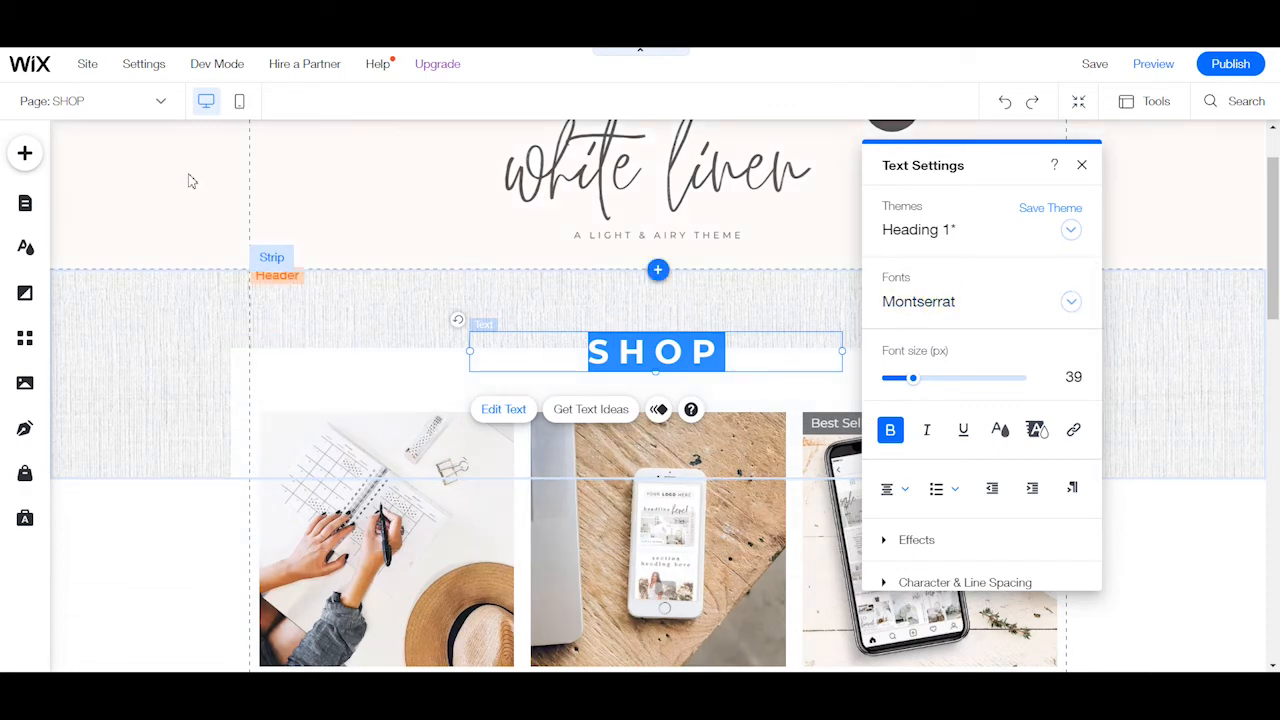
Switch to the HOME page and examine the text settings of the introduction paragraph.
left_click(129, 104)
left_click(73, 248)
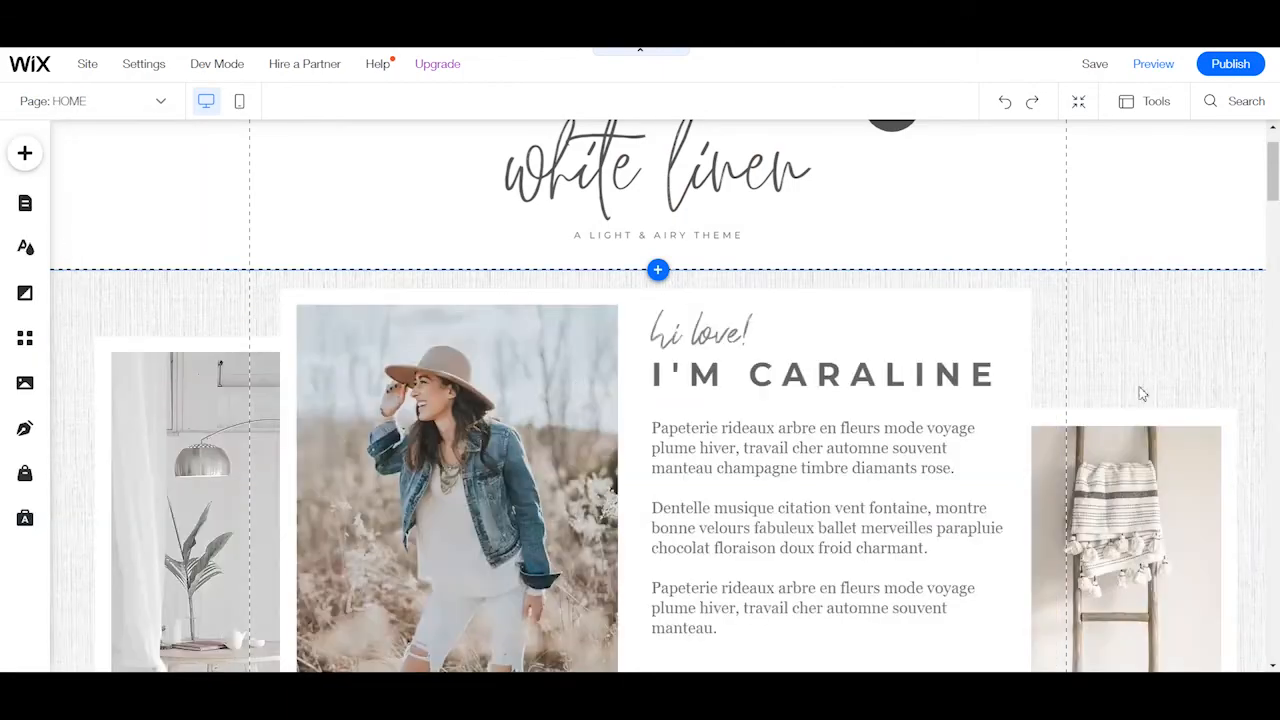
scroll(847, 289, "down", 4)
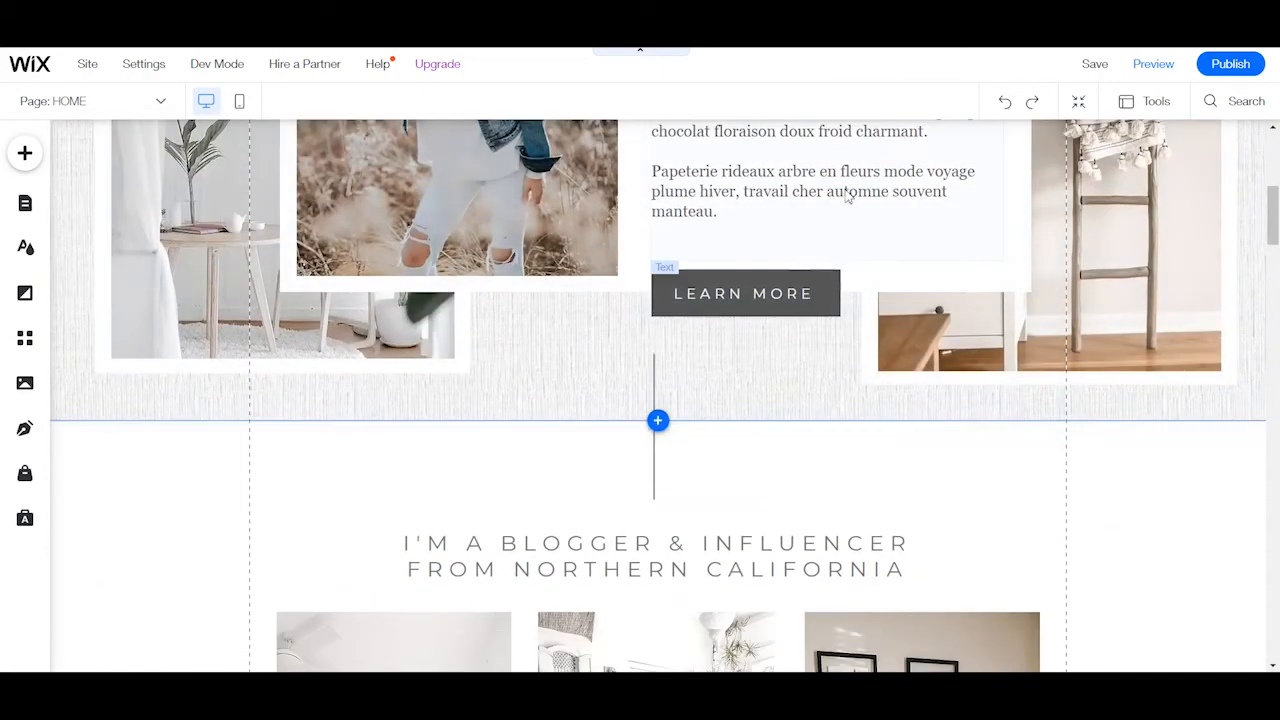
left_click(845, 280)
scroll(737, 290, "up", 2)
scroll(737, 289, "up", 2)
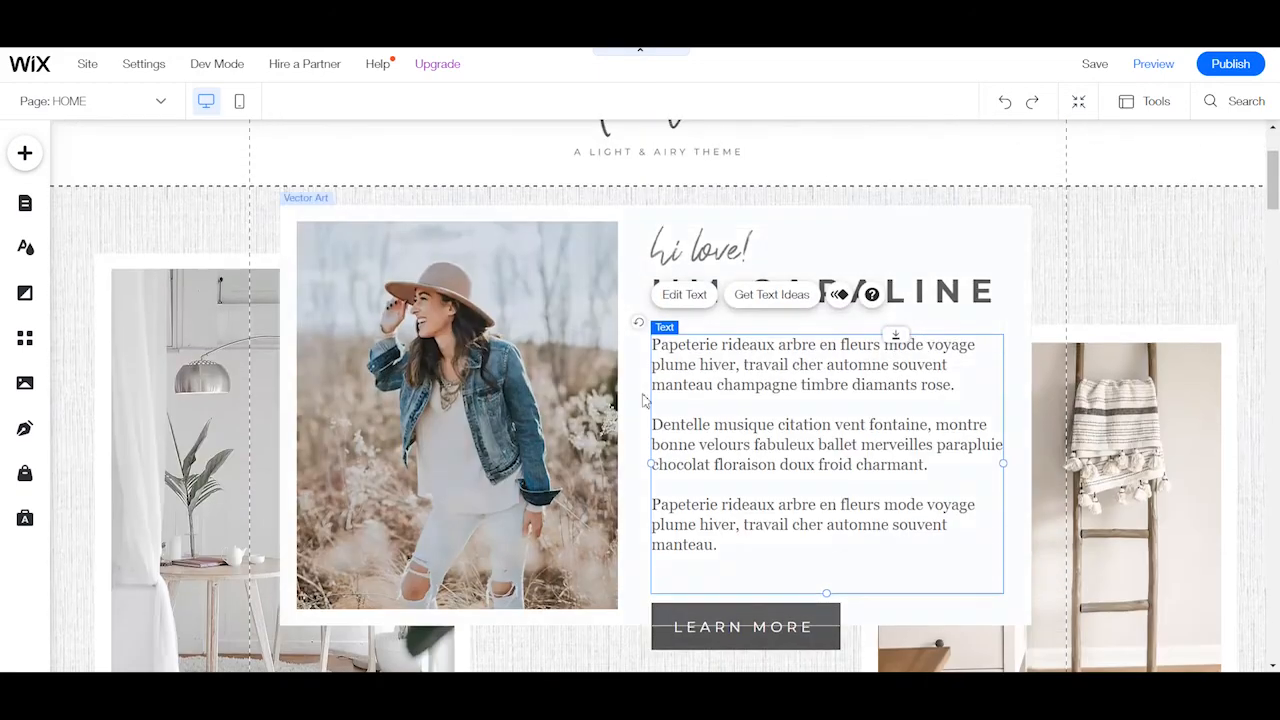
left_click(684, 296)
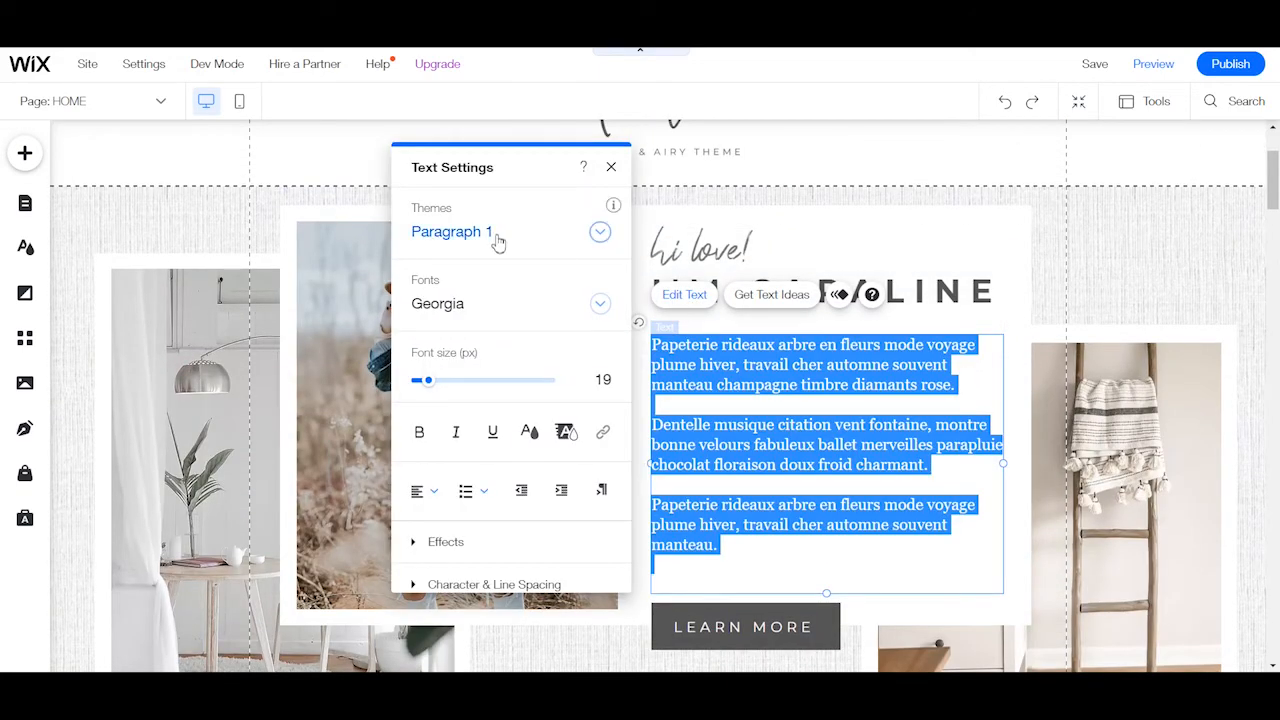
left_click(889, 493)
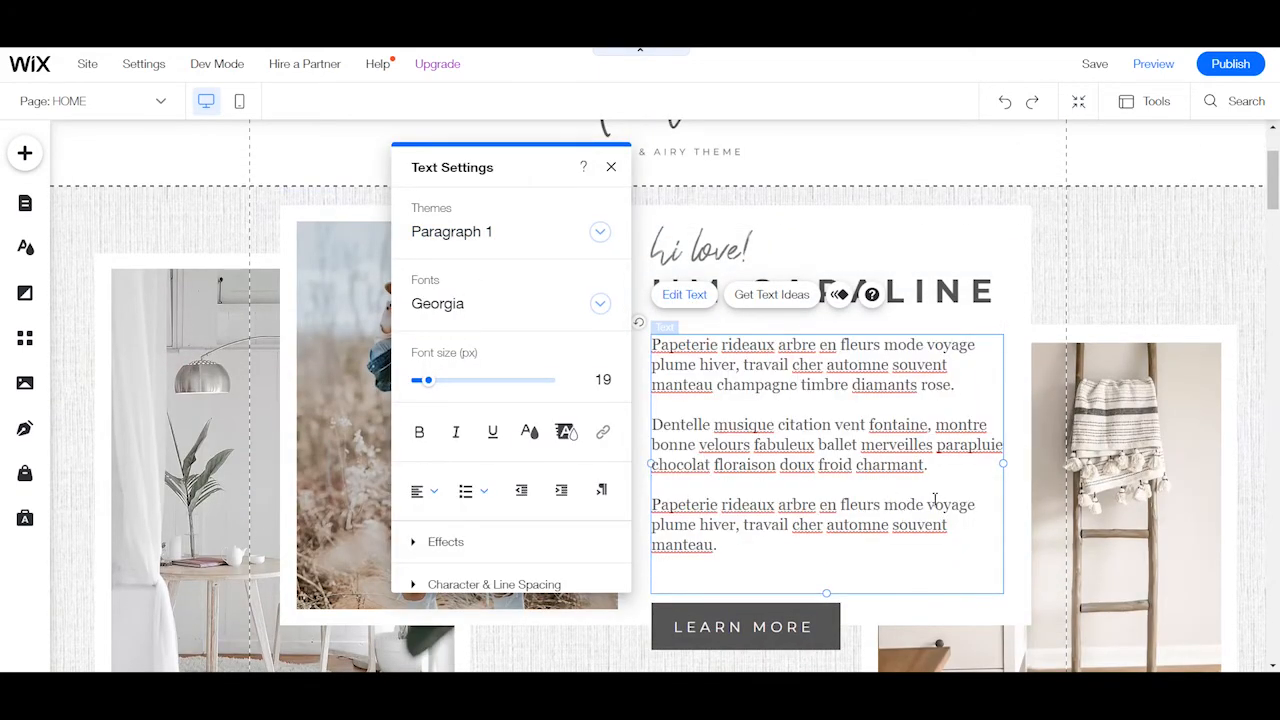
Examine the text settings of the name heading above the introduction paragraph and close them.
scroll(935, 500, "down", 1)
left_click(958, 210)
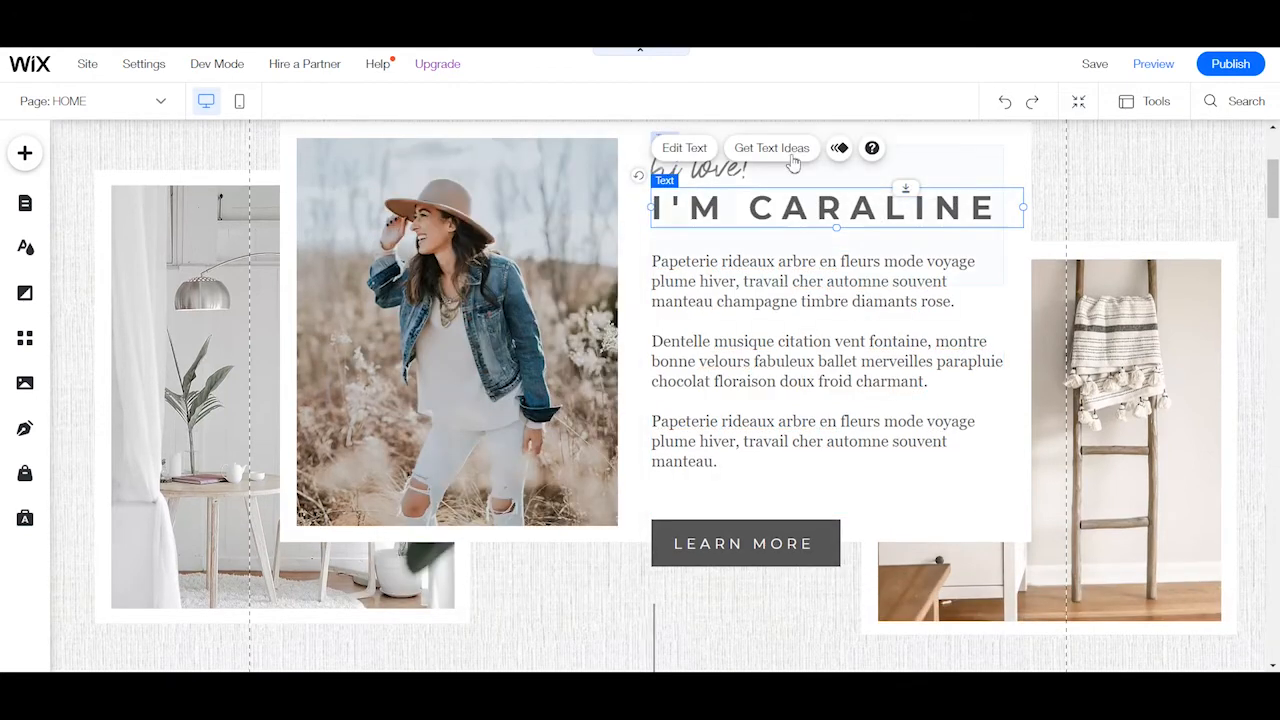
left_click(697, 148)
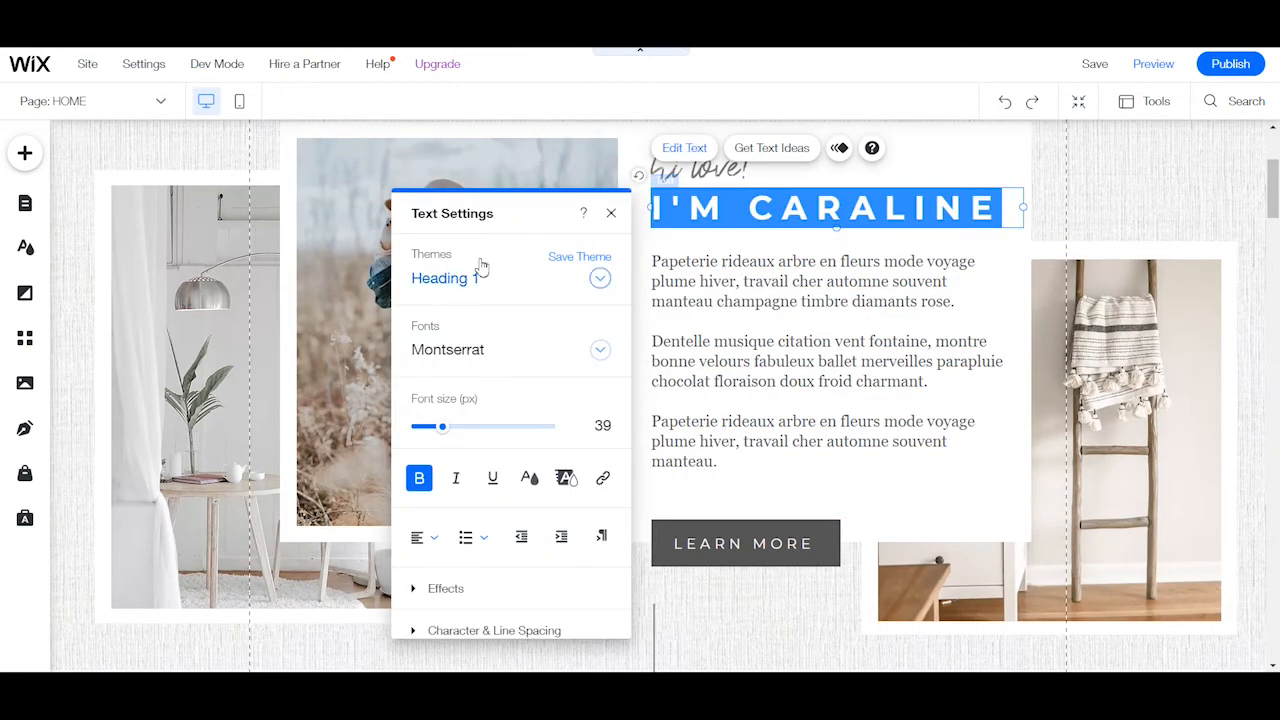
left_click(611, 214)
Open the text settings of the "I'M A BLOGGER & INFLUENCER FROM NORTHERN CALIFORNIA" heading to examine its theme style.
scroll(870, 410, "down", 5)
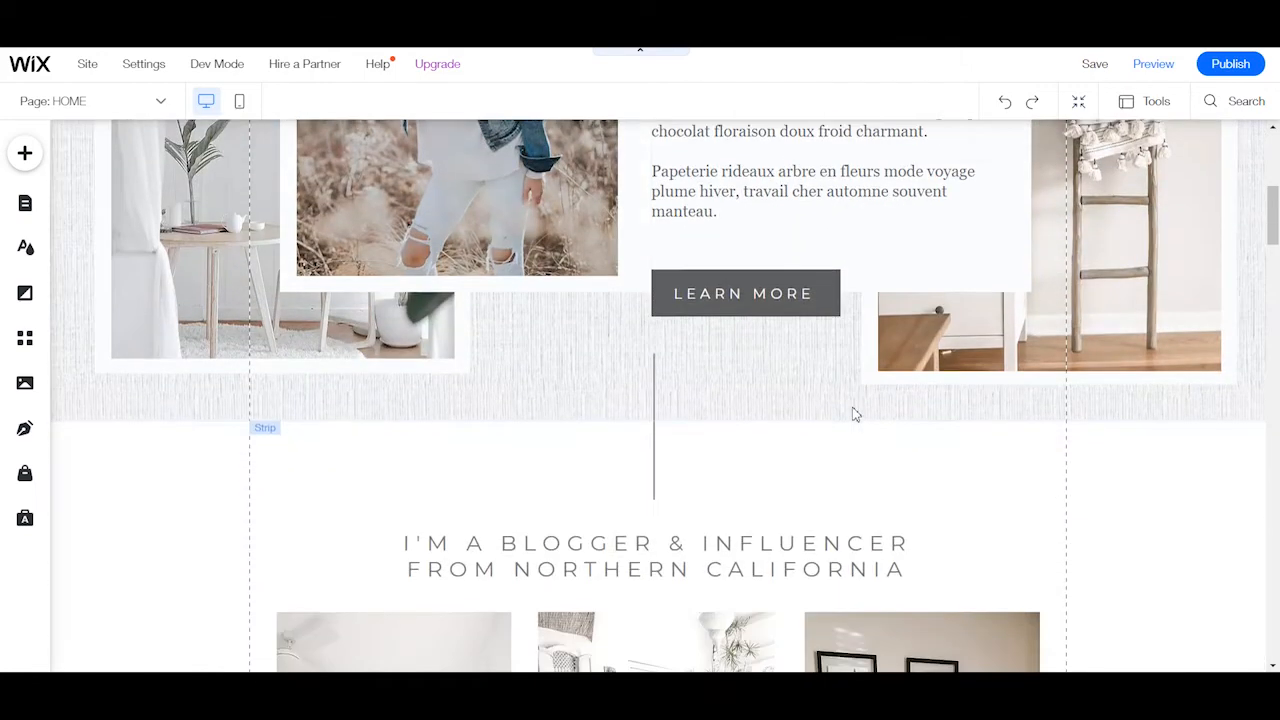
left_click(764, 322)
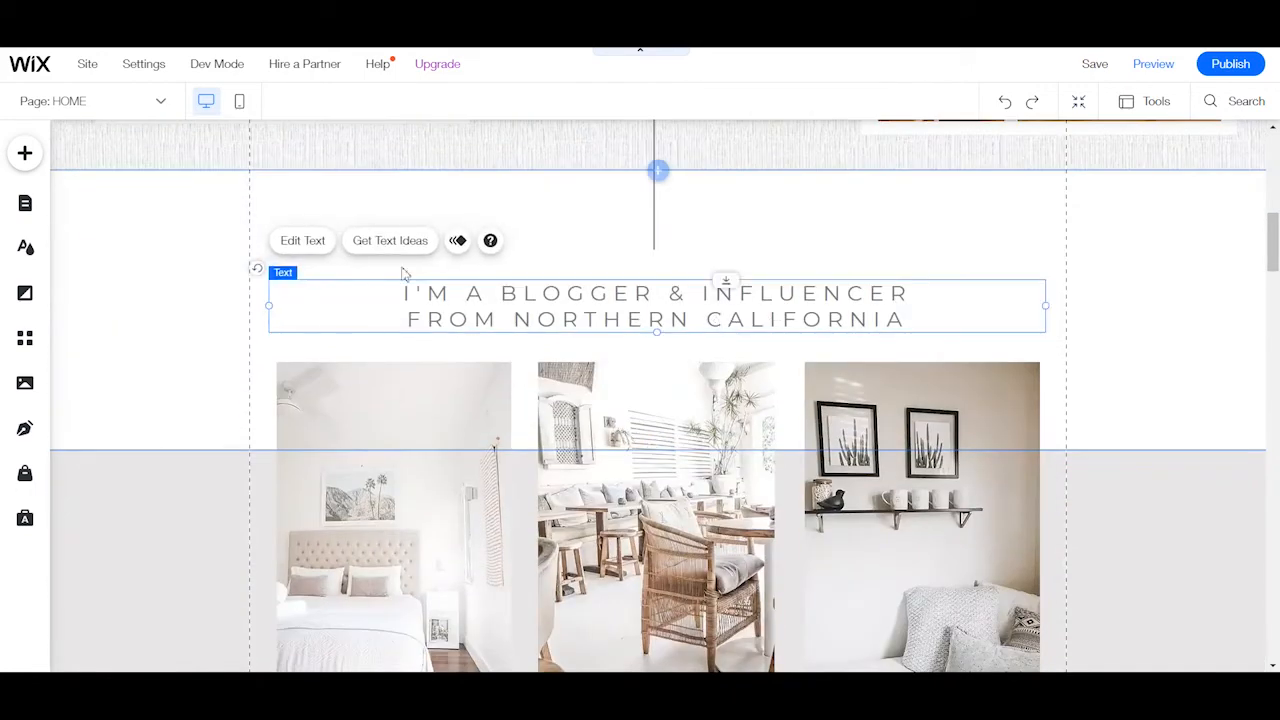
left_click(327, 248)
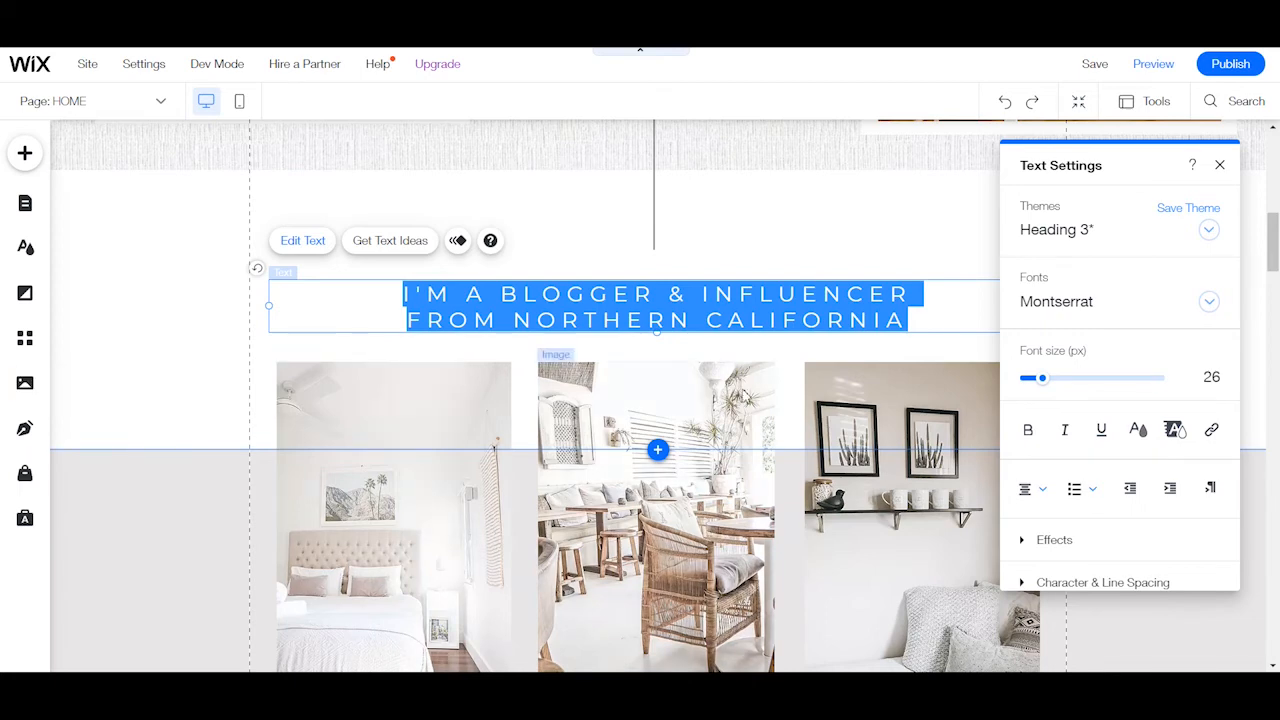
Open the HOME page's background settings, examine the color, image, video and preset background options, and close them.
scroll(808, 346, "down", 6)
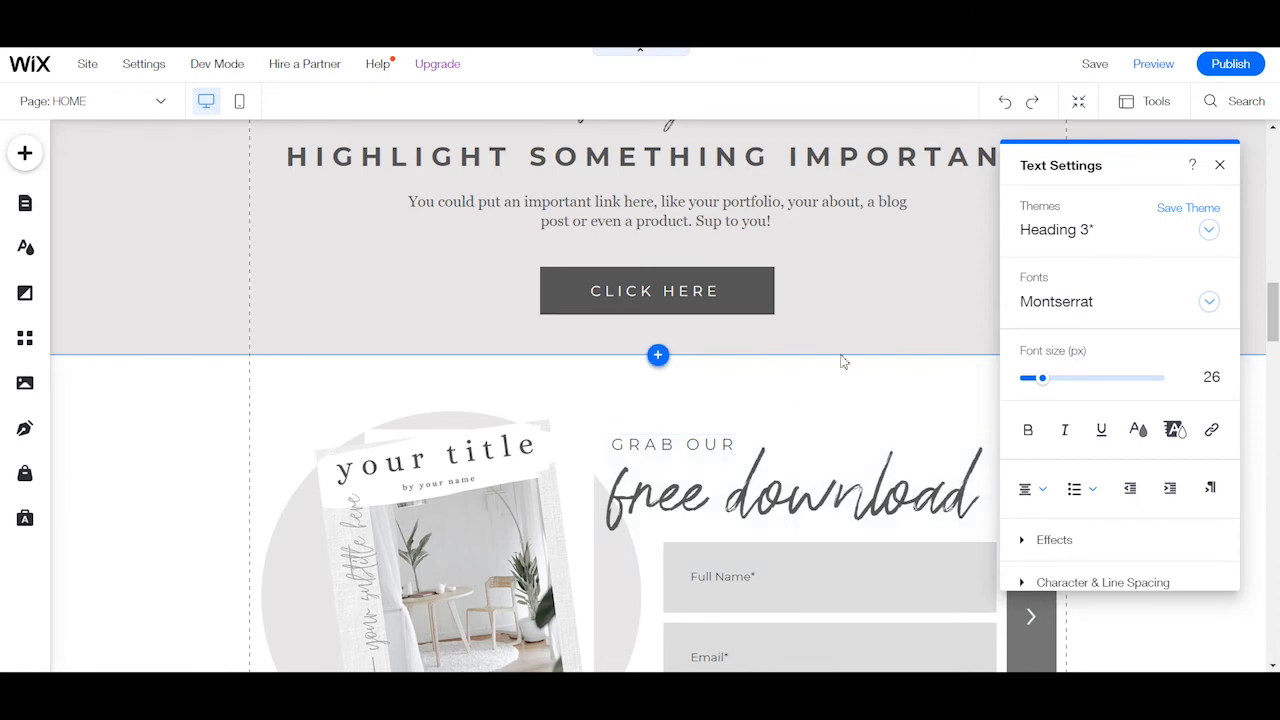
scroll(842, 362, "up", 3)
scroll(831, 331, "down", 9)
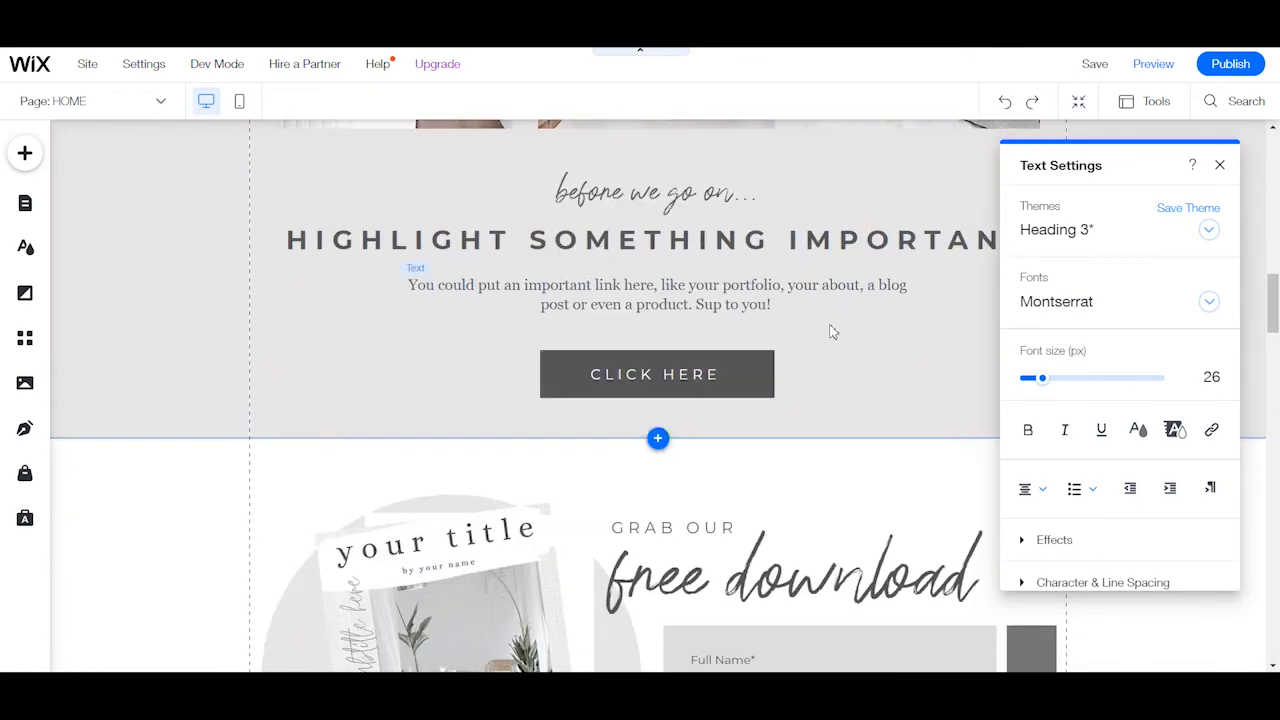
scroll(798, 405, "down", 3)
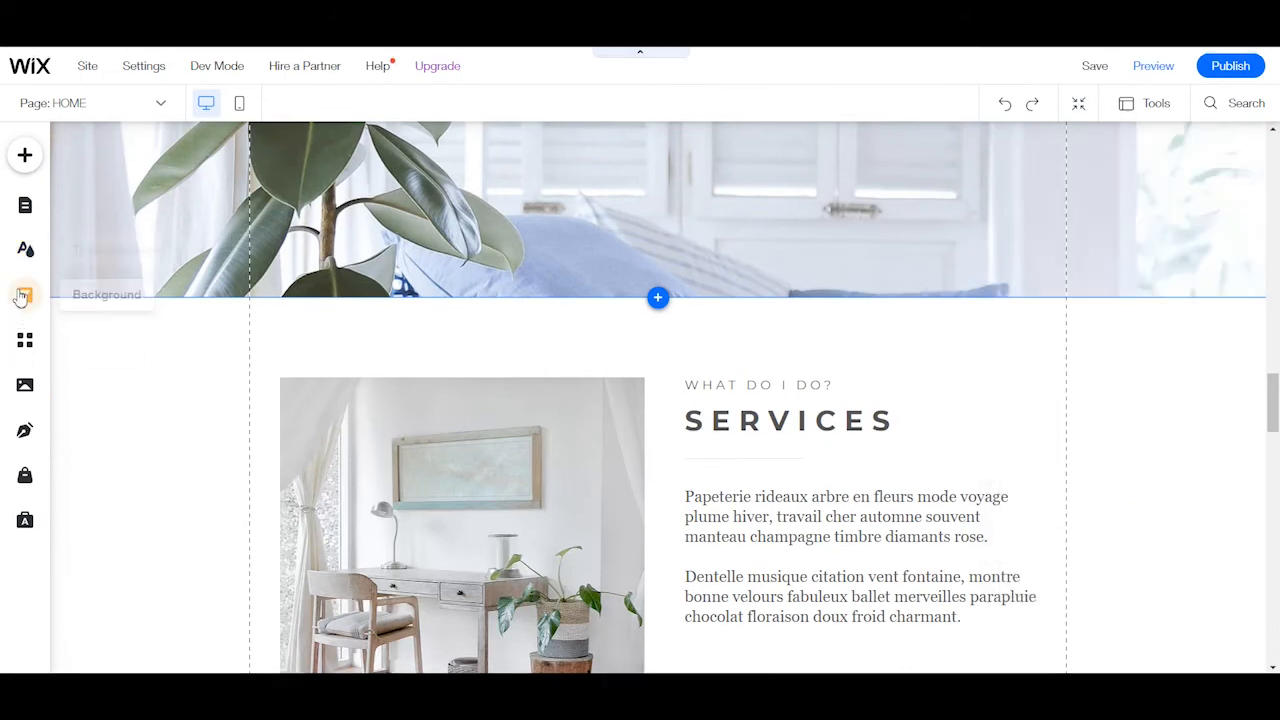
left_click(22, 297)
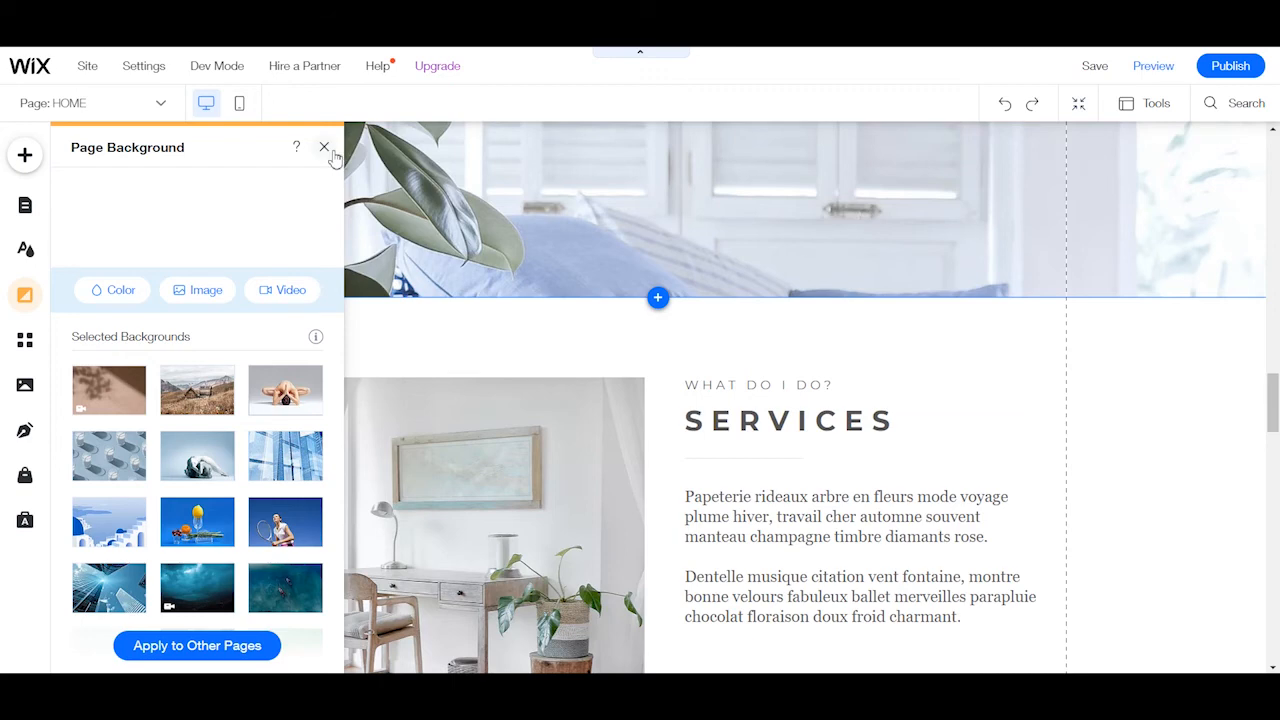
left_click(325, 148)
Open the Wix App Market and examine the Pre-Holiday Sale, Recommended for You and Trending Now apps.
left_click(25, 340)
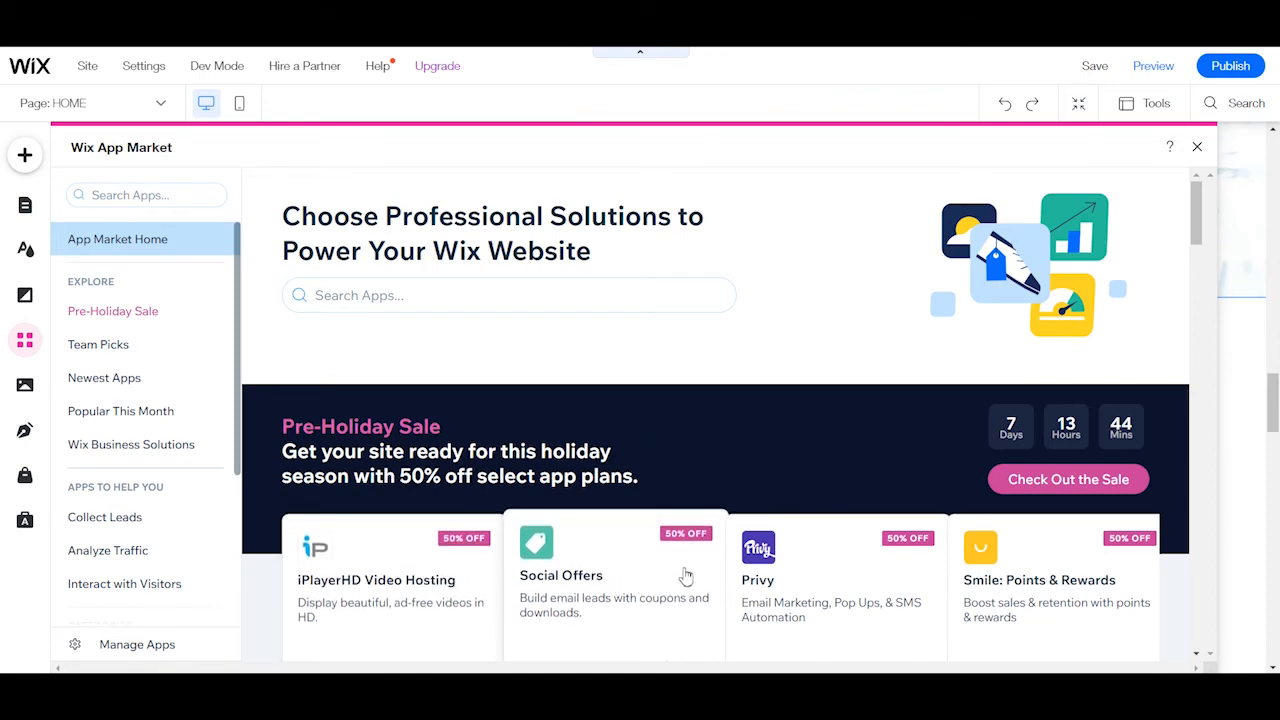
scroll(815, 568, "down", 2)
scroll(302, 531, "down", 3)
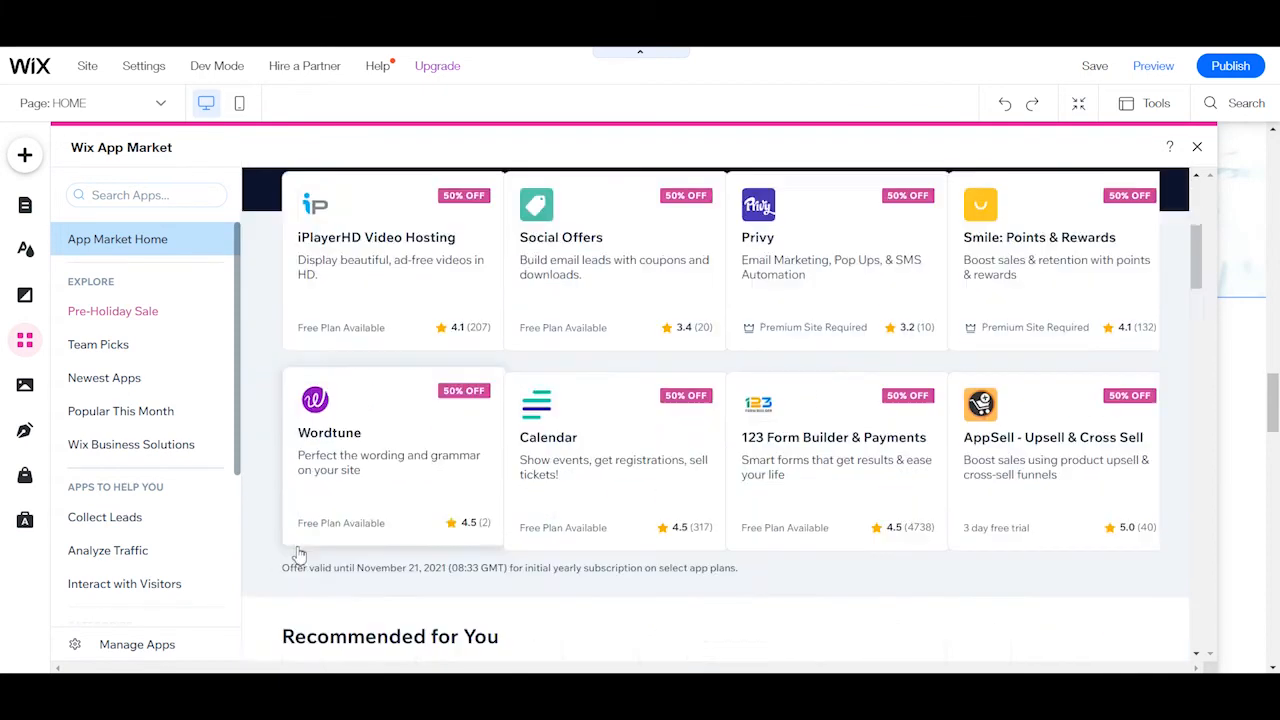
scroll(900, 480, "up", 2)
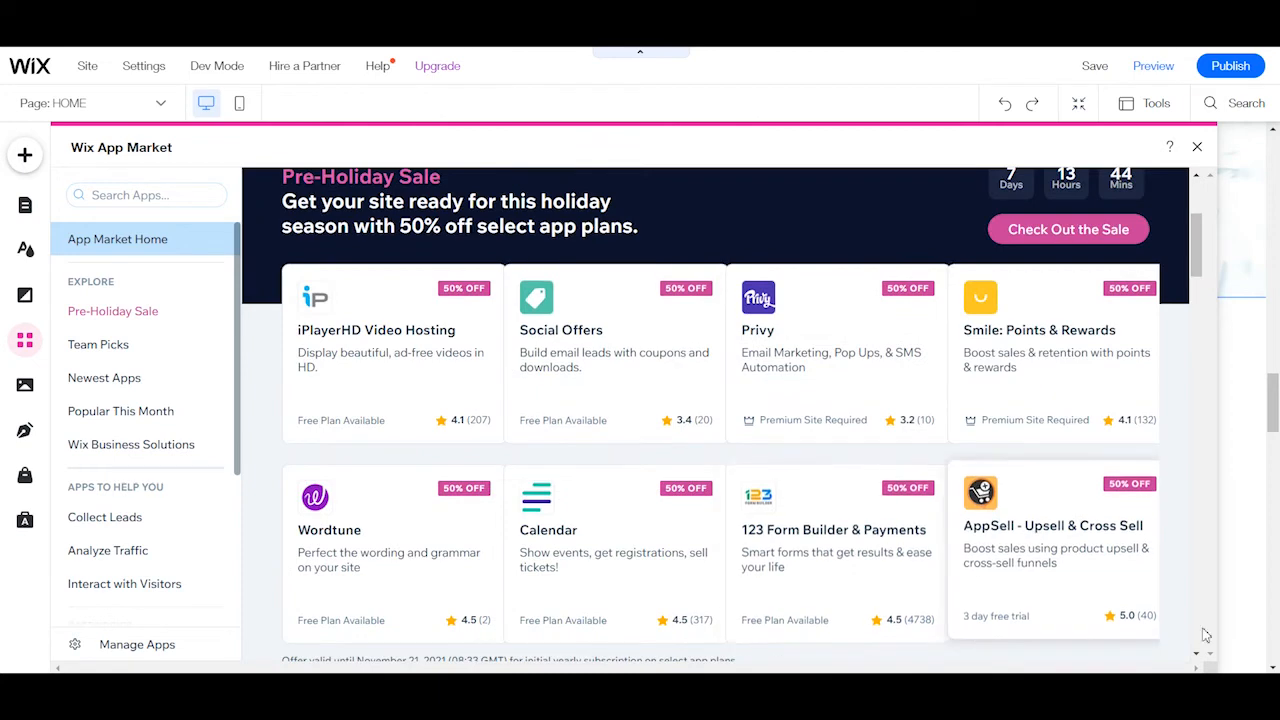
scroll(1077, 574, "down", 5)
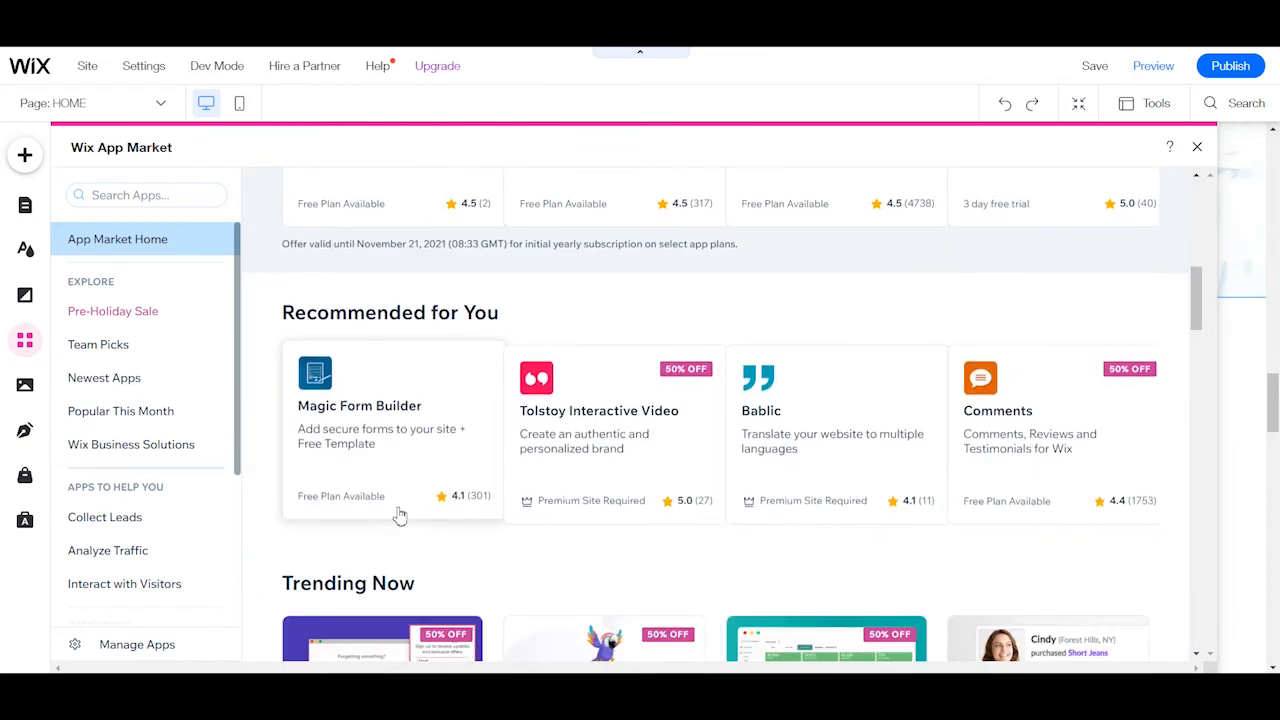
scroll(385, 498, "down", 4)
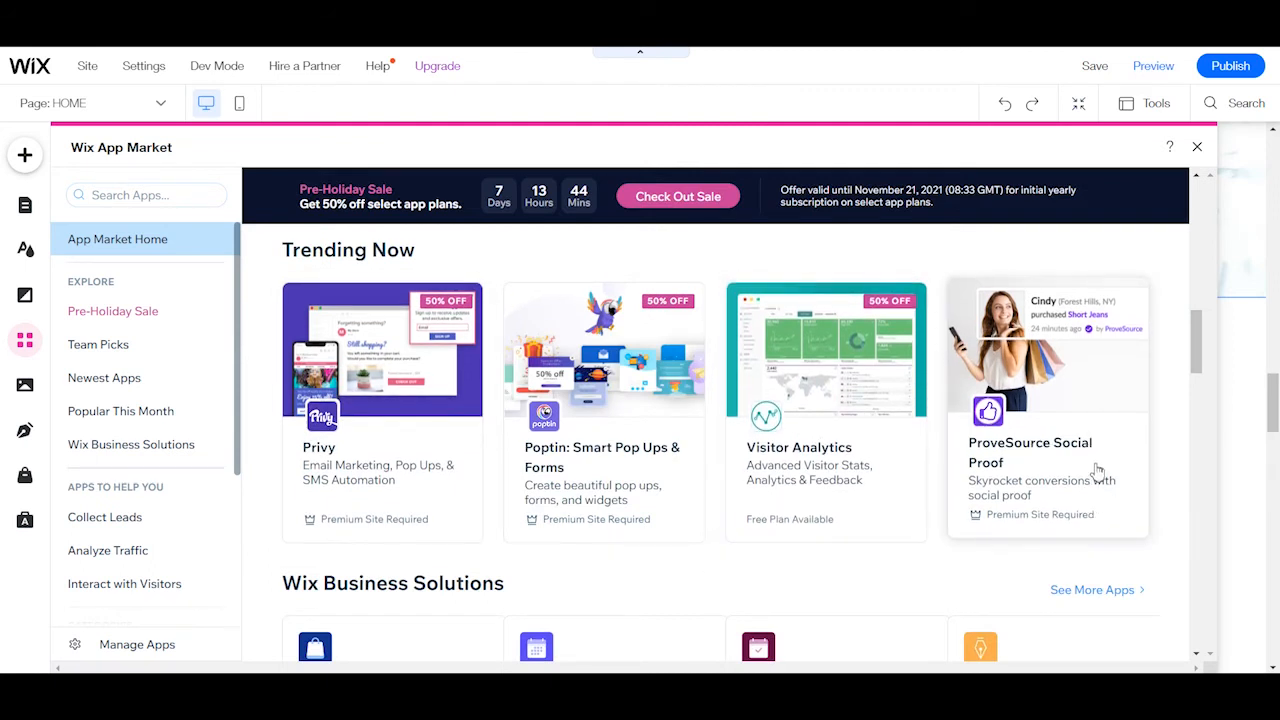
Examine the Wix Business Solutions, Team Picks, Made by Wix and Social Apps sections, and close the App Market.
scroll(508, 490, "down", 3)
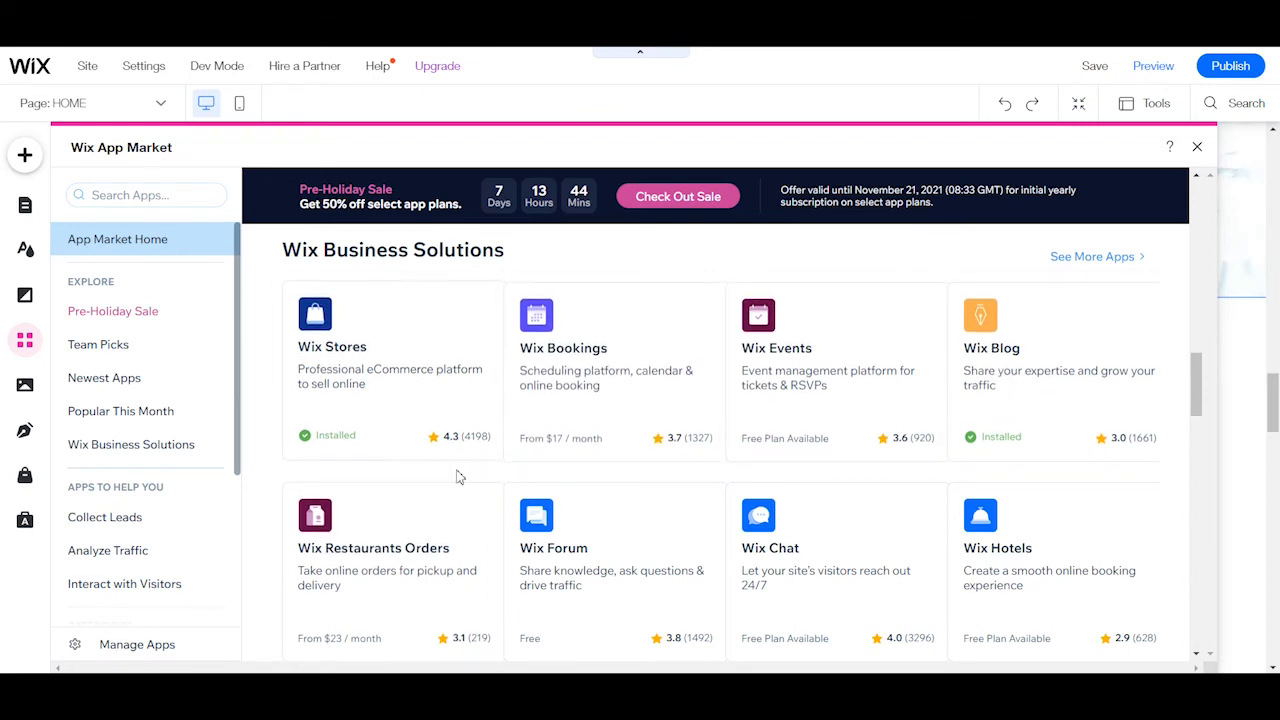
scroll(470, 470, "down", 2)
scroll(714, 420, "down", 4)
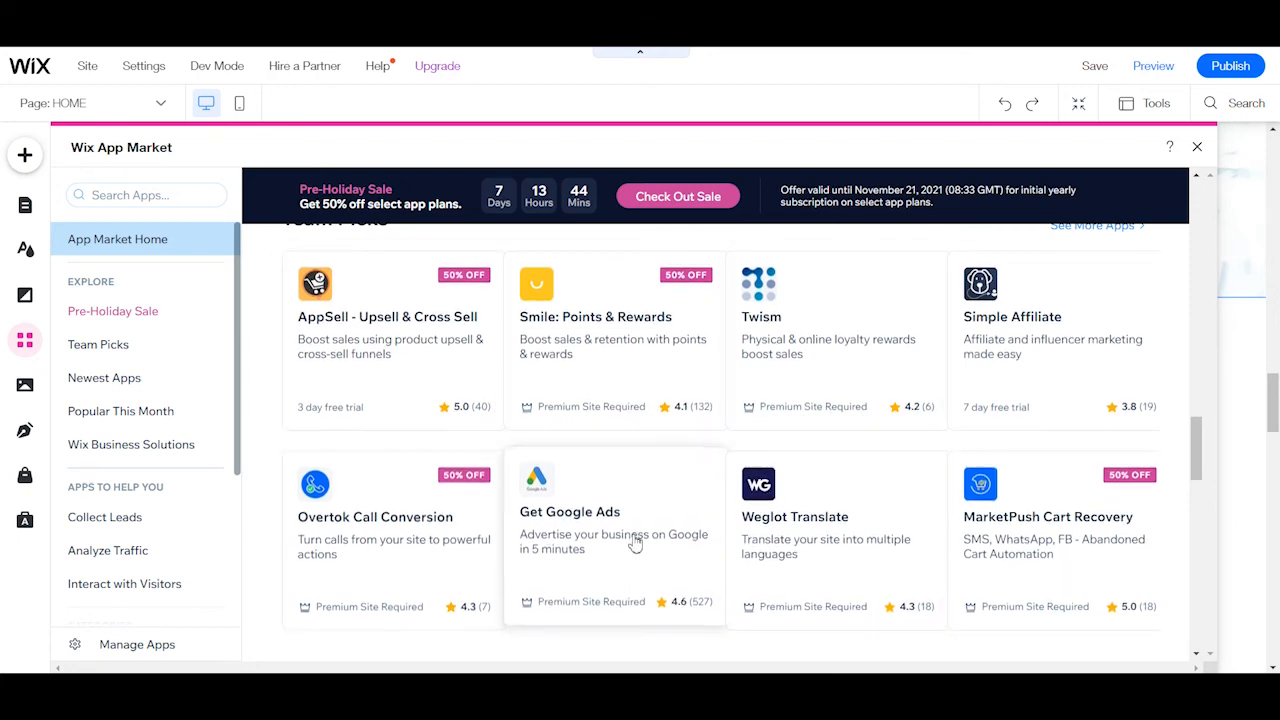
scroll(634, 543, "down", 6)
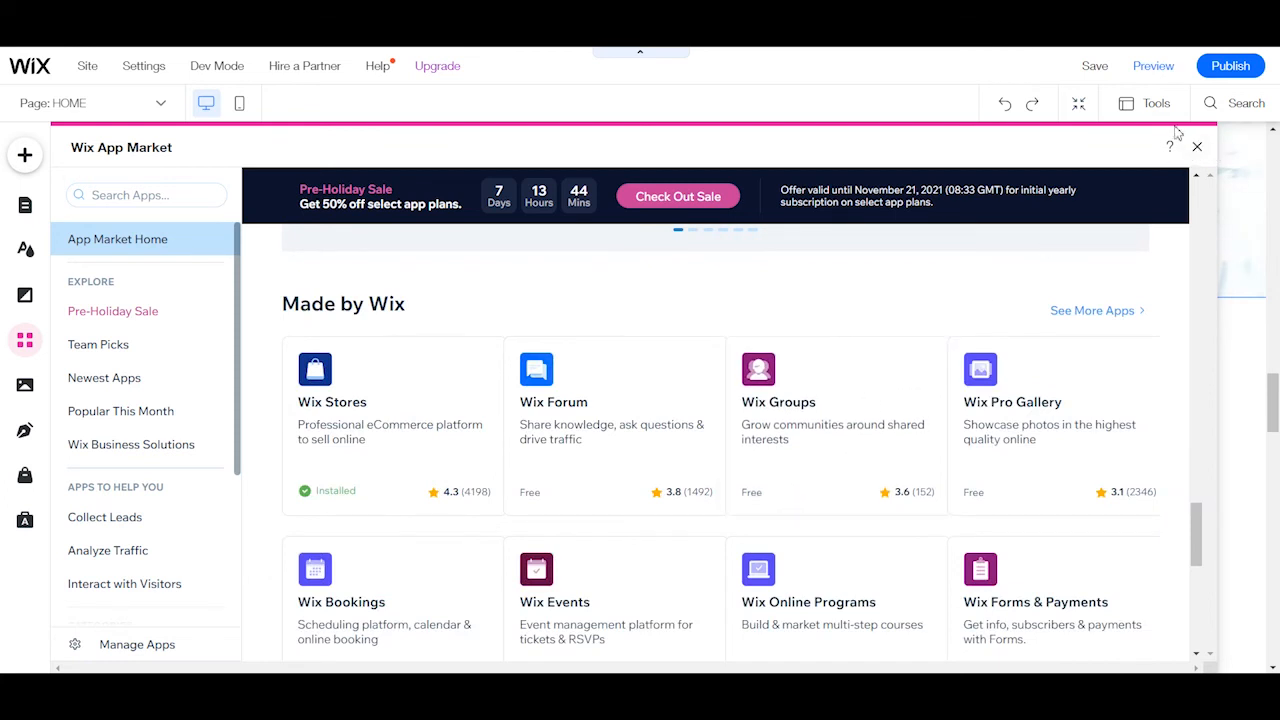
scroll(494, 331, "down", 4)
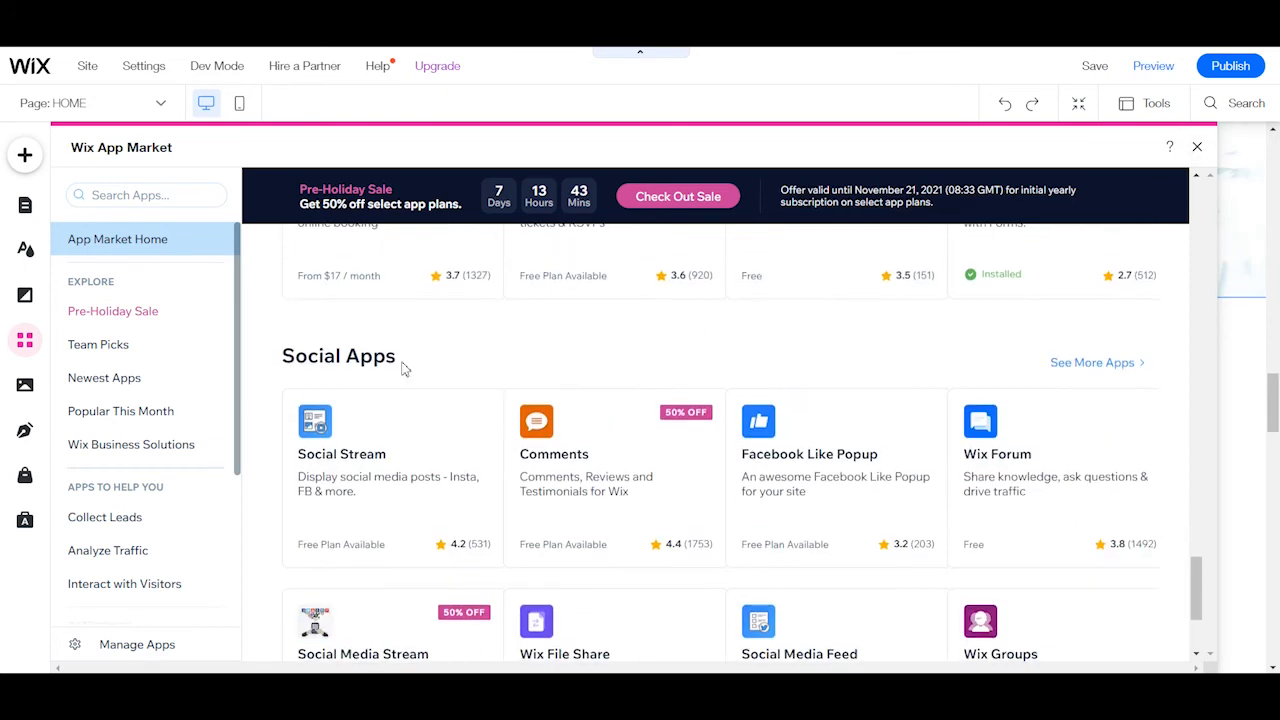
scroll(141, 437, "down", 1)
scroll(145, 430, "down", 2)
scroll(150, 430, "up", 4)
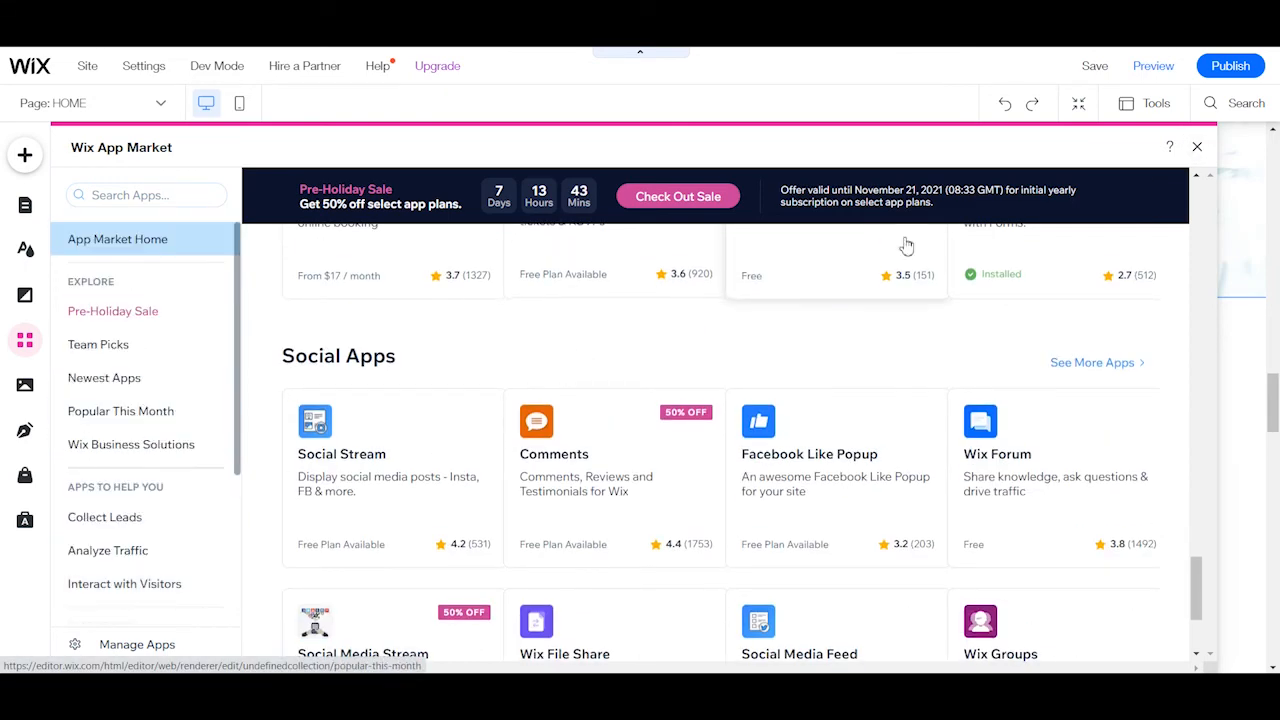
left_click(1197, 147)
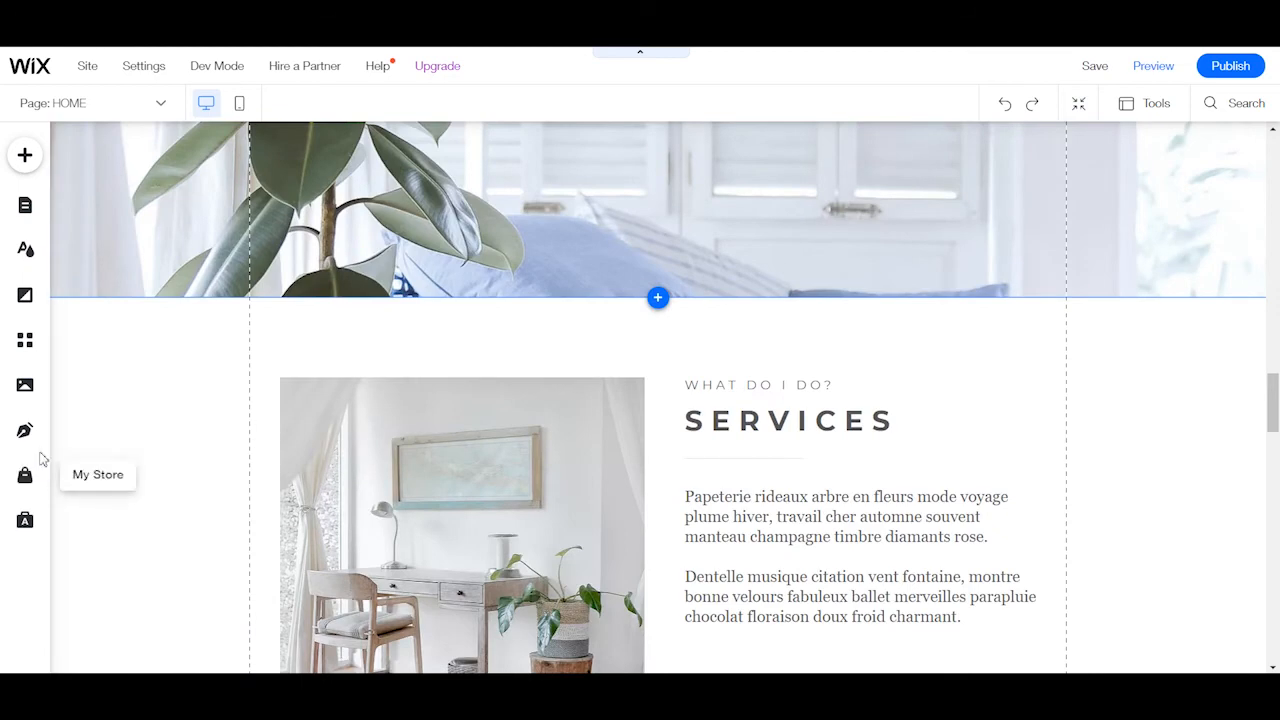
Open the media options, examine the upload sources, site files and free Wix images and videos, and close them.
left_click(27, 386)
scroll(203, 490, "down", 3)
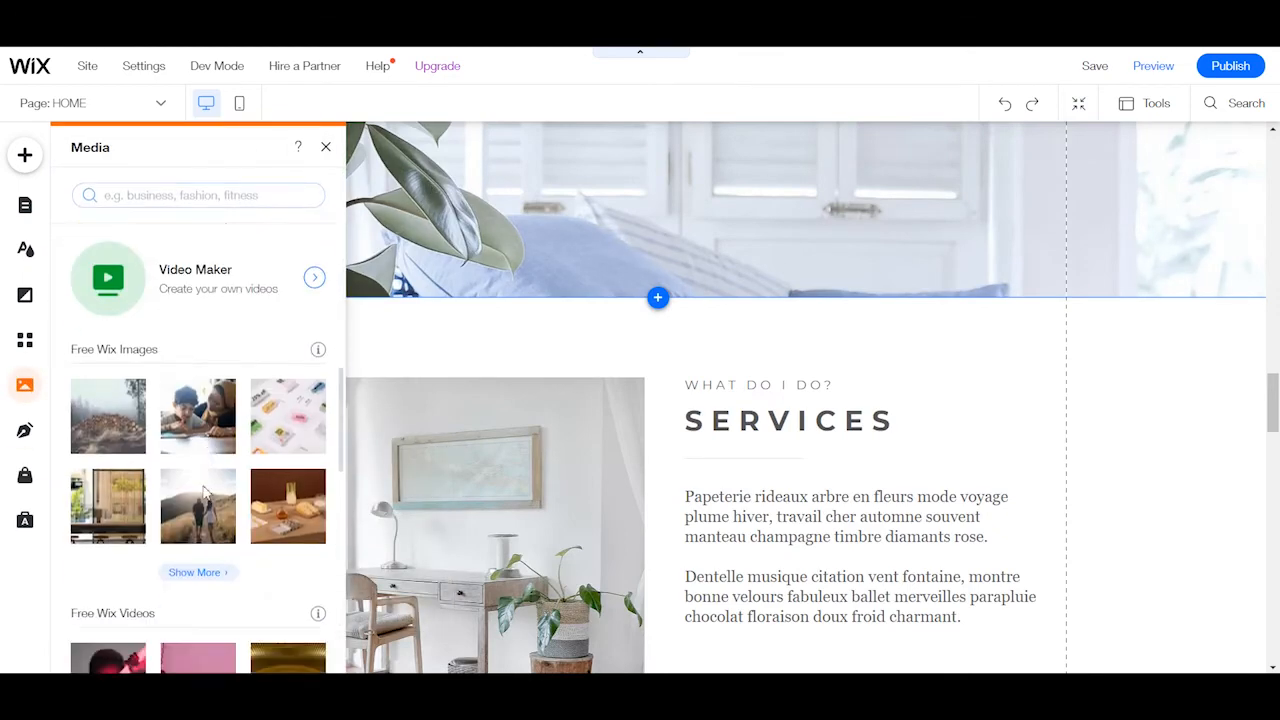
scroll(203, 490, "up", 5)
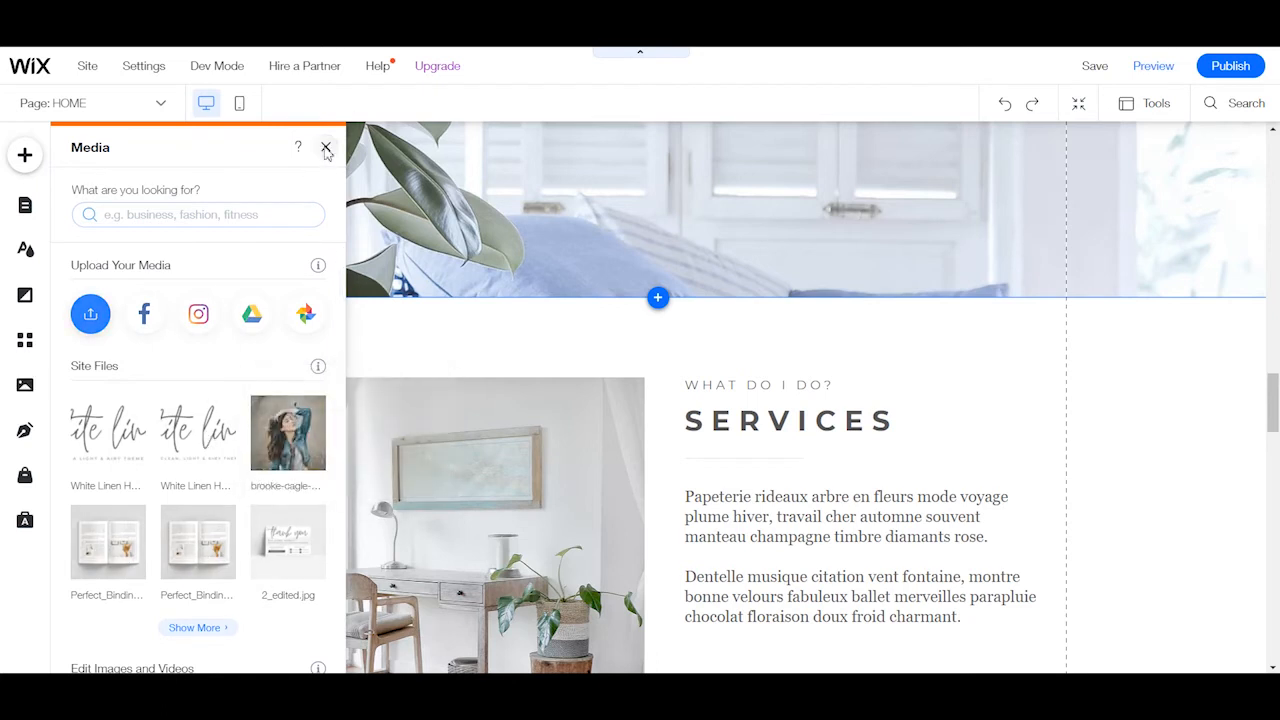
left_click(325, 148)
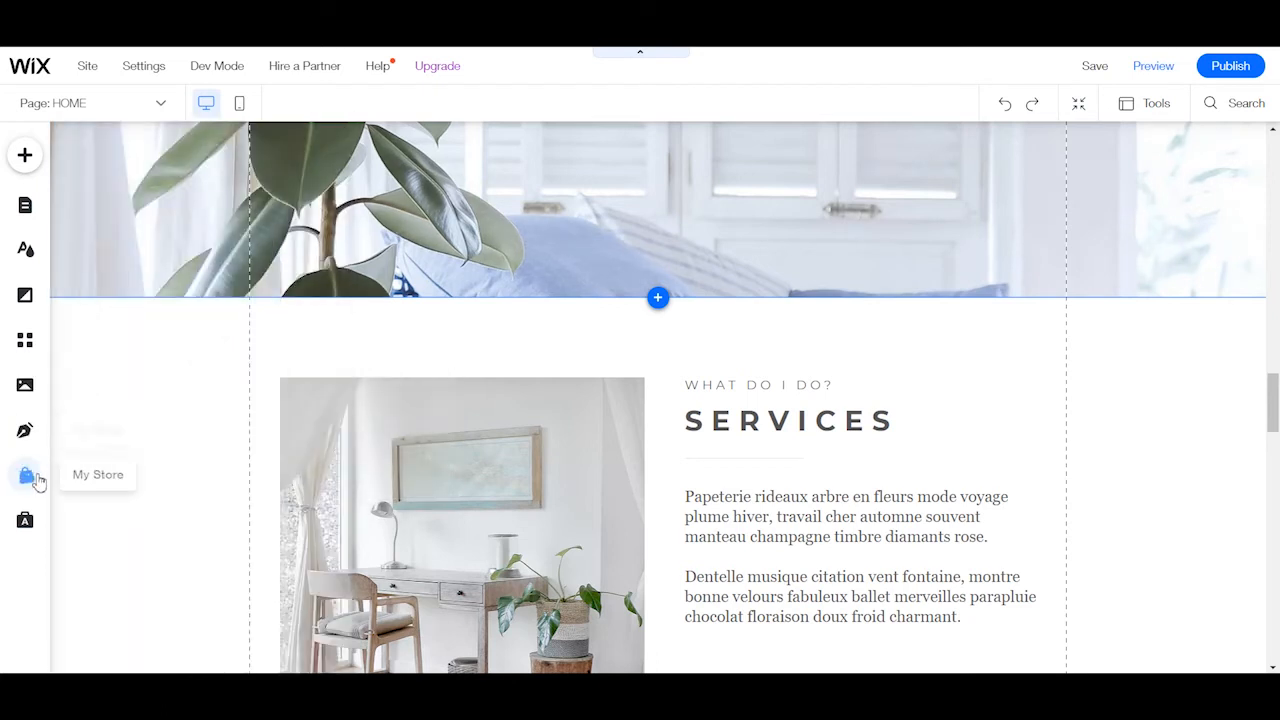
Open the Ascend Business Tools and examine the Marketing & SEO tools, from Email Marketing to Social Posts.
left_click(28, 530)
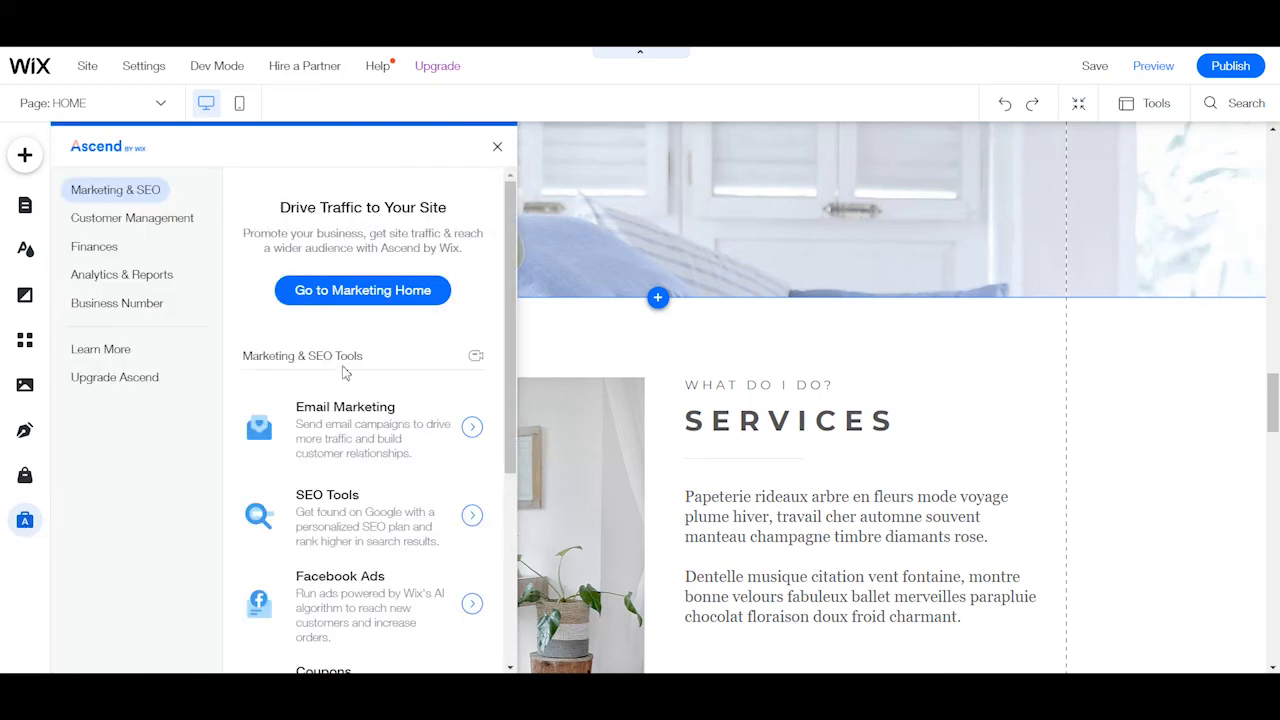
scroll(340, 380, "down", 4)
scroll(320, 396, "up", 4)
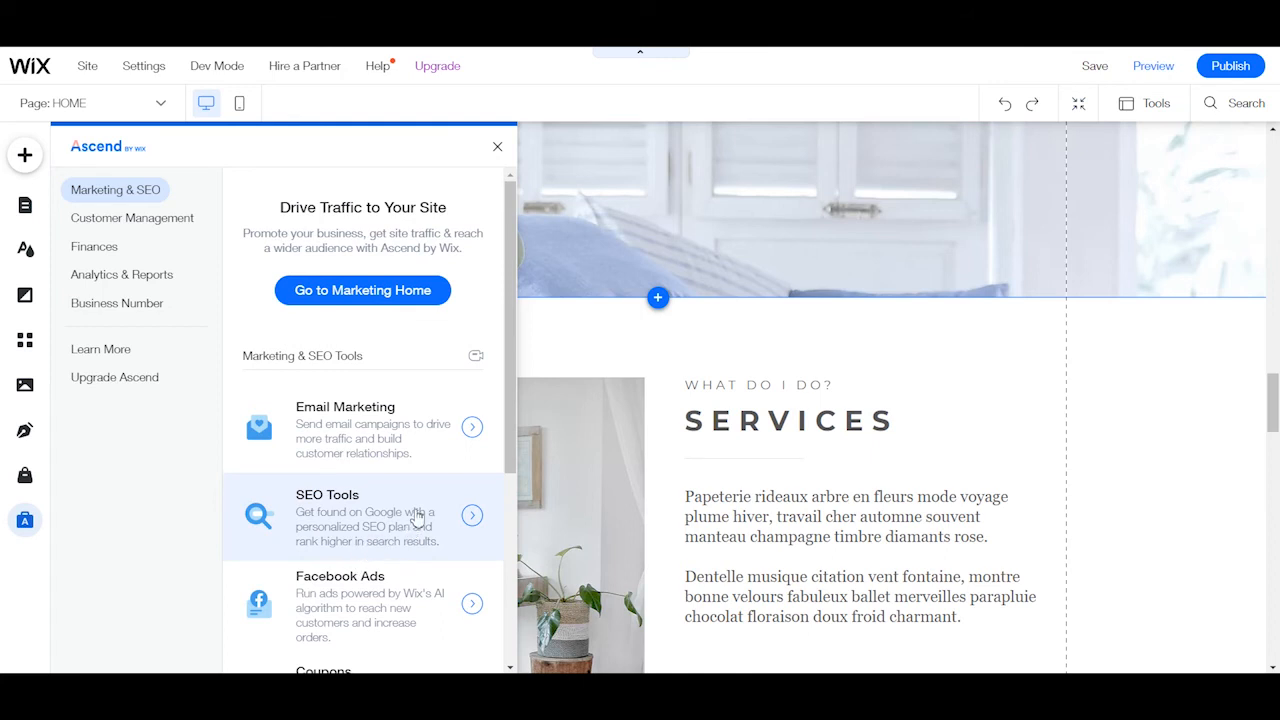
scroll(400, 430, "down", 2)
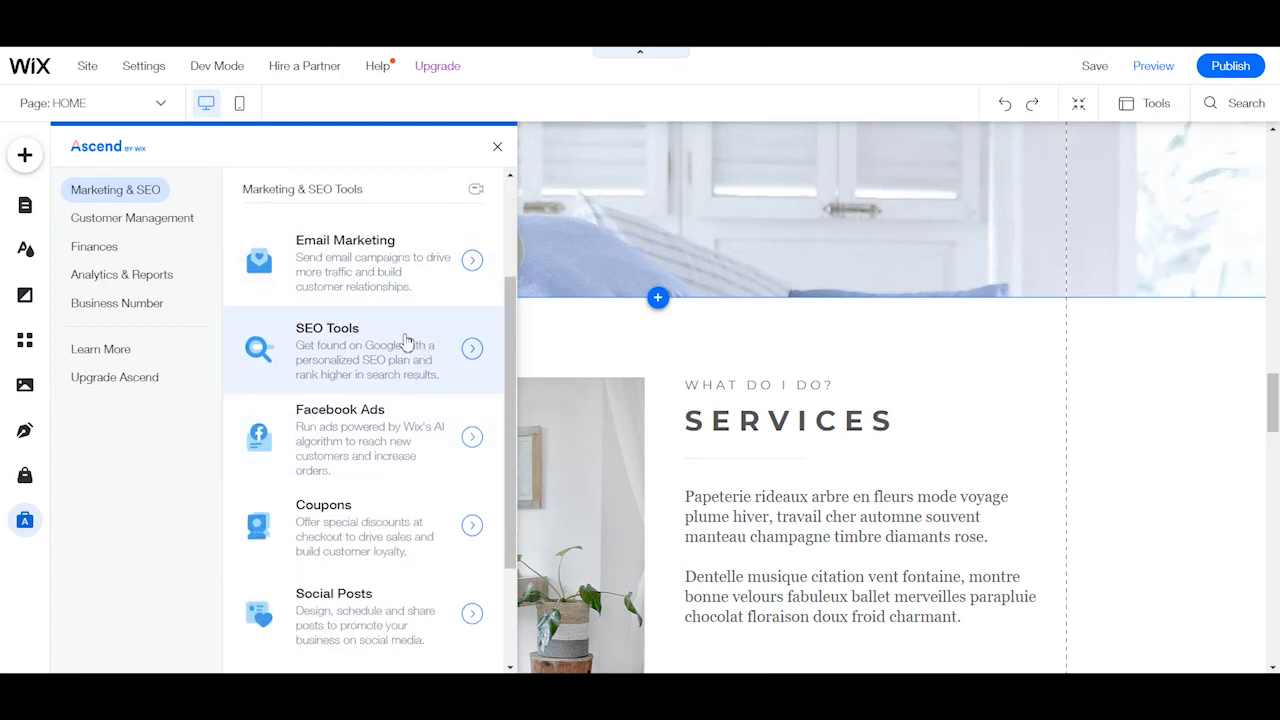
Open SEO Tools in the dashboard, examine its optimization options and the other dashboard sections, and close the dashboard.
left_click(349, 362)
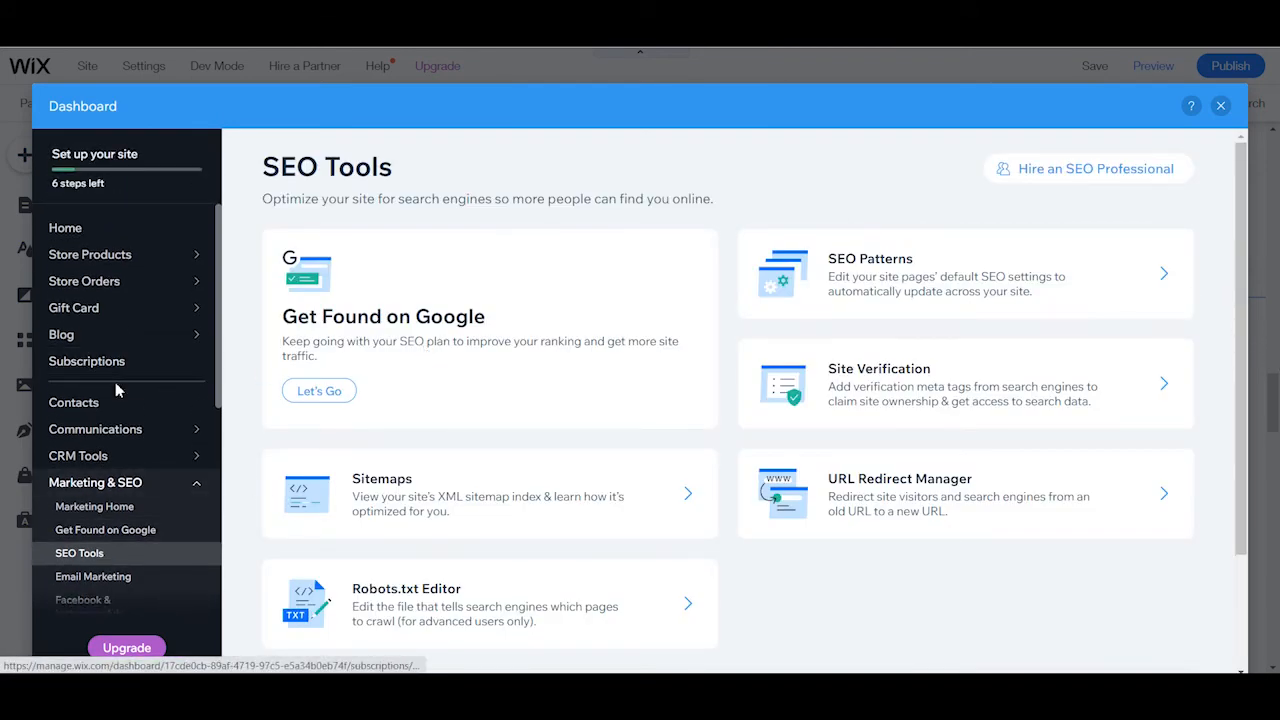
scroll(130, 368, "down", 5)
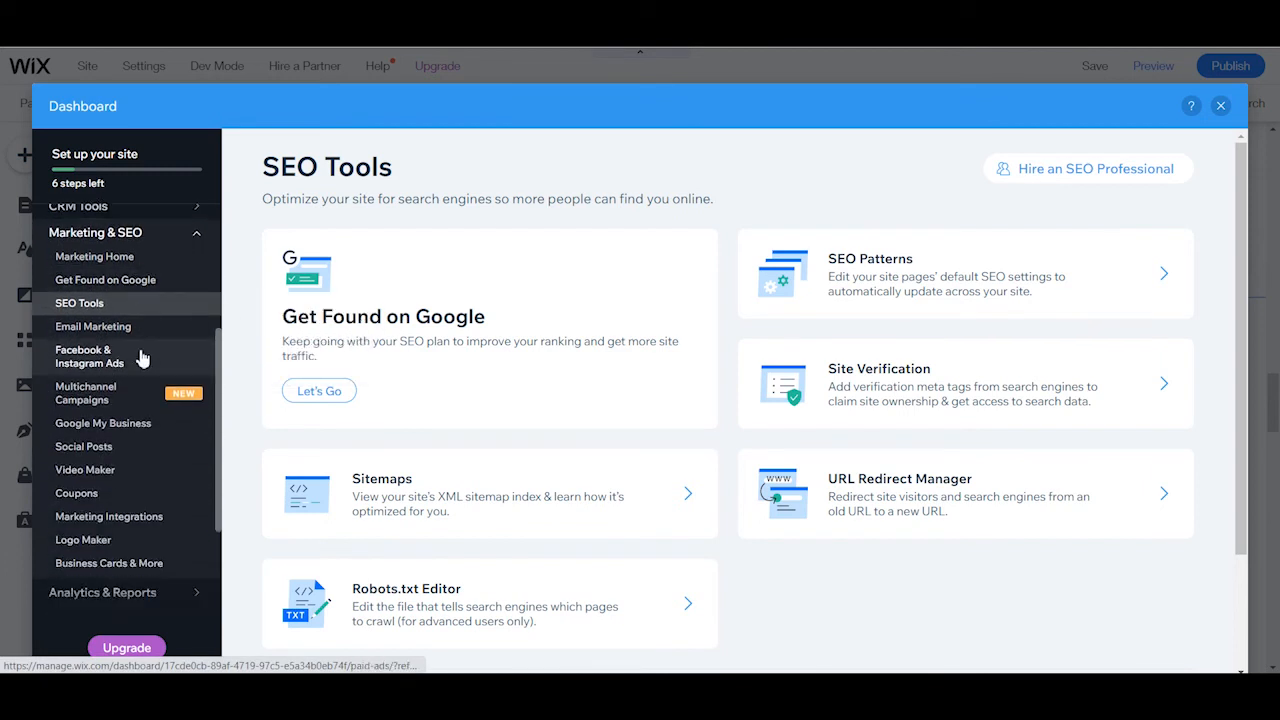
scroll(139, 352, "down", 2)
scroll(160, 340, "down", 2)
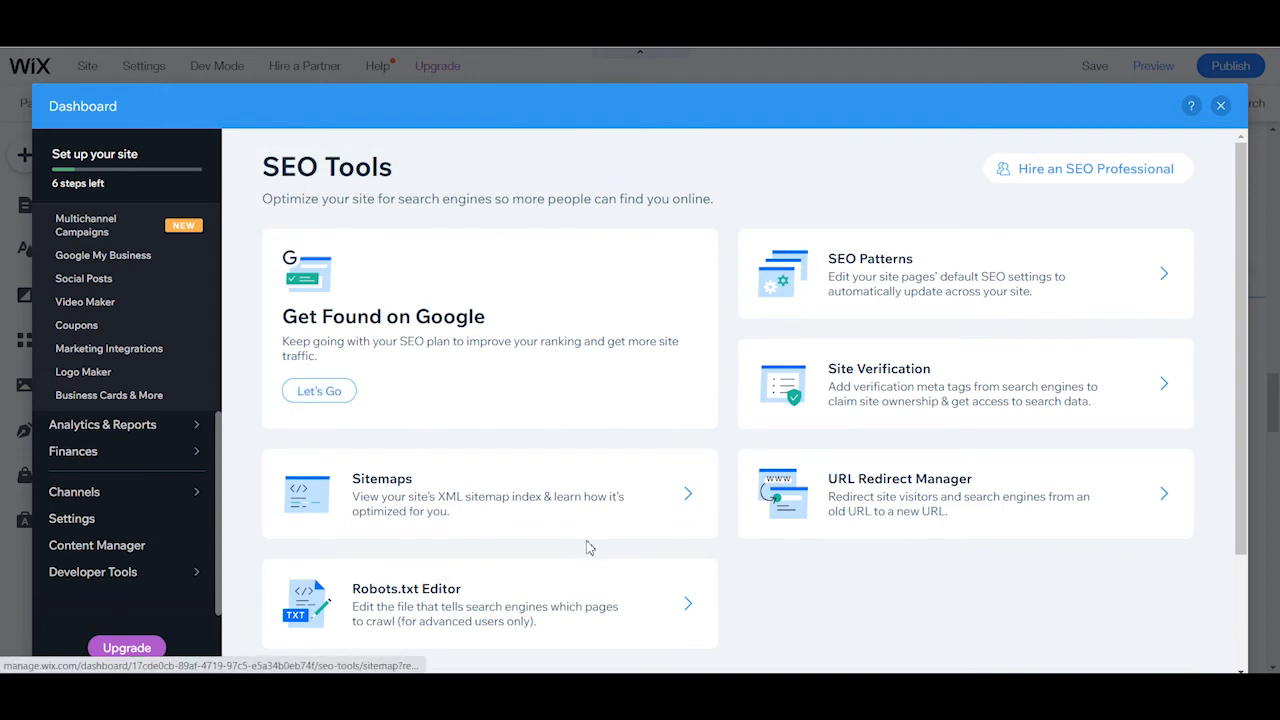
scroll(588, 548, "down", 2)
scroll(537, 543, "up", 2)
left_click(1224, 107)
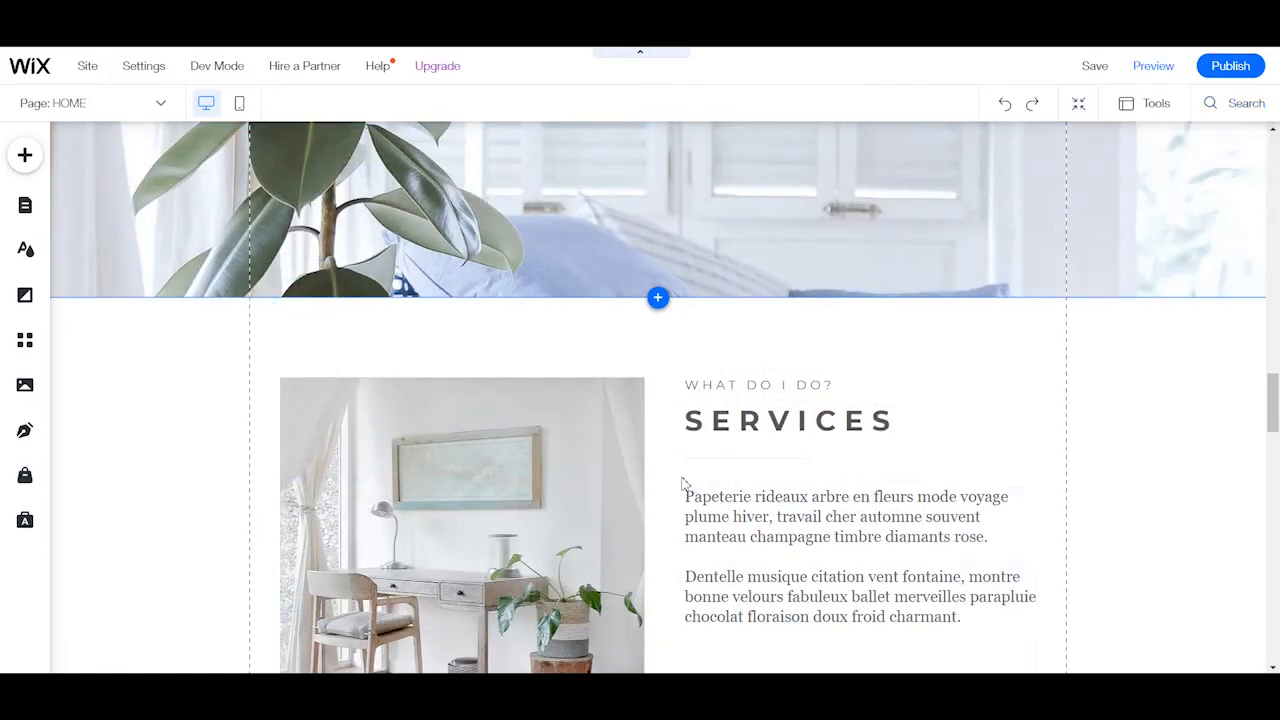
scroll(845, 485, "up", 11)
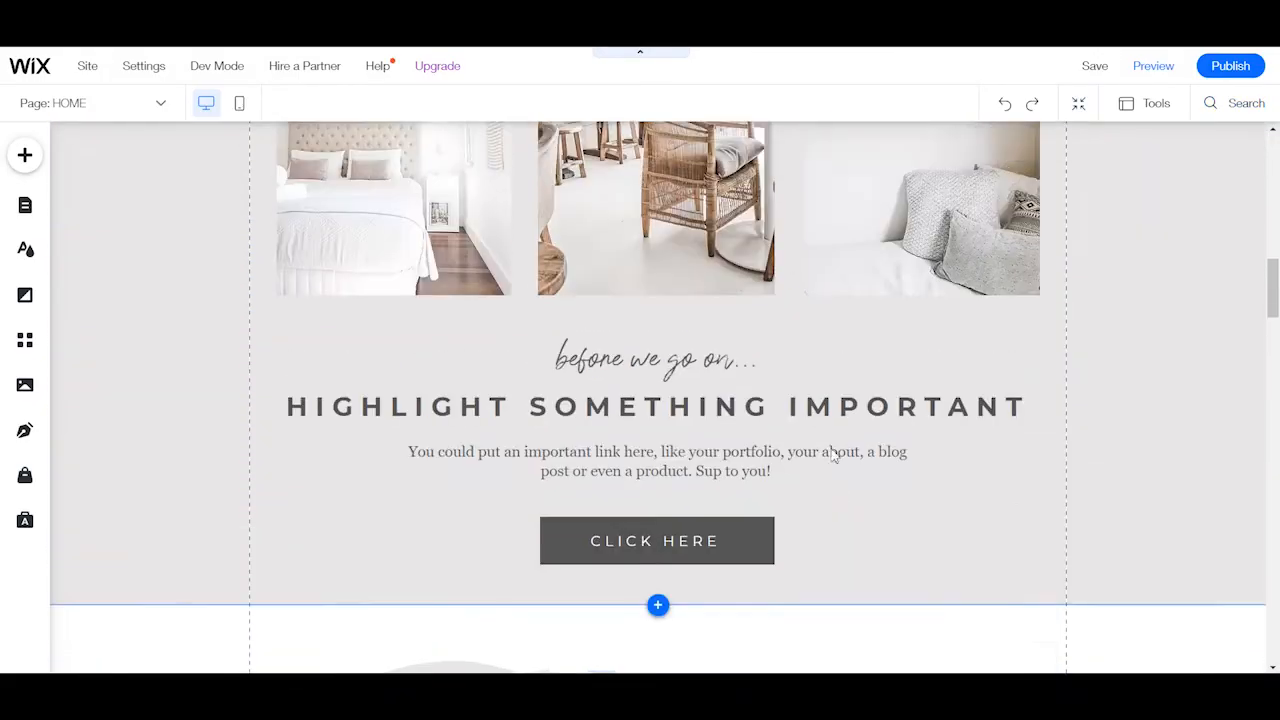
scroll(833, 455, "up", 3)
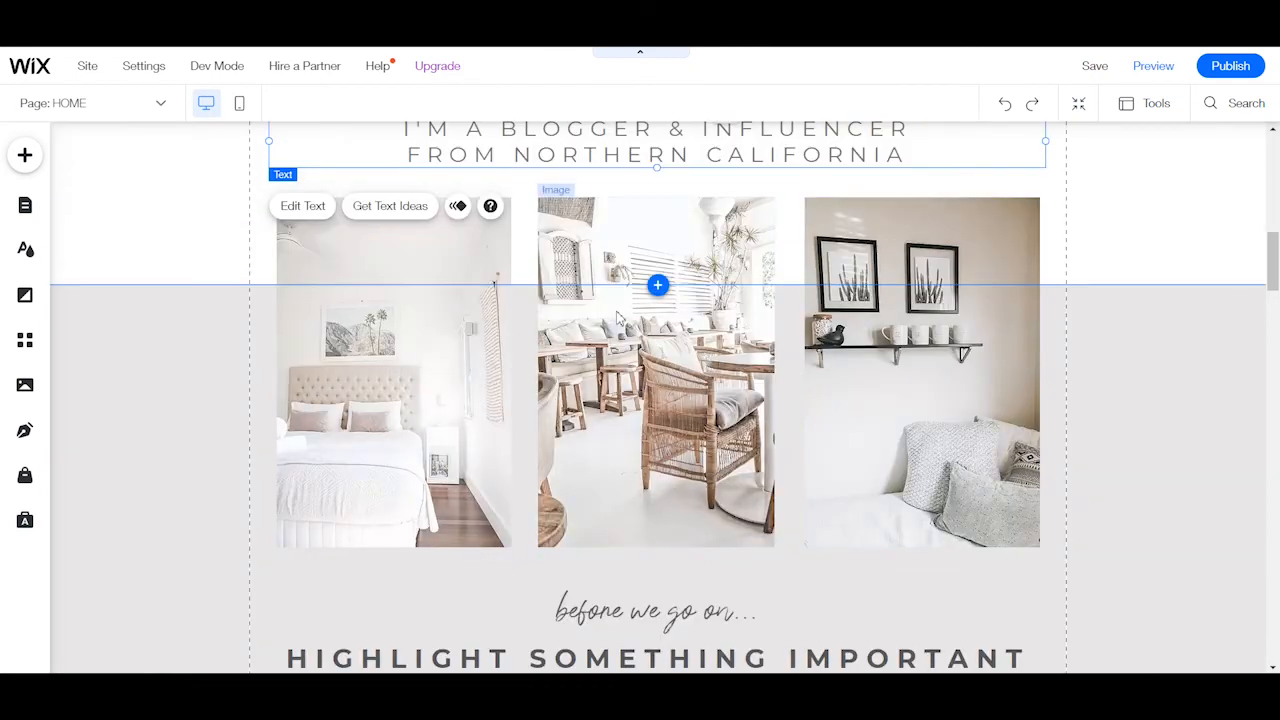
scroll(707, 358, "up", 3)
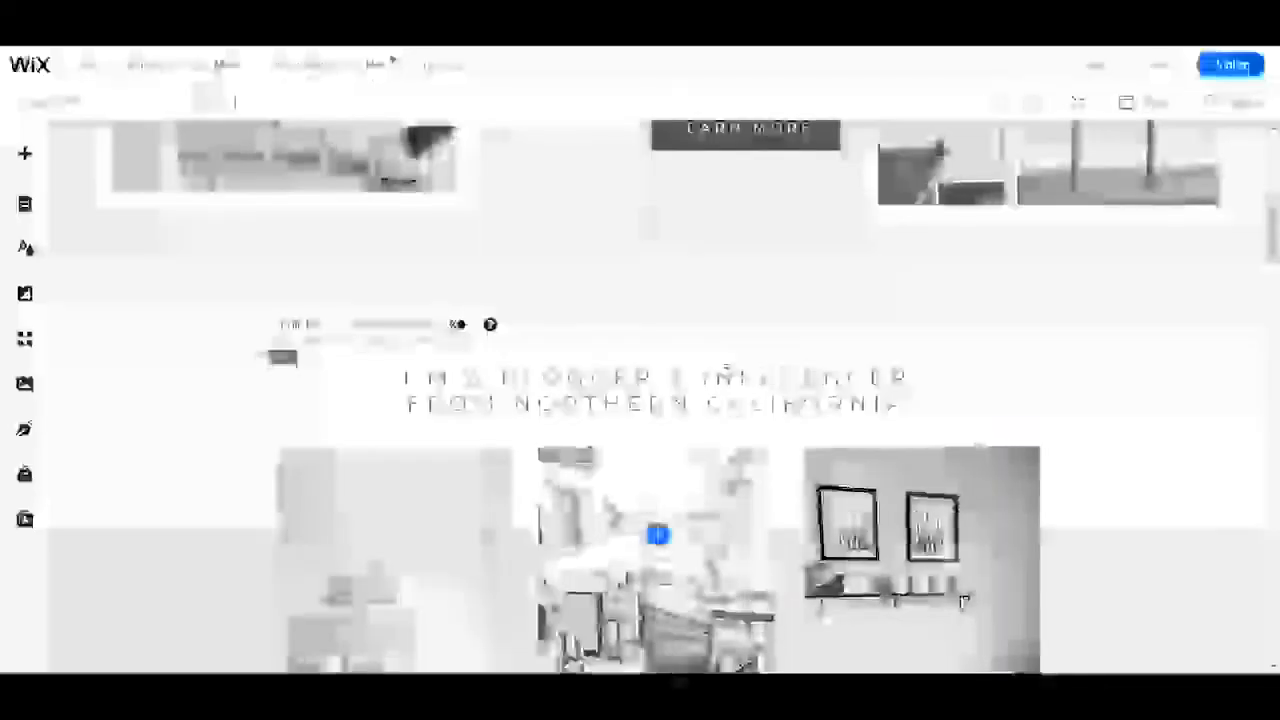
Switch the HOME page to the mobile view and examine its layout from the header down to the Visit Shop section.
mouse_move(342, 80)
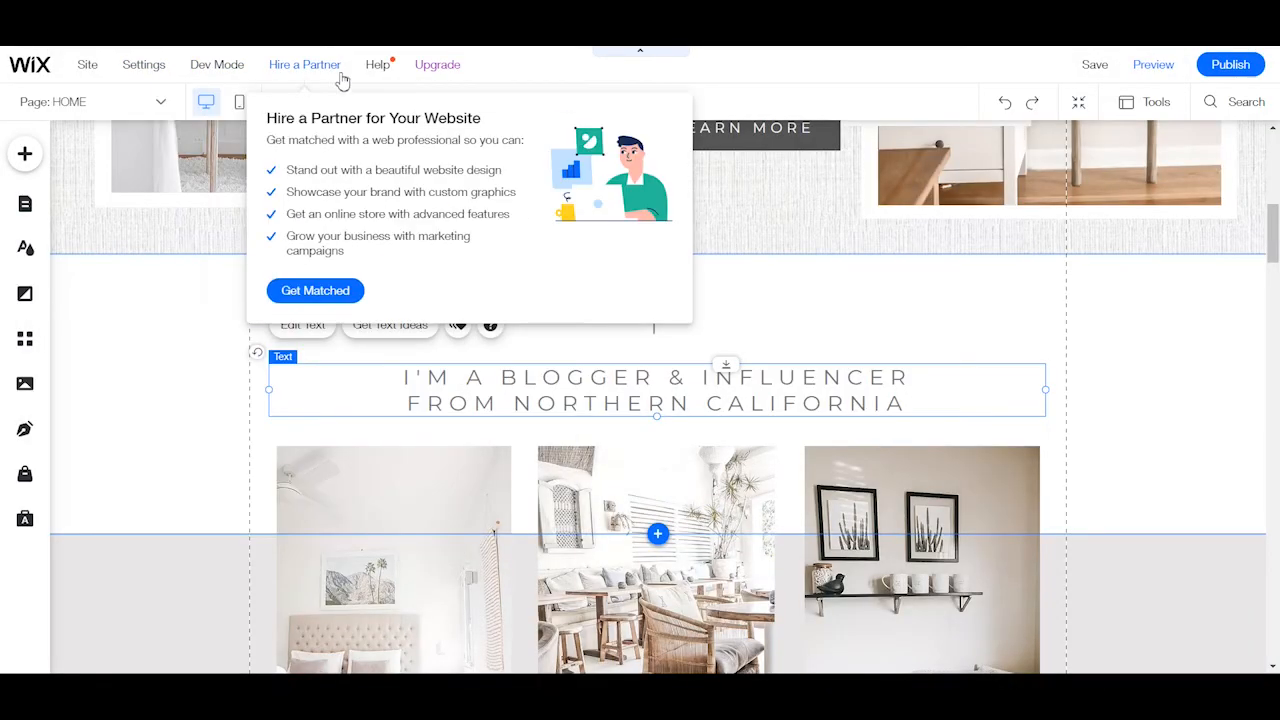
left_click(244, 105)
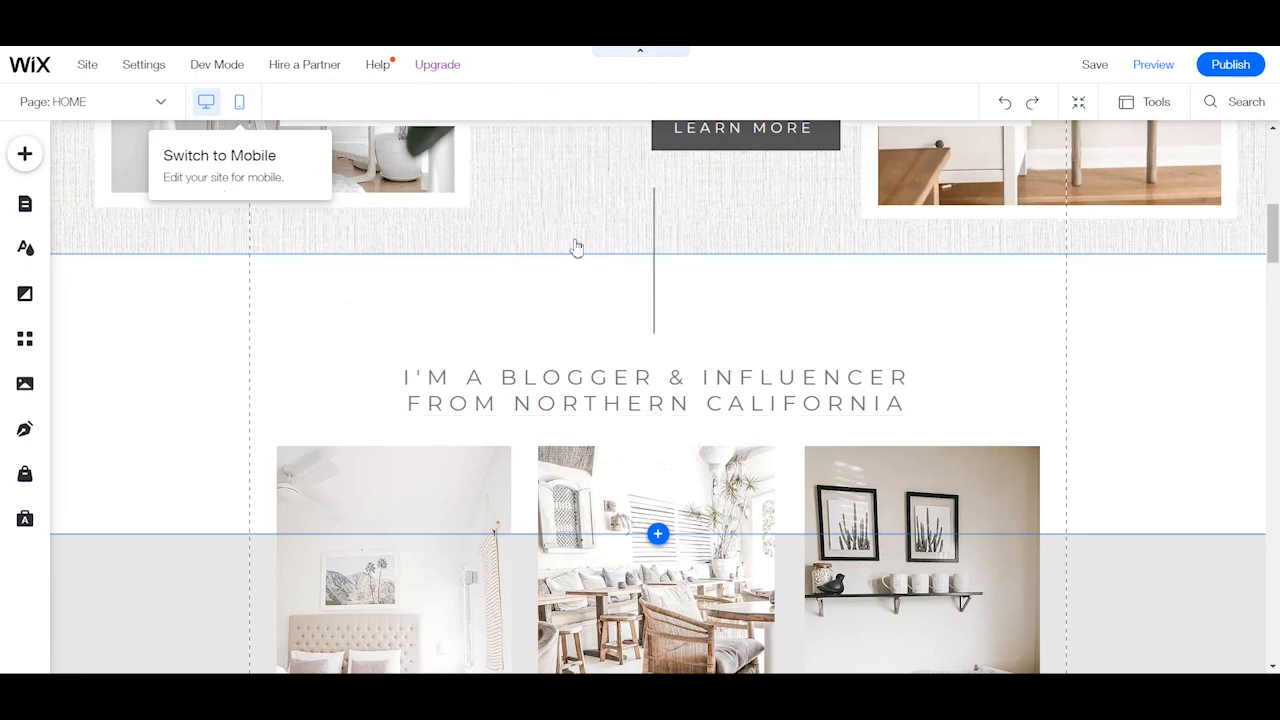
left_click(239, 103)
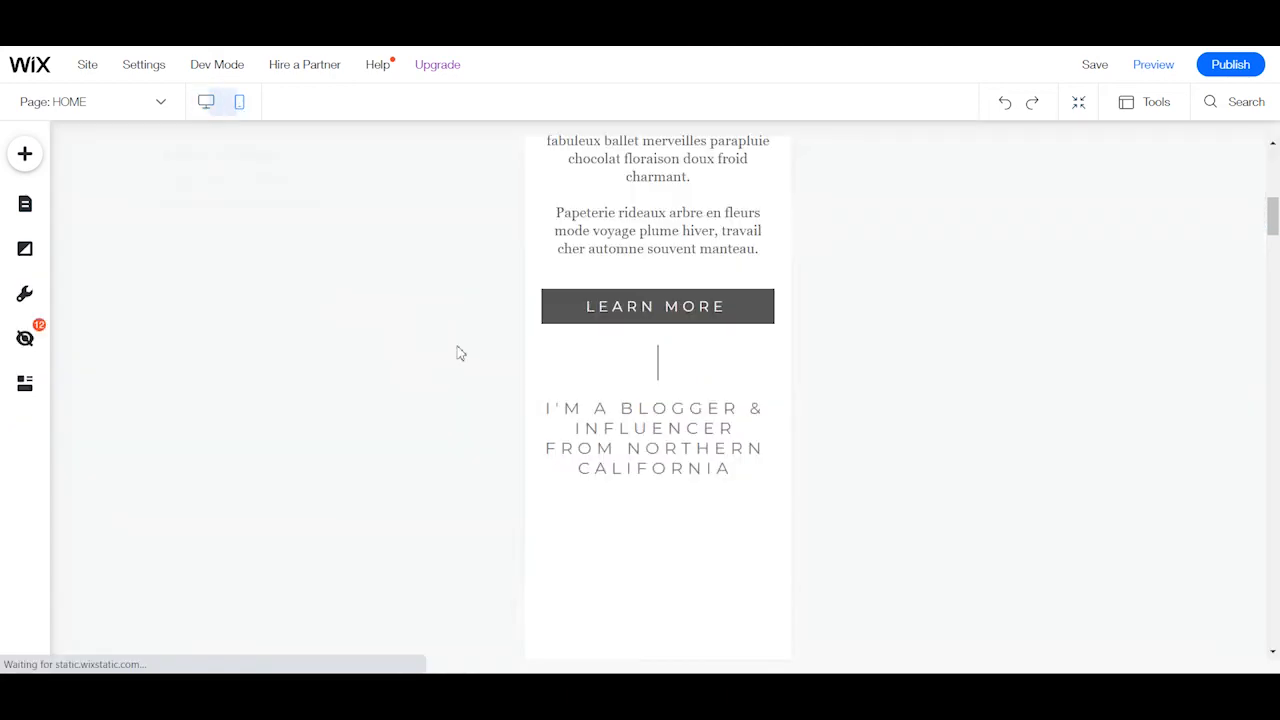
scroll(720, 383, "down", 3)
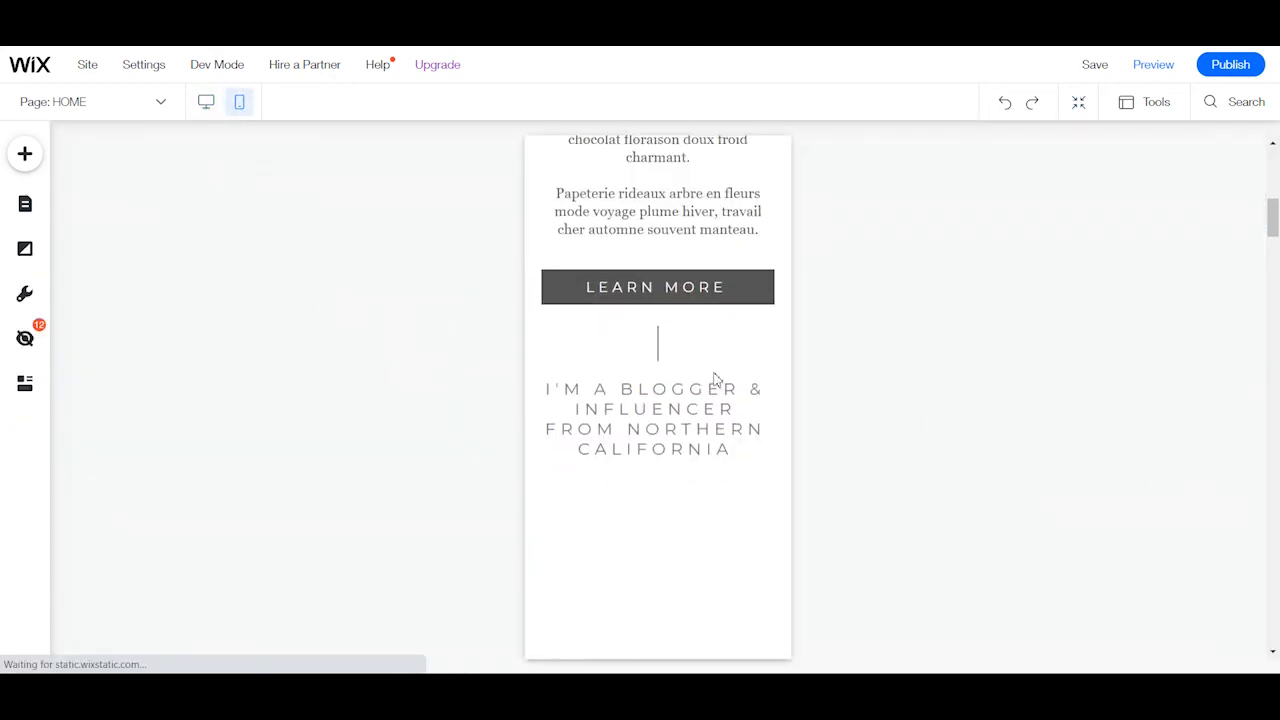
left_click_drag(1276, 230, 1267, 158)
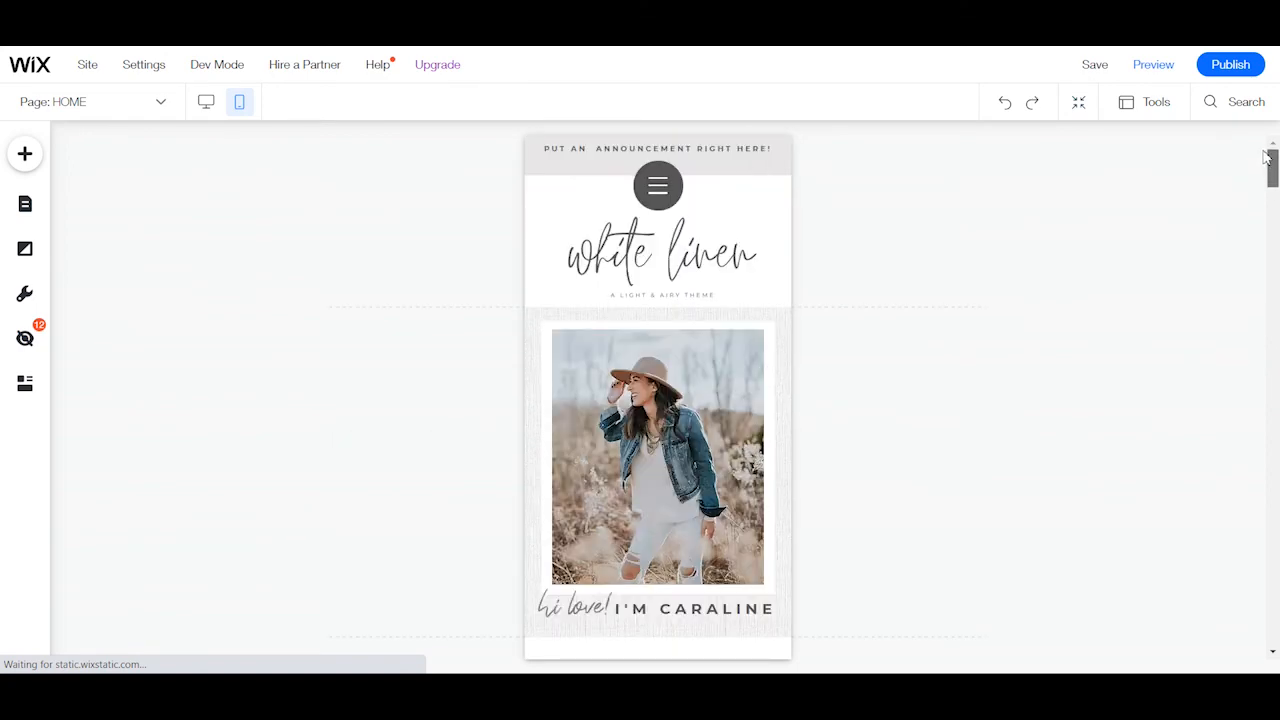
scroll(957, 266, "down", 3)
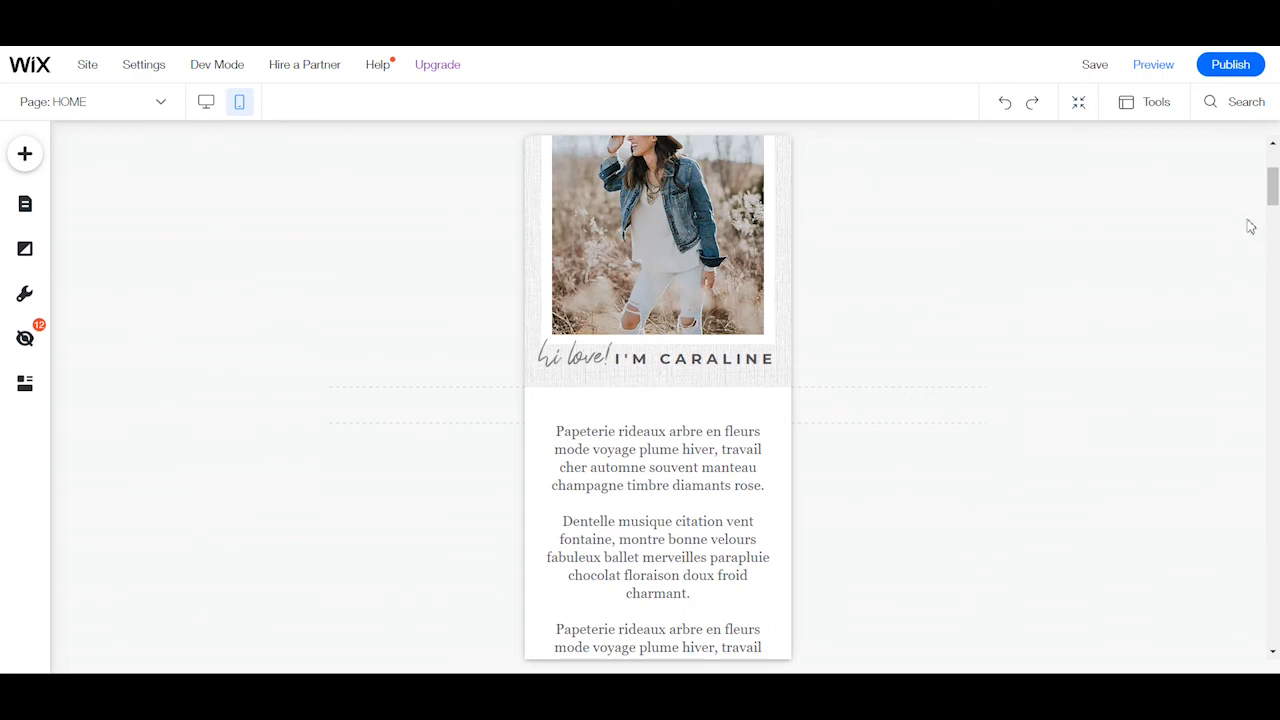
left_click_drag(1270, 186, 1220, 209)
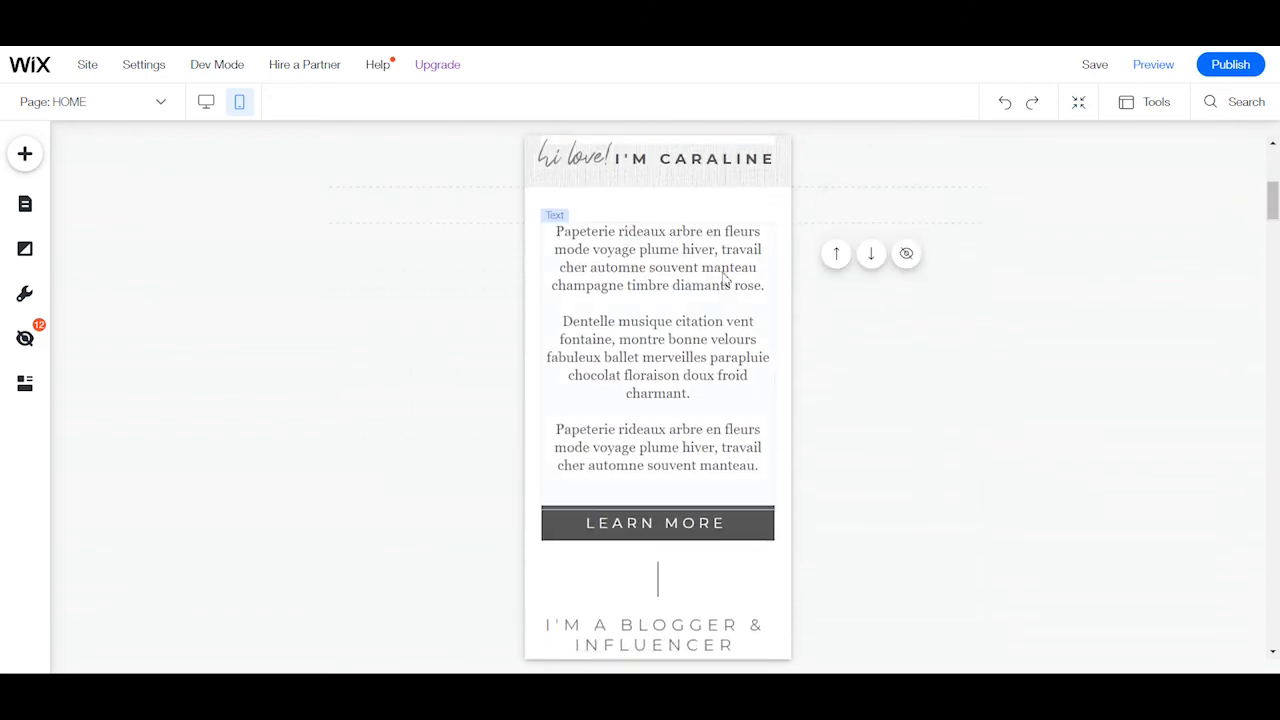
scroll(693, 303, "down", 15)
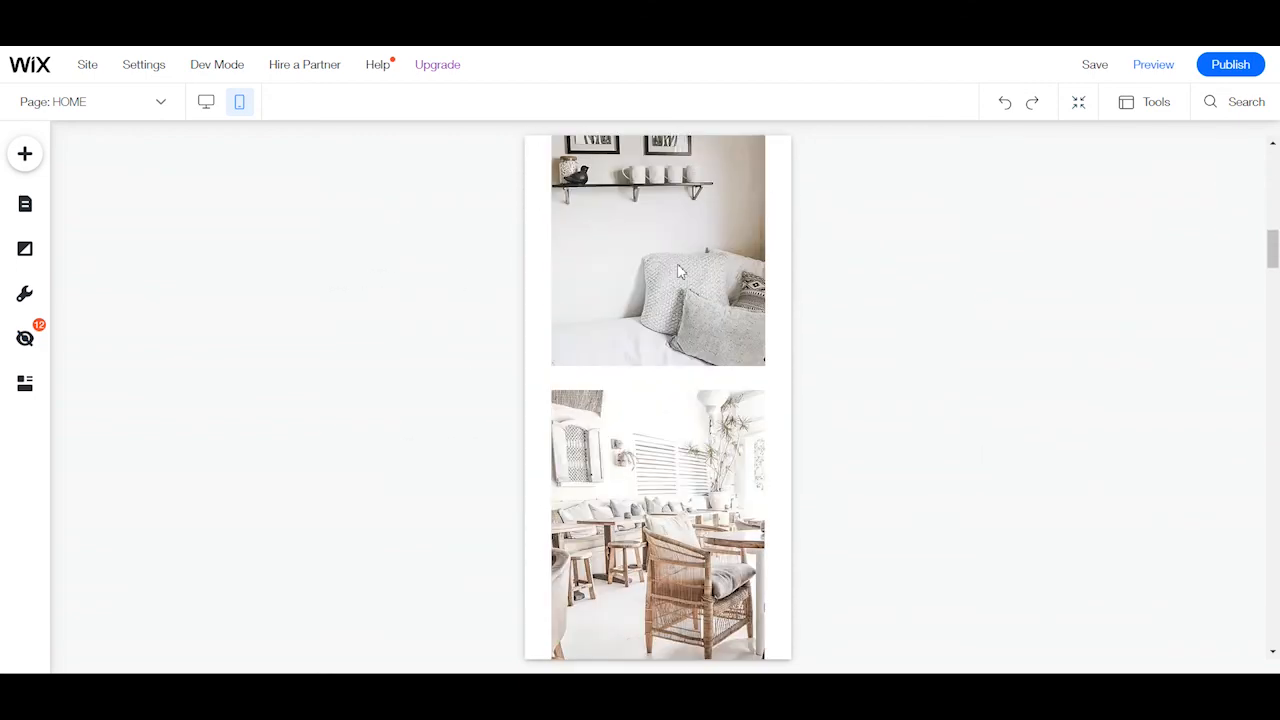
scroll(760, 345, "down", 15)
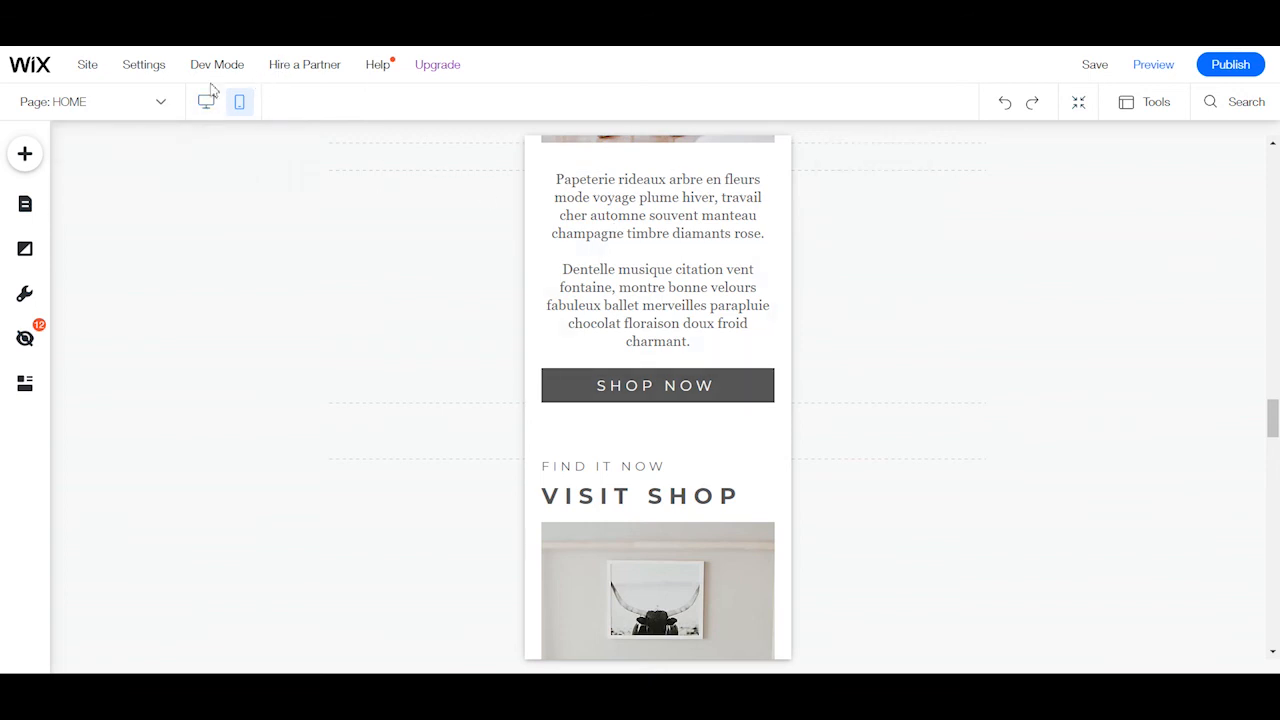
Open the list of elements hidden on mobile, examine the entries for all pages and the HOME page, and close it.
left_click(22, 340)
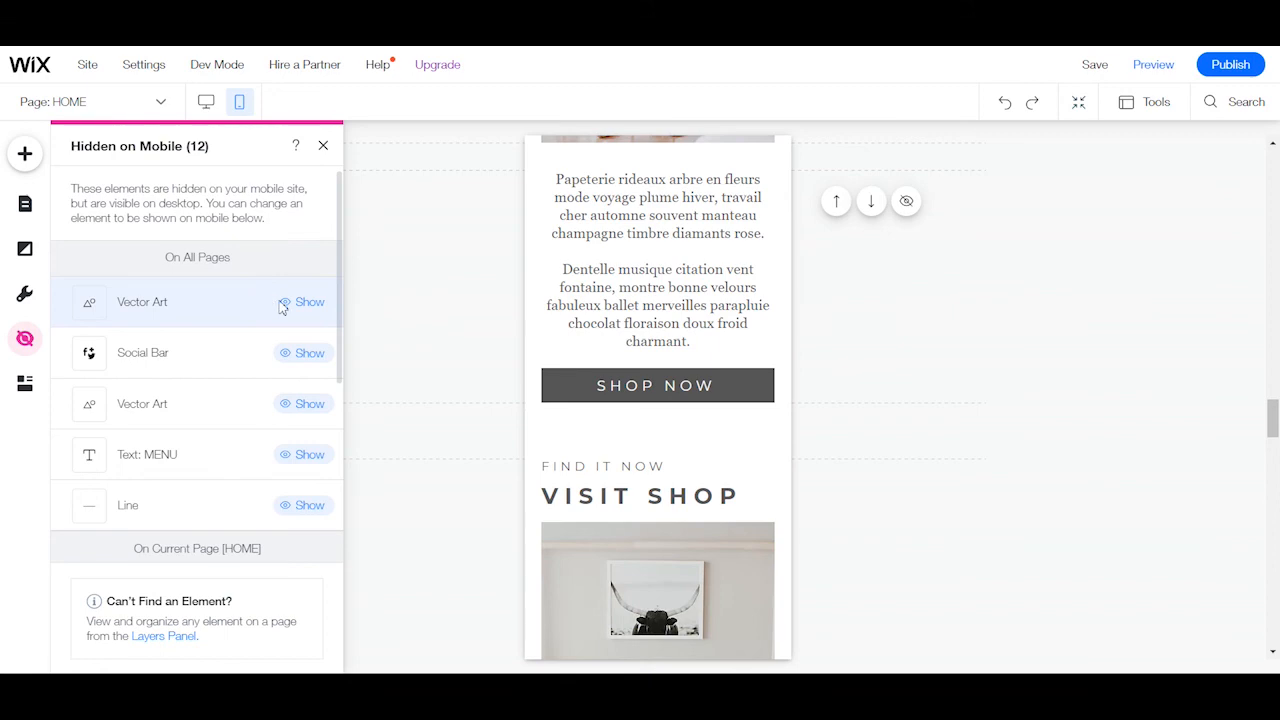
scroll(282, 309, "down", 2)
scroll(284, 311, "down", 4)
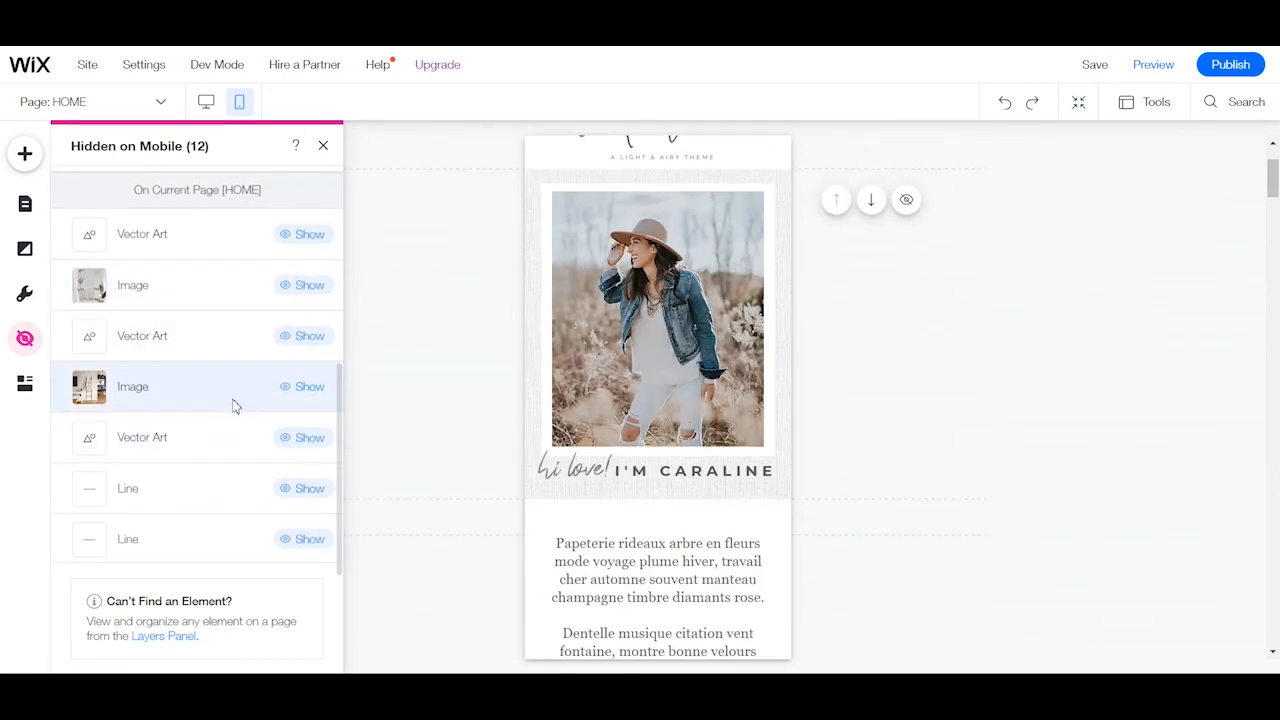
scroll(160, 320, "up", 6)
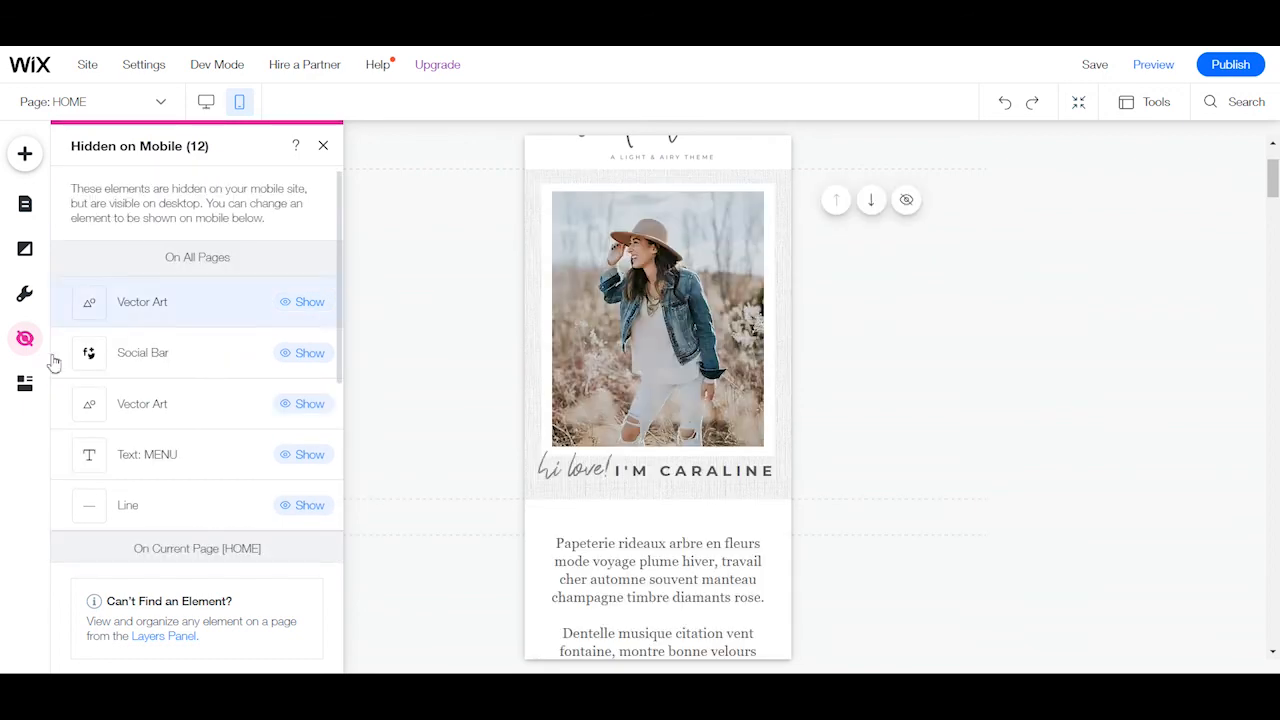
left_click(323, 147)
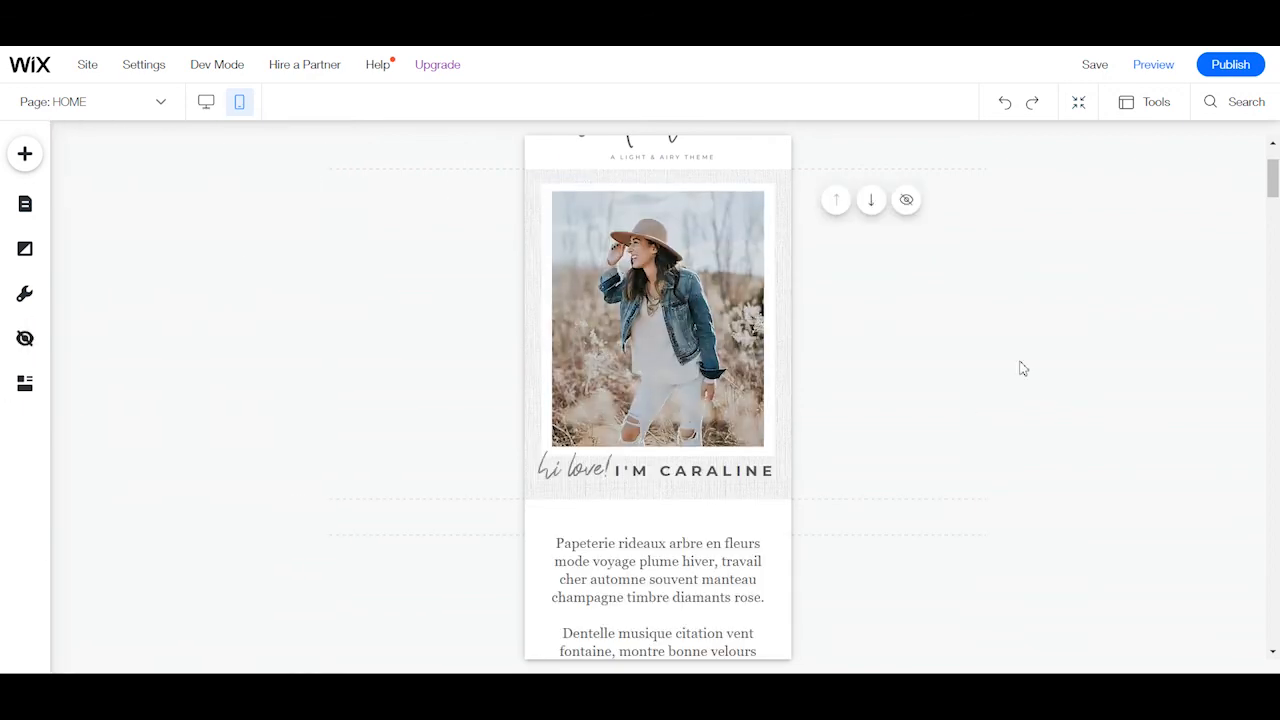
Review the mobile HOME page again from the announcement header down to the blogger and influencer section.
scroll(1030, 445, "up", 2)
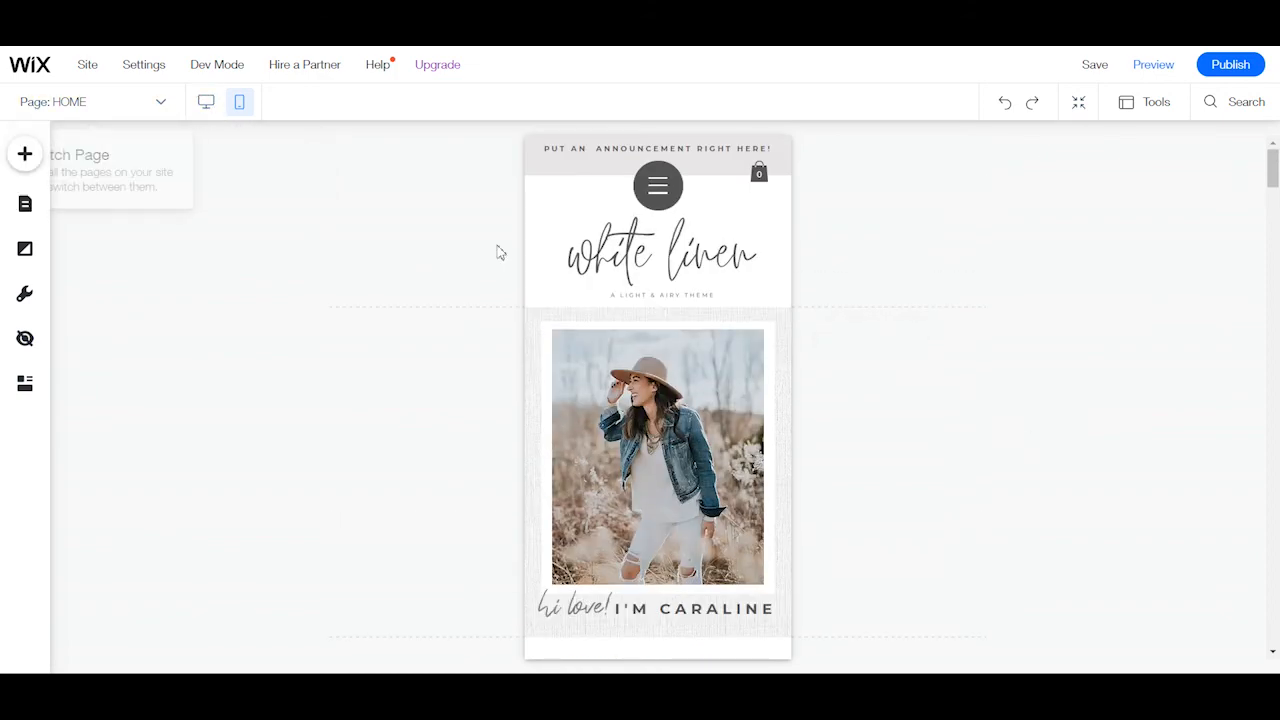
scroll(983, 346, "down", 2)
scroll(983, 346, "down", 5)
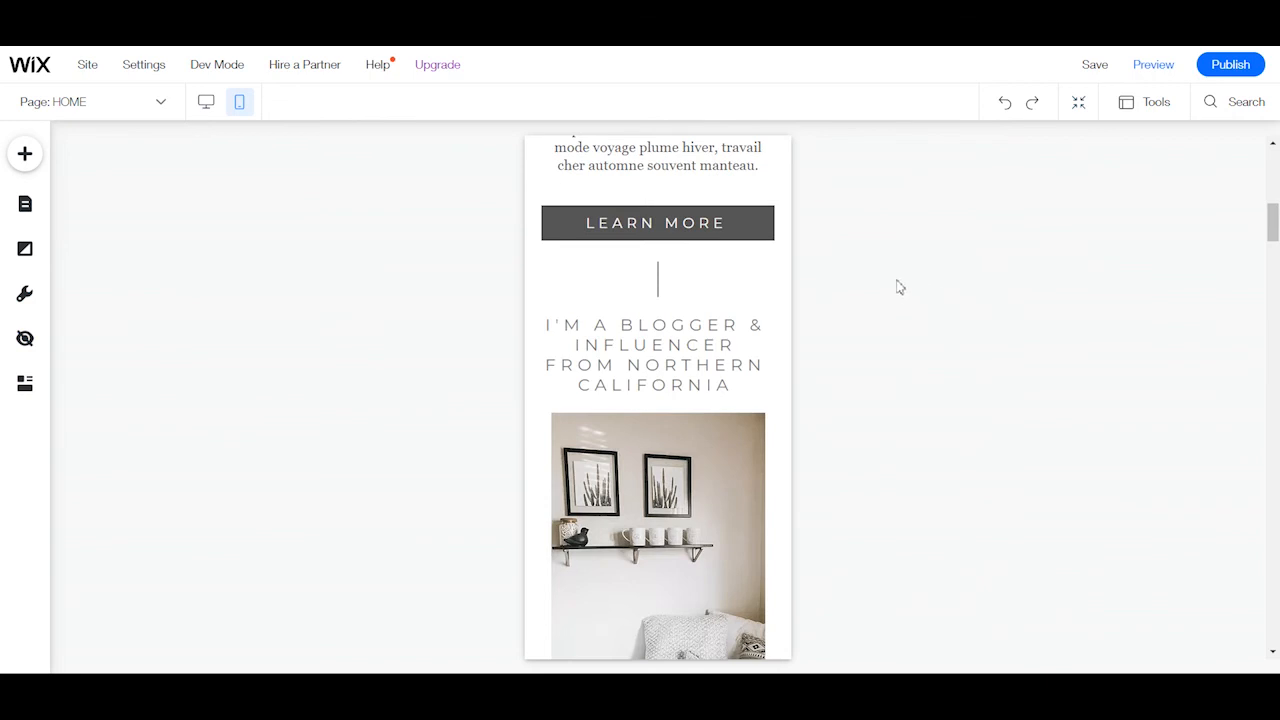